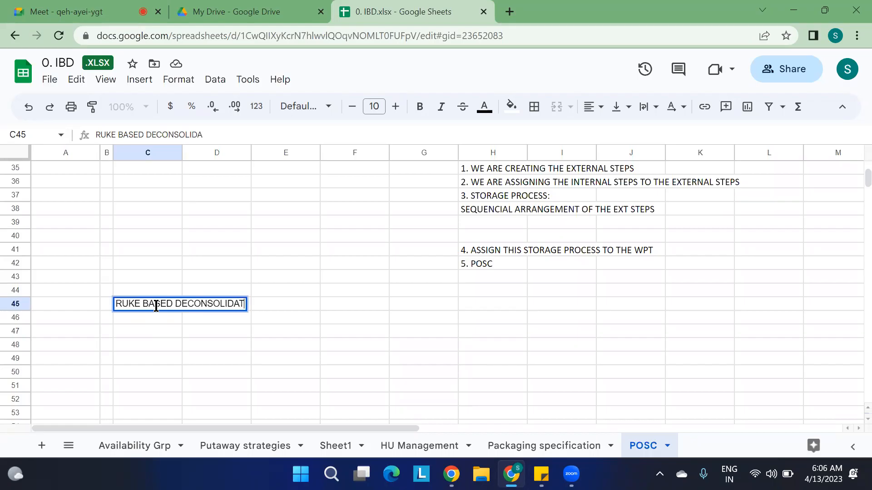
Enter the heading 'RUKE BASED DECONSOLIDATION:' in C45 and return to the POSC diagram at the top.
{"action": "key", "text": "Return"}
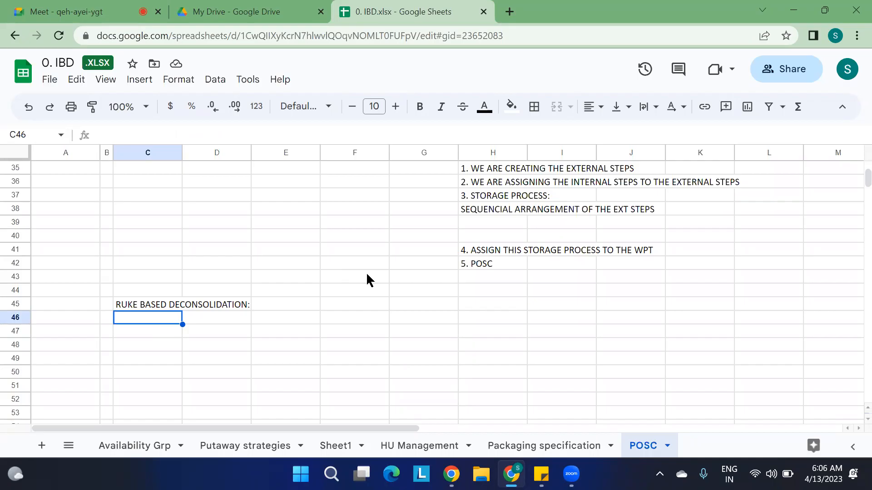
{"action": "scroll", "coordinate": [365, 278], "scroll_direction": "down", "scroll_amount": 3}
{"action": "scroll", "coordinate": [269, 217], "scroll_direction": "up", "scroll_amount": 15}
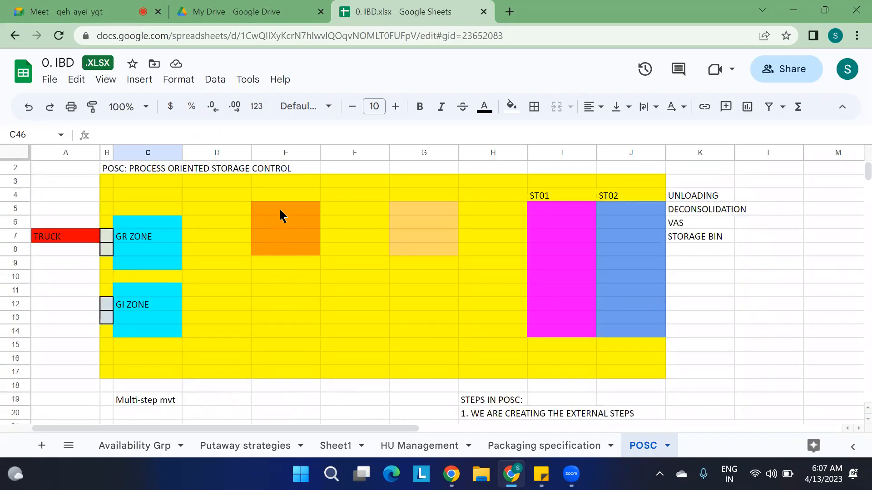
Write DCTB in cell E5 and DCSF in cell E10 of the orange deconsolidation block.
{"action": "left_click", "coordinate": [280, 211]}
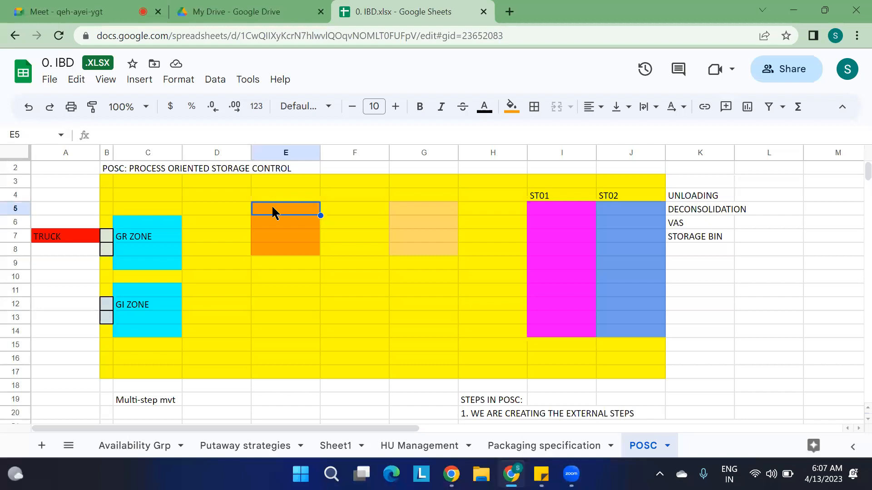
{"action": "type", "text": "DCTB"}
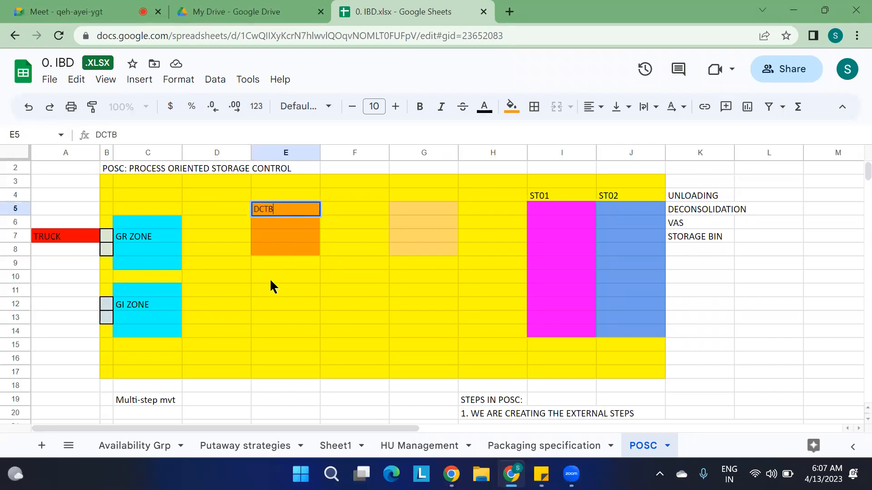
{"action": "left_click_drag", "start_coordinate": [270, 278], "coordinate": [292, 316]}
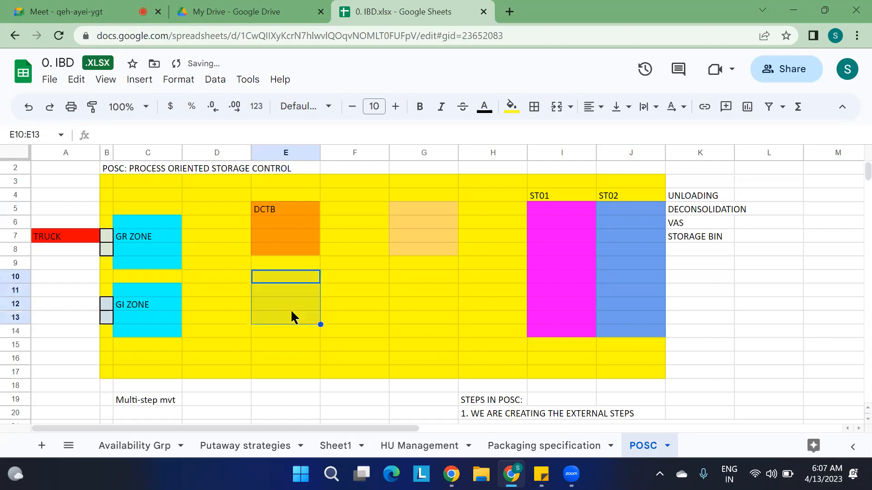
{"action": "left_click_drag", "start_coordinate": [352, 291], "coordinate": [263, 295]}
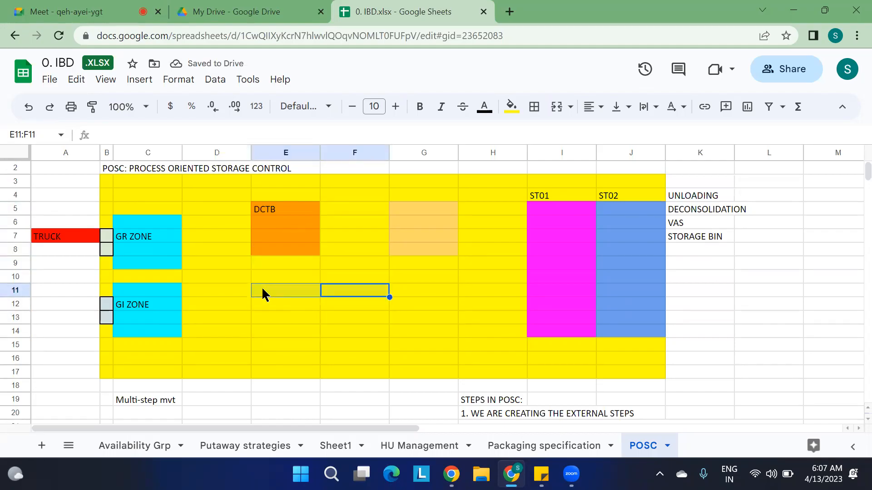
{"action": "left_click", "coordinate": [270, 281]}
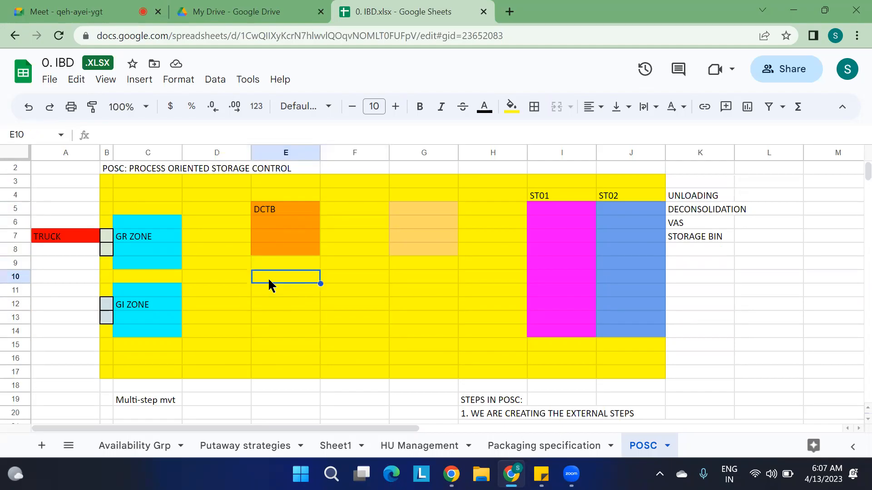
{"action": "type", "text": "DC"}
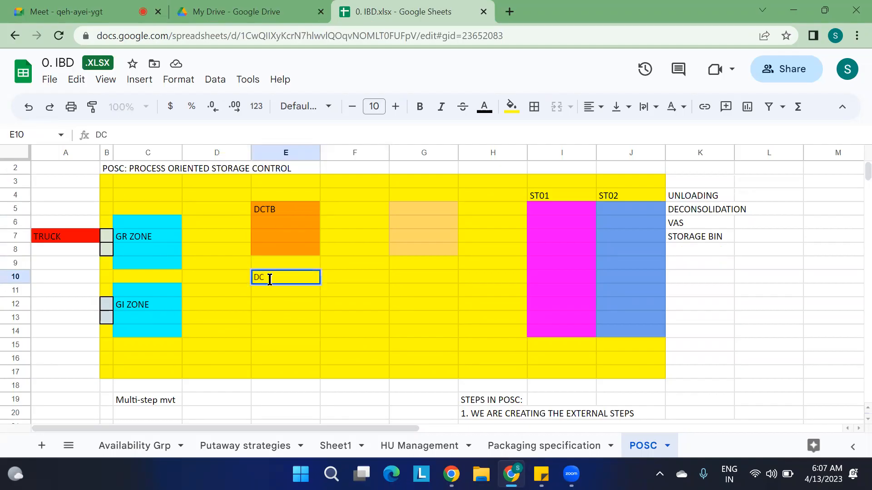
{"action": "type", "text": "SF"}
{"action": "left_click", "coordinate": [331, 324]}
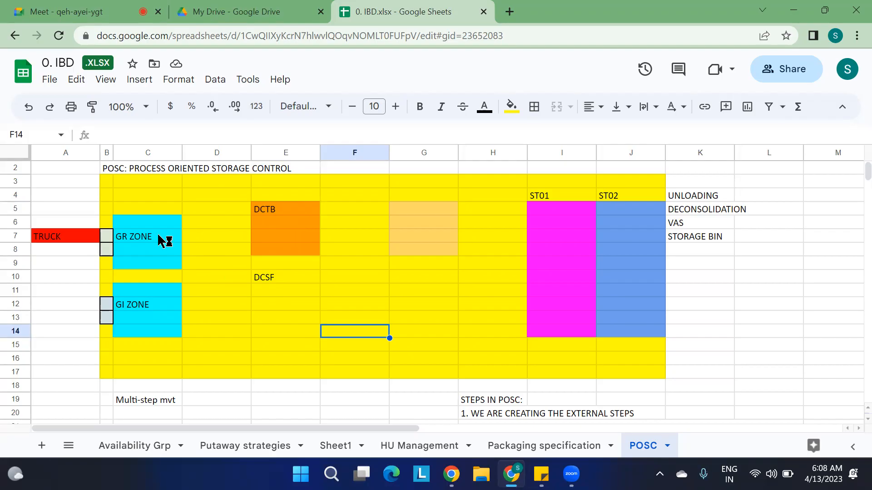
Reselect cell E10, then minimize Chrome to show the Windows desktop.
{"action": "left_click", "coordinate": [278, 280]}
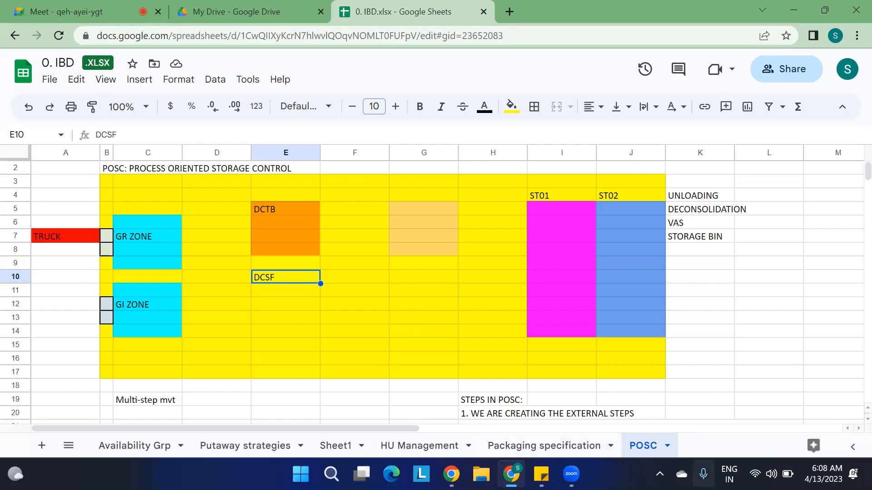
{"action": "left_click", "coordinate": [870, 480]}
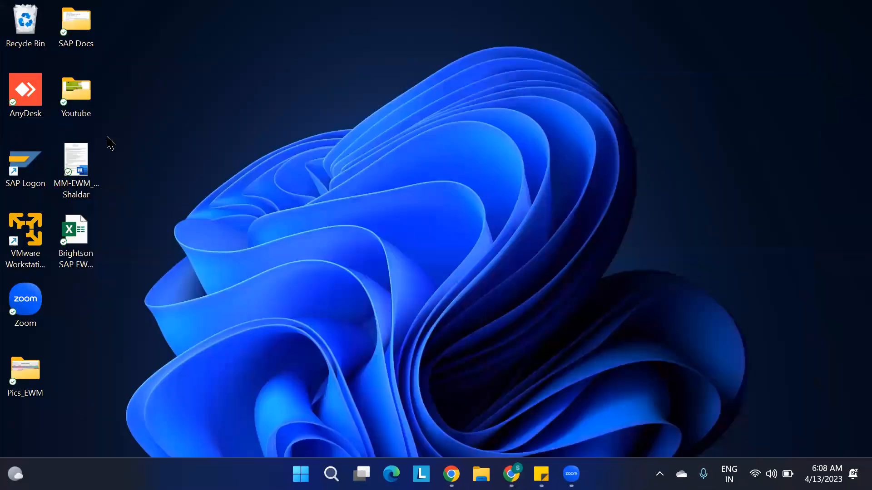
Start SAP Logon and open the MD1 S/4HANA system's sign-in screen.
{"action": "left_click", "coordinate": [19, 164]}
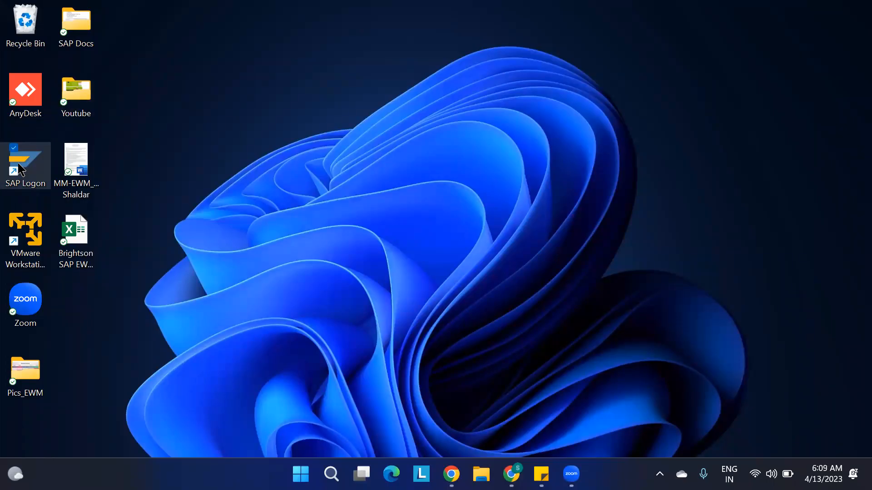
{"action": "double_click", "coordinate": [19, 168]}
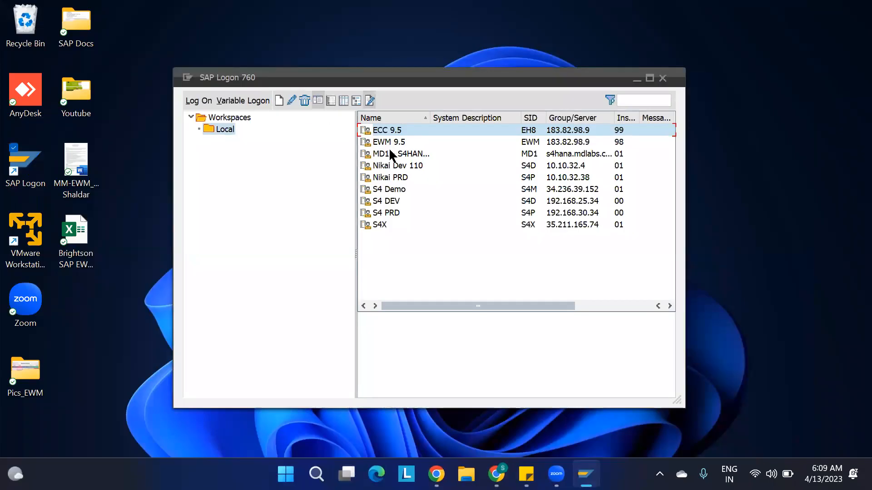
{"action": "left_click", "coordinate": [390, 154]}
{"action": "key", "text": "Return"}
Admit the waiting participant to the video call and return to the IBD.xlsx spreadsheet.
{"action": "mouse_move", "coordinate": [496, 474]}
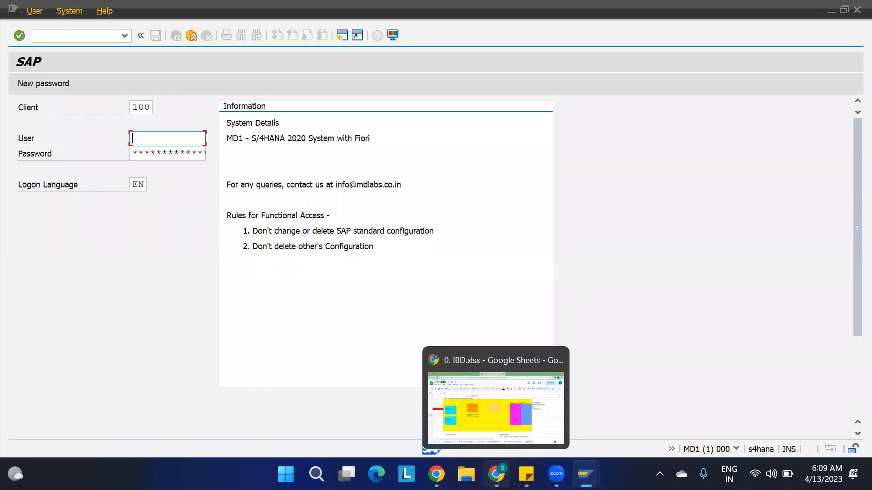
{"action": "left_click", "coordinate": [472, 411]}
{"action": "left_click", "coordinate": [82, 11]}
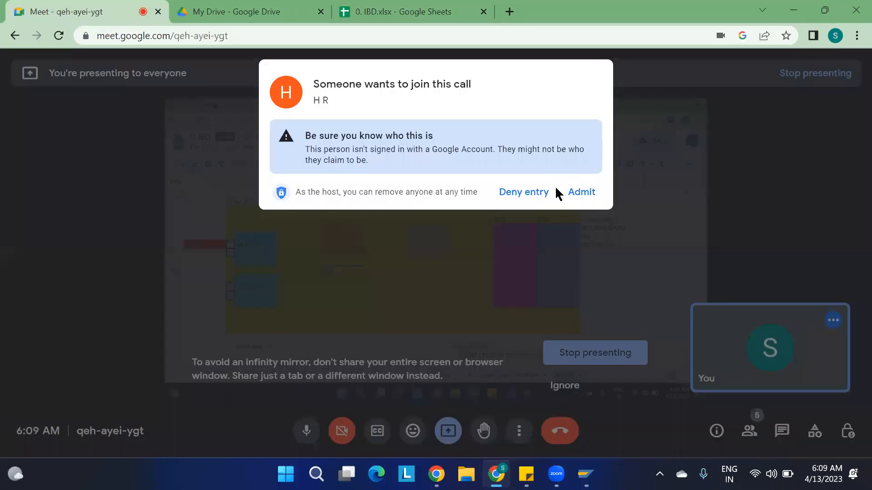
{"action": "left_click", "coordinate": [580, 195]}
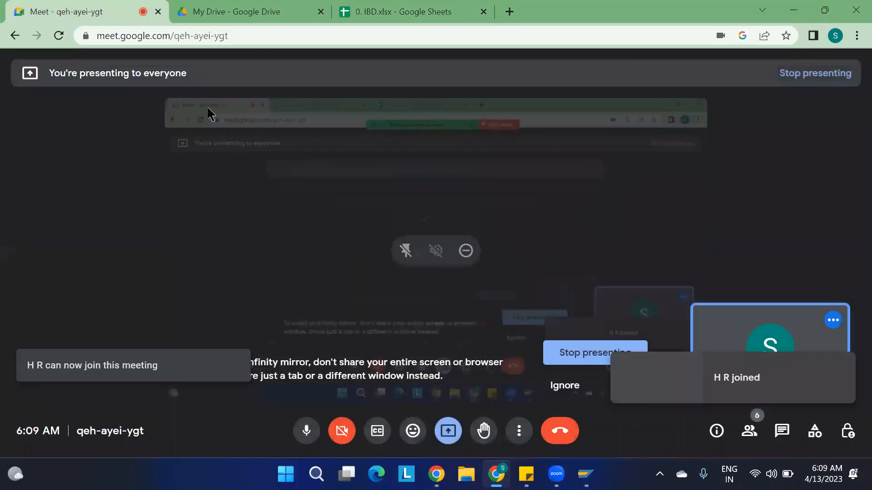
{"action": "left_click", "coordinate": [409, 12]}
{"action": "mouse_move", "coordinate": [586, 474]}
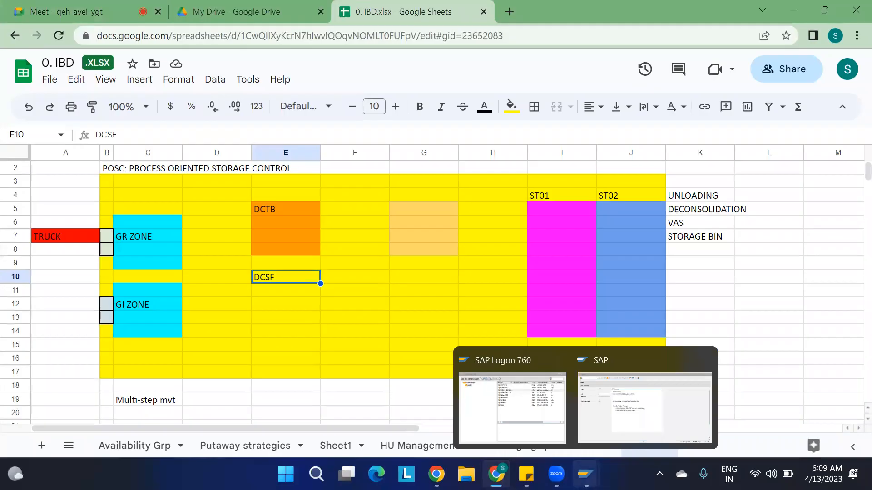
Sign in to MD1 with the saved user and password, then enter transaction /N/SCWM/MAT1.
{"action": "left_click", "coordinate": [611, 401]}
{"action": "key", "text": "Down"}
{"action": "key", "text": "Tab"}
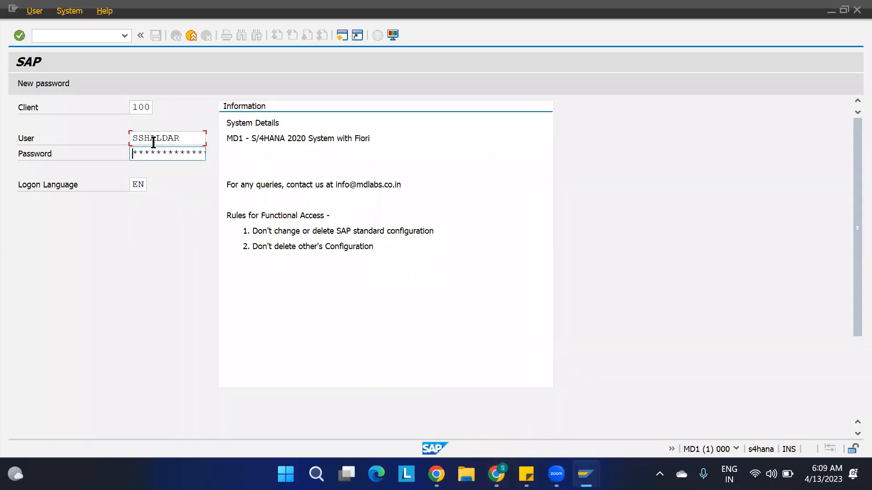
{"action": "key", "text": "Caps_Lock"}
{"action": "type", "text": "********"}
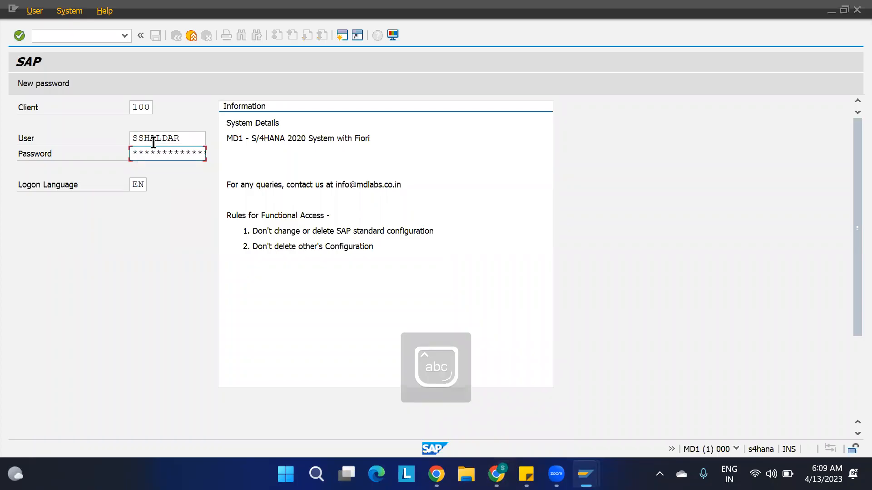
{"action": "key", "text": "Return"}
{"action": "key", "text": "Caps_Lock"}
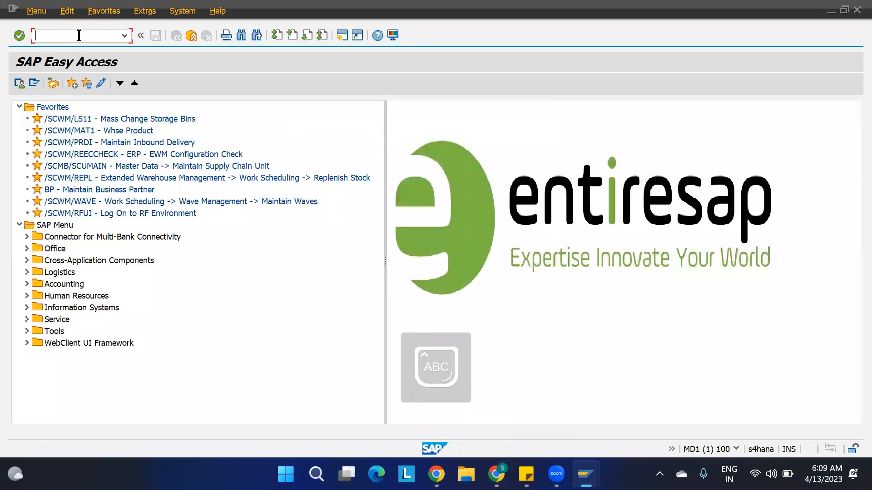
{"action": "type", "text": "/"}
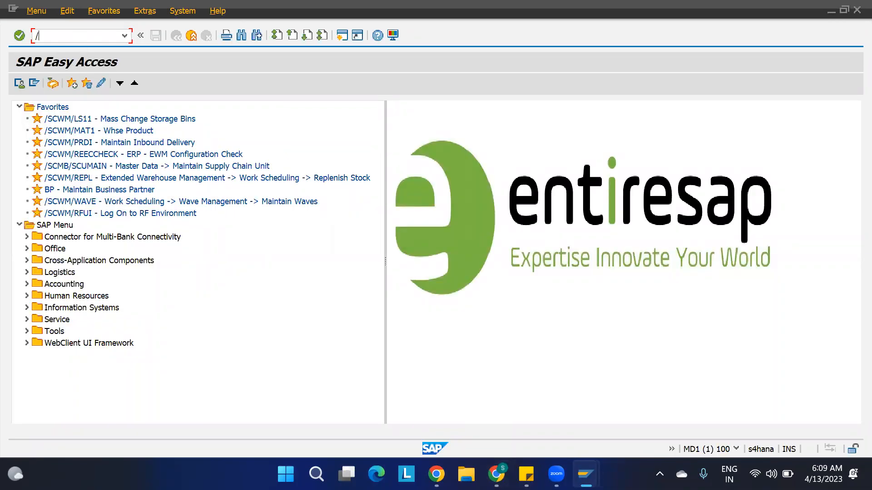
{"action": "type", "text": "N/SCWM/MAT1"}
Display warehouse product 1100-CARTON for warehouse 1100 in /SCWM/MAT1.
{"action": "key", "text": "Return"}
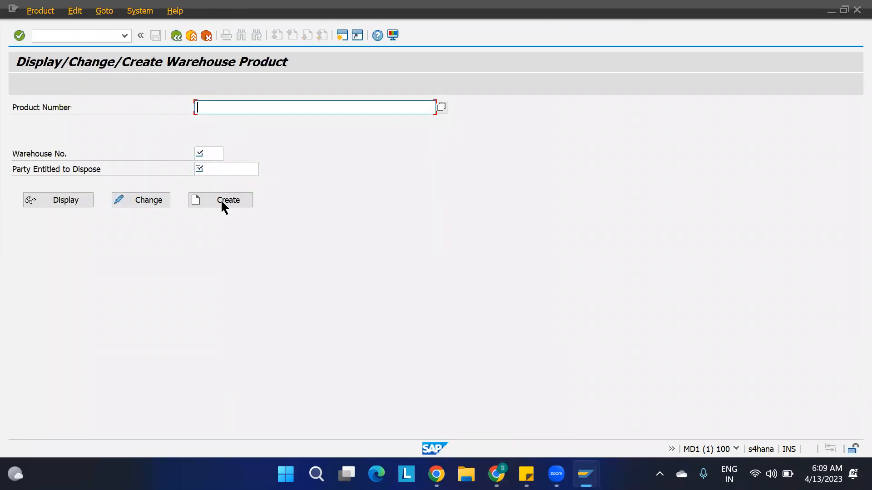
{"action": "type", "text": "1100-"}
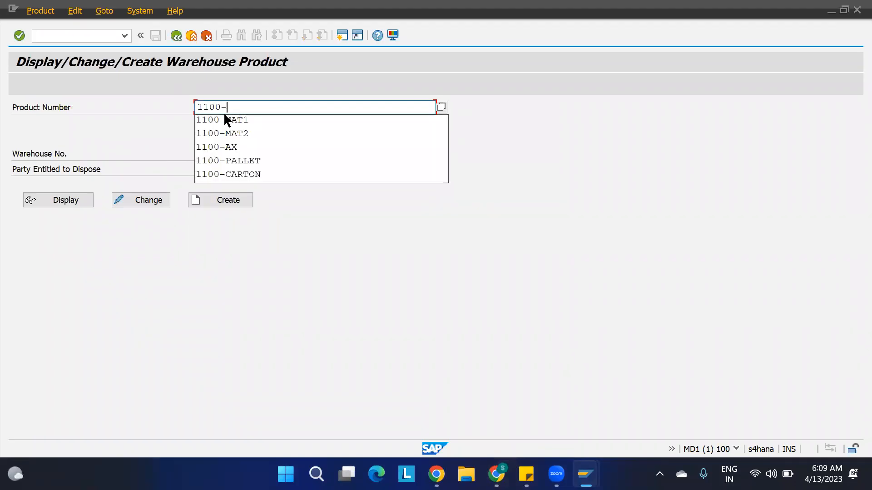
{"action": "left_click", "coordinate": [248, 174]}
{"action": "left_click", "coordinate": [214, 153]}
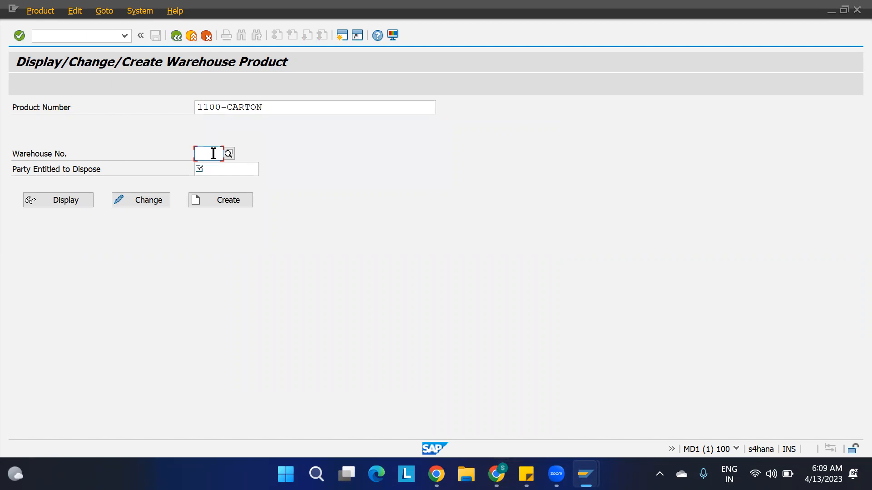
{"action": "type", "text": "1100"}
{"action": "key", "text": "Return"}
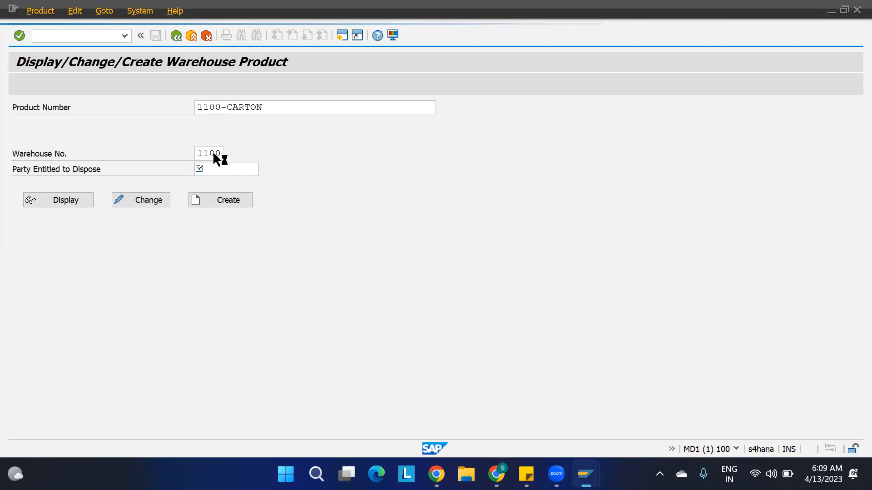
{"action": "type", "text": "1100"}
{"action": "key", "text": "Return"}
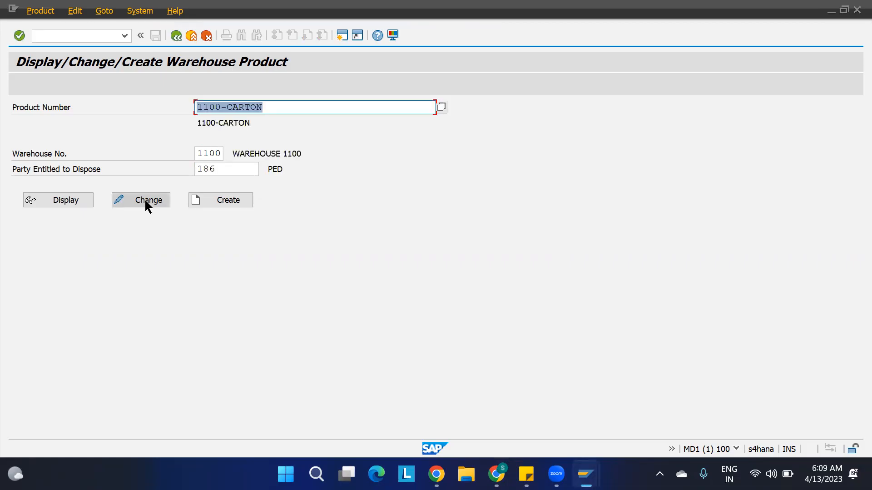
{"action": "left_click", "coordinate": [73, 202]}
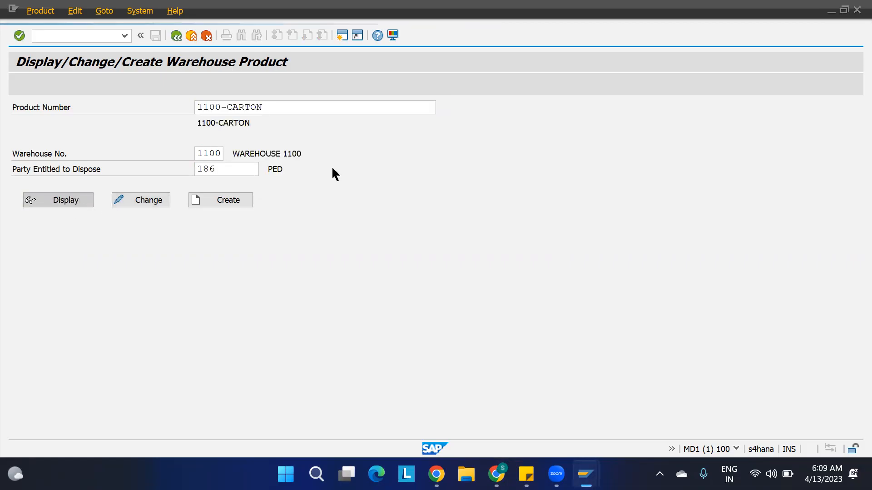
Check the packaging data HU type 11H1, then open a second SAP session.
{"action": "left_click", "coordinate": [357, 187]}
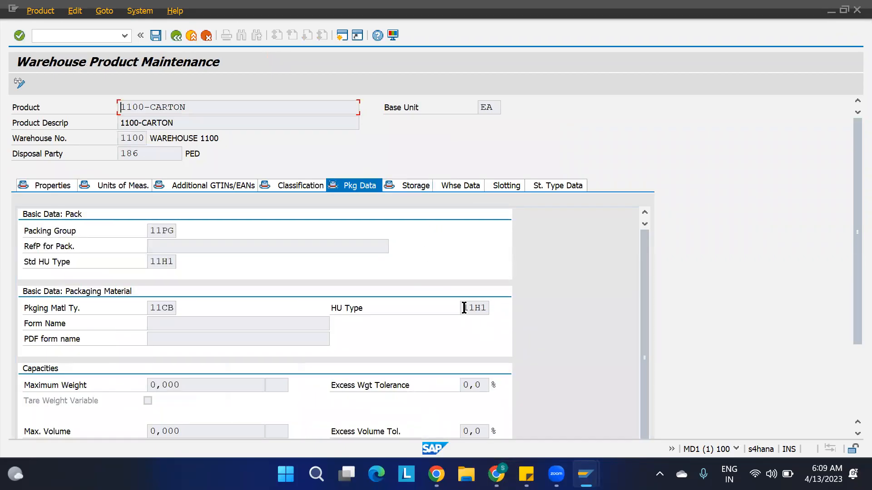
{"action": "left_click_drag", "start_coordinate": [462, 307], "coordinate": [495, 314]}
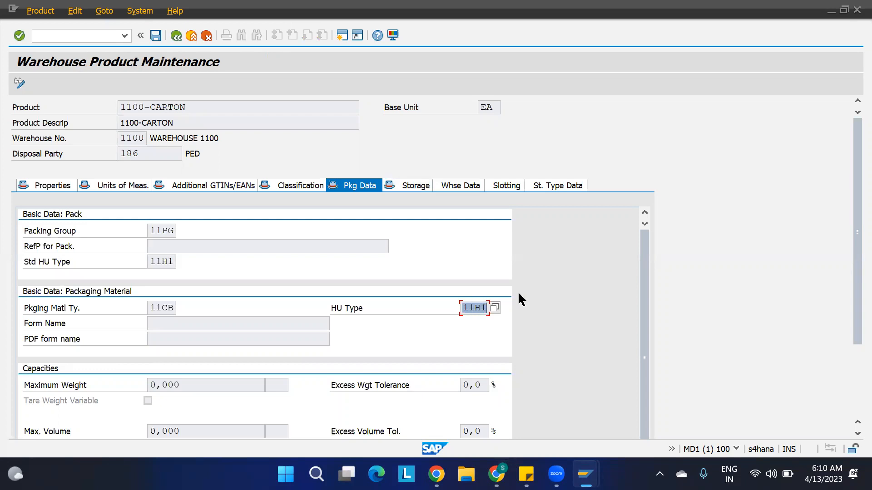
{"action": "mouse_move", "coordinate": [586, 475]}
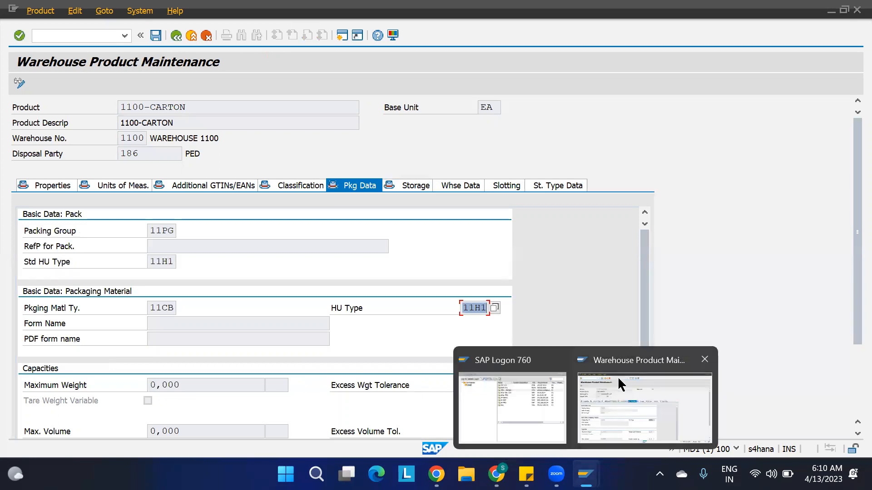
{"action": "left_click", "coordinate": [213, 62]}
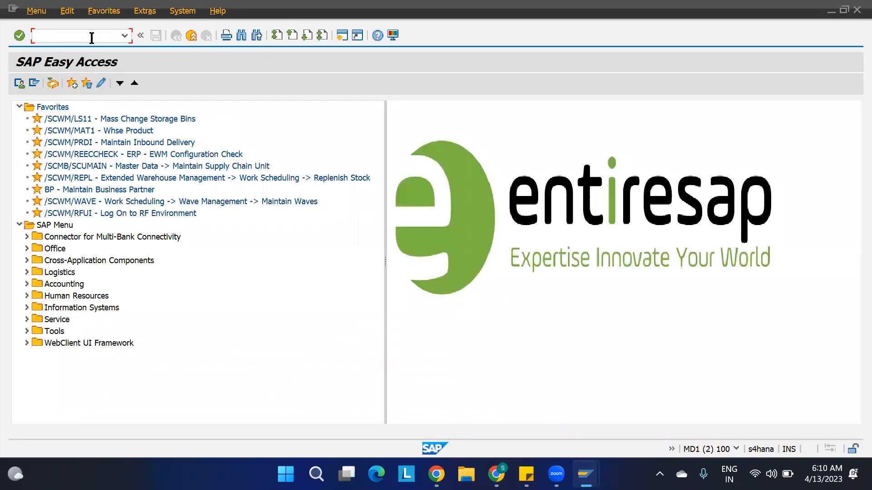
In SPRO's Reference IMG, expand SCM EWM > Cross-Process Settings > Handling Units > Basics.
{"action": "key", "text": "Return"}
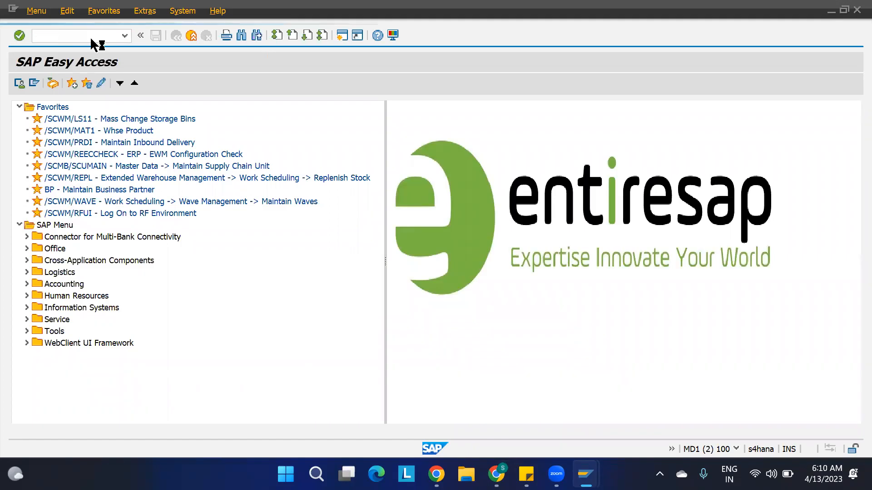
{"action": "left_click", "coordinate": [59, 78]}
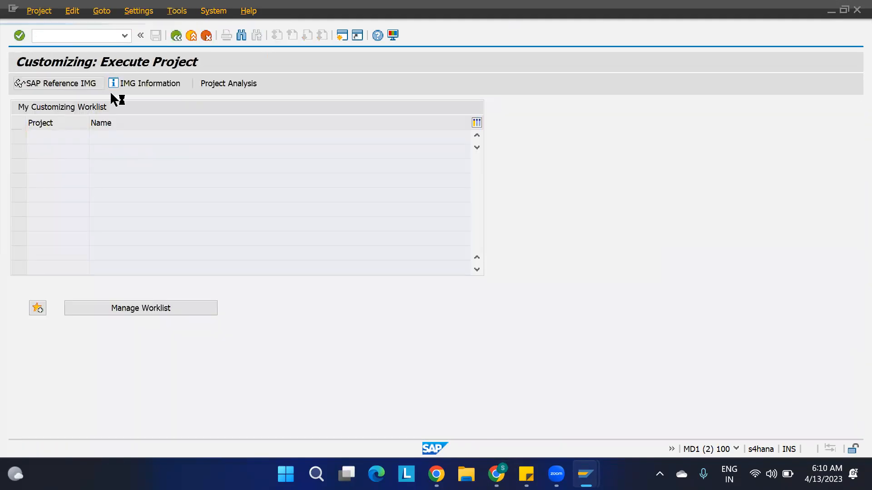
{"action": "scroll", "coordinate": [136, 214], "scroll_direction": "down", "scroll_amount": 3}
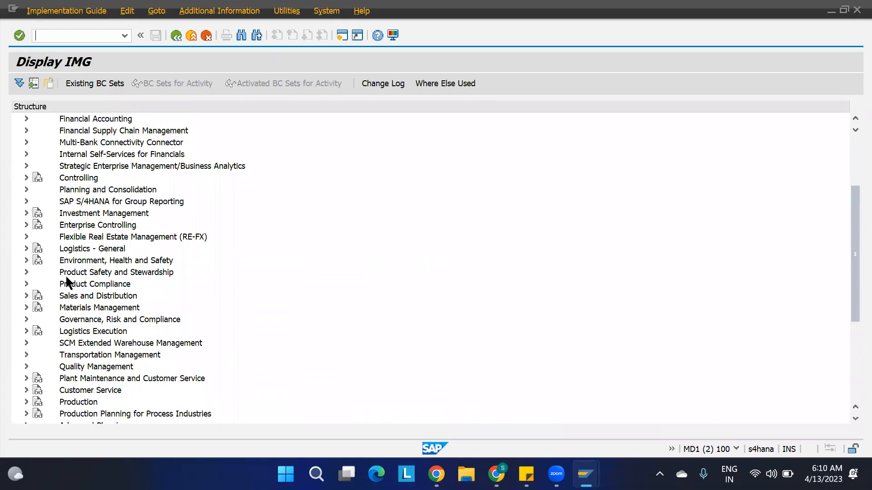
{"action": "left_click", "coordinate": [26, 344]}
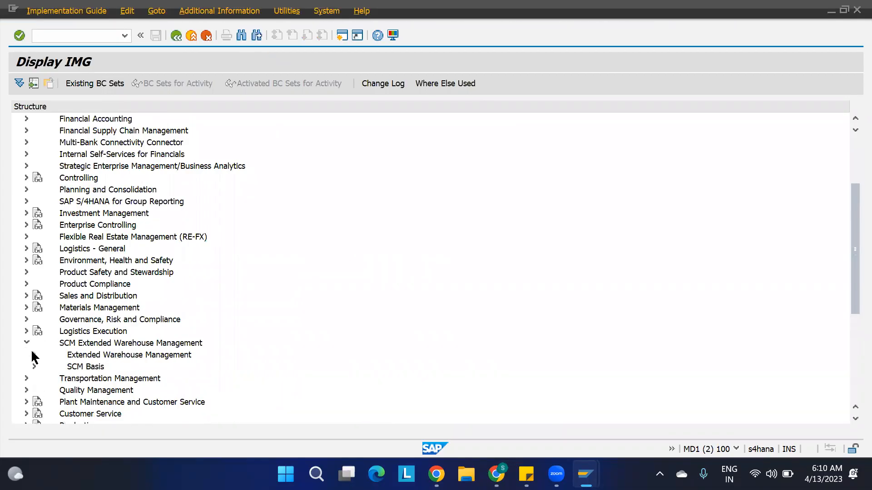
{"action": "left_click", "coordinate": [35, 354]}
{"action": "scroll", "coordinate": [94, 356], "scroll_direction": "down", "scroll_amount": 2}
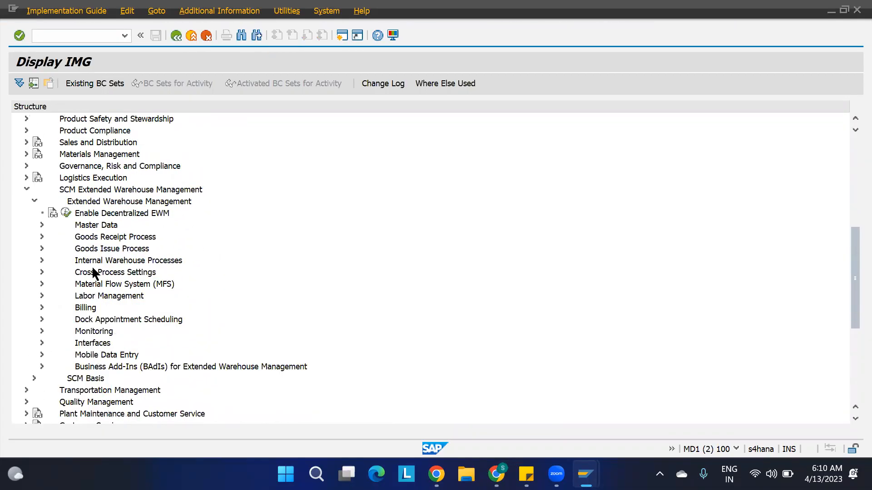
{"action": "left_click", "coordinate": [42, 272]}
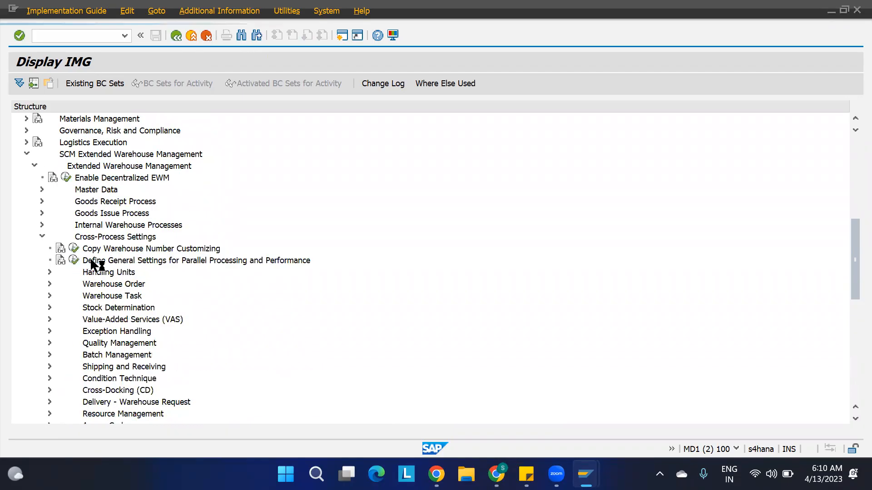
{"action": "left_click", "coordinate": [48, 272]}
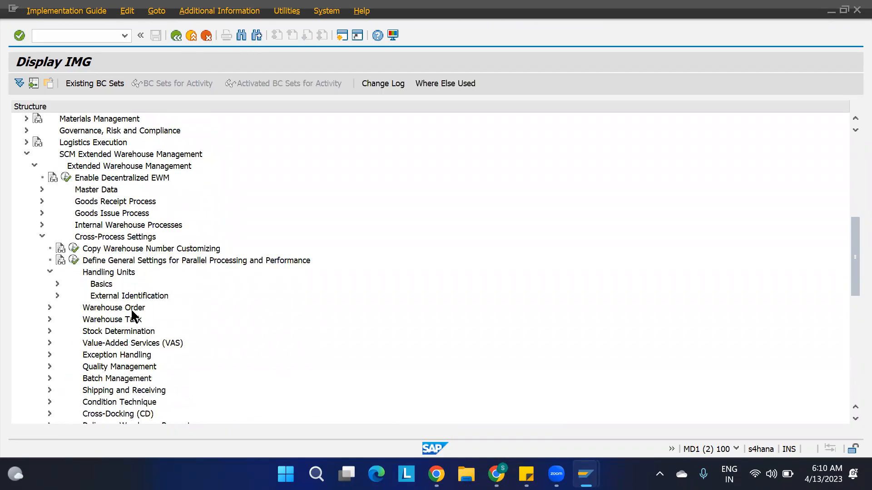
{"action": "left_click", "coordinate": [57, 284]}
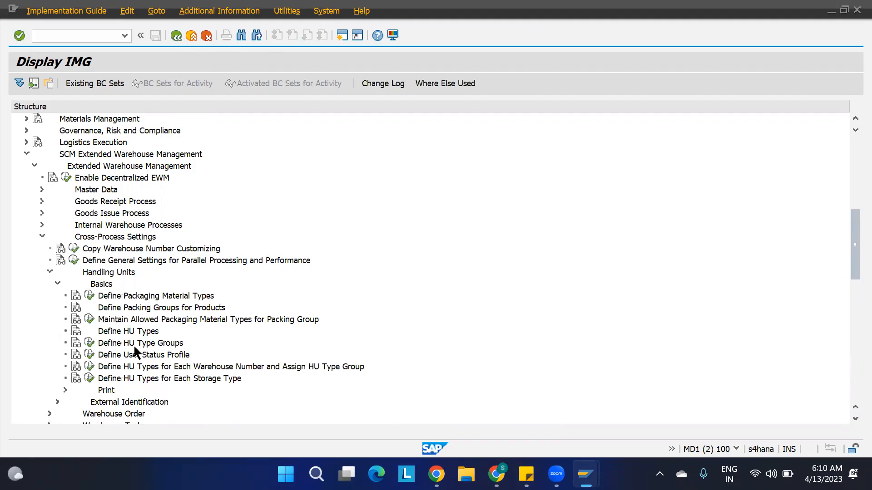
Review warehouse 1100's HU type groups 11G1–11G3 in Define HU Type Groups, then go back.
{"action": "left_click", "coordinate": [134, 331]}
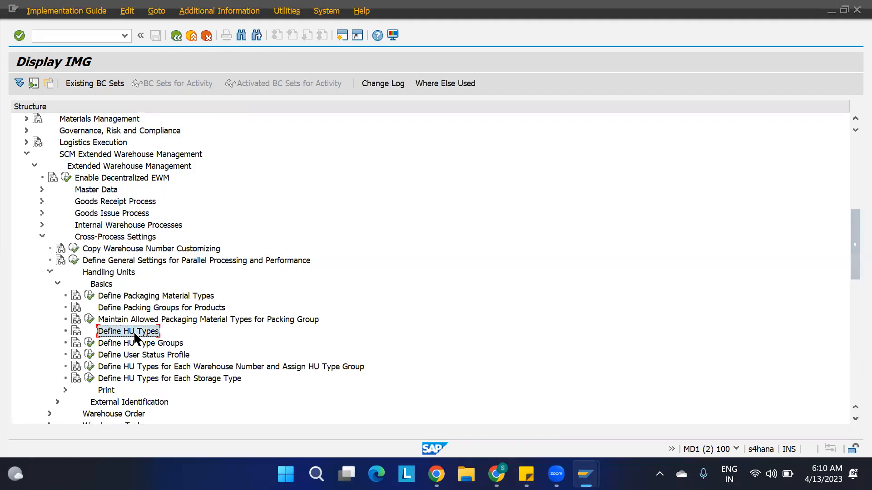
{"action": "left_click", "coordinate": [89, 344]}
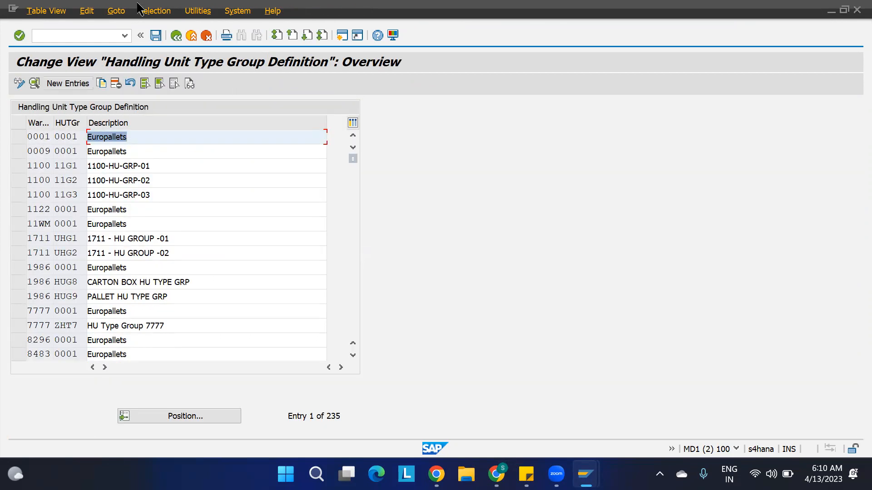
{"action": "key", "text": "F3"}
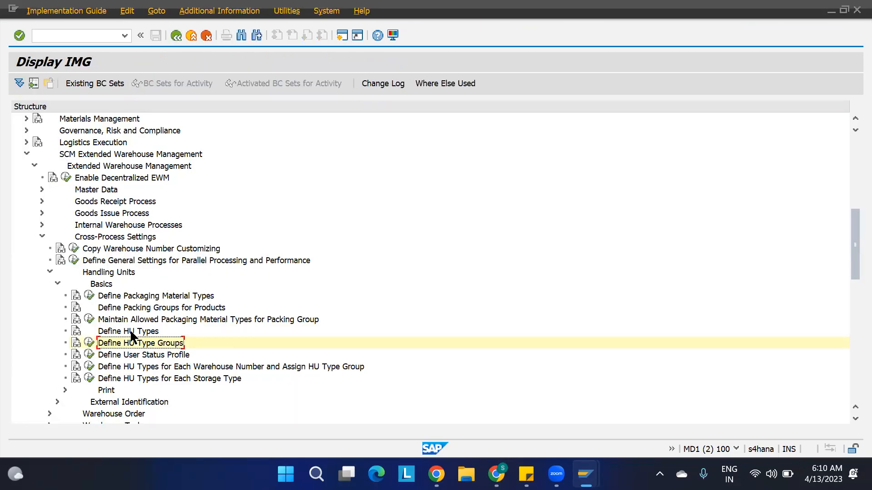
In HU Types per Warehouse Number, confirm 1100's HU type 11H1 maps to group 11G1.
{"action": "left_click", "coordinate": [90, 366]}
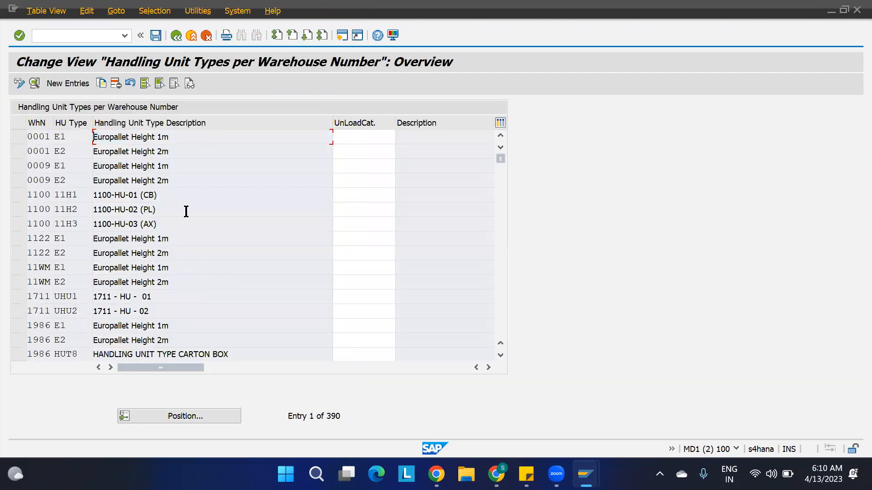
{"action": "left_click", "coordinate": [76, 195]}
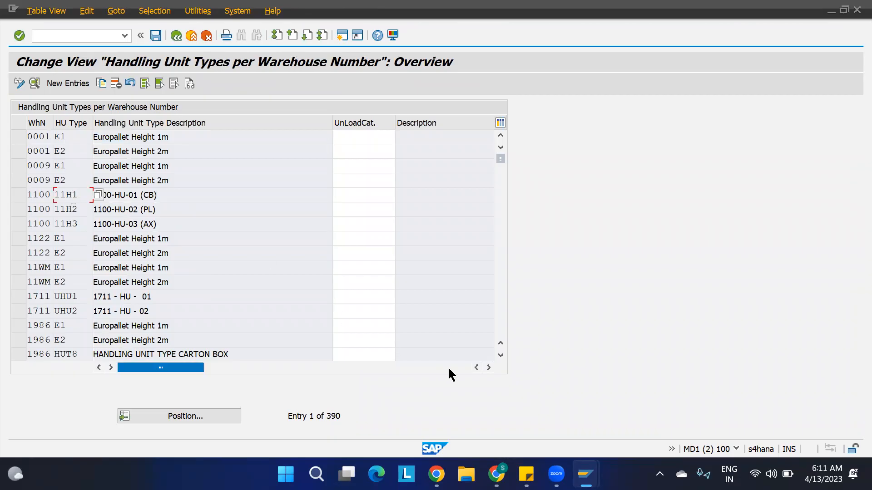
{"action": "left_click", "coordinate": [488, 368]}
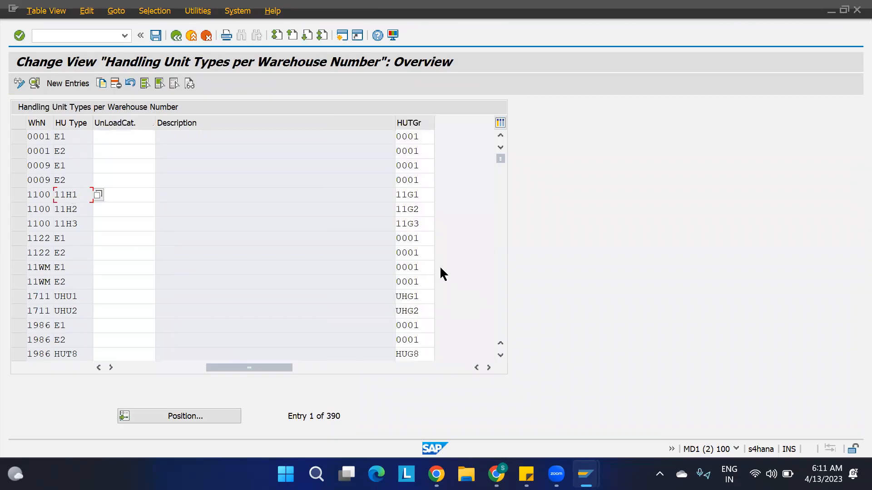
{"action": "left_click", "coordinate": [422, 195]}
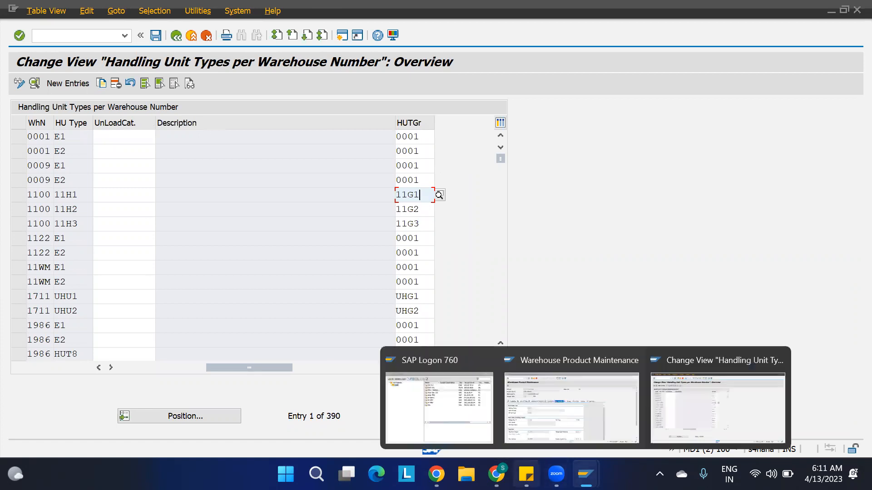
Apply outer borders to GR ZONE cells C6:C7 and C8:C9 on the POSC sheet.
{"action": "left_click", "coordinate": [526, 474]}
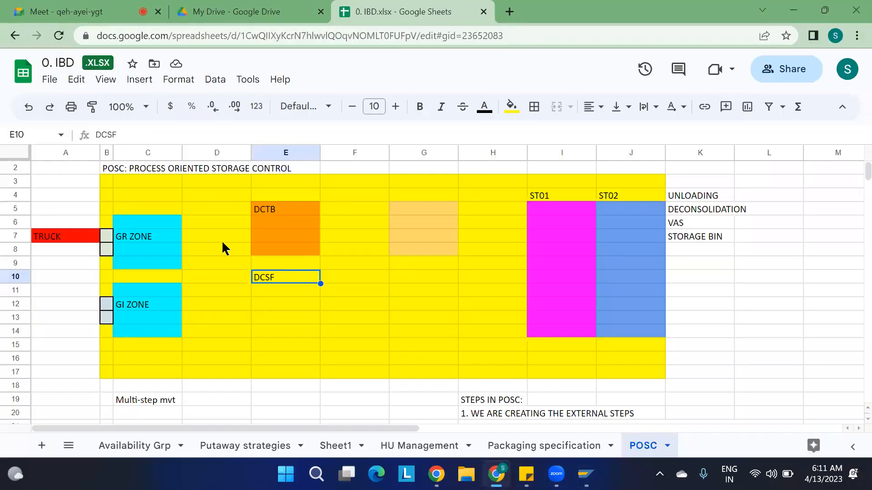
{"action": "left_click", "coordinate": [142, 222]}
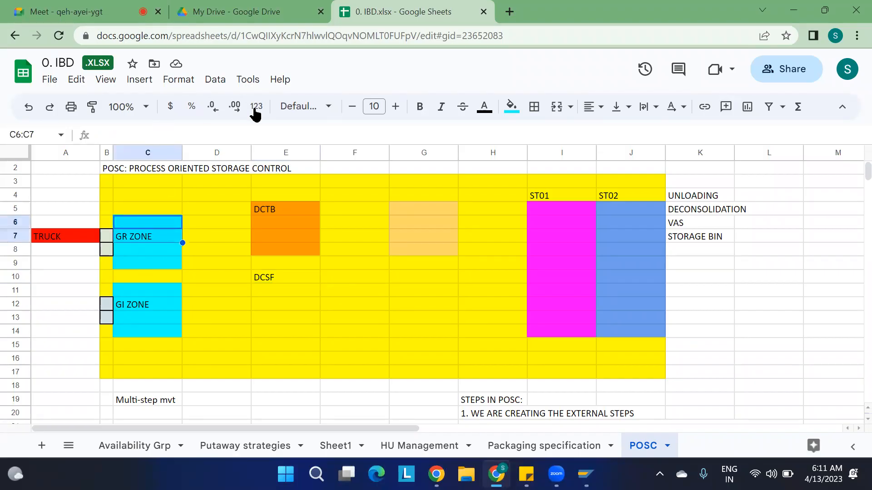
{"action": "left_click", "coordinate": [534, 106]}
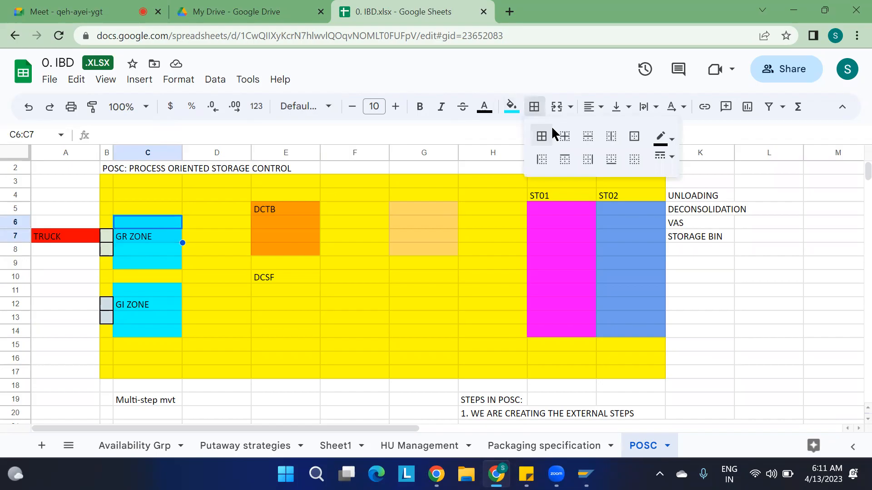
{"action": "left_click", "coordinate": [634, 136]}
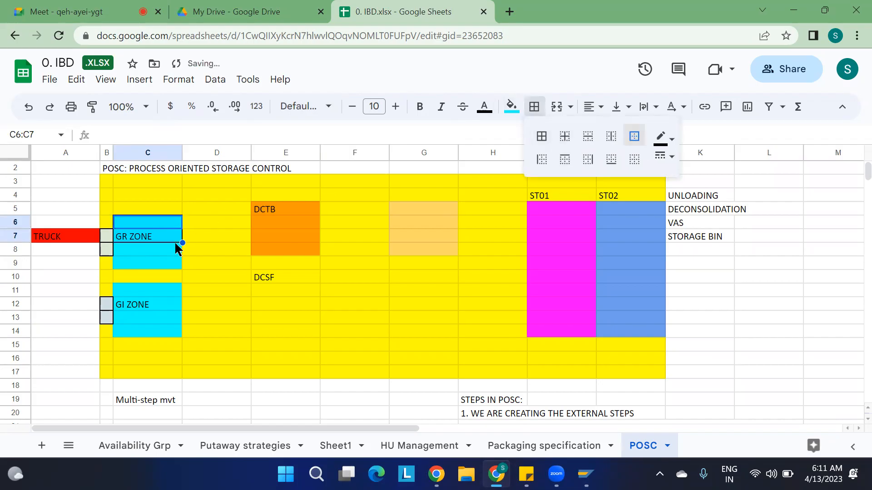
{"action": "left_click_drag", "start_coordinate": [171, 252], "coordinate": [168, 263]}
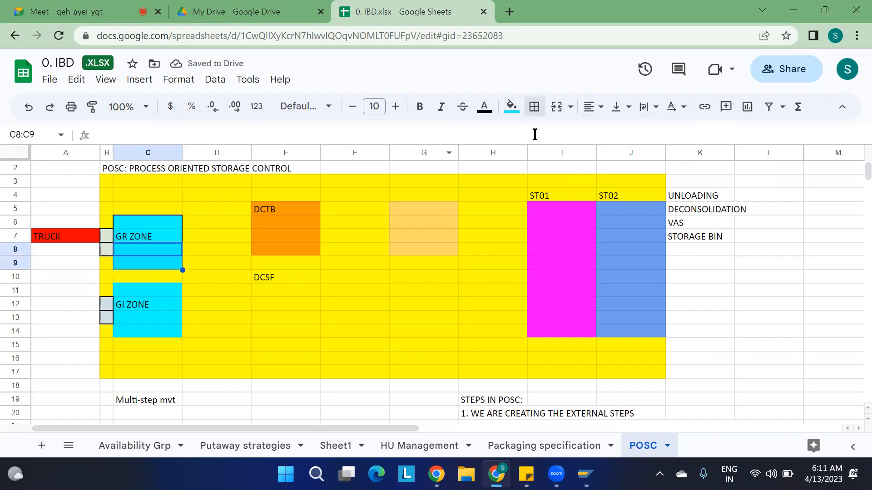
{"action": "left_click", "coordinate": [534, 112]}
{"action": "left_click", "coordinate": [635, 137]}
{"action": "left_click", "coordinate": [162, 222]}
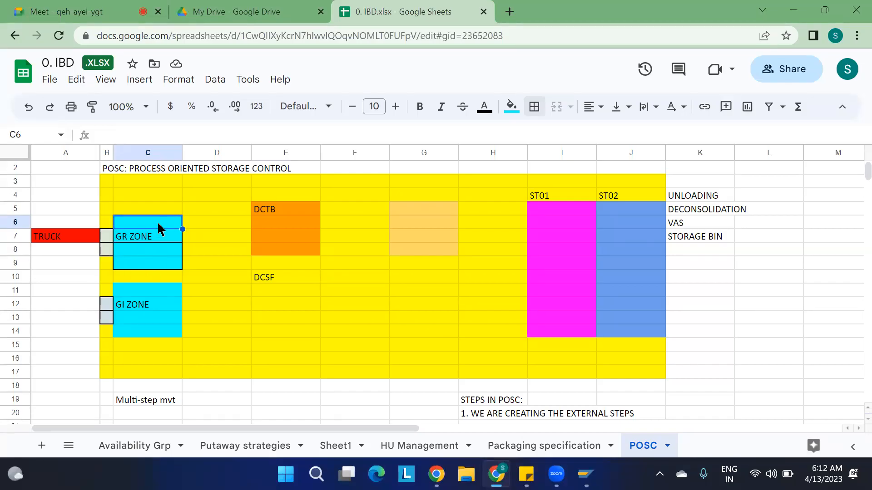
Type GRA1 into cell C6 and GRA2 into cell C9.
{"action": "type", "text": "GRA"}
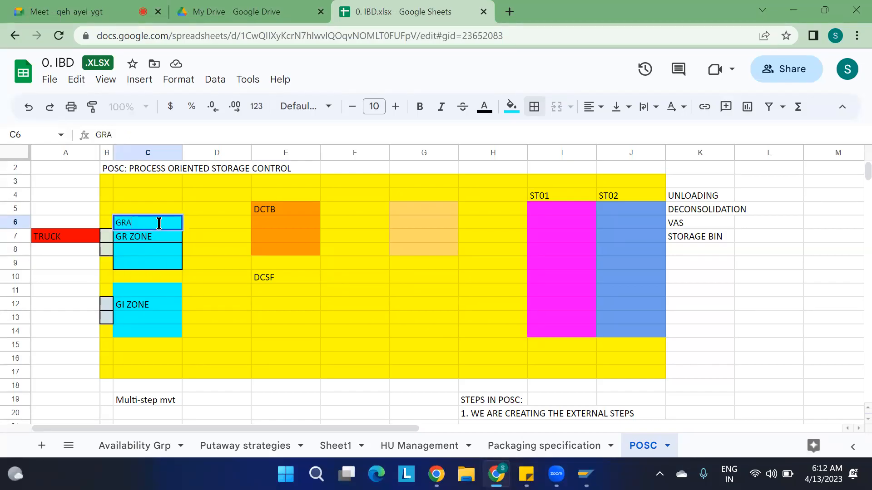
{"action": "type", "text": "1"}
{"action": "key", "text": "Return"}
{"action": "key", "text": "Down"}
{"action": "key", "text": "Down"}
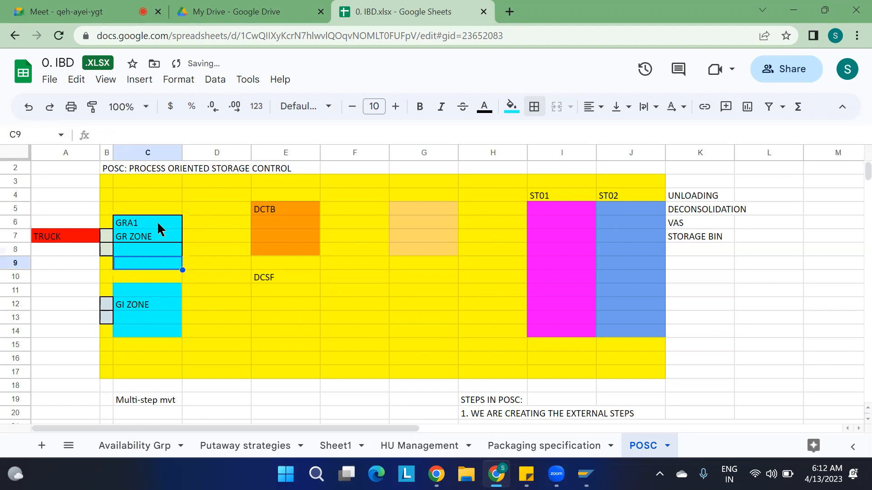
{"action": "type", "text": "G"}
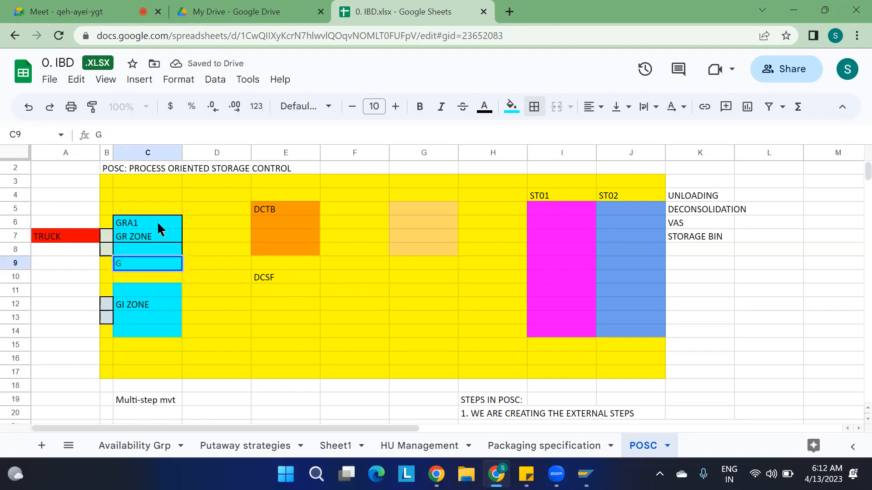
{"action": "type", "text": "RA2"}
{"action": "left_click", "coordinate": [258, 320]}
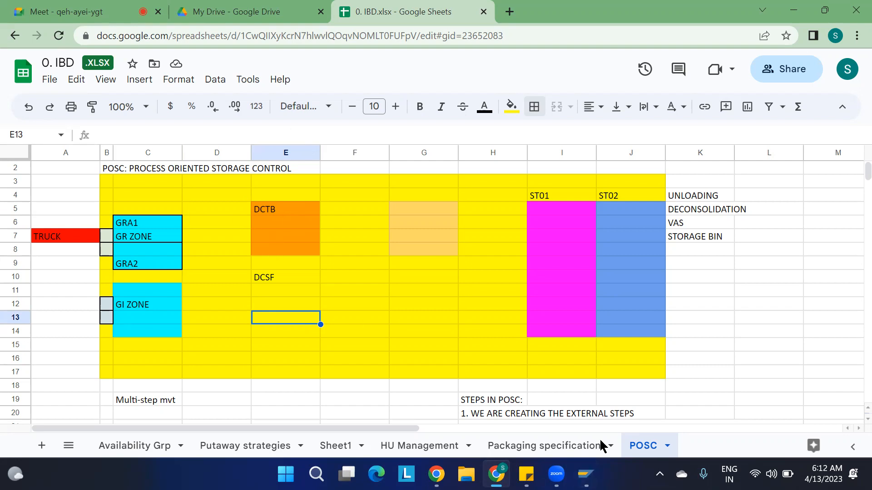
Collapse Handling Units and run Define Storage Type under warehouse Master Data.
{"action": "mouse_move", "coordinate": [586, 475]}
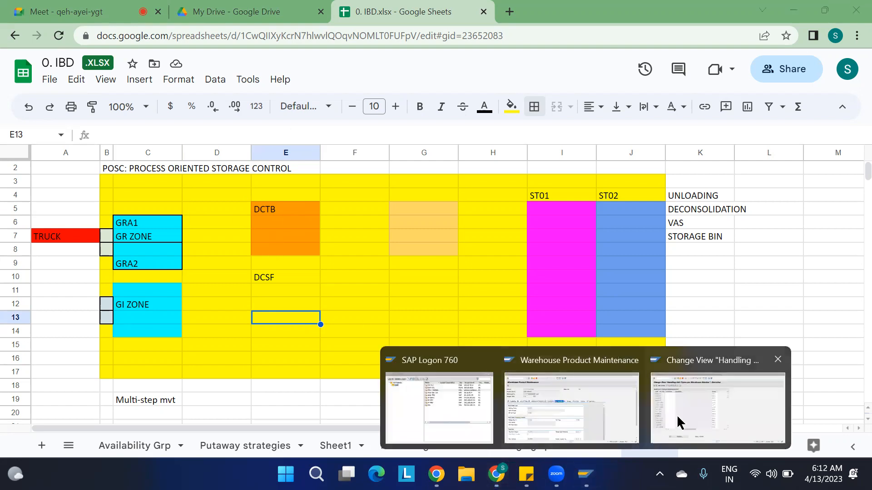
{"action": "left_click", "coordinate": [679, 423]}
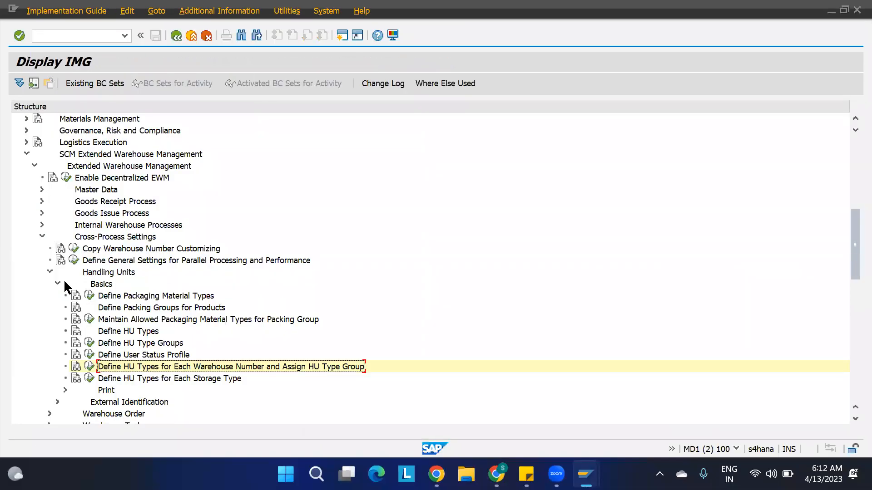
{"action": "left_click", "coordinate": [50, 272]}
{"action": "left_click", "coordinate": [41, 191]}
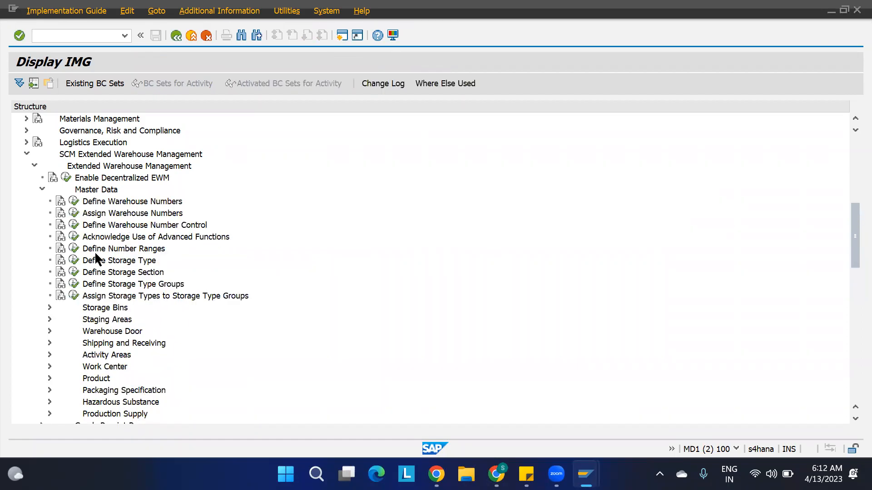
{"action": "left_click", "coordinate": [73, 261]}
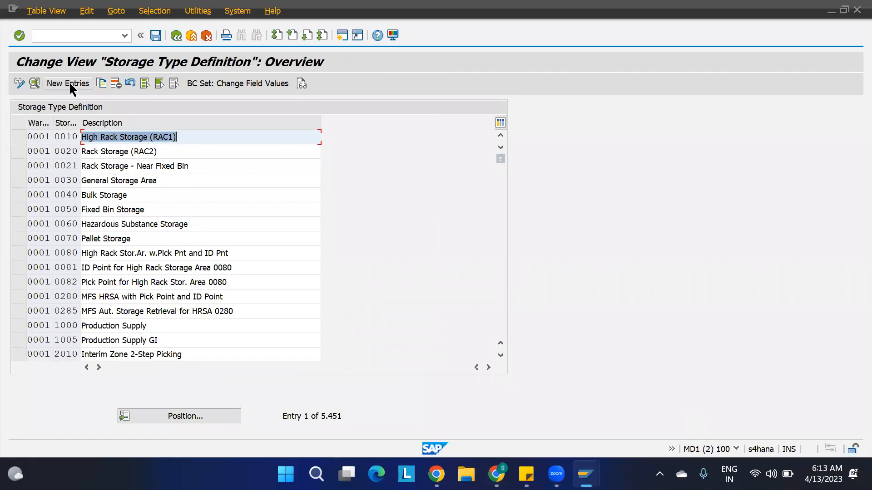
Jump to warehouse 1100's storage types and select DCTB.
{"action": "left_click", "coordinate": [168, 416]}
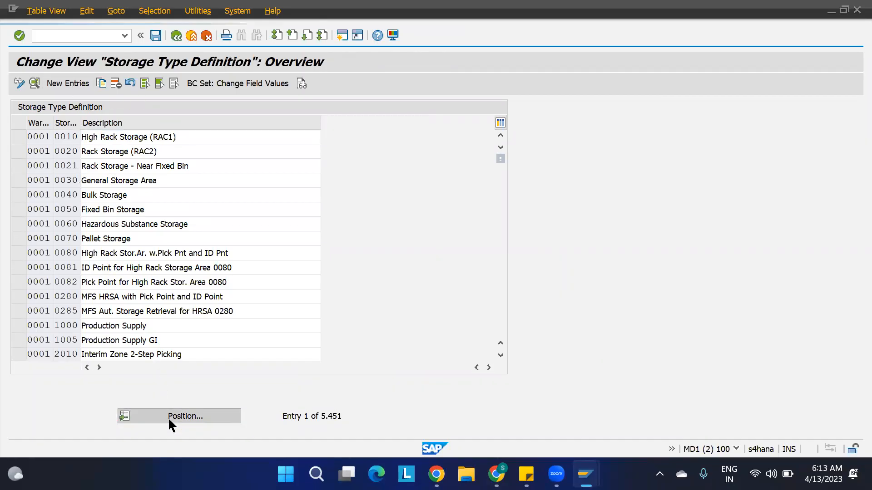
{"action": "type", "text": "1100"}
{"action": "key", "text": "Return"}
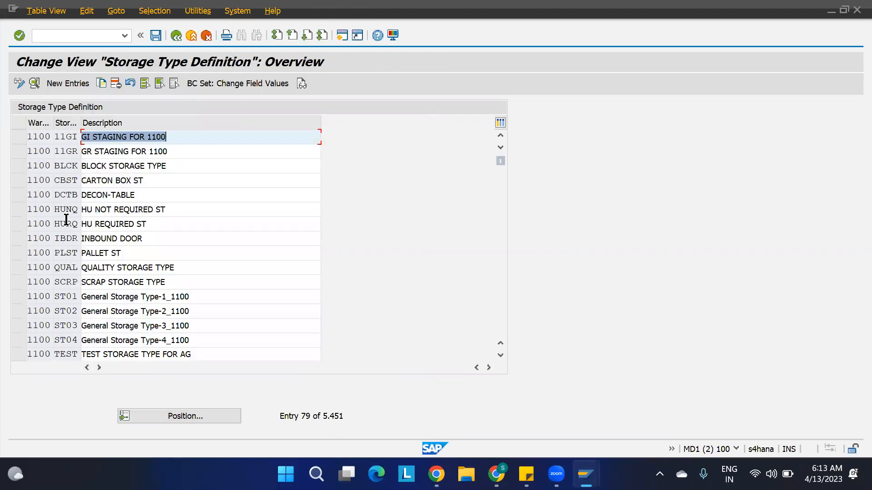
{"action": "left_click", "coordinate": [17, 195]}
Copy DCTB as new storage type DCSF with description DECON-SHOPFLOOR.
{"action": "left_click", "coordinate": [102, 84]}
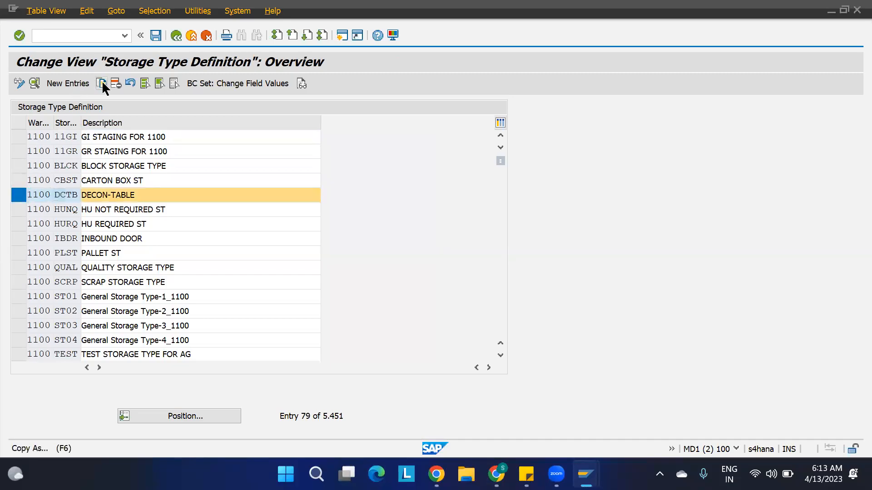
{"action": "left_click", "coordinate": [133, 124]}
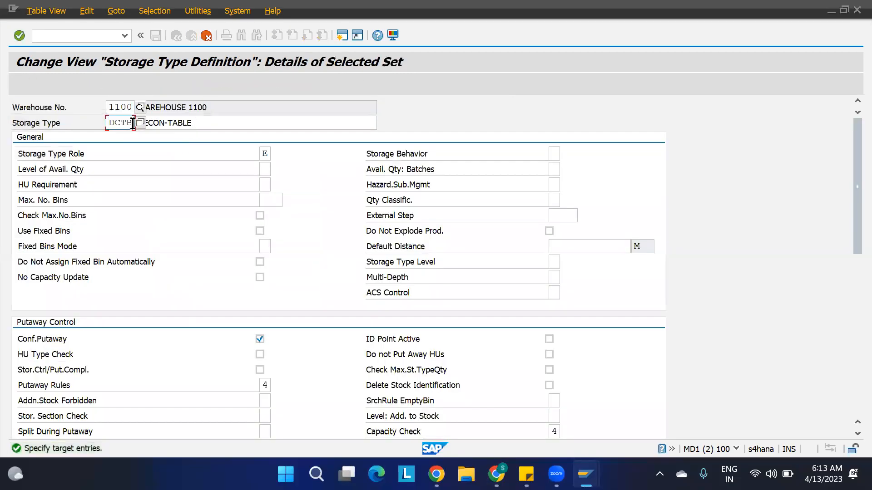
{"action": "key", "text": "BackSpace"}
{"action": "key", "text": "BackSpace"}
{"action": "type", "text": "SF"}
{"action": "left_click", "coordinate": [203, 123]}
{"action": "key", "text": "BackSpace"}
{"action": "key", "text": "BackSpace"}
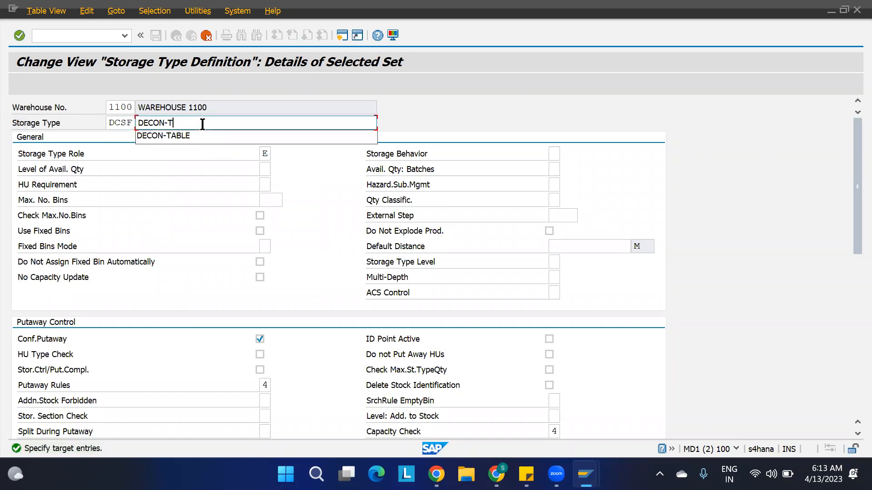
{"action": "type", "text": "SHOPFLOOR"}
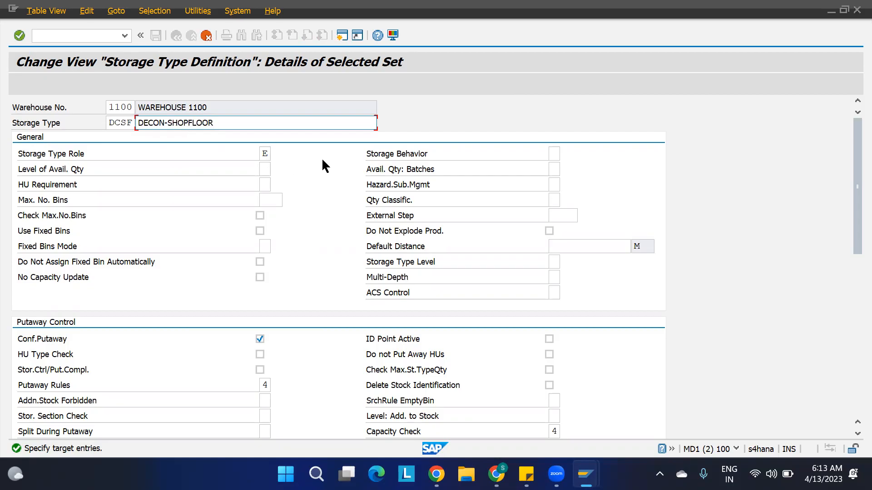
{"action": "scroll", "coordinate": [347, 257], "scroll_direction": "down", "scroll_amount": 3}
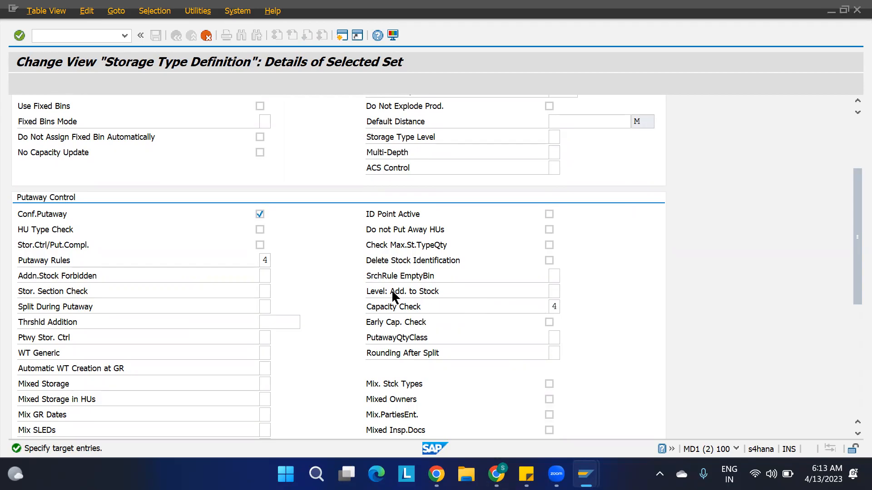
{"action": "scroll", "coordinate": [392, 293], "scroll_direction": "down", "scroll_amount": 5}
{"action": "scroll", "coordinate": [392, 293], "scroll_direction": "up", "scroll_amount": 8}
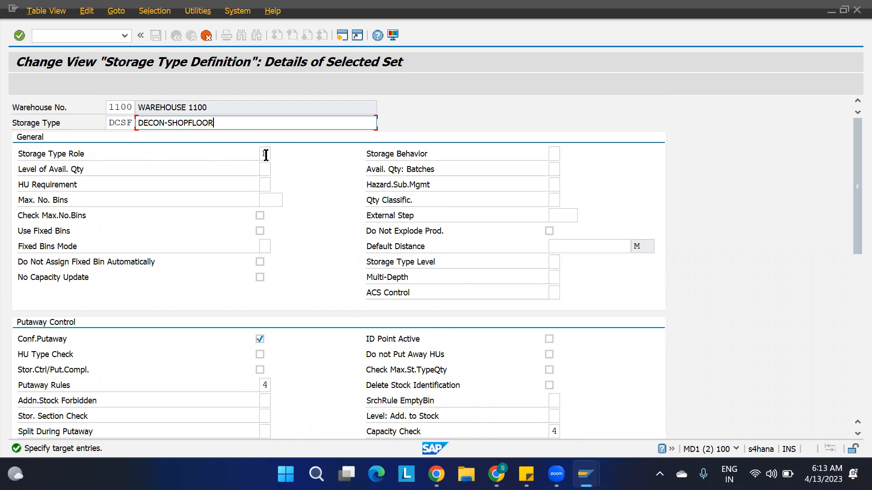
{"action": "key", "text": "Return"}
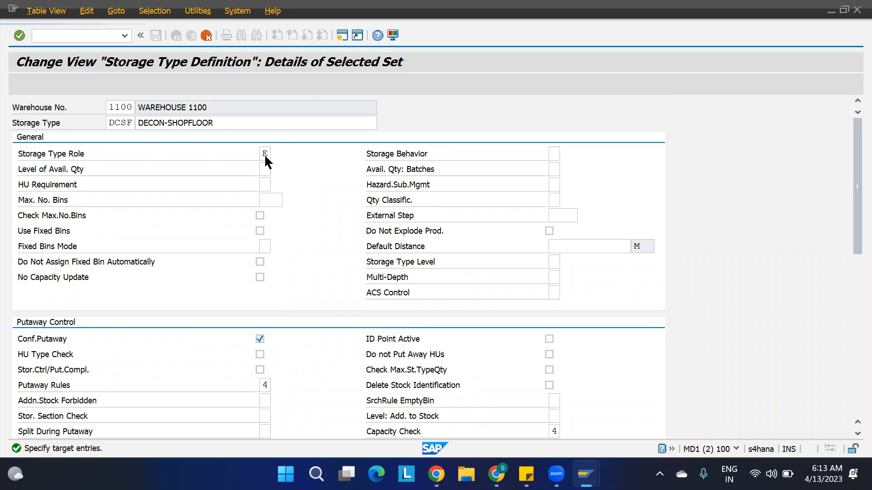
Save storage type DCSF under the customizing request and return to the tree.
{"action": "key", "text": "ctrl+s"}
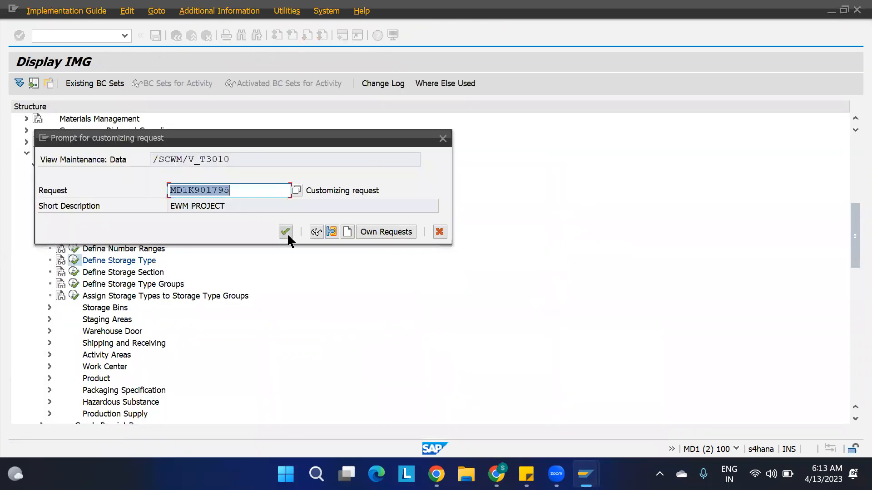
{"action": "left_click", "coordinate": [287, 233]}
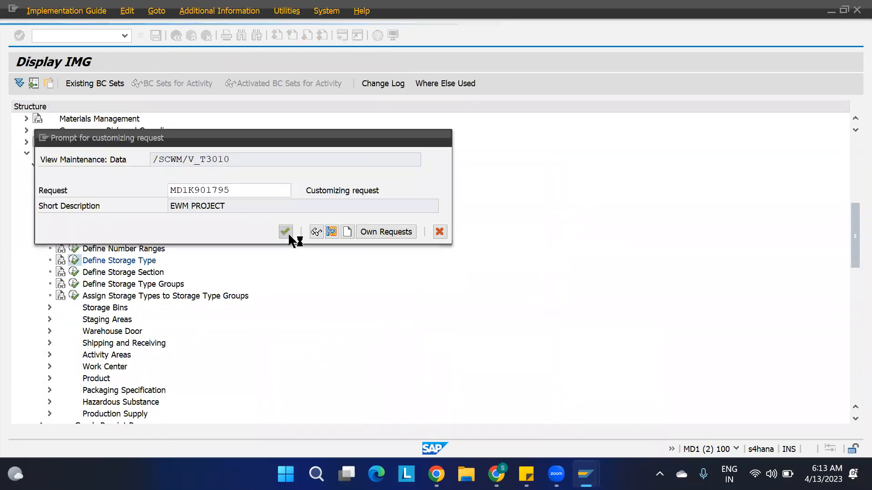
{"action": "key", "text": "F3"}
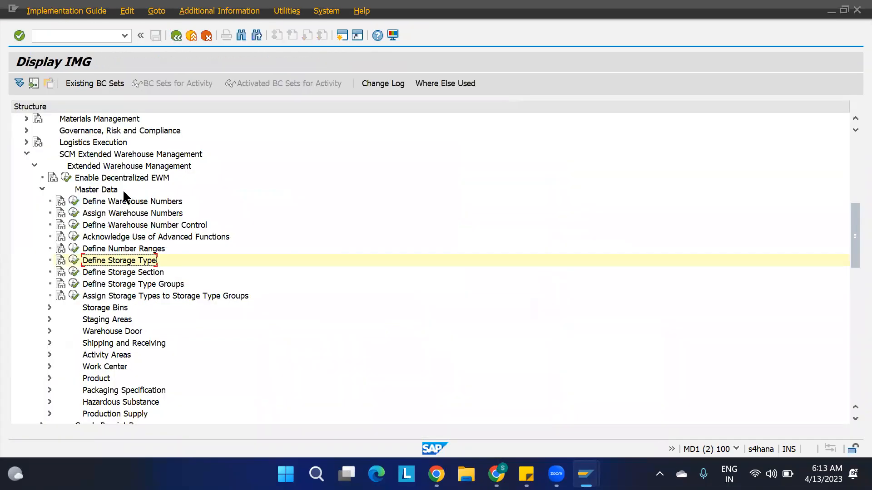
Add storage section 0001 'Total Section' for warehouse 1100, storage type DCSF.
{"action": "left_click", "coordinate": [74, 272]}
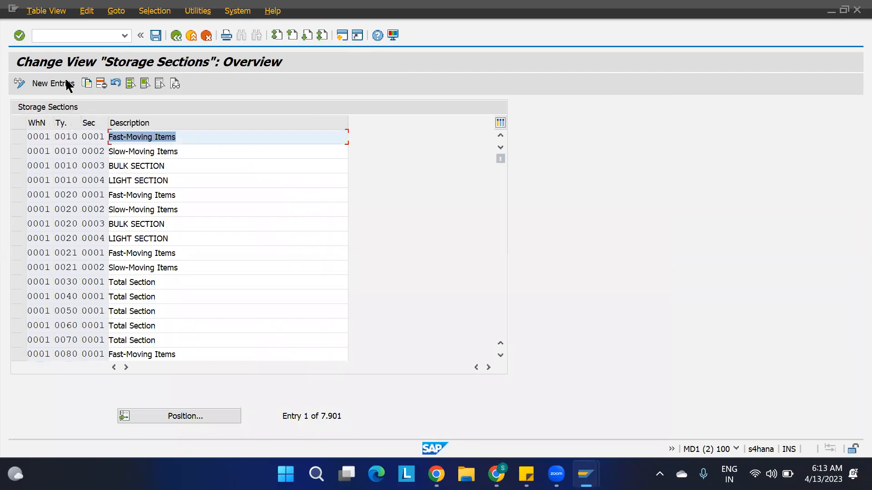
{"action": "left_click", "coordinate": [53, 83]}
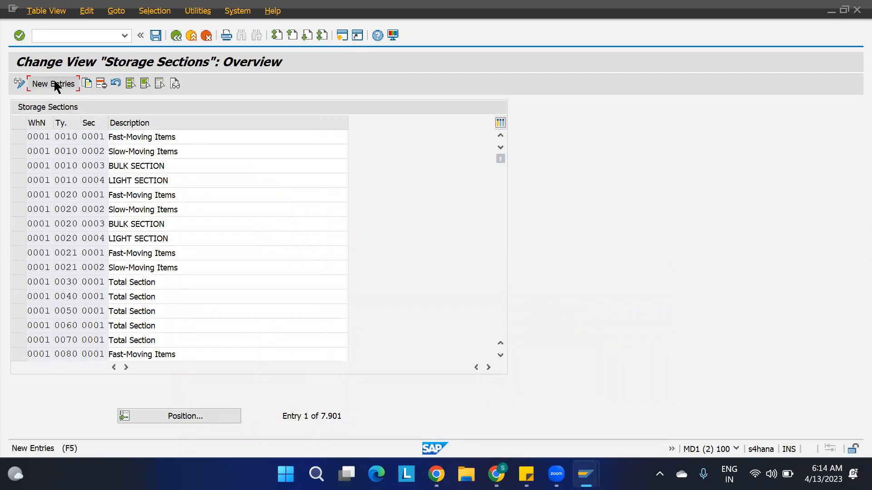
{"action": "type", "text": "110000"}
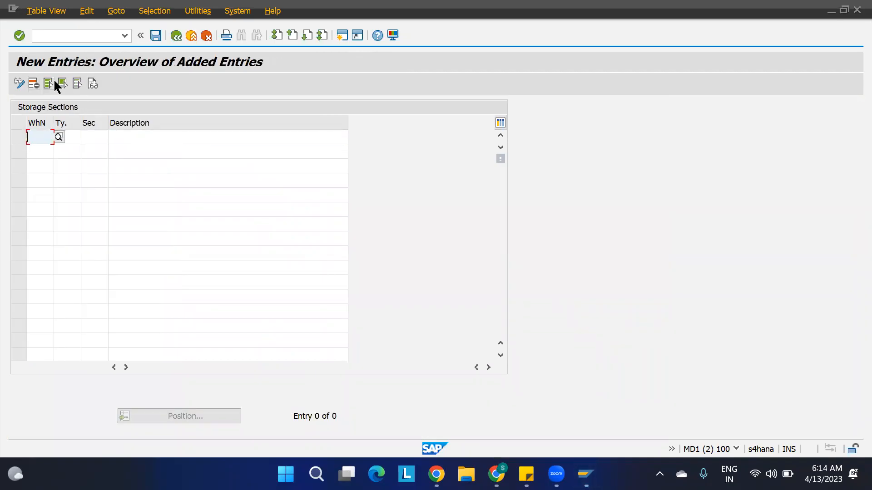
{"action": "key", "text": "BackSpace"}
{"action": "key", "text": "BackSpace"}
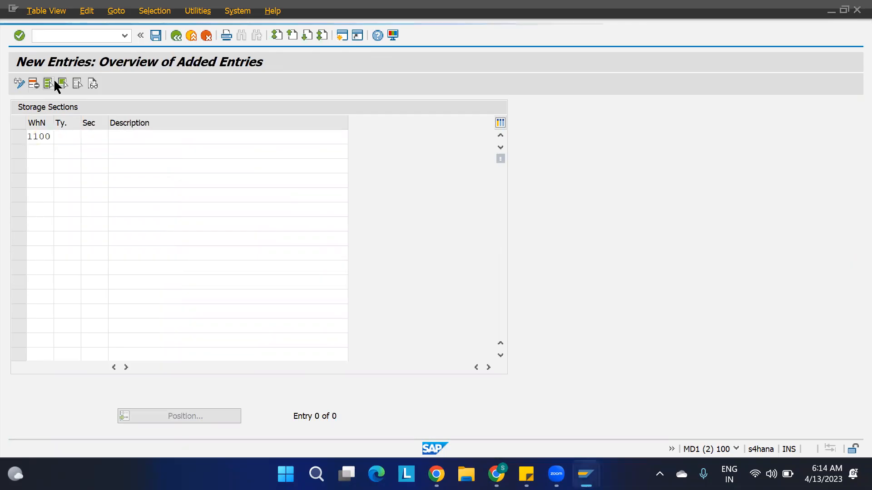
{"action": "type", "text": "DCSF"}
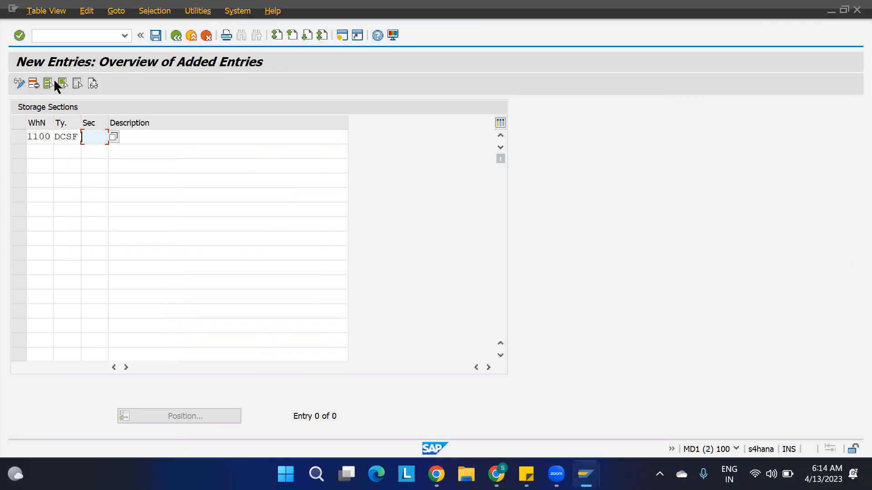
{"action": "type", "text": "0001"}
{"action": "key", "text": "space"}
{"action": "key", "text": "Down"}
{"action": "key", "text": "Return"}
{"action": "key", "text": "Return"}
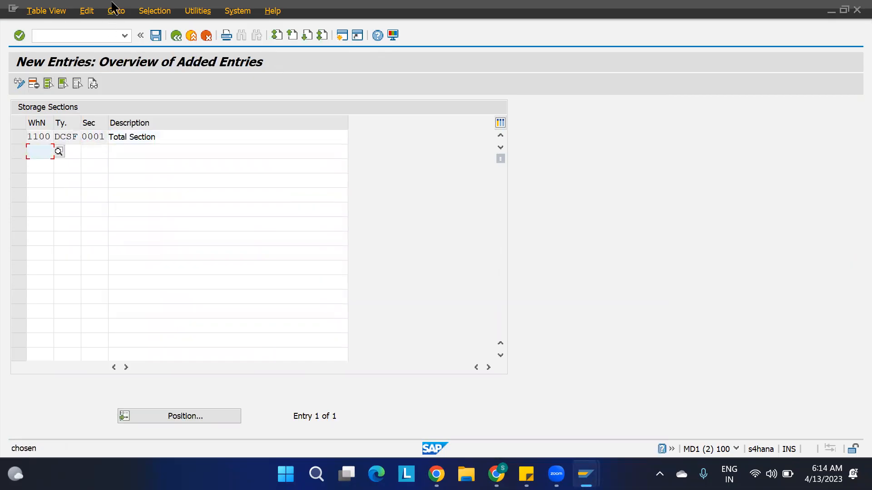
Save the storage section under the customizing request and open another session.
{"action": "left_click", "coordinate": [156, 35]}
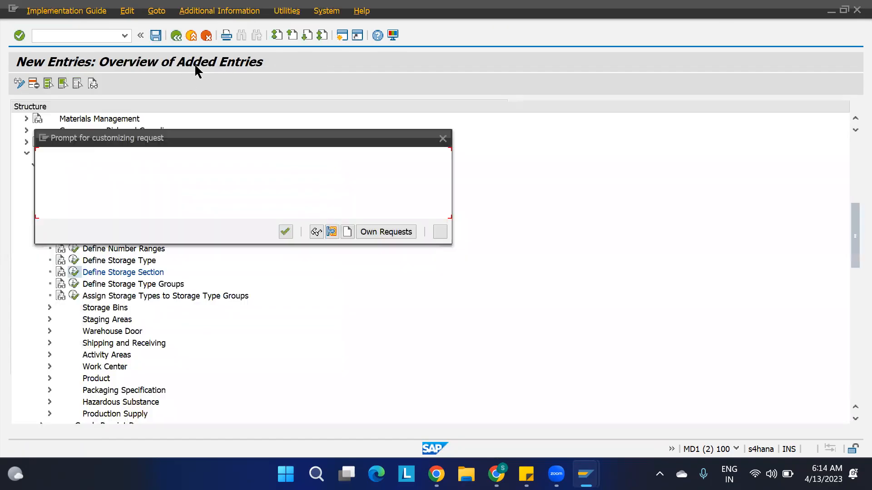
{"action": "left_click", "coordinate": [285, 233]}
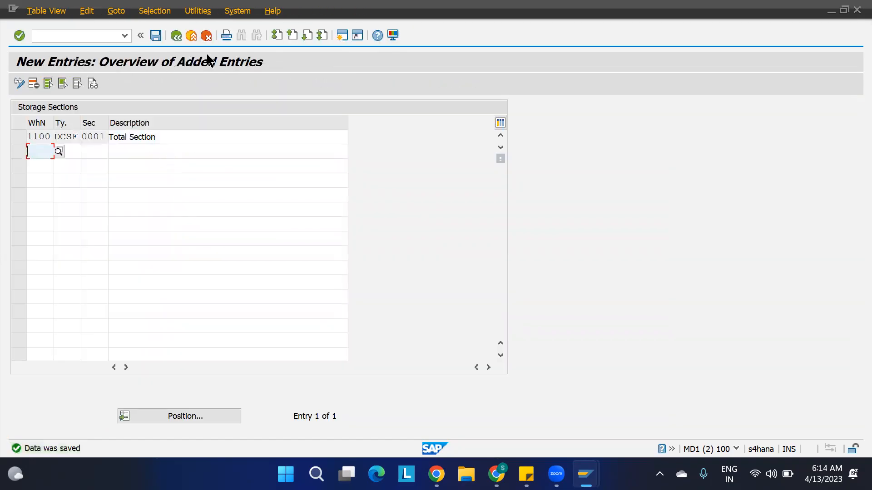
{"action": "left_click", "coordinate": [342, 35]}
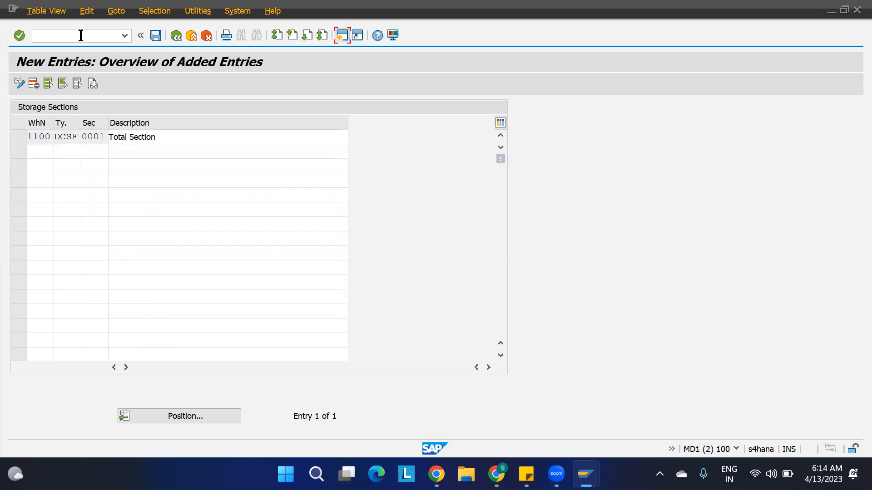
Start creating storage bin 1100-DCON-DCSFBIN with transaction /N/SCWM/LS01.
{"action": "type", "text": "/N/SCWM/LS01"}
{"action": "key", "text": "Return"}
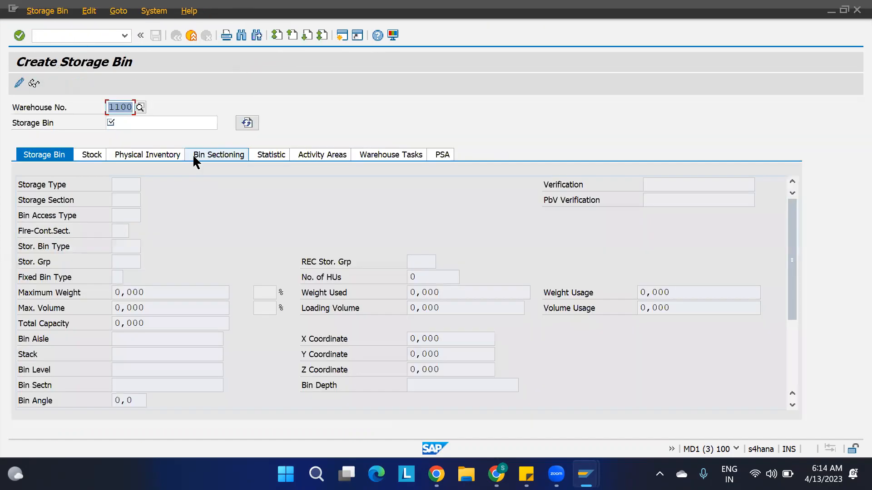
{"action": "left_click", "coordinate": [127, 121]}
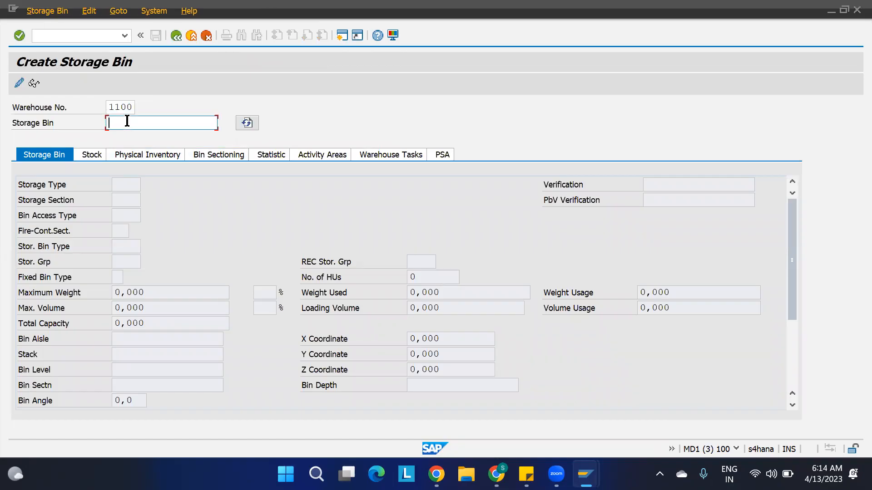
{"action": "type", "text": "1100-DCON-DCSFBIN"}
{"action": "key", "text": "Return"}
Give the bin storage type DCSF and section 0001, then save it.
{"action": "left_click", "coordinate": [127, 185]}
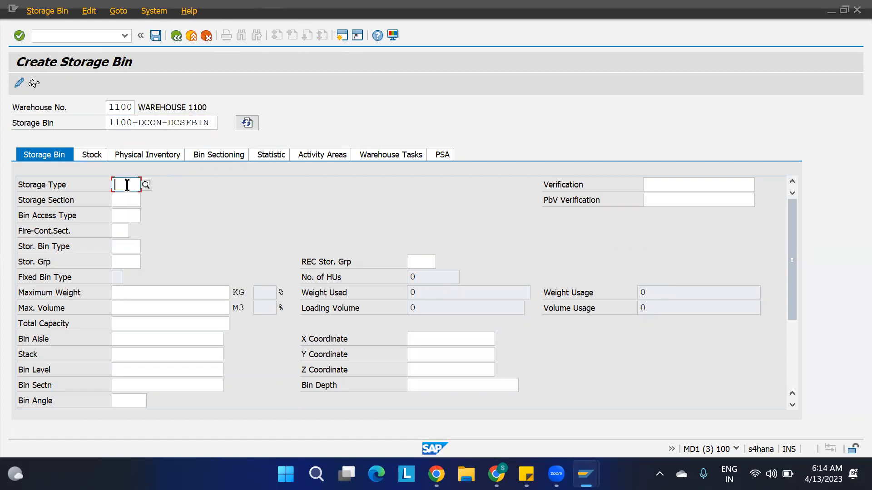
{"action": "type", "text": "DCSF"}
{"action": "key", "text": "Tab"}
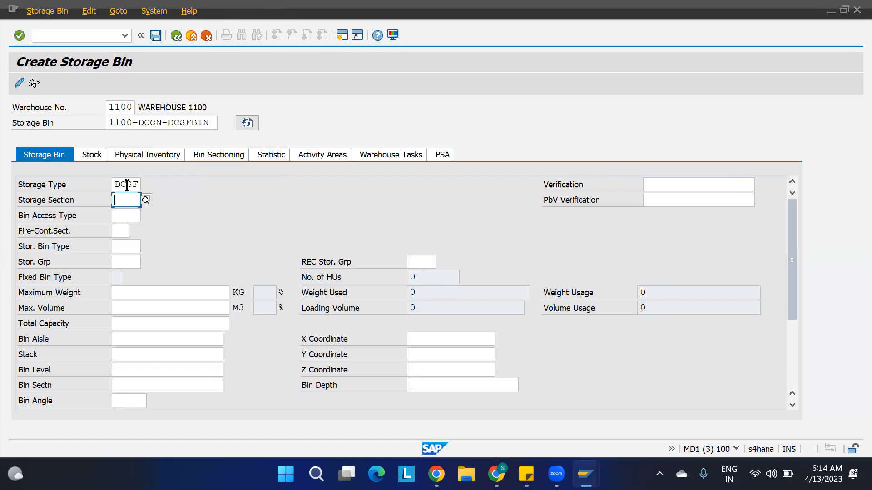
{"action": "type", "text": "0001"}
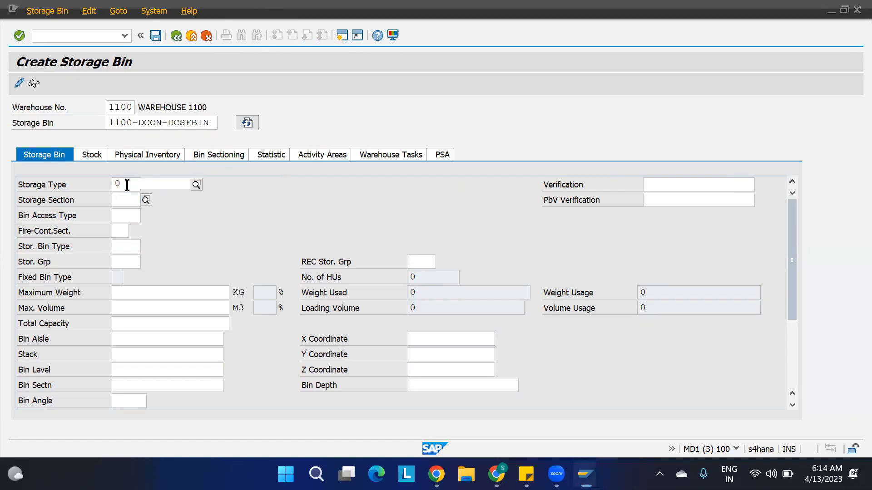
{"action": "key", "text": "Return"}
{"action": "key", "text": "ctrl+s"}
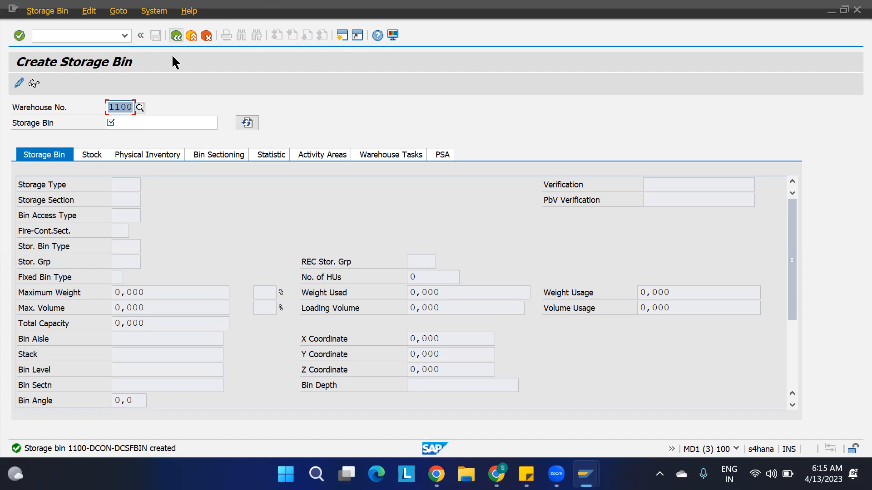
{"action": "key", "text": "F3"}
Return to the configuration tree in the storage section session.
{"action": "mouse_move", "coordinate": [526, 475]}
{"action": "key", "text": "alt+Tab"}
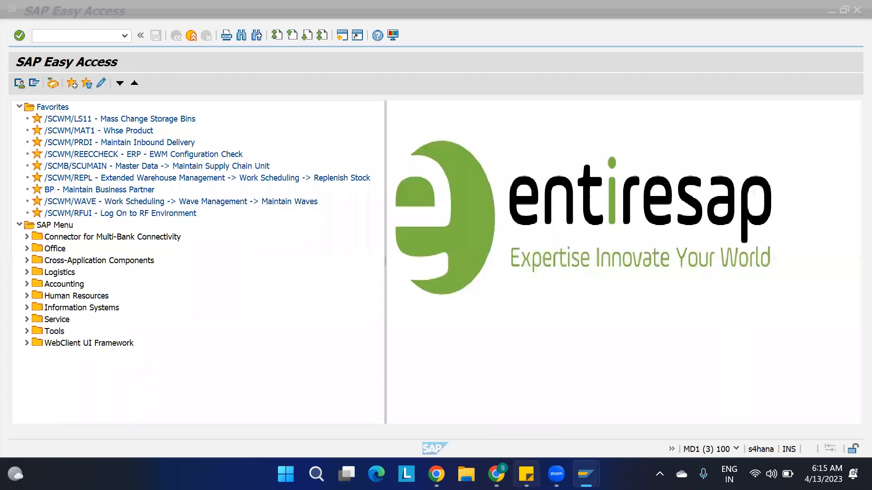
{"action": "key", "text": "F3"}
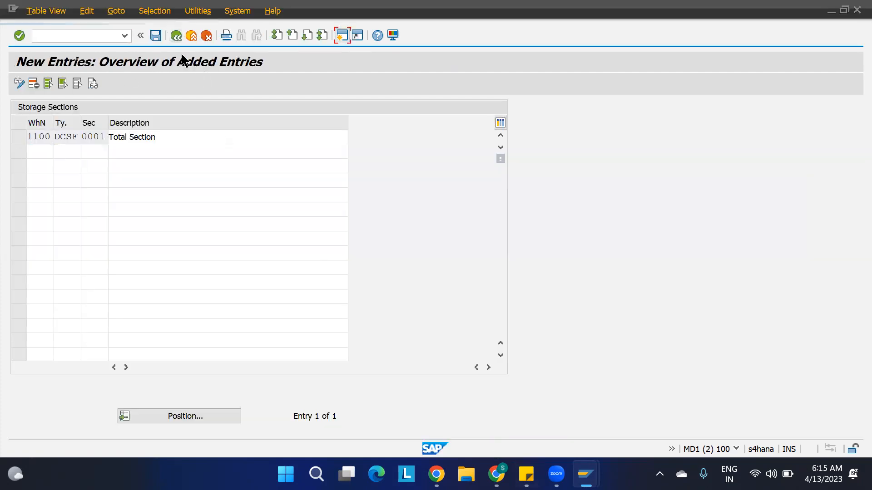
{"action": "key", "text": "F3"}
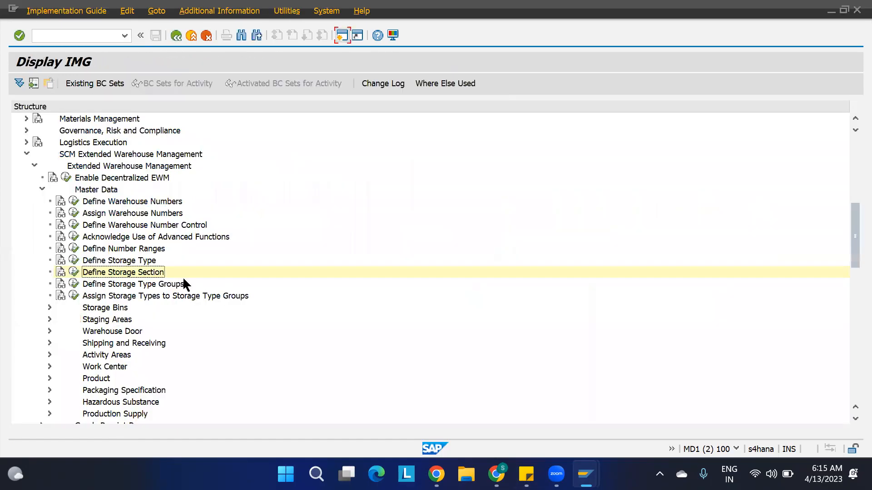
Run Define Work Center and position the table at warehouse 1100.
{"action": "scroll", "coordinate": [114, 364], "scroll_direction": "down", "scroll_amount": 2}
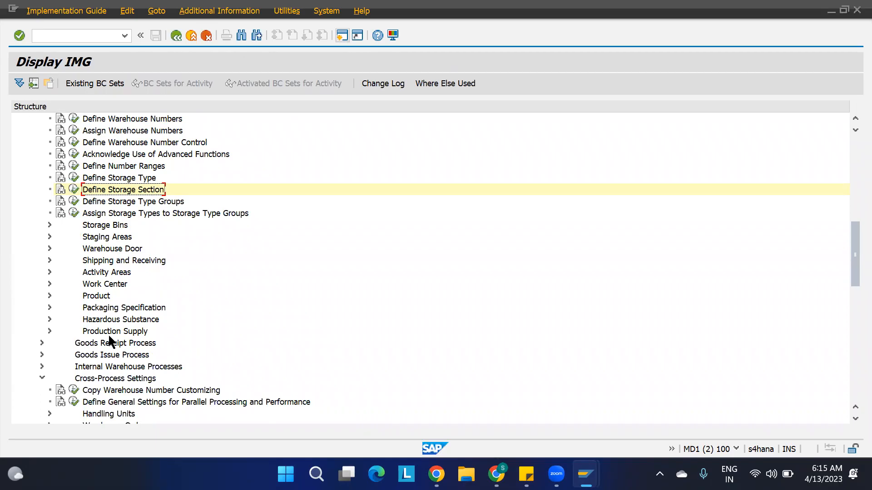
{"action": "left_click", "coordinate": [99, 284]}
{"action": "left_click", "coordinate": [49, 283]}
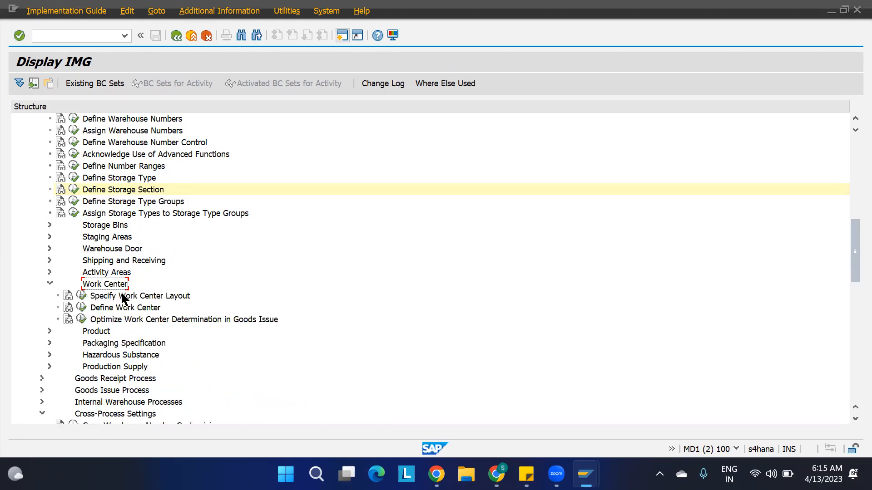
{"action": "left_click", "coordinate": [92, 307]}
{"action": "left_click", "coordinate": [82, 308]}
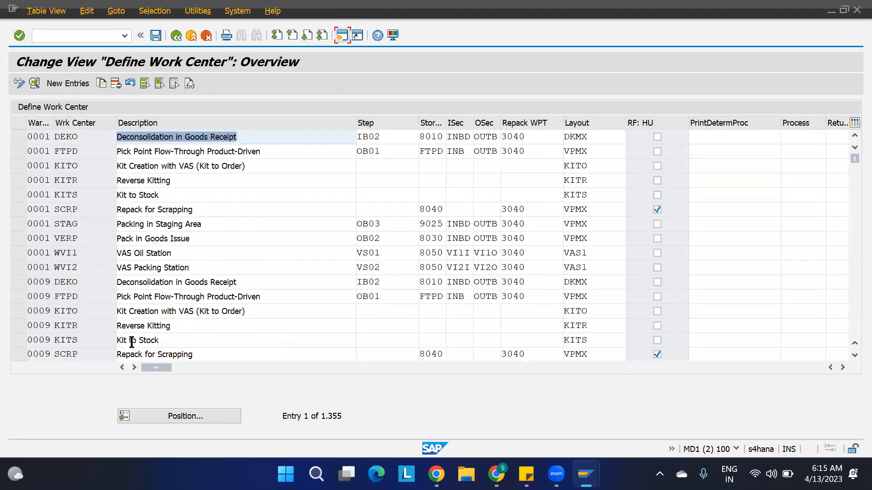
{"action": "left_click", "coordinate": [182, 416]}
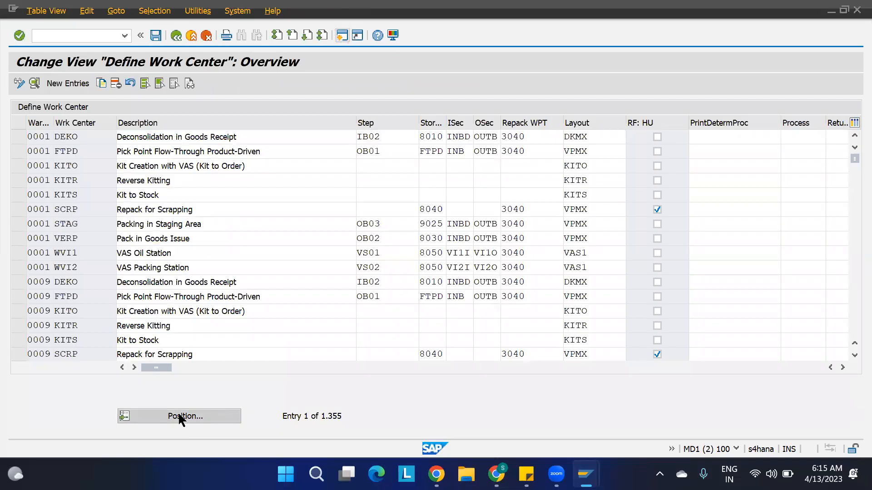
{"action": "type", "text": "1100"}
{"action": "key", "text": "Return"}
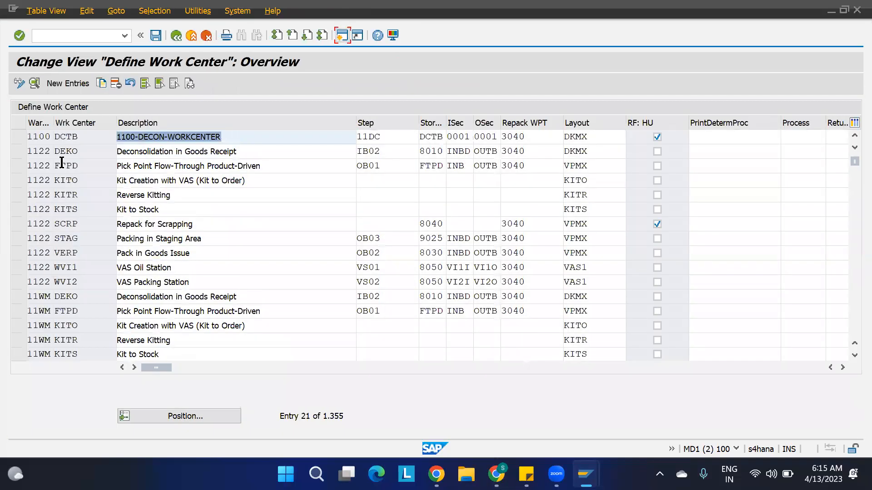
Copy work center DCTB as DCSF with description 1100-DECON-WORKCENTER-PALLET.
{"action": "left_click", "coordinate": [13, 137]}
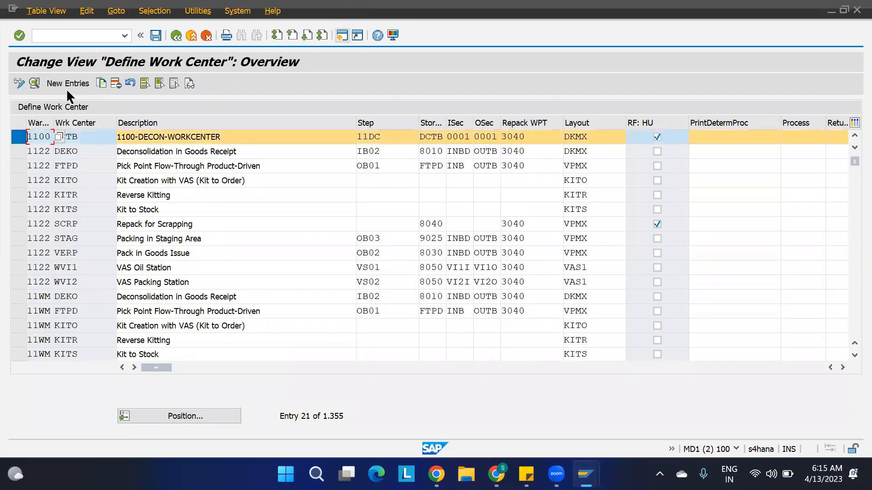
{"action": "left_click", "coordinate": [102, 86]}
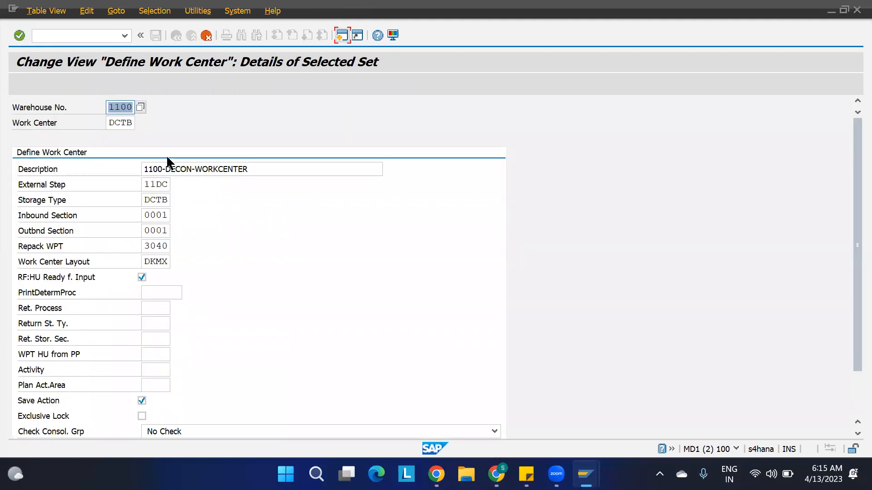
{"action": "left_click", "coordinate": [132, 123]}
{"action": "key", "text": "BackSpace"}
{"action": "key", "text": "BackSpace"}
{"action": "type", "text": "SP"}
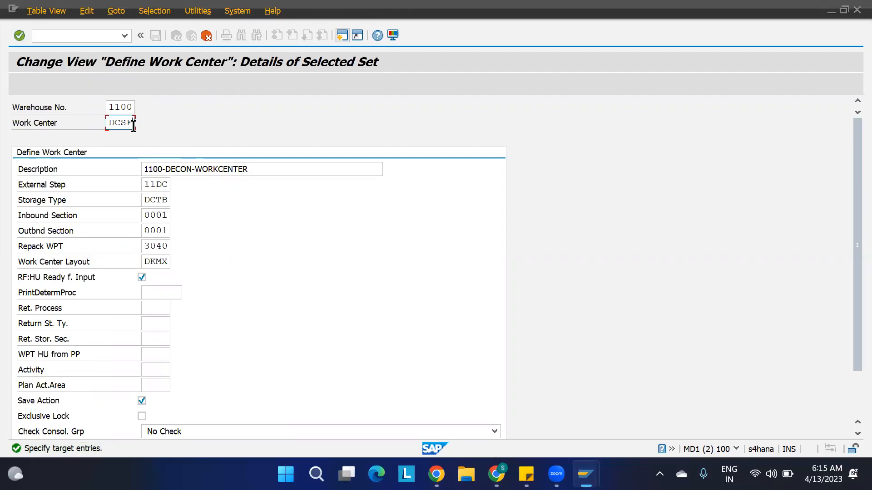
{"action": "left_click_drag", "start_coordinate": [253, 171], "coordinate": [238, 170]}
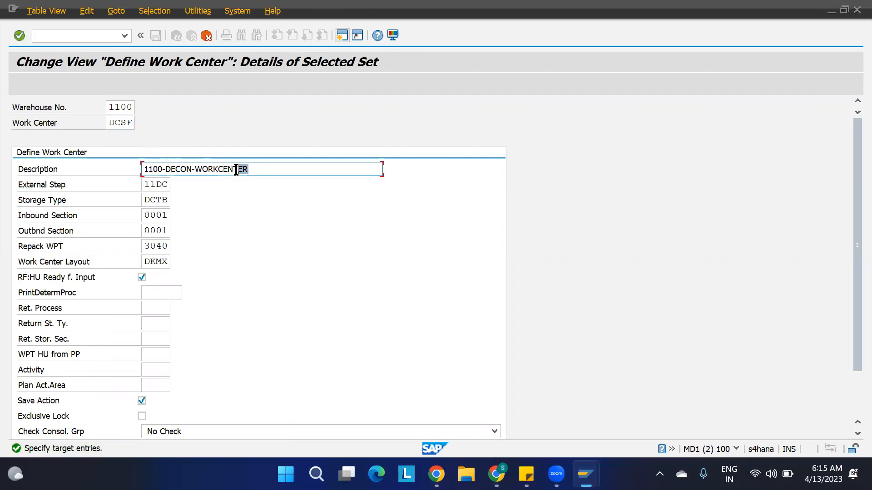
{"action": "left_click", "coordinate": [268, 170]}
{"action": "type", "text": "-PALLET"}
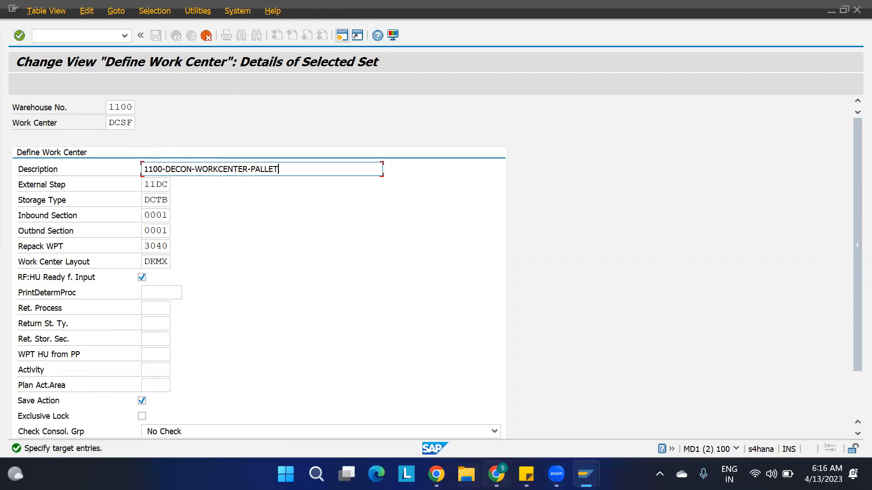
Admit a waiting participant to the video meeting and return to the IBD spreadsheet.
{"action": "left_click", "coordinate": [496, 474]}
{"action": "left_click", "coordinate": [89, 13]}
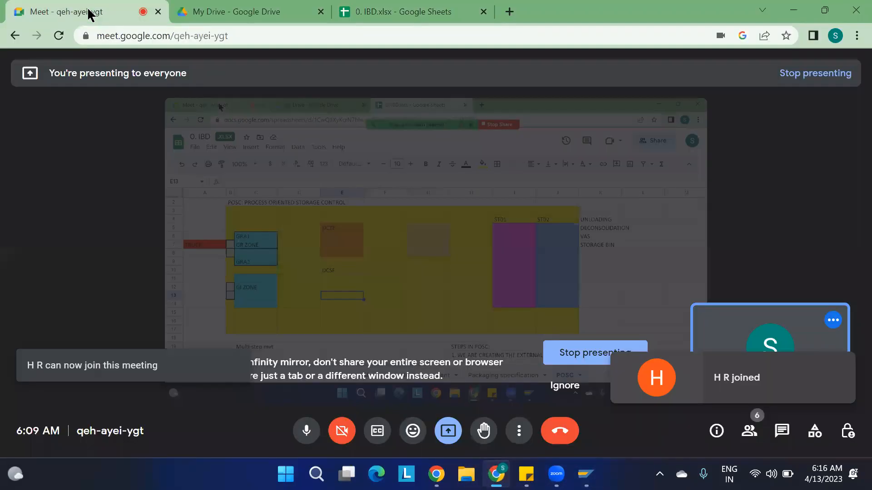
{"action": "left_click", "coordinate": [572, 132]}
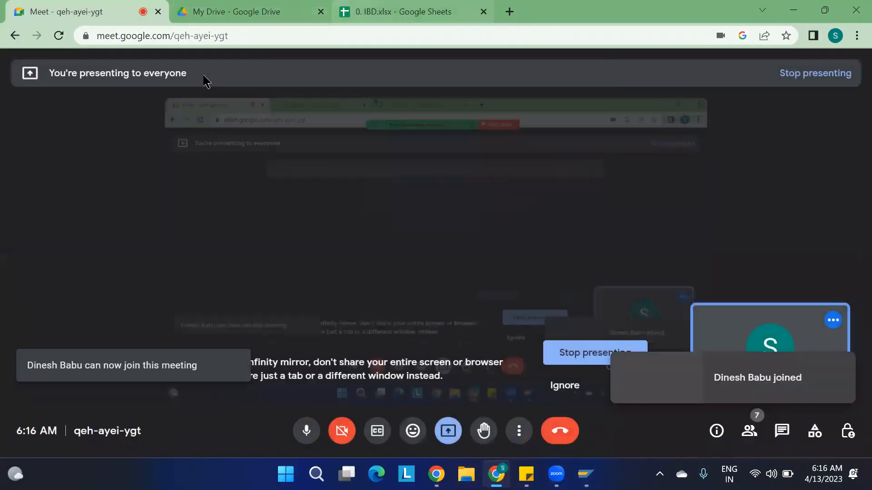
{"action": "left_click", "coordinate": [380, 10]}
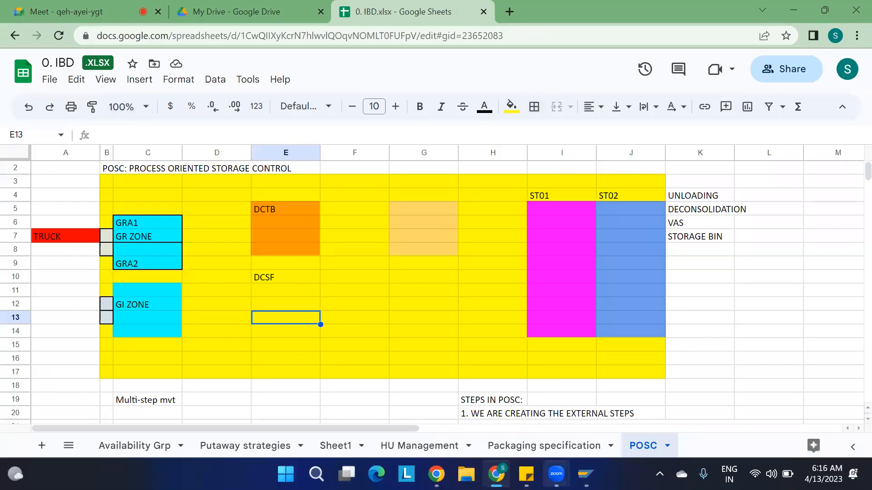
Change the copied work center's storage type from DCTB to DCSF and confirm the entry.
{"action": "mouse_move", "coordinate": [586, 474]}
{"action": "left_click", "coordinate": [648, 406]}
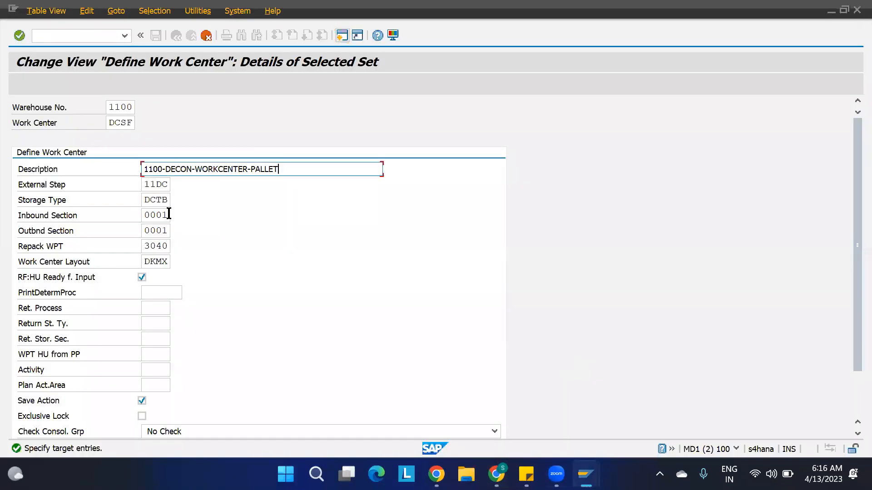
{"action": "left_click", "coordinate": [286, 171]}
{"action": "left_click", "coordinate": [168, 181]}
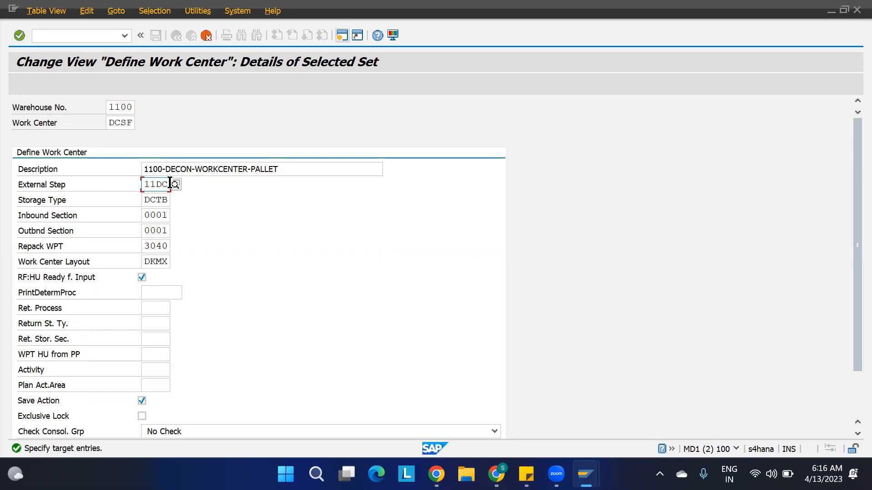
{"action": "left_click", "coordinate": [169, 200]}
{"action": "key", "text": "BackSpace"}
{"action": "key", "text": "BackSpace"}
{"action": "type", "text": "SF"}
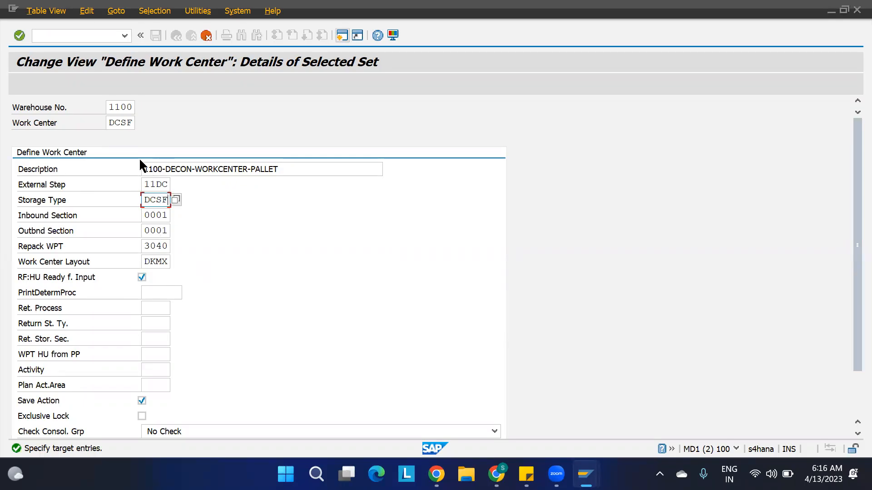
{"action": "key", "text": "Return"}
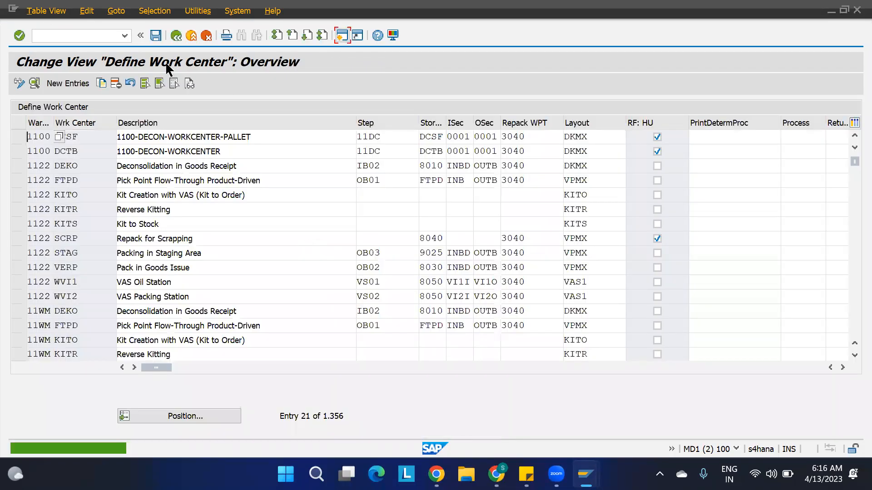
Save work center DCSF under the customizing request and check the saved entry.
{"action": "left_click", "coordinate": [155, 35]}
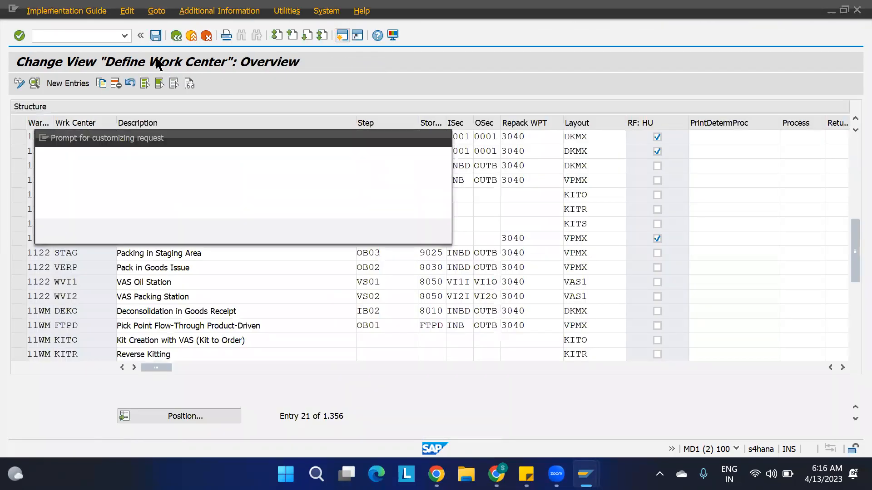
{"action": "left_click", "coordinate": [286, 233]}
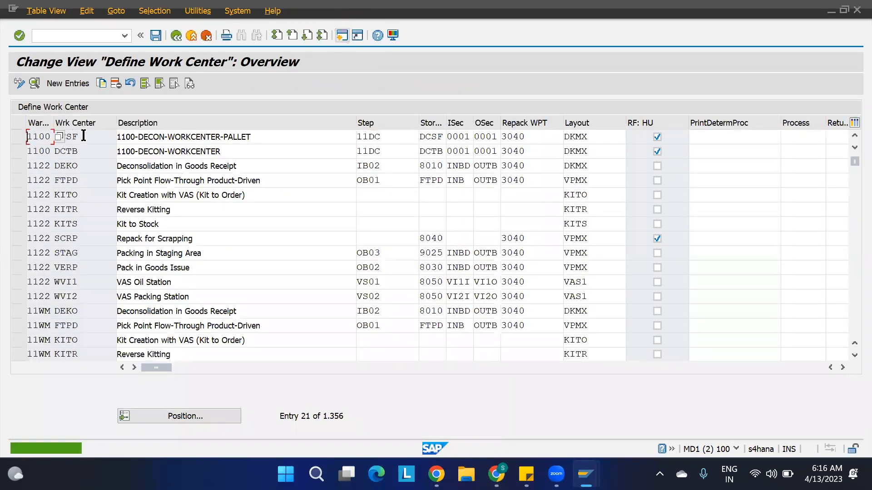
{"action": "left_click", "coordinate": [83, 136]}
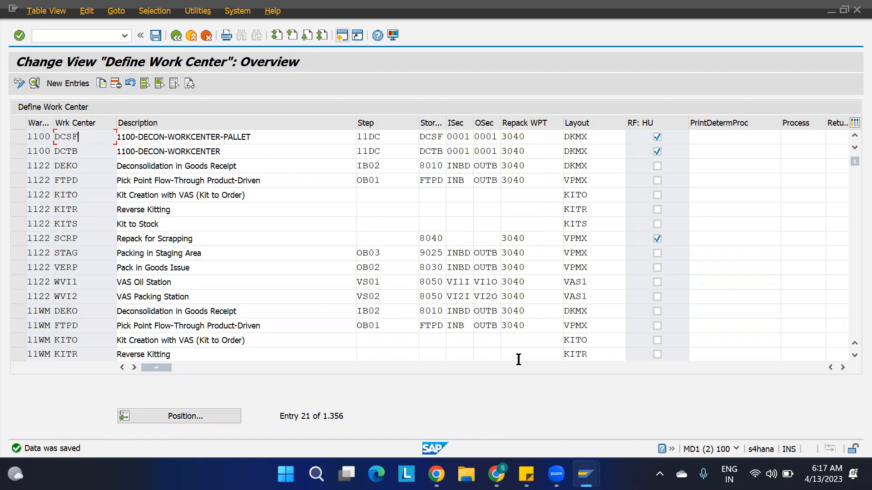
Fix the C45 heading typo so it reads RULE BASED DECONSOLIDATION:.
{"action": "mouse_move", "coordinate": [497, 480]}
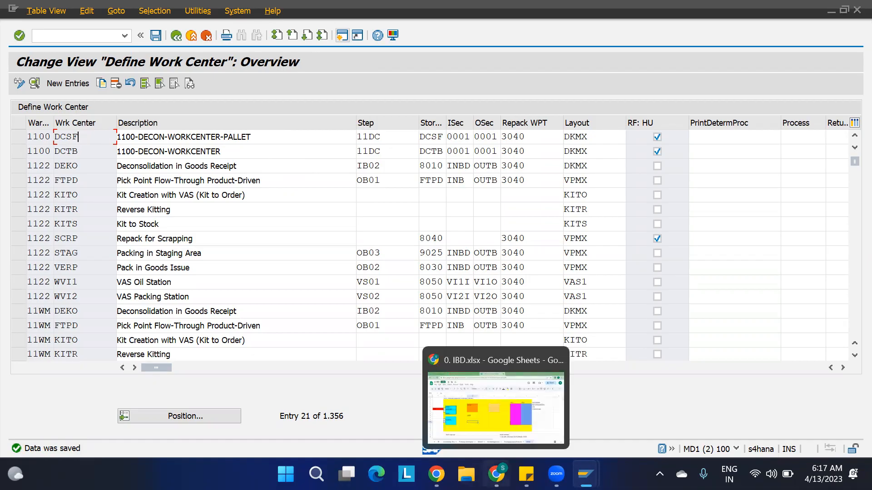
{"action": "left_click", "coordinate": [503, 442]}
{"action": "scroll", "coordinate": [533, 361], "scroll_direction": "down", "scroll_amount": 6}
{"action": "scroll", "coordinate": [533, 361], "scroll_direction": "down", "scroll_amount": 5}
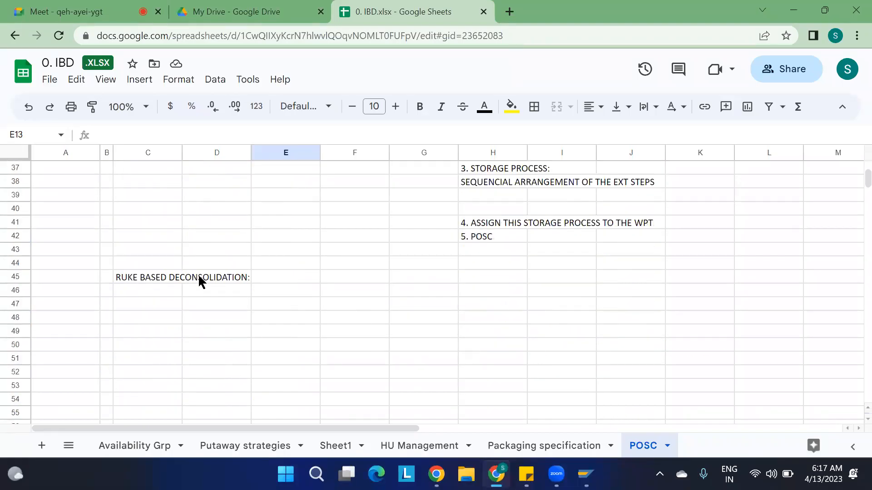
{"action": "left_click", "coordinate": [128, 281]}
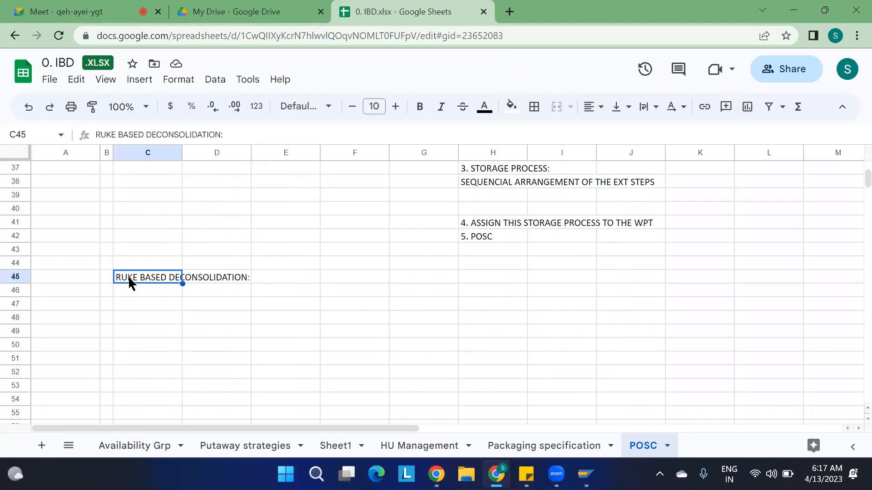
{"action": "left_click", "coordinate": [112, 134]}
{"action": "key", "text": "BackSpace"}
{"action": "type", "text": "L"}
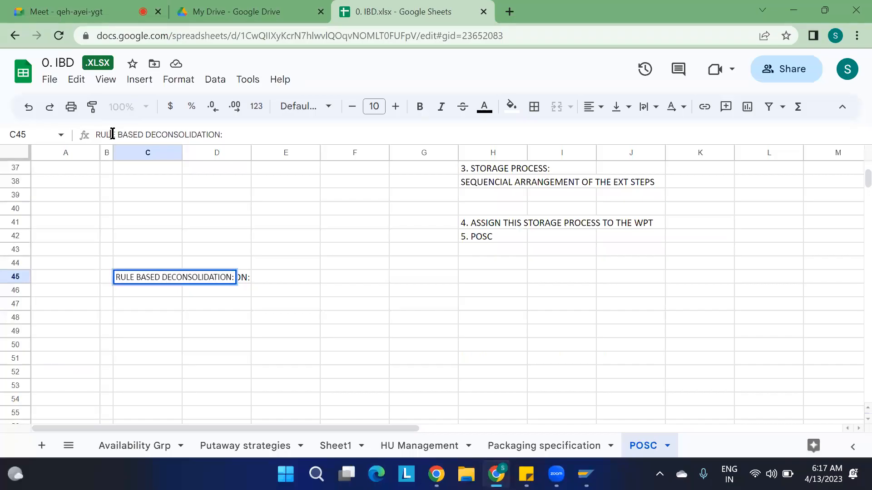
{"action": "left_click", "coordinate": [223, 331]}
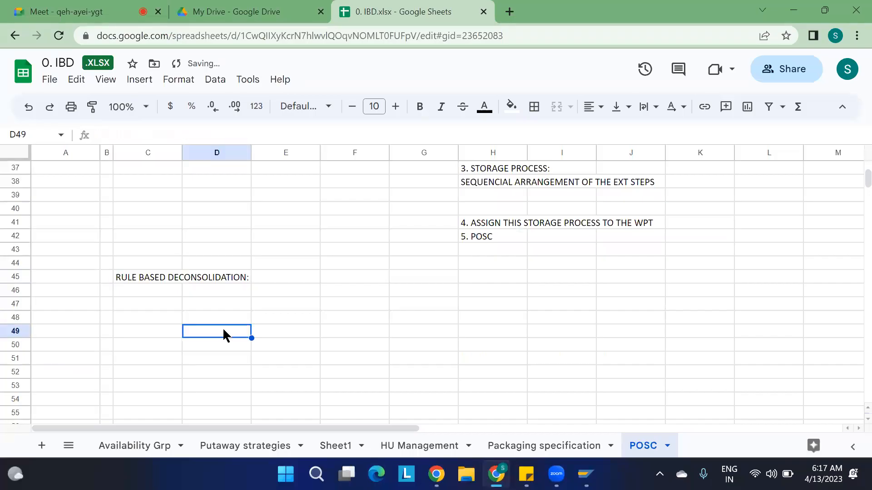
Enter 'WHEN THE DECONSOLIDATION IS MANDATORY?' in cell C47.
{"action": "left_click", "coordinate": [163, 305]}
{"action": "type", "text": "WHEN "}
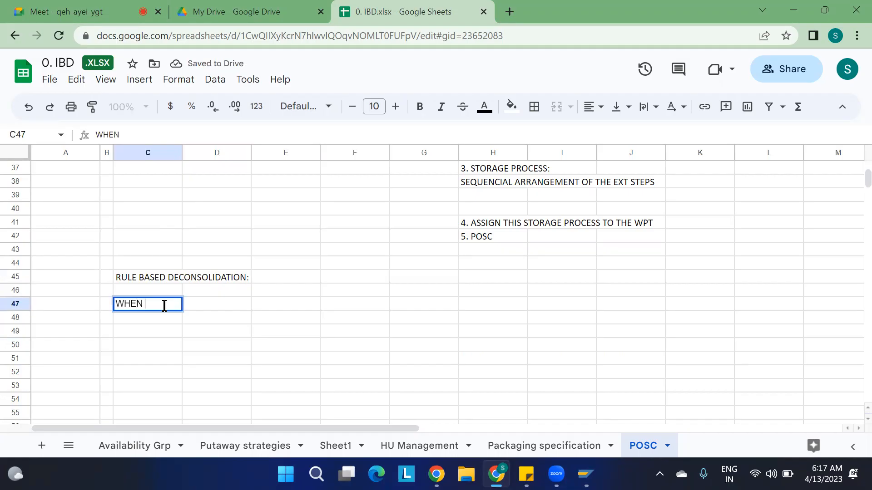
{"action": "type", "text": "THE DECON"}
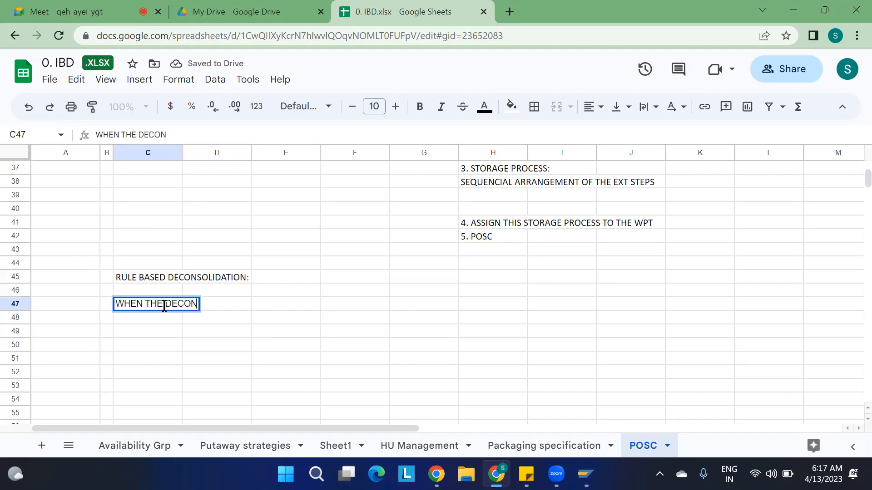
{"action": "type", "text": "SOLIDAT"}
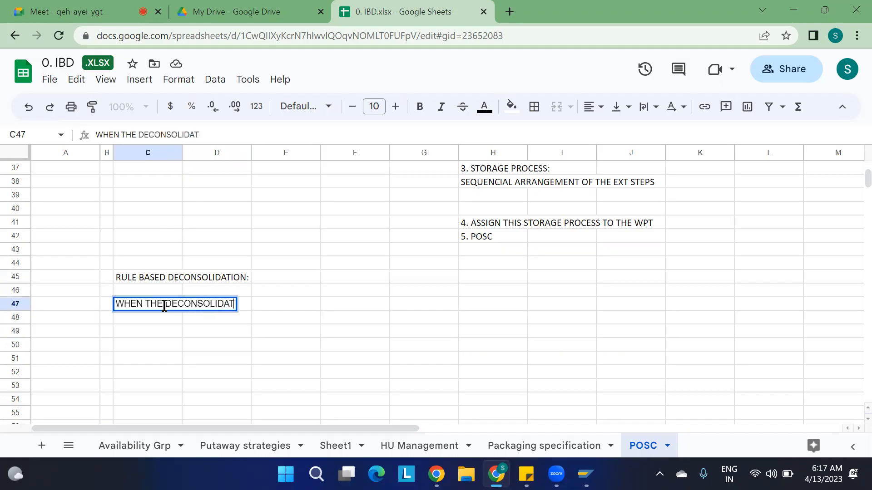
{"action": "type", "text": "ION IS MANDATORY?"}
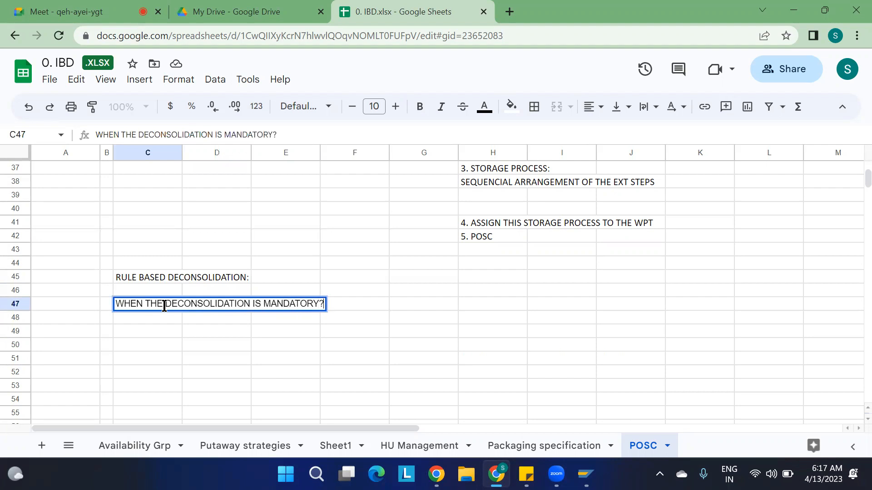
{"action": "key", "text": "Return"}
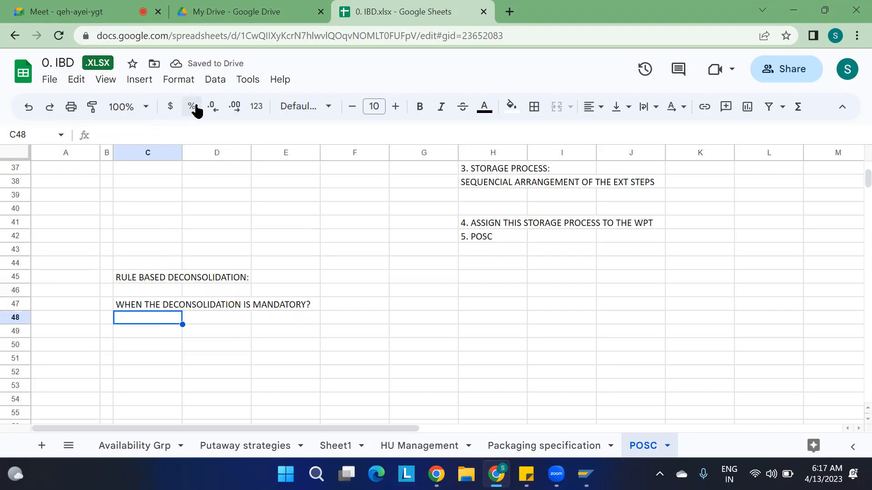
Start a new drawing and draw a large 3-D cube with transparent fill.
{"action": "left_click", "coordinate": [142, 83]}
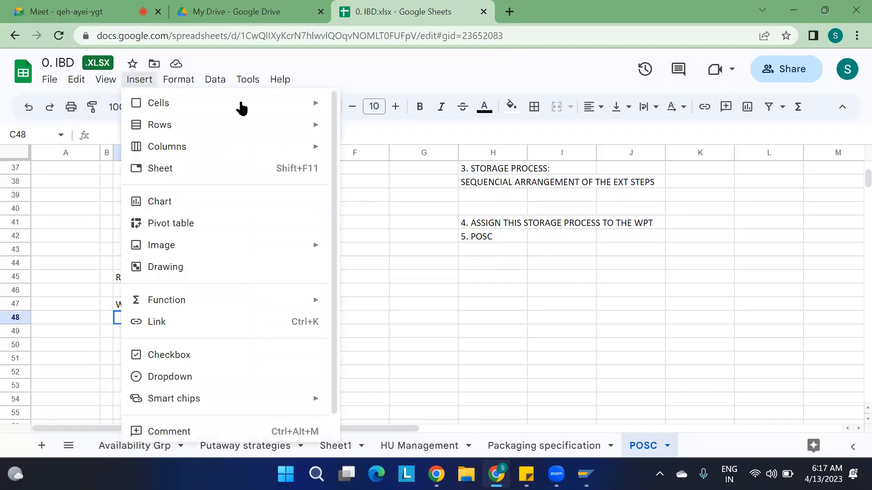
{"action": "left_click", "coordinate": [178, 80]}
{"action": "mouse_move", "coordinate": [147, 86]}
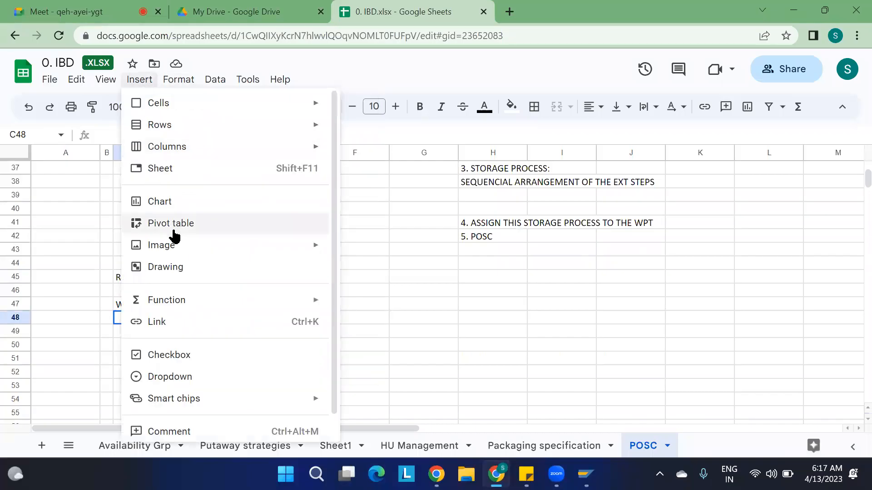
{"action": "mouse_move", "coordinate": [181, 249]}
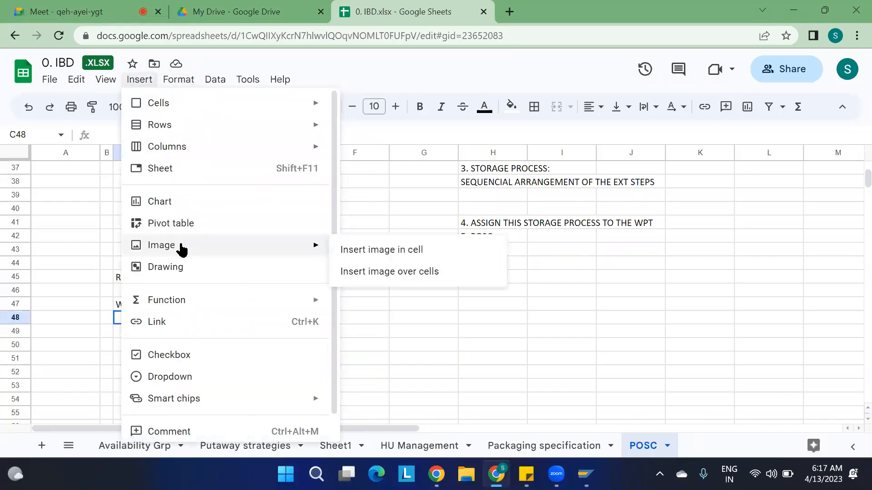
{"action": "left_click", "coordinate": [182, 269]}
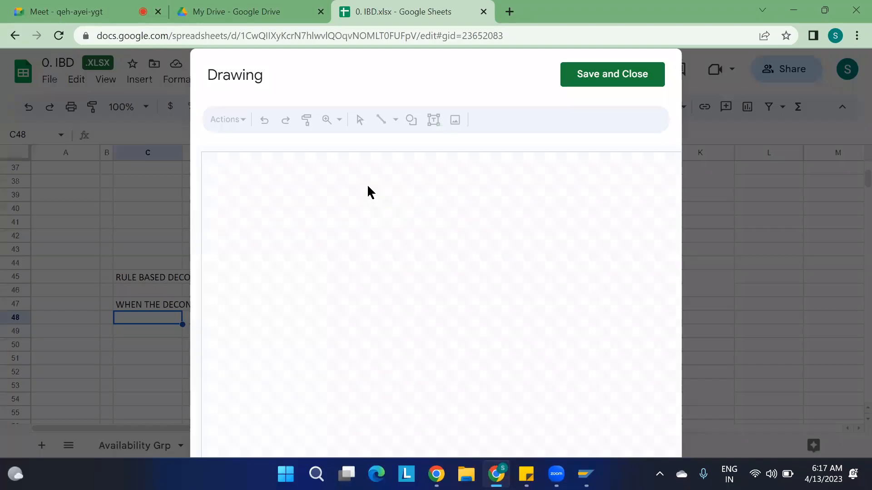
{"action": "left_click", "coordinate": [410, 124]}
{"action": "mouse_move", "coordinate": [480, 151]}
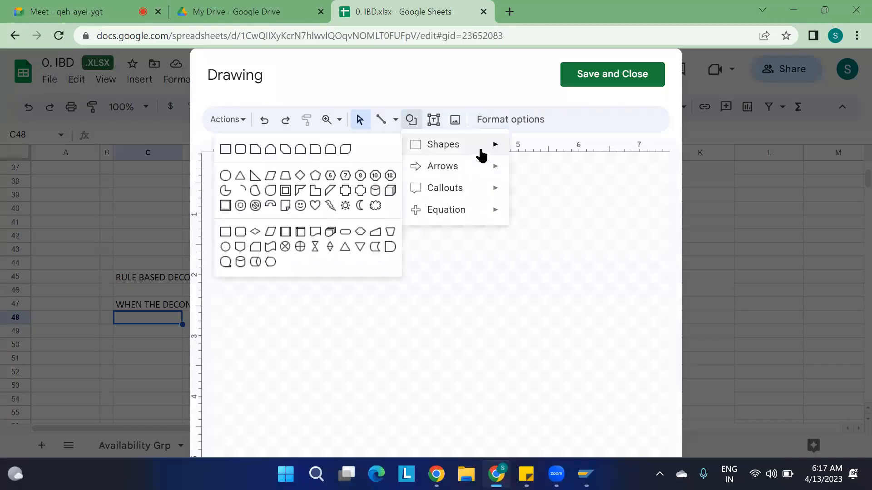
{"action": "left_click", "coordinate": [389, 191]}
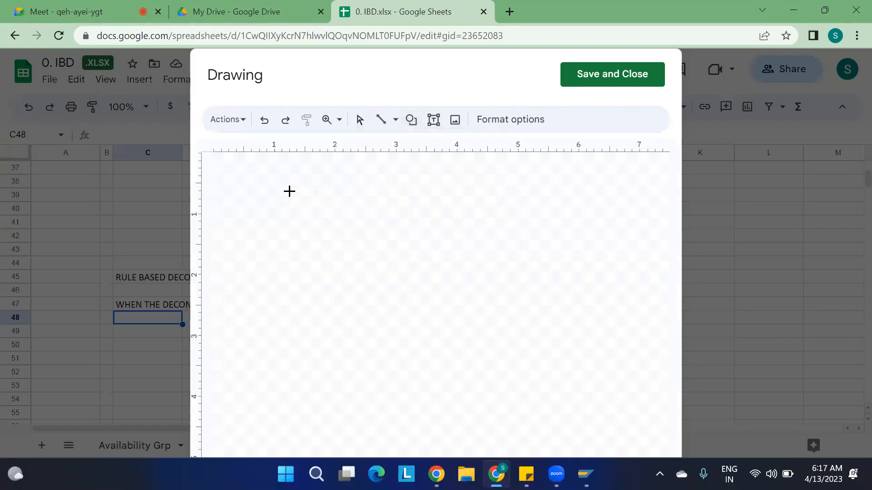
{"action": "left_click_drag", "start_coordinate": [275, 191], "coordinate": [550, 377]}
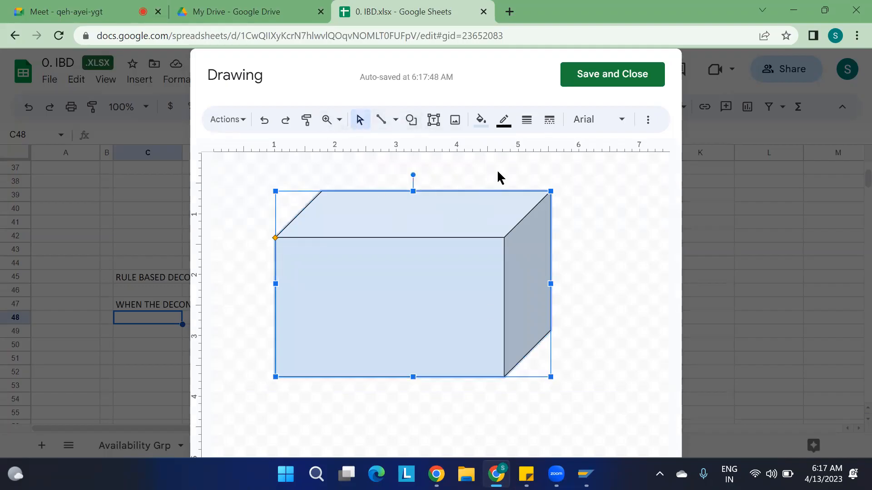
{"action": "left_click", "coordinate": [481, 120]}
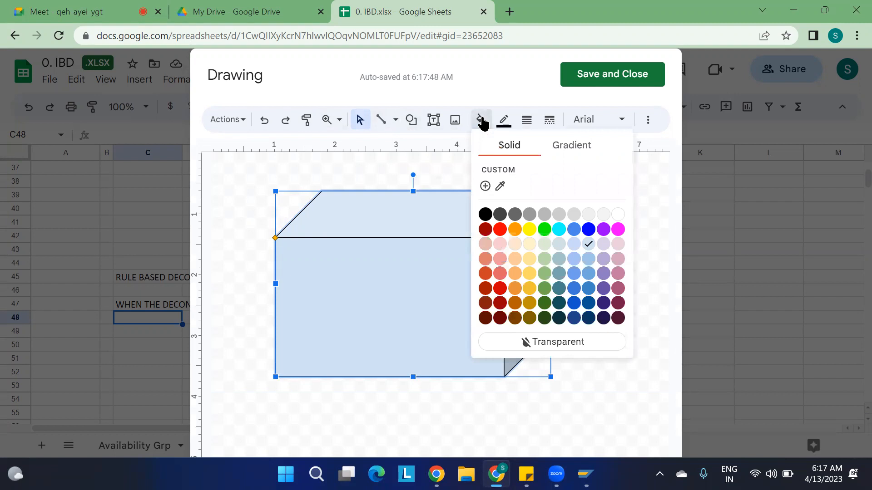
{"action": "left_click", "coordinate": [523, 342]}
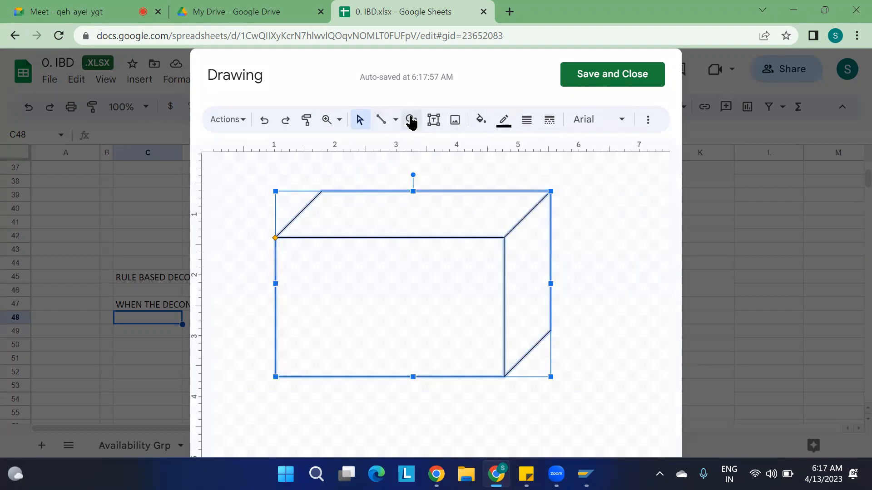
Draw two side-by-side cylinders inside the cube and save the drawing into the sheet.
{"action": "left_click", "coordinate": [411, 120]}
{"action": "mouse_move", "coordinate": [458, 169]}
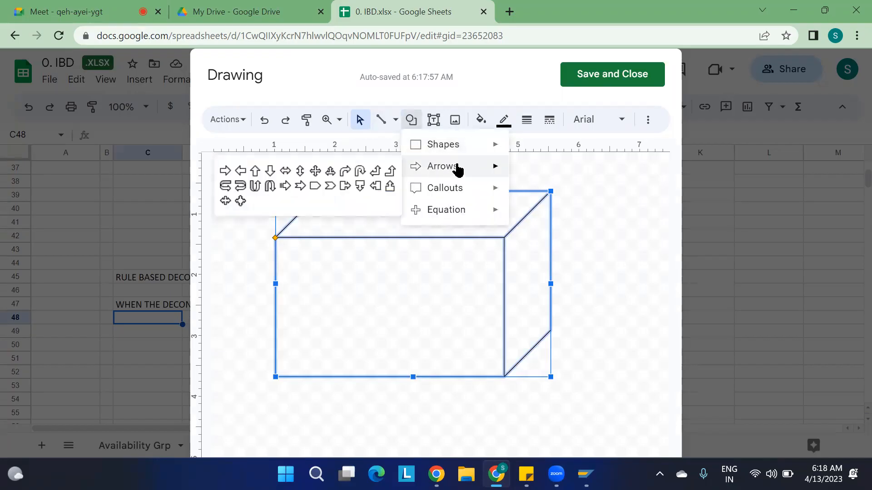
{"action": "mouse_move", "coordinate": [459, 150]}
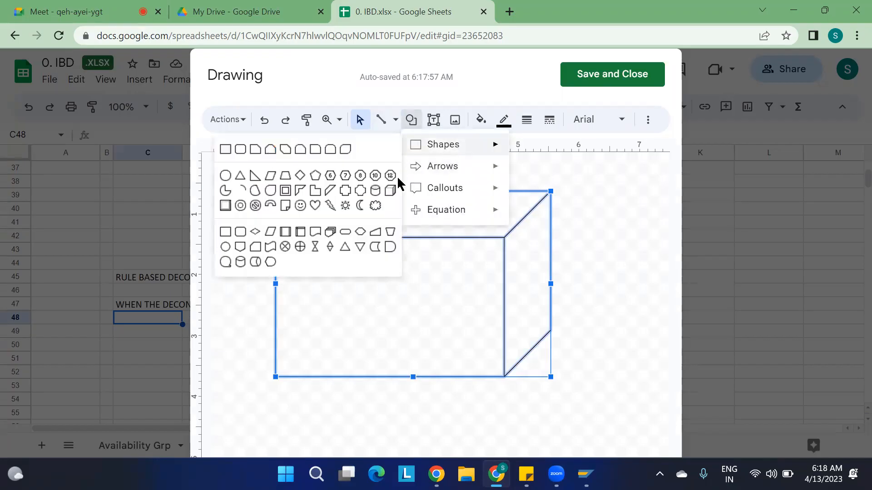
{"action": "left_click", "coordinate": [375, 192]}
{"action": "left_click_drag", "start_coordinate": [310, 258], "coordinate": [382, 346]}
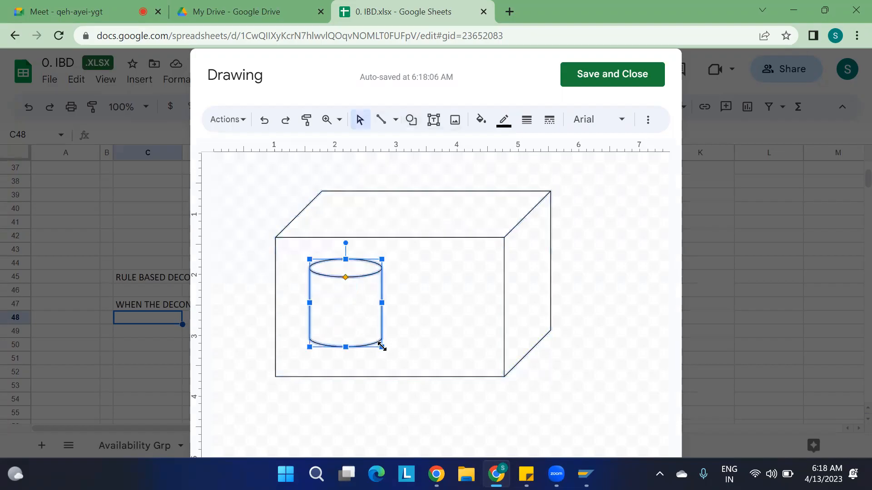
{"action": "key", "text": "ctrl+d"}
{"action": "left_click_drag", "start_coordinate": [391, 293], "coordinate": [466, 287]}
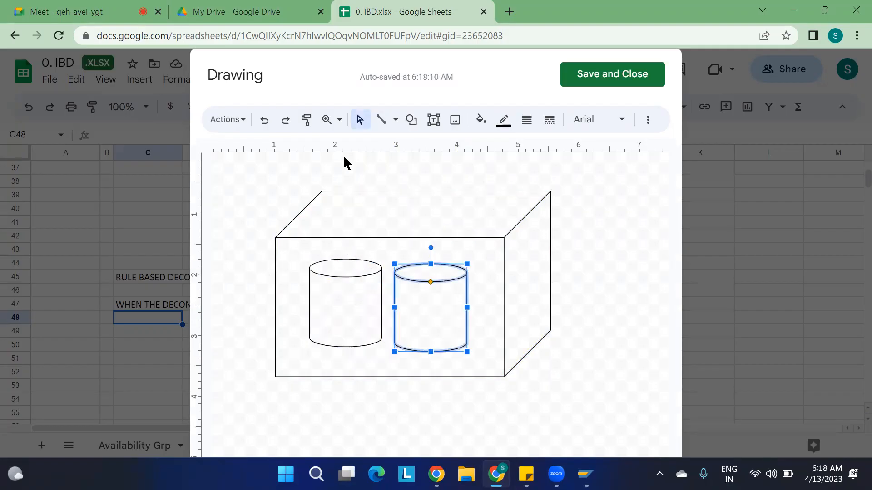
{"action": "left_click", "coordinate": [607, 77]}
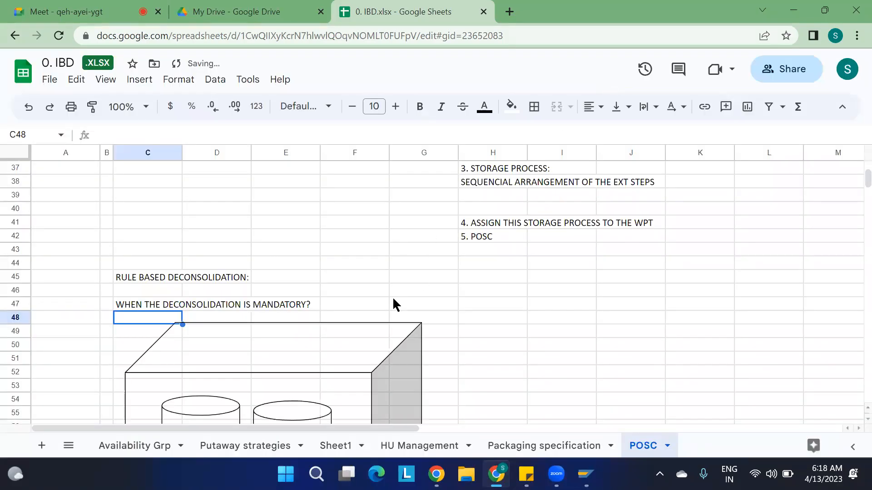
Shrink the box-and-cylinders drawing and place it in columns F–I beside the deconsolidation question.
{"action": "scroll", "coordinate": [401, 284], "scroll_direction": "down", "scroll_amount": 3}
{"action": "left_click", "coordinate": [367, 271]}
{"action": "left_click_drag", "start_coordinate": [421, 213], "coordinate": [373, 246]}
{"action": "mouse_move", "coordinate": [340, 296]}
{"action": "left_mouse_down"}
{"action": "mouse_move", "coordinate": [372, 270]}
{"action": "mouse_move", "coordinate": [566, 261]}
{"action": "left_mouse_up"}
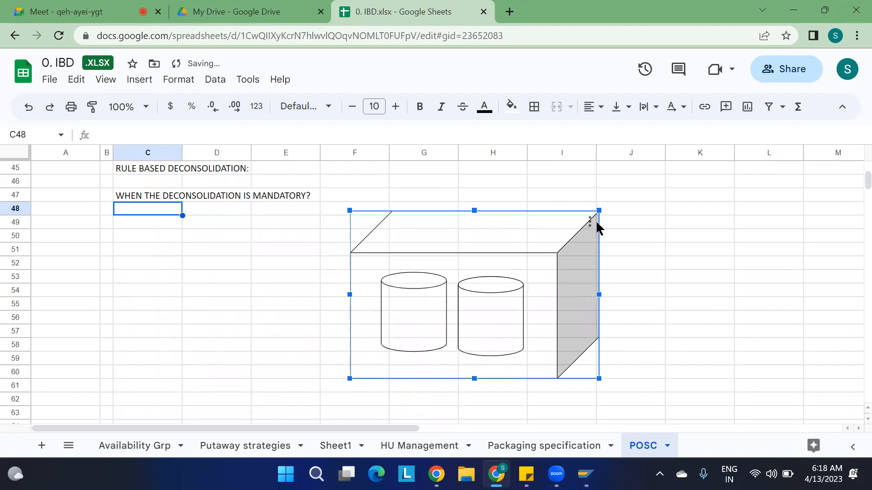
{"action": "left_click", "coordinate": [613, 222]}
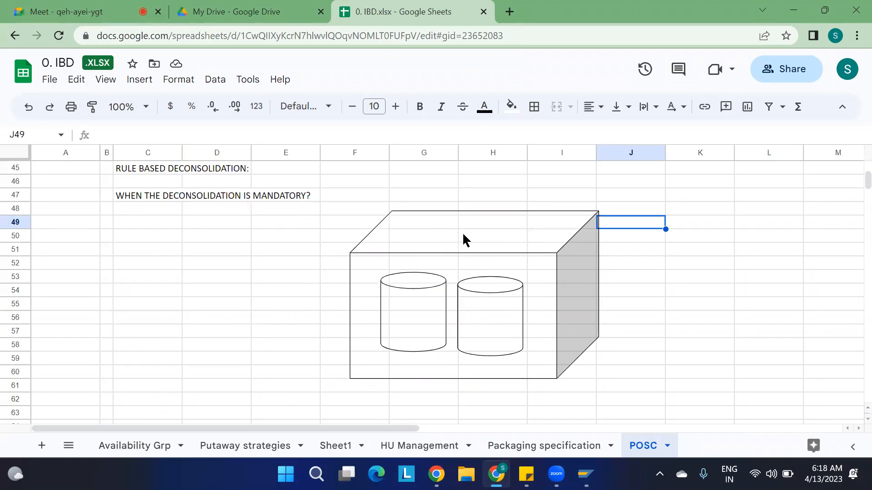
{"action": "scroll", "coordinate": [460, 238], "scroll_direction": "up", "scroll_amount": 14}
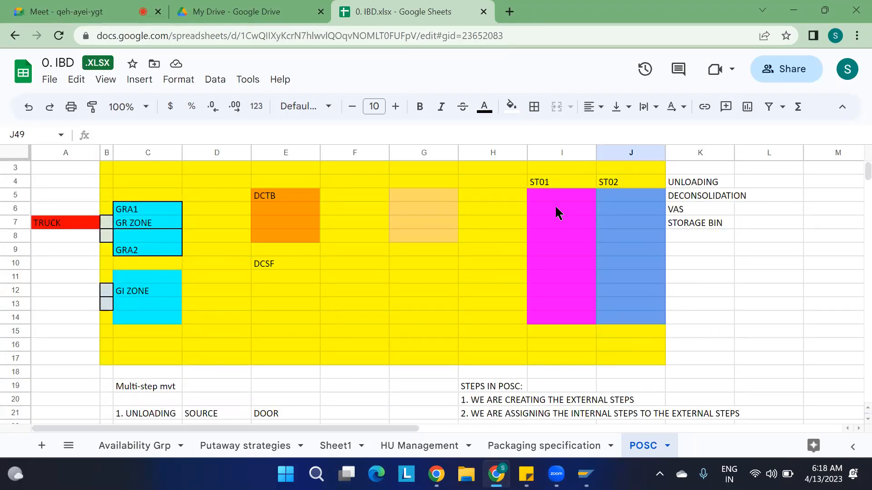
Enter BIN1 in cell I5 under ST01.
{"action": "left_click", "coordinate": [558, 203]}
{"action": "type", "text": "BIN1"}
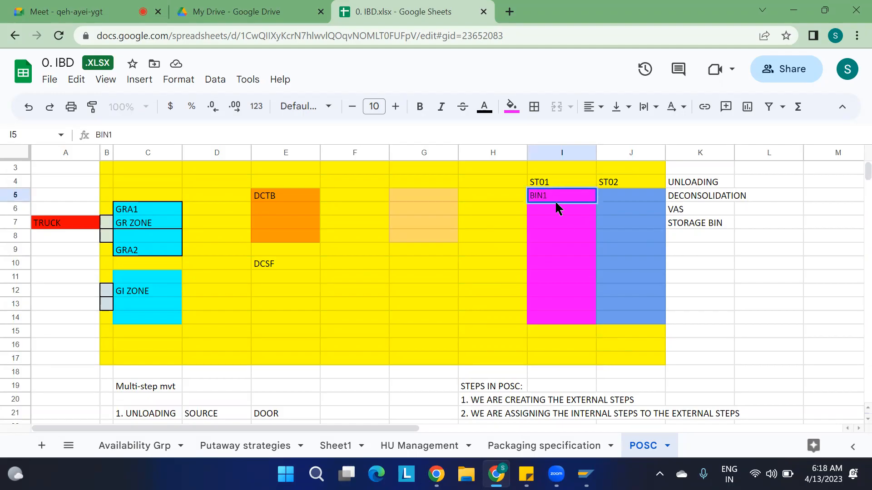
{"action": "left_click", "coordinate": [500, 225]}
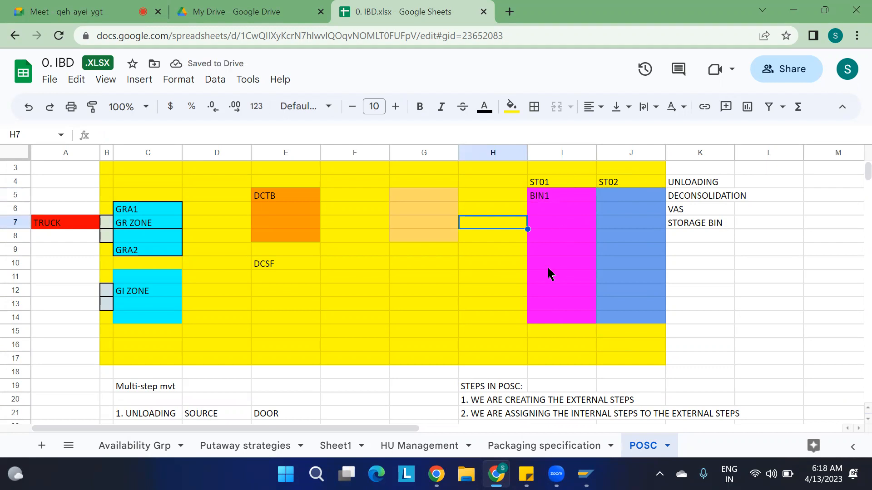
Scroll through the POSC sheet to review the drawing and notes.
{"action": "scroll", "coordinate": [549, 270], "scroll_direction": "down", "scroll_amount": 10}
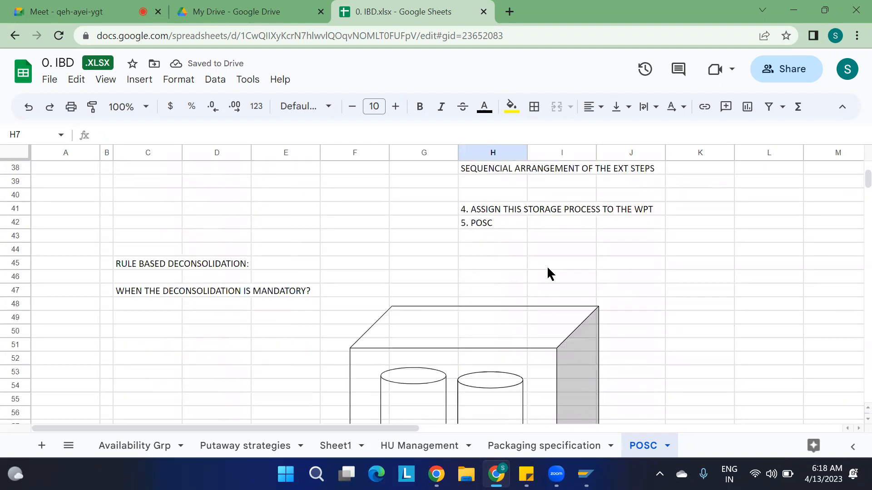
{"action": "scroll", "coordinate": [548, 271], "scroll_direction": "down", "scroll_amount": 3}
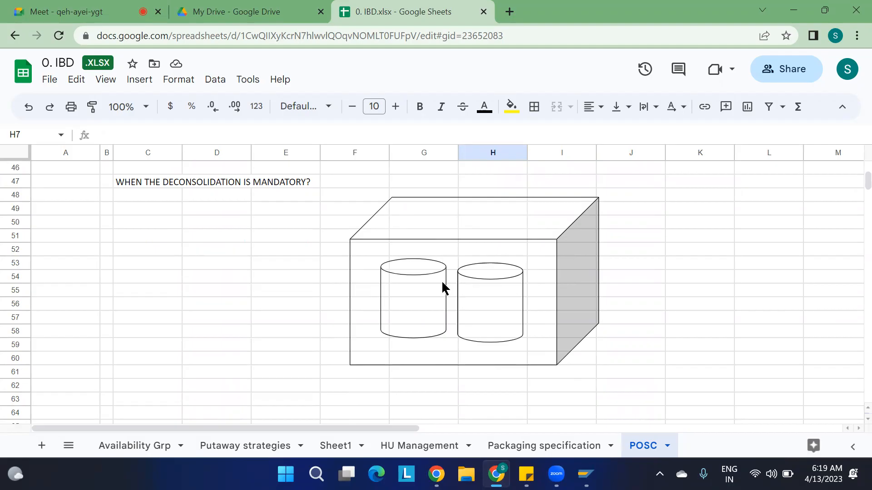
{"action": "scroll", "coordinate": [545, 229], "scroll_direction": "up", "scroll_amount": 15}
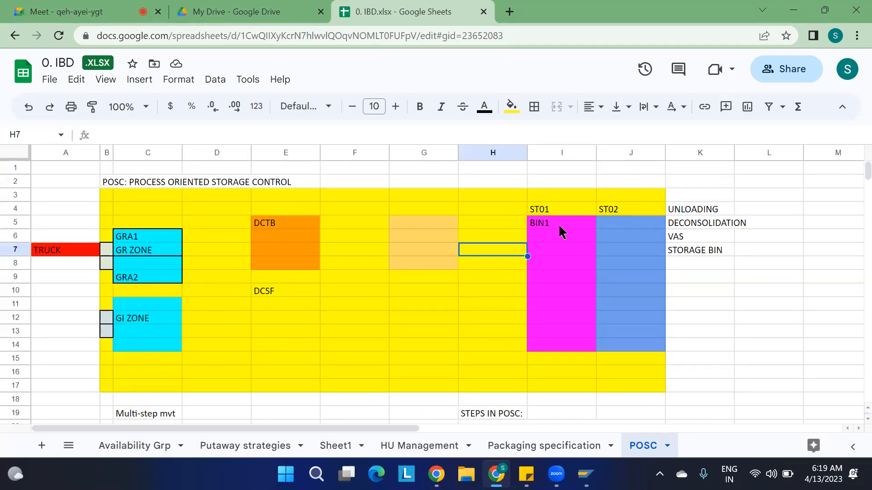
{"action": "scroll", "coordinate": [558, 228], "scroll_direction": "down", "scroll_amount": 7}
{"action": "scroll", "coordinate": [557, 225], "scroll_direction": "down", "scroll_amount": 12}
{"action": "scroll", "coordinate": [555, 224], "scroll_direction": "up", "scroll_amount": 3}
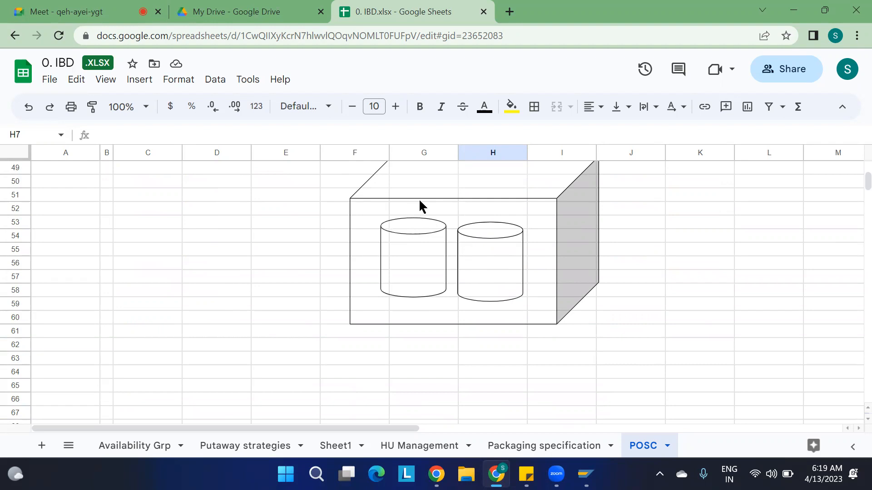
{"action": "scroll", "coordinate": [483, 238], "scroll_direction": "up", "scroll_amount": 15}
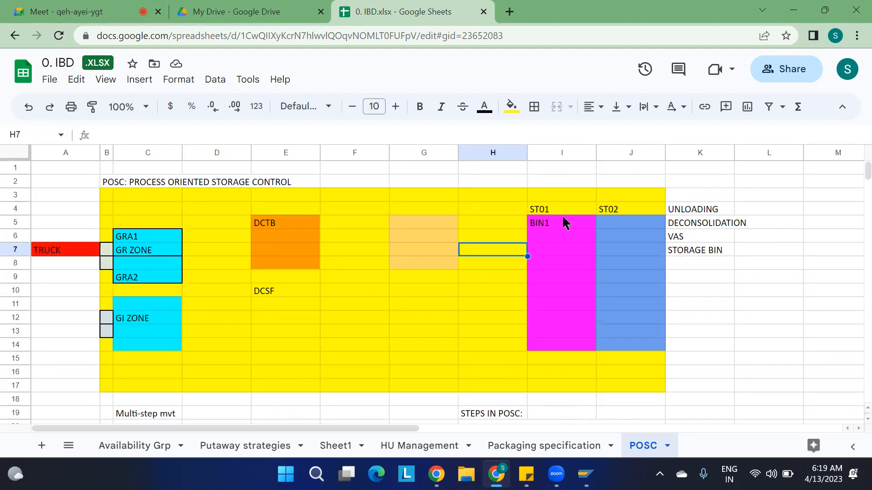
{"action": "scroll", "coordinate": [548, 266], "scroll_direction": "down", "scroll_amount": 14}
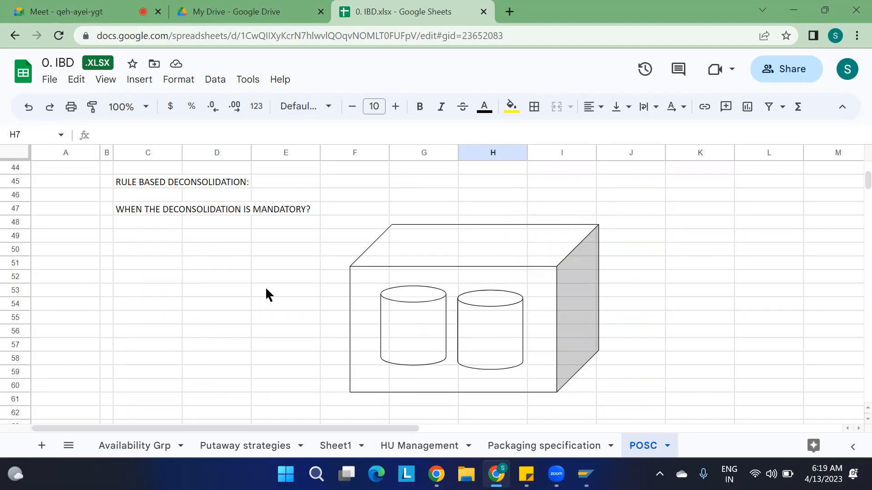
{"action": "scroll", "coordinate": [483, 251], "scroll_direction": "up", "scroll_amount": 13}
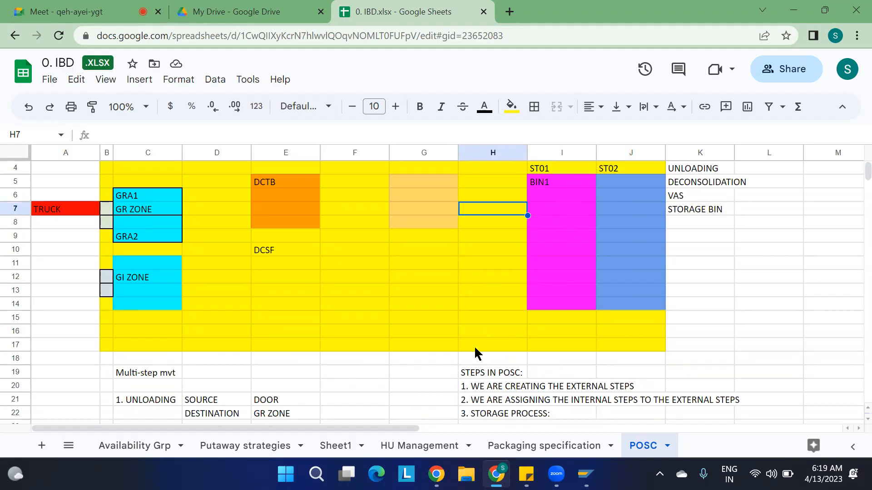
{"action": "scroll", "coordinate": [467, 363], "scroll_direction": "down", "scroll_amount": 10}
{"action": "scroll", "coordinate": [468, 363], "scroll_direction": "down", "scroll_amount": 6}
{"action": "scroll", "coordinate": [468, 364], "scroll_direction": "up", "scroll_amount": 2}
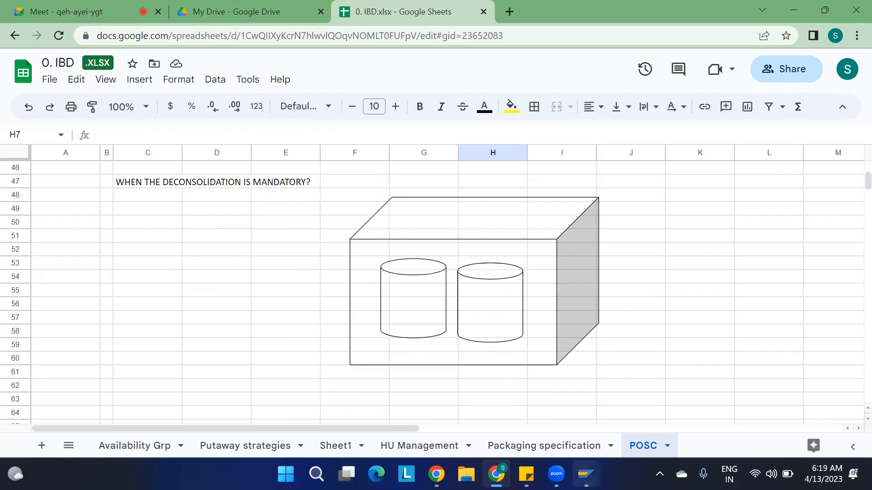
{"action": "mouse_move", "coordinate": [586, 475]}
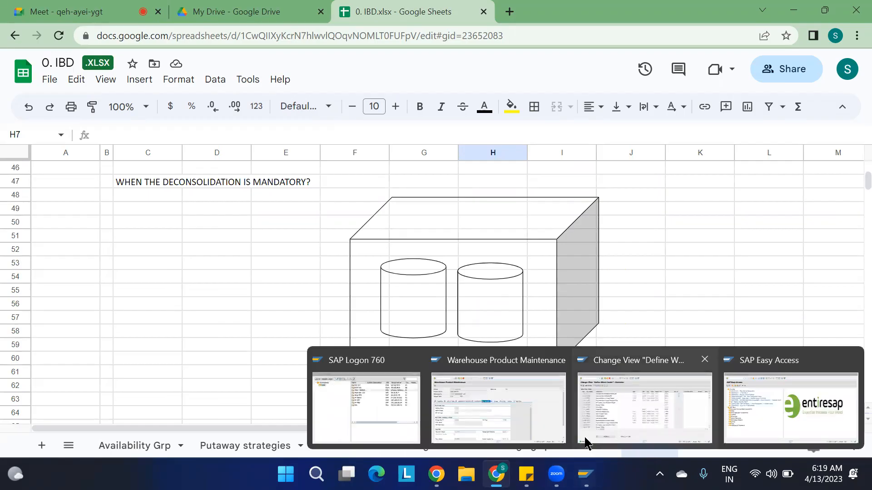
Leave the work center table and bring the SAP Easy Access window forward.
{"action": "left_click", "coordinate": [608, 426]}
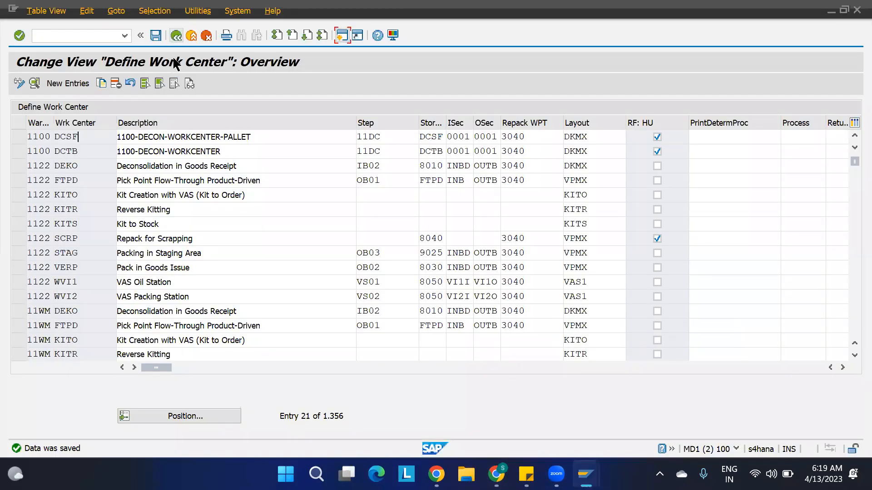
{"action": "left_click", "coordinate": [176, 35]}
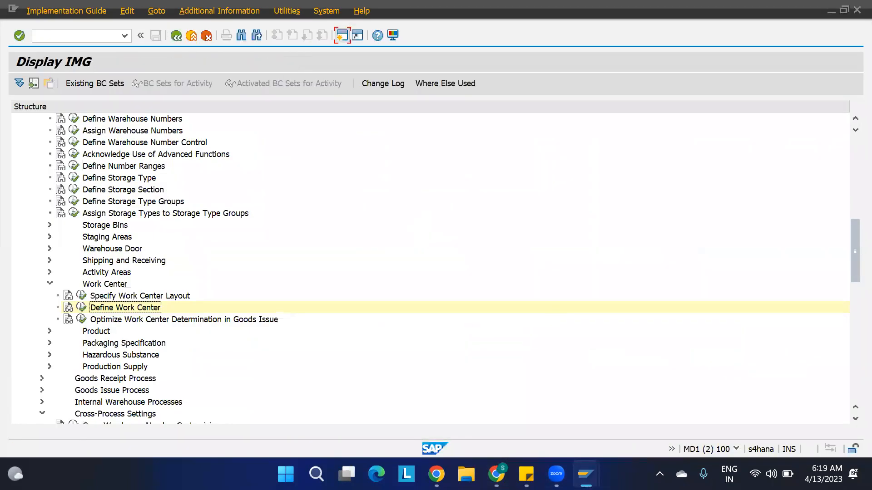
{"action": "mouse_move", "coordinate": [586, 474]}
{"action": "left_click", "coordinate": [766, 392]}
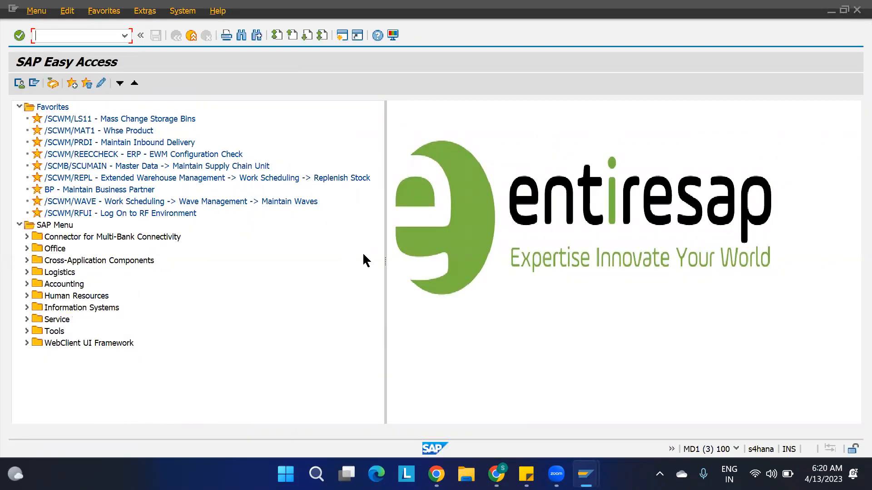
Expand Logistics > SCM EWM > EWM > Master Data > Work Center and select /SCWM/TWORKST.
{"action": "left_click", "coordinate": [26, 273]}
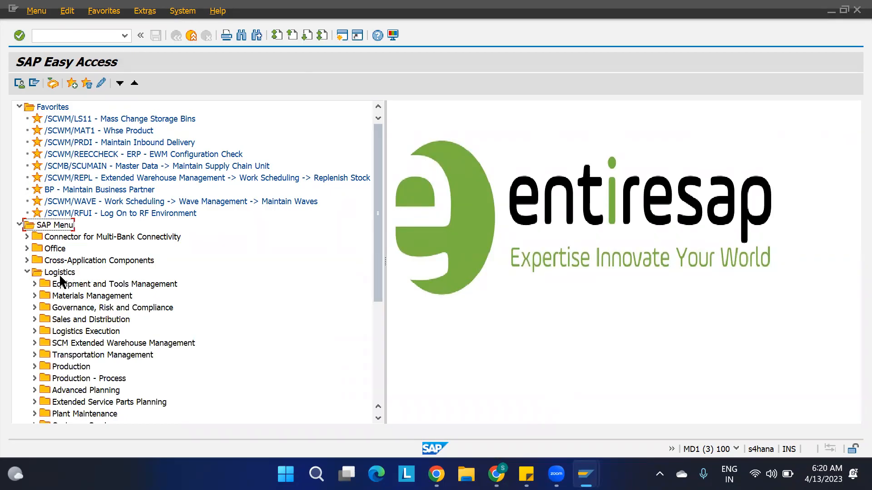
{"action": "scroll", "coordinate": [77, 318], "scroll_direction": "down", "scroll_amount": 3}
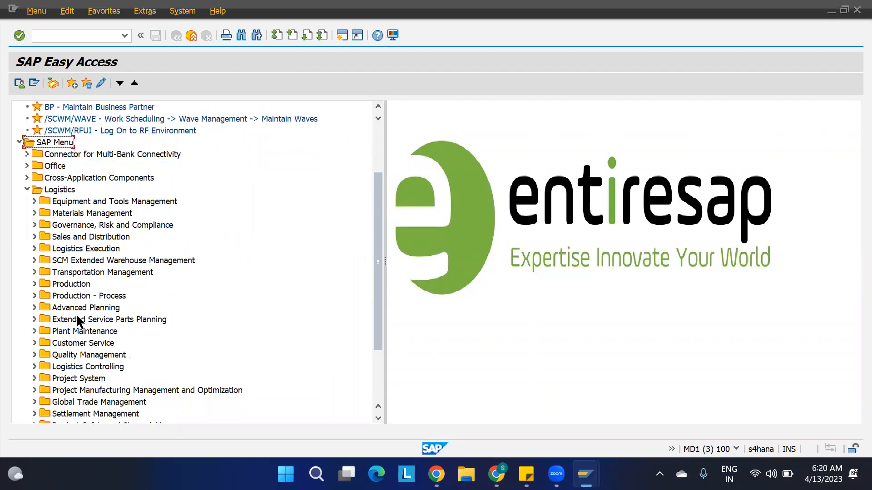
{"action": "left_click", "coordinate": [34, 260]}
{"action": "left_click", "coordinate": [43, 272]}
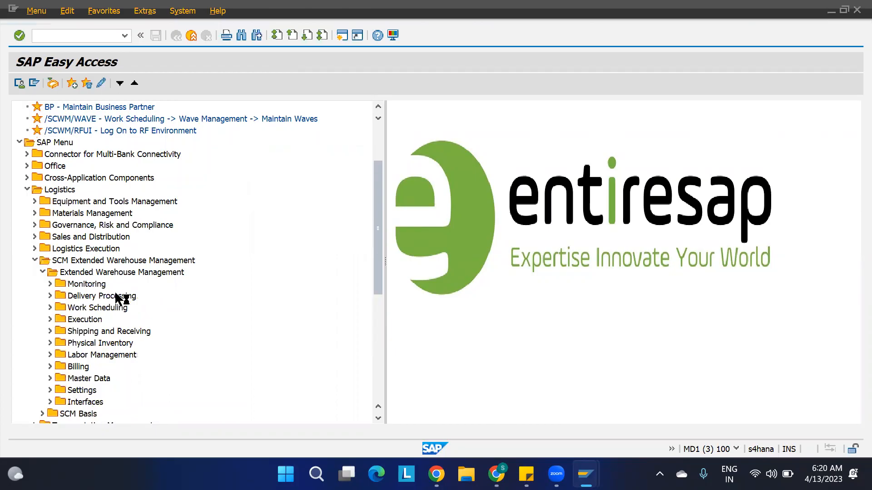
{"action": "scroll", "coordinate": [116, 300], "scroll_direction": "down", "scroll_amount": 4}
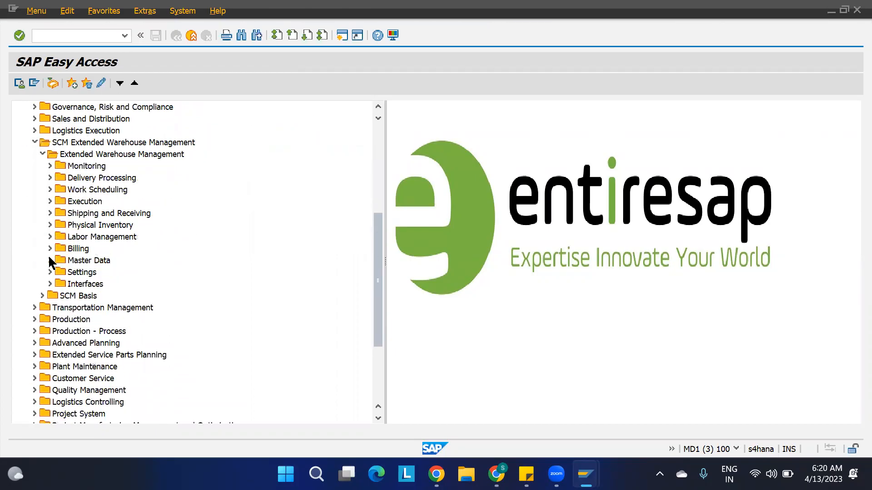
{"action": "left_click", "coordinate": [50, 260]}
{"action": "scroll", "coordinate": [147, 335], "scroll_direction": "down", "scroll_amount": 4}
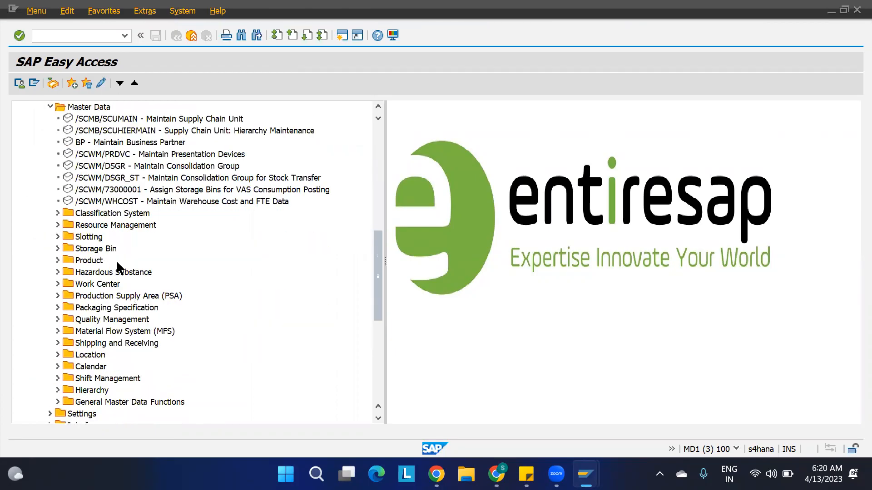
{"action": "left_click", "coordinate": [57, 284]}
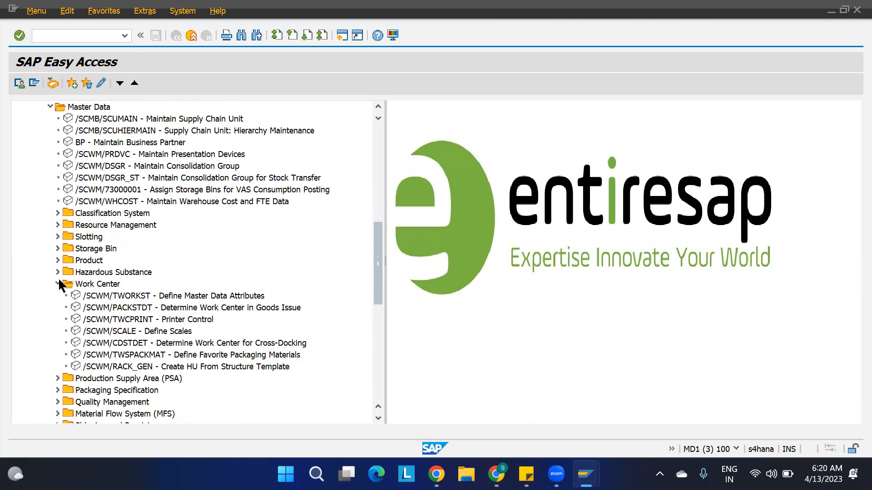
{"action": "left_click", "coordinate": [186, 298]}
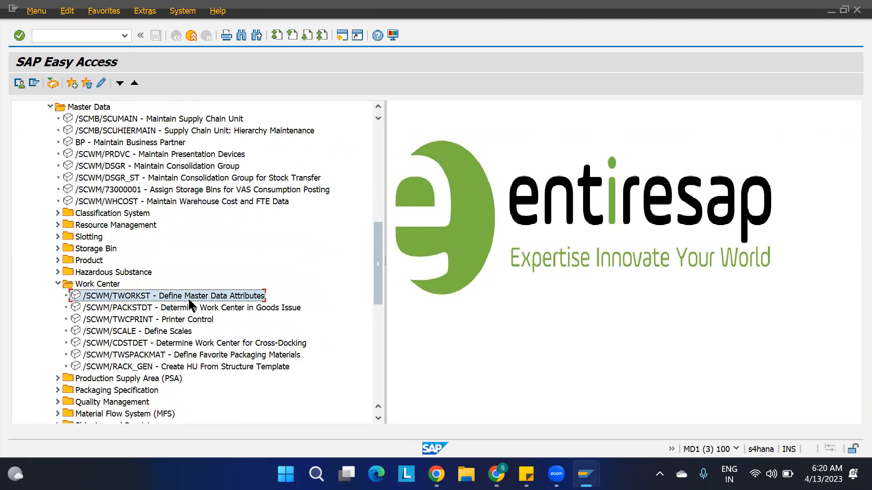
In /SCWM/TWORKST, assign storage bin 1100-DCON-DCSFBIN to work center DCSF and save.
{"action": "double_click", "coordinate": [186, 300]}
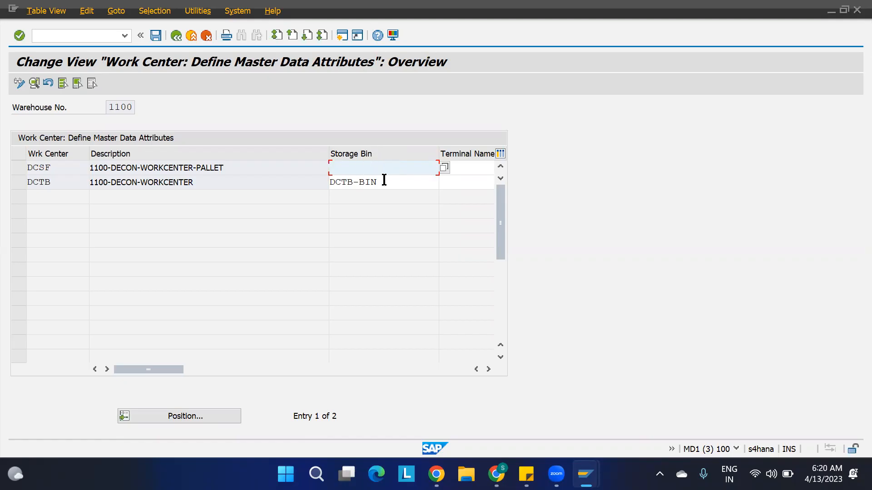
{"action": "left_click", "coordinate": [444, 167]}
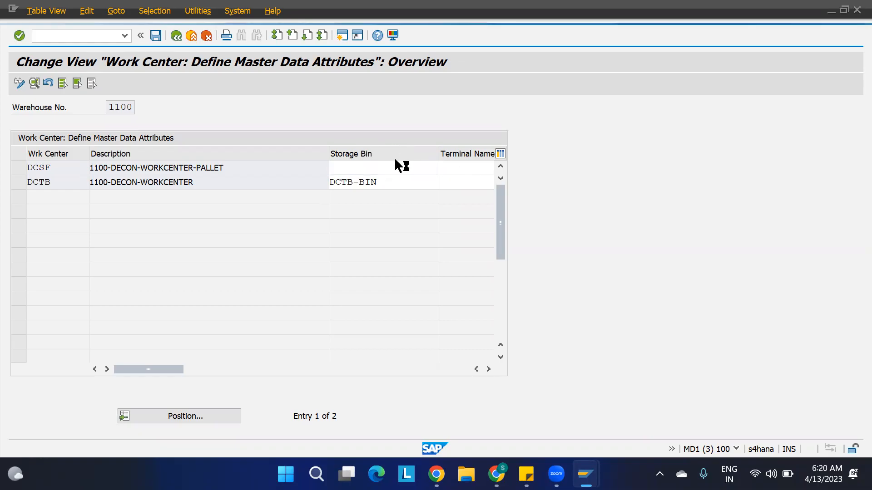
{"action": "double_click", "coordinate": [140, 80]}
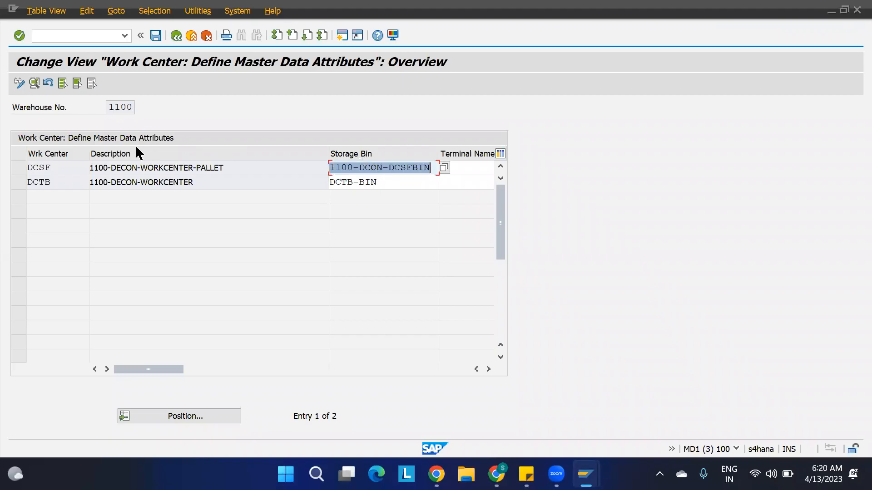
{"action": "key", "text": "ctrl+s"}
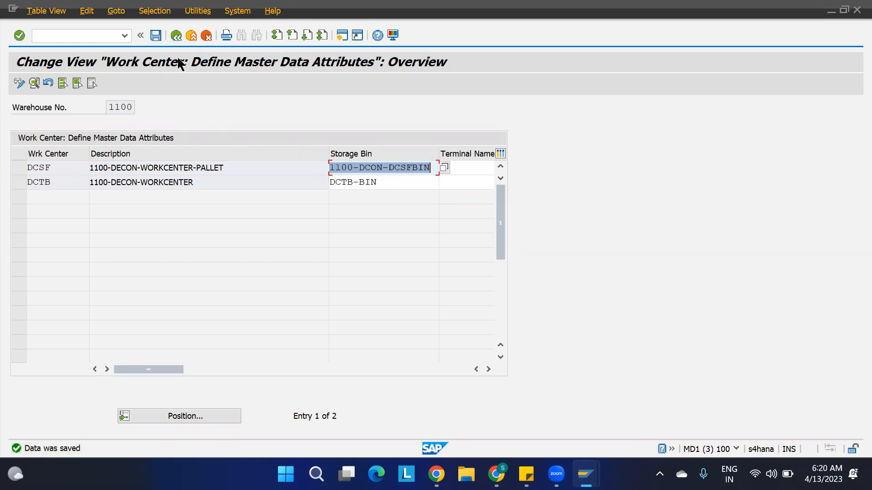
{"action": "key", "text": "F3"}
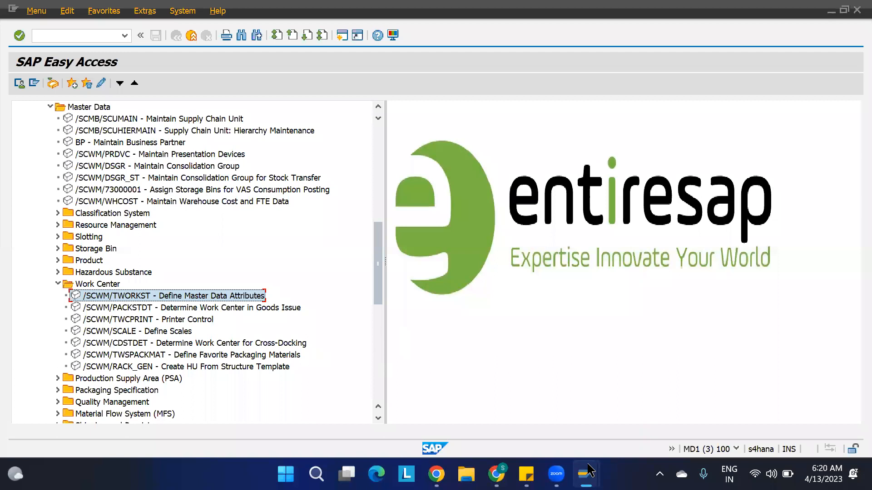
End the current transaction with /N and start transaction SPRO.
{"action": "mouse_move", "coordinate": [587, 473]}
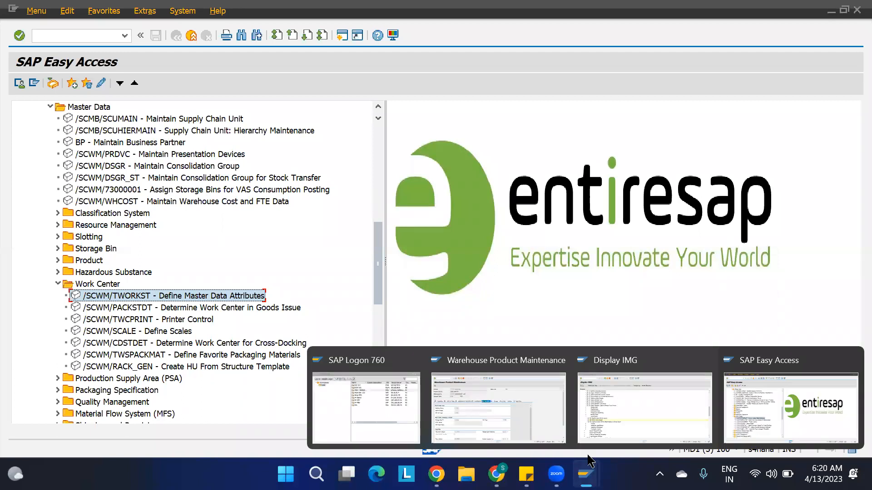
{"action": "left_click", "coordinate": [603, 420]}
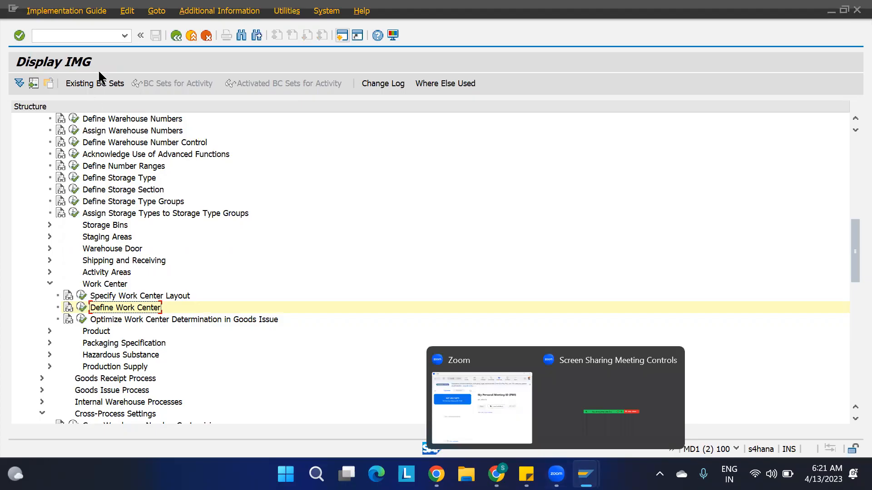
{"action": "left_click", "coordinate": [93, 36]}
{"action": "type", "text": "/N"}
{"action": "key", "text": "Return"}
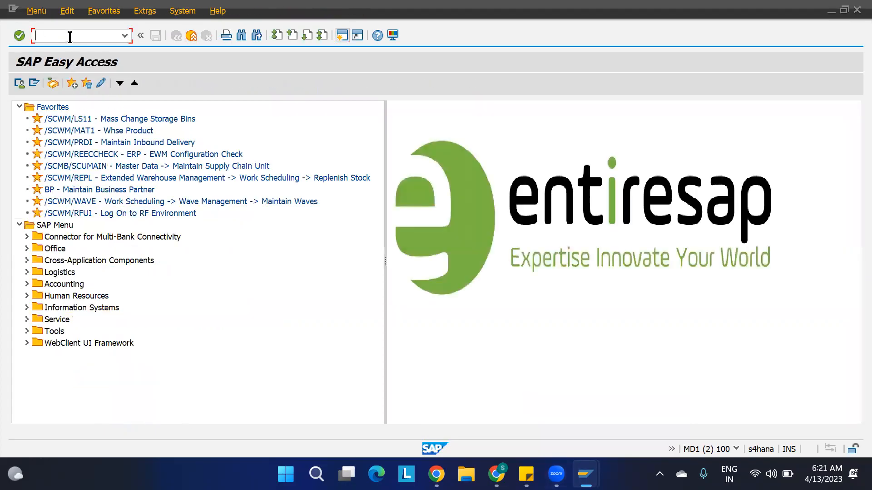
{"action": "type", "text": "SPRO"}
{"action": "key", "text": "Return"}
Expand the SAP Reference IMG through SCM EWM and Goods Receipt Process to Deconsolidation.
{"action": "left_click", "coordinate": [59, 84]}
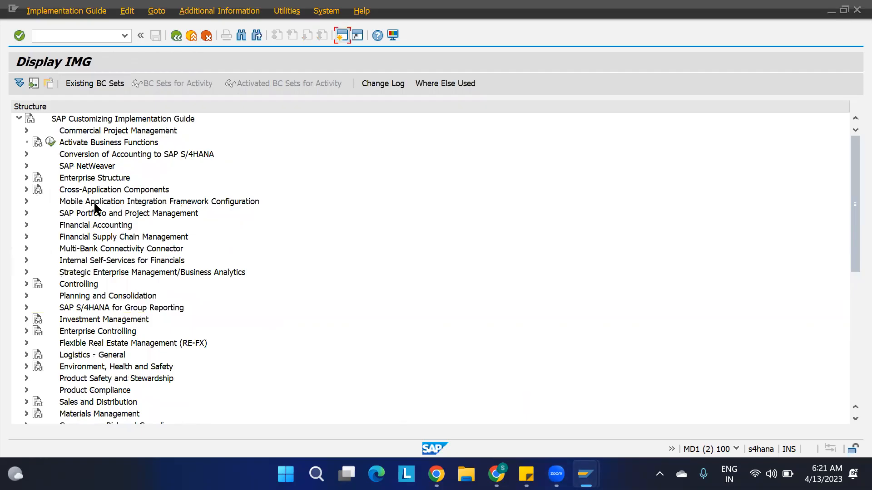
{"action": "scroll", "coordinate": [93, 205], "scroll_direction": "down", "scroll_amount": 4}
{"action": "left_click", "coordinate": [26, 331]}
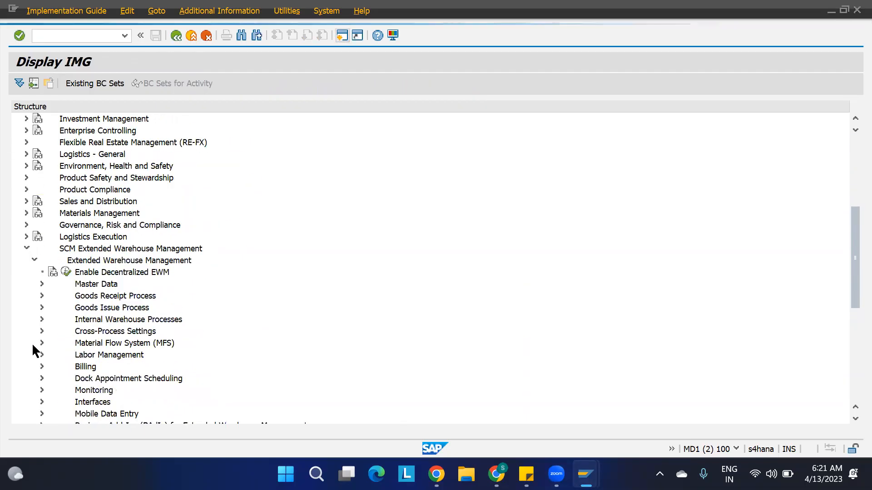
{"action": "scroll", "coordinate": [157, 207], "scroll_direction": "down", "scroll_amount": 3}
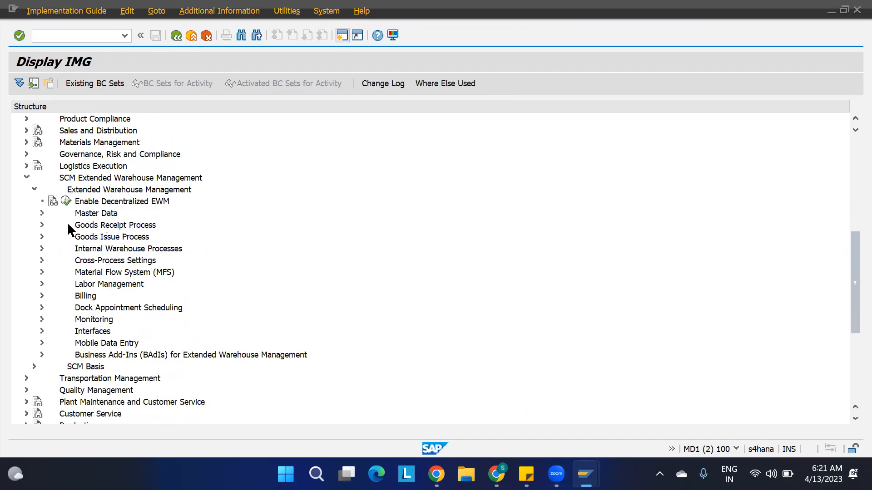
{"action": "left_click", "coordinate": [42, 225]}
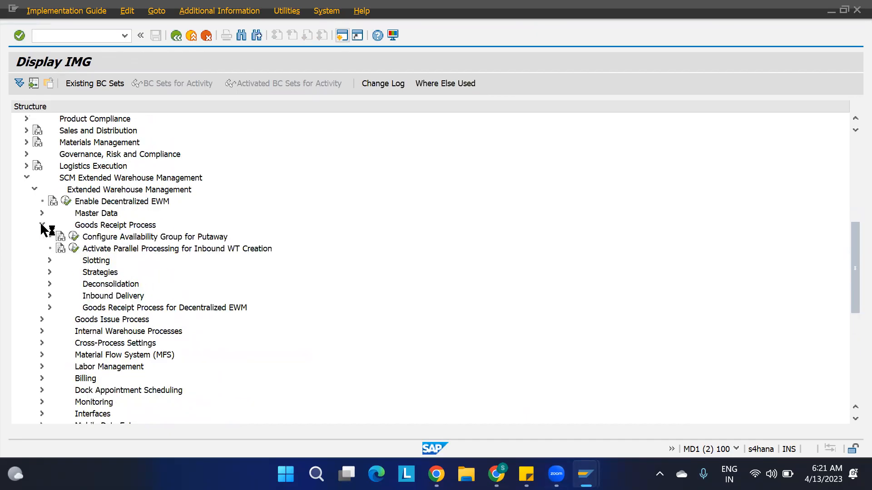
{"action": "left_click", "coordinate": [110, 288]}
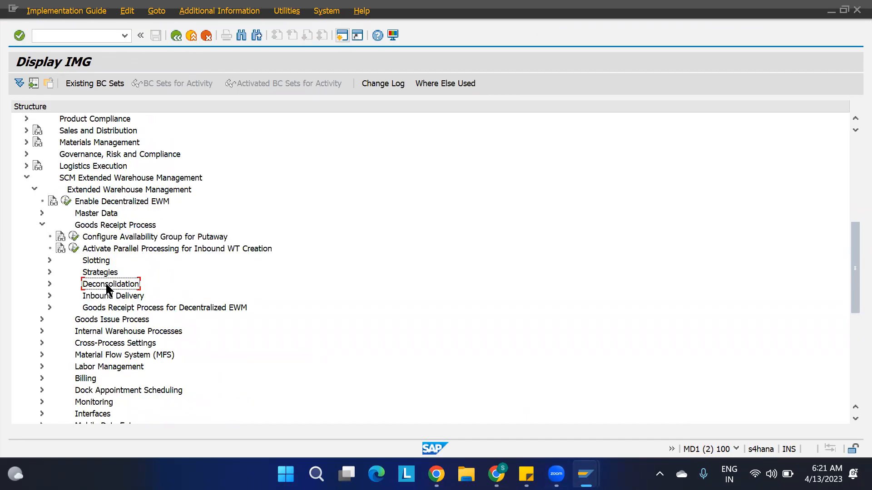
{"action": "left_click", "coordinate": [49, 284]}
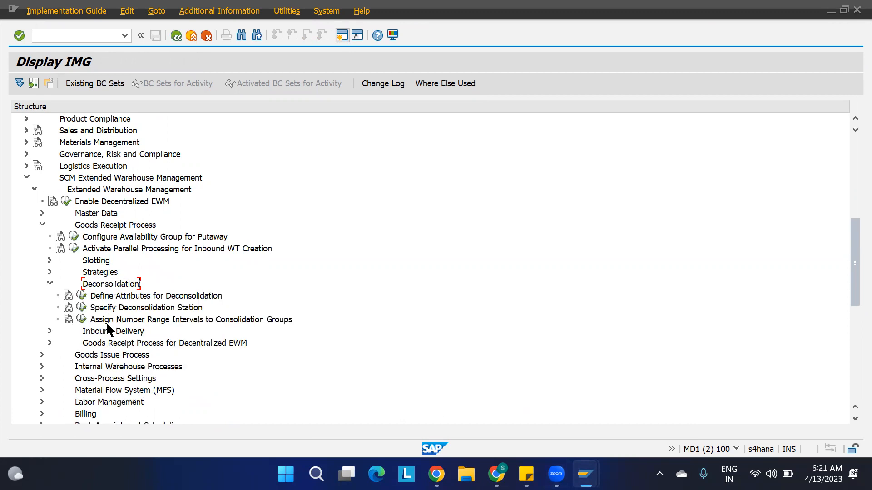
{"action": "left_click", "coordinate": [110, 298]}
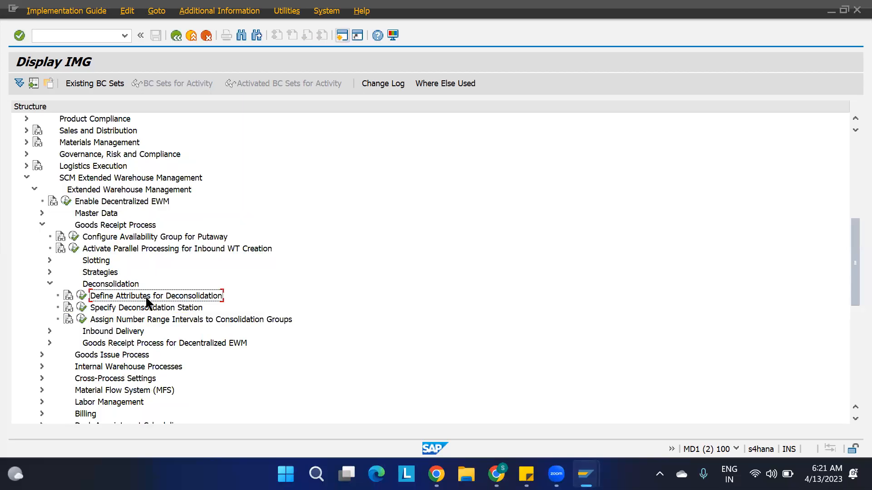
Run Define Attributes for Deconsolidation and jump to warehouse 1100's entries.
{"action": "left_click", "coordinate": [81, 296]}
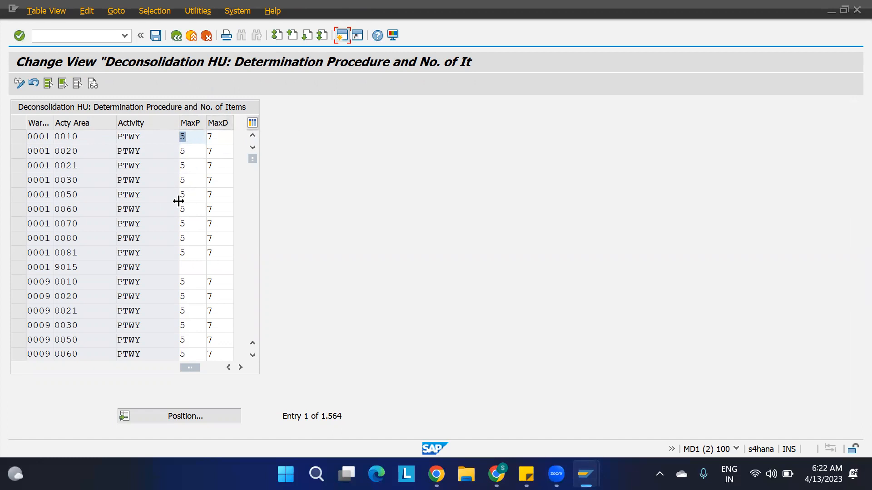
{"action": "left_click", "coordinate": [167, 421]}
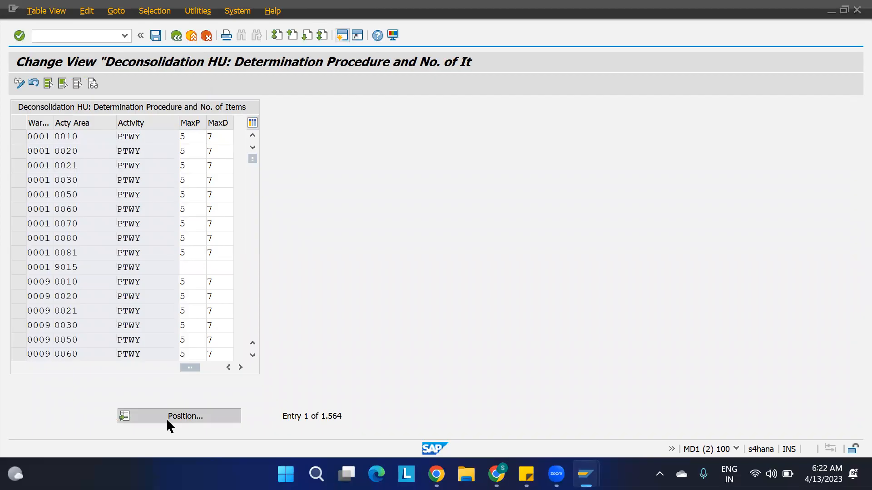
{"action": "type", "text": "1100"}
{"action": "key", "text": "Return"}
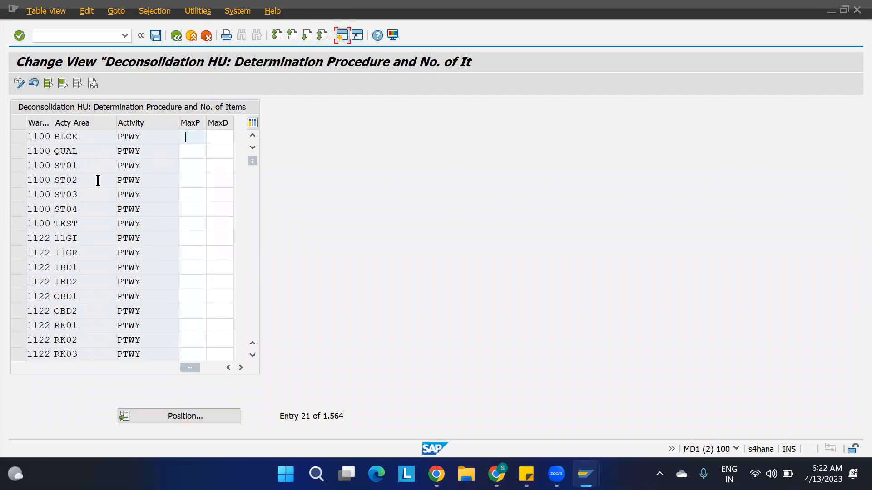
Set MaxP and MaxD to 1 for activity areas ST01, ST02, ST03 and ST04.
{"action": "left_click", "coordinate": [189, 165]}
{"action": "type", "text": "1"}
{"action": "key", "text": "Tab"}
{"action": "type", "text": "1"}
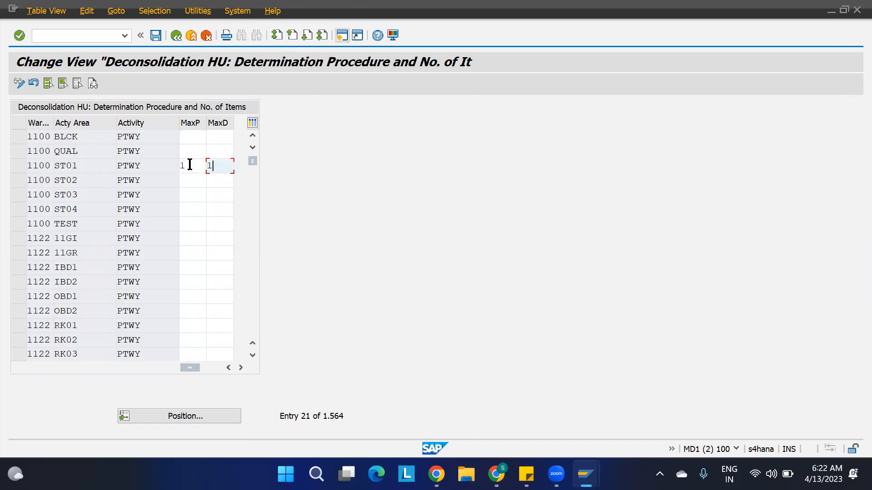
{"action": "left_click", "coordinate": [192, 176]}
{"action": "type", "text": "1"}
{"action": "key", "text": "Tab"}
{"action": "type", "text": "1"}
{"action": "left_click", "coordinate": [187, 193]}
{"action": "type", "text": "1"}
{"action": "key", "text": "Tab"}
{"action": "type", "text": "1"}
{"action": "left_click", "coordinate": [188, 209]}
{"action": "type", "text": "1"}
{"action": "key", "text": "Tab"}
{"action": "type", "text": "1"}
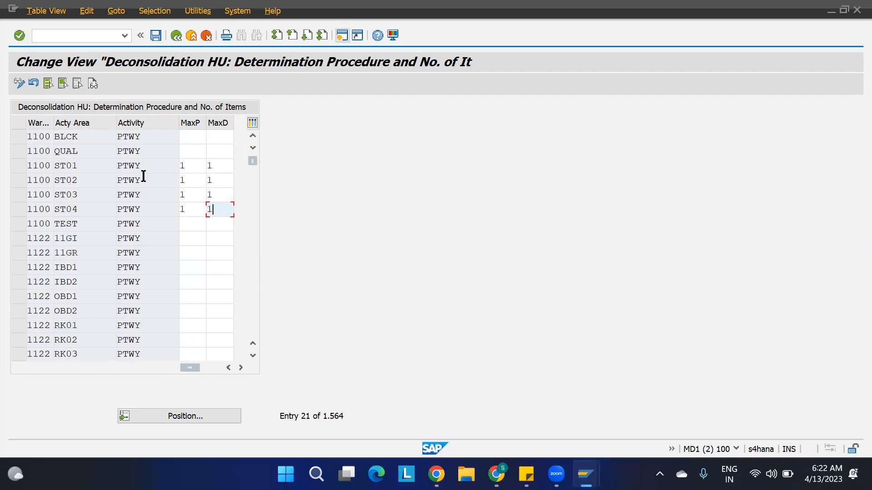
Save the entries under the customizing request and go back to the IMG.
{"action": "key", "text": "ctrl+s"}
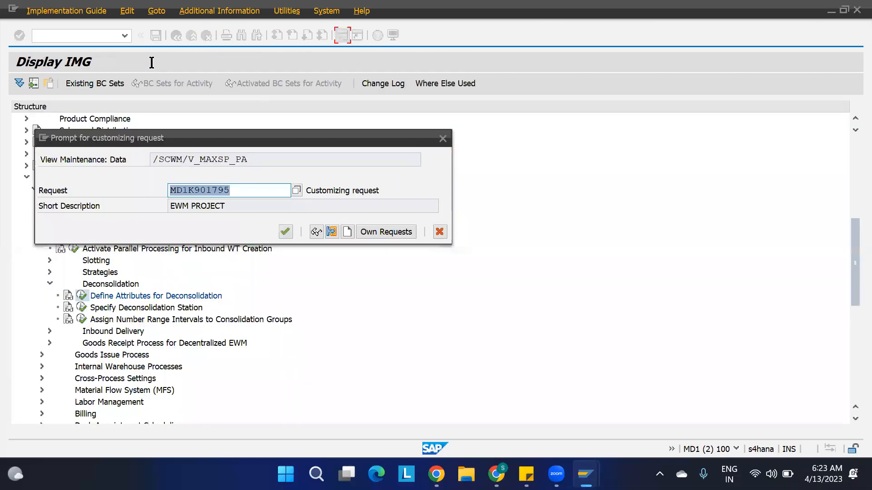
{"action": "left_click", "coordinate": [285, 232]}
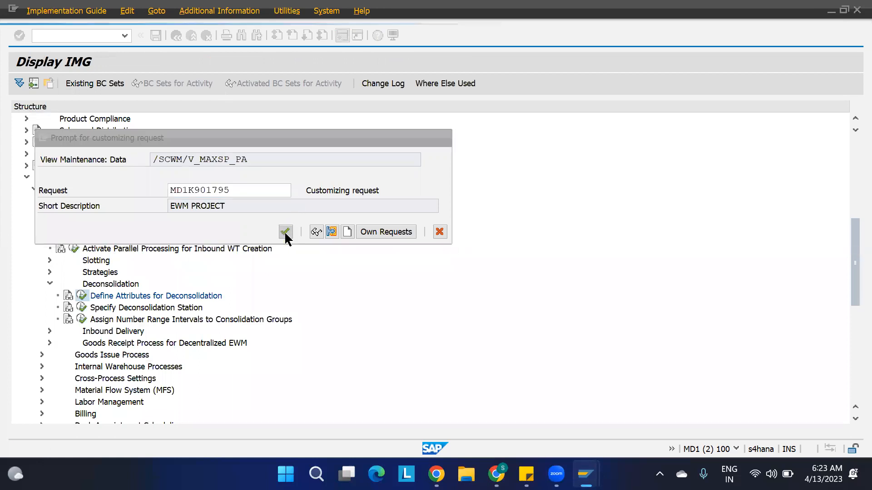
{"action": "key", "text": "F3"}
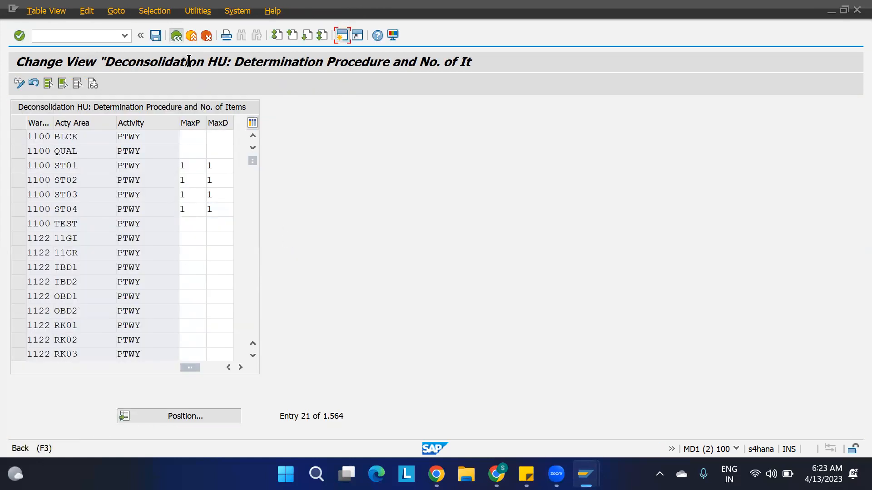
Run Specify Deconsolidation Station and start New Entries.
{"action": "left_click", "coordinate": [175, 310]}
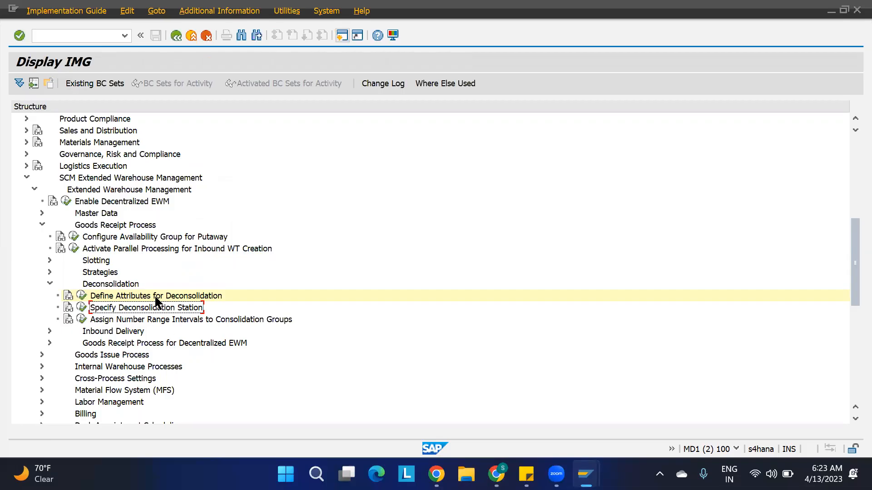
{"action": "left_click", "coordinate": [82, 307]}
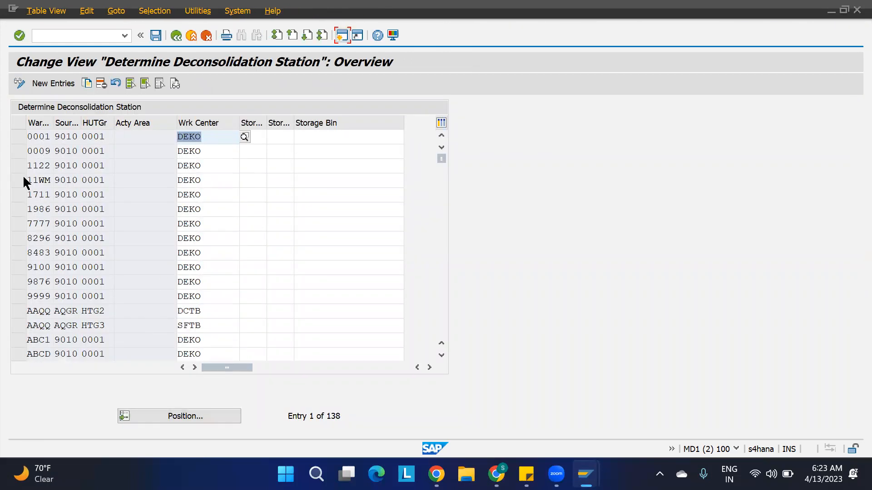
{"action": "left_click", "coordinate": [53, 85]}
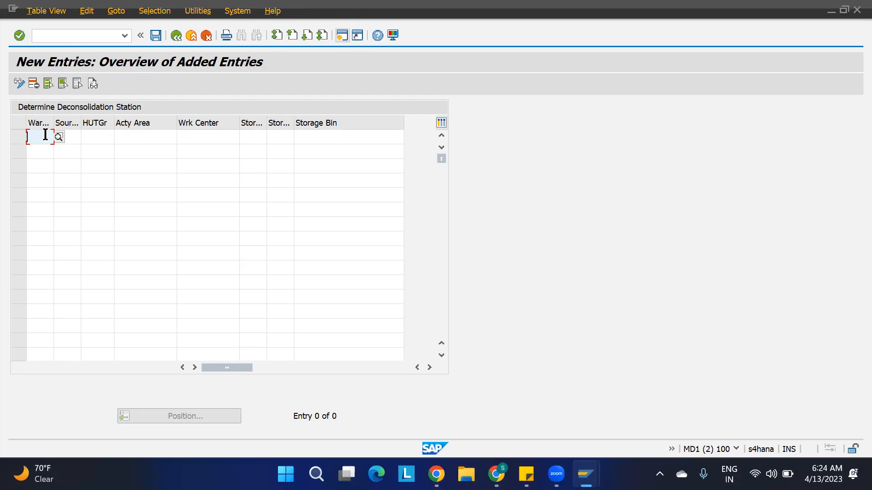
Enter warehouse 1100 and source 11GR, then switch to the POSC spreadsheet.
{"action": "type", "text": "1100"}
{"action": "key", "text": "Tab"}
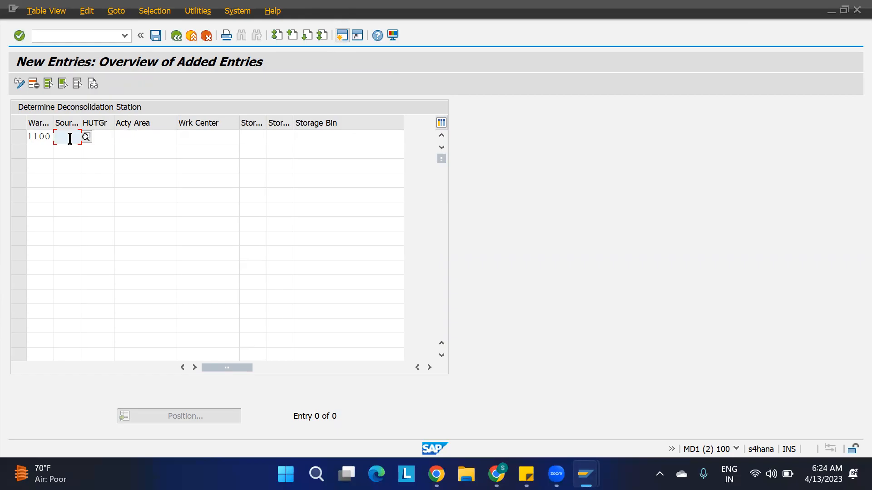
{"action": "type", "text": "11GR"}
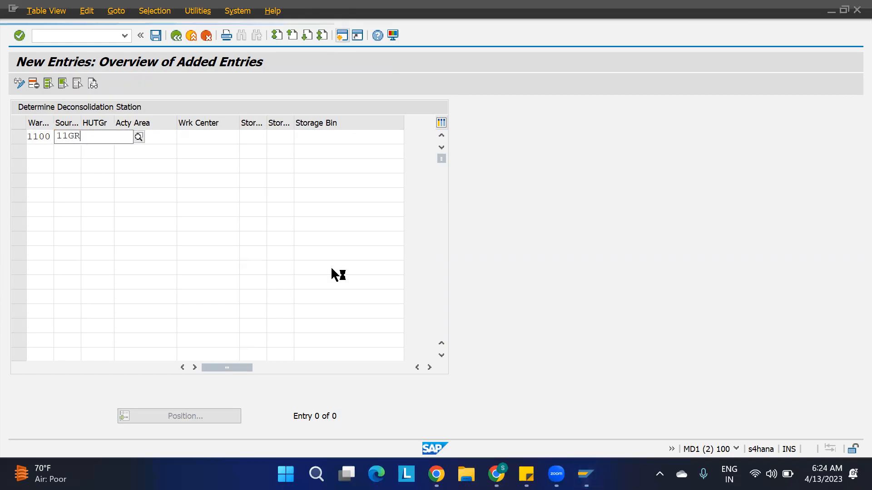
{"action": "mouse_move", "coordinate": [496, 475]}
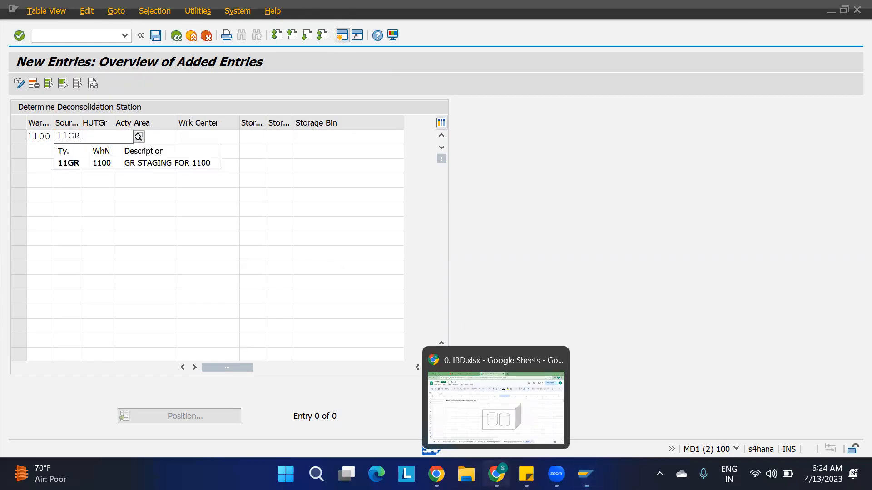
{"action": "left_click", "coordinate": [482, 402]}
{"action": "scroll", "coordinate": [408, 261], "scroll_direction": "up", "scroll_amount": 4}
{"action": "scroll", "coordinate": [407, 261], "scroll_direction": "up", "scroll_amount": 10}
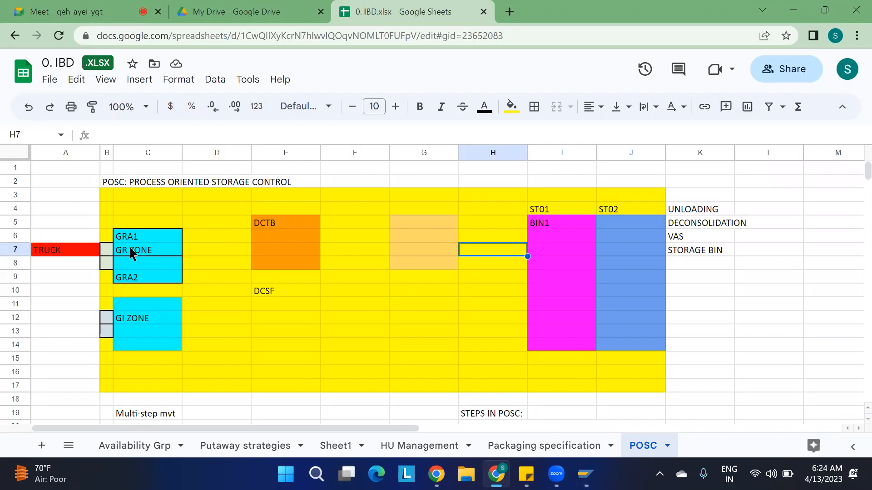
{"action": "key", "text": "alt+Tab"}
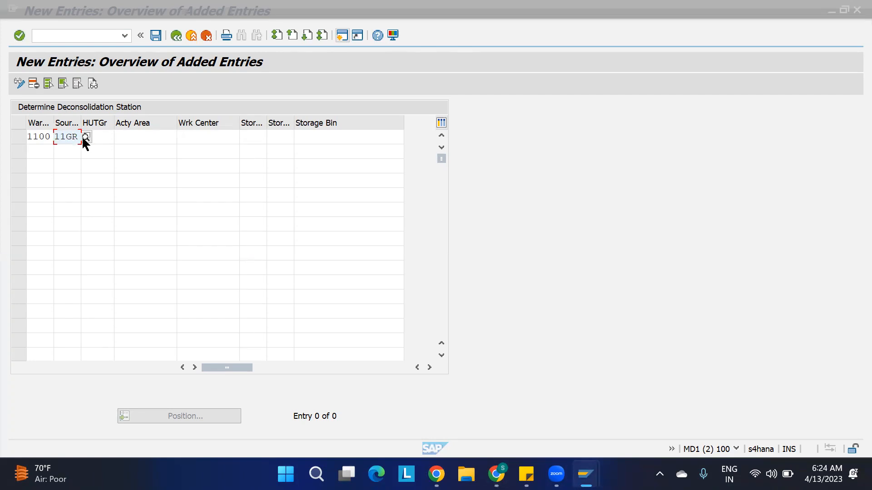
Complete the first row with HU type group 11G1 and work center DCTB.
{"action": "left_click", "coordinate": [105, 137]}
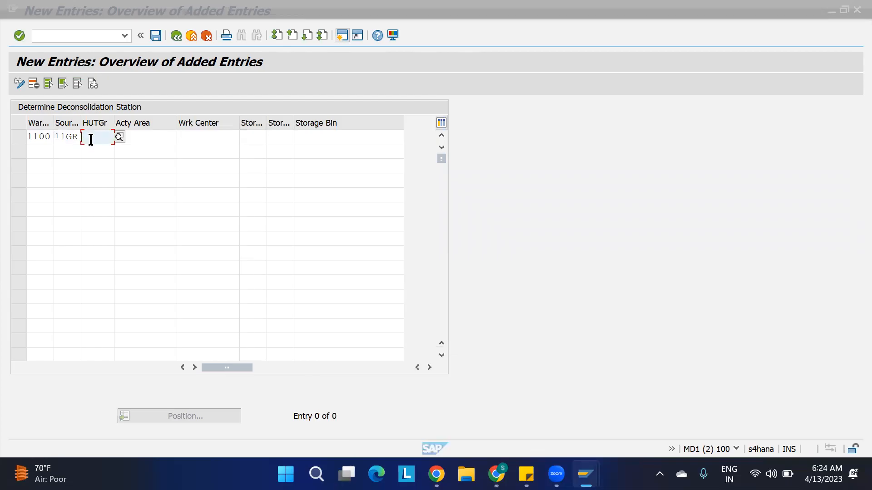
{"action": "type", "text": "11G1"}
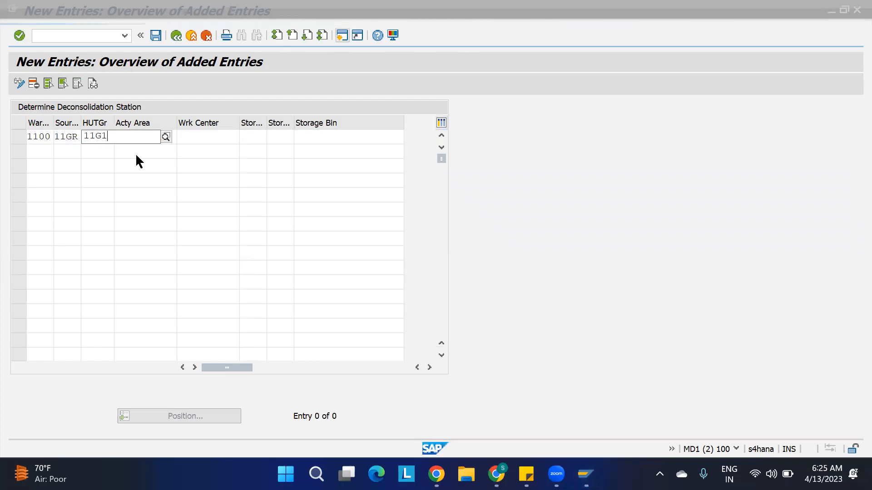
{"action": "left_click", "coordinate": [157, 147]}
{"action": "left_click", "coordinate": [188, 148]}
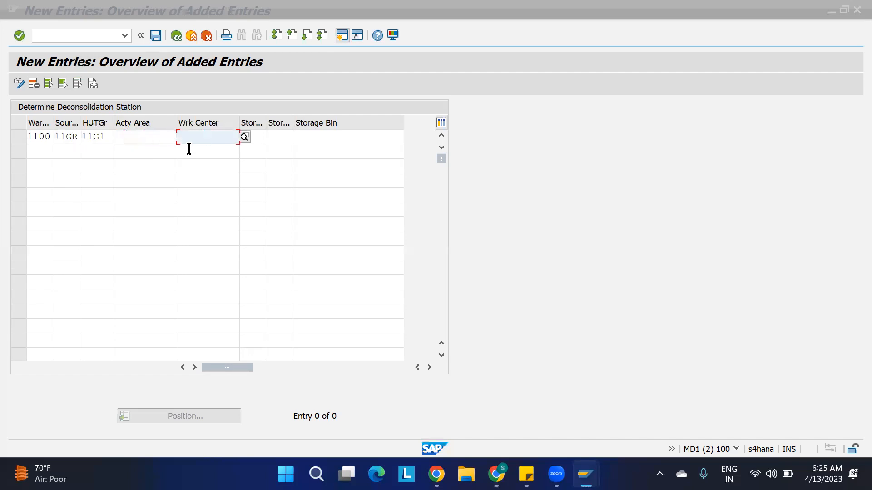
{"action": "left_click", "coordinate": [255, 137]}
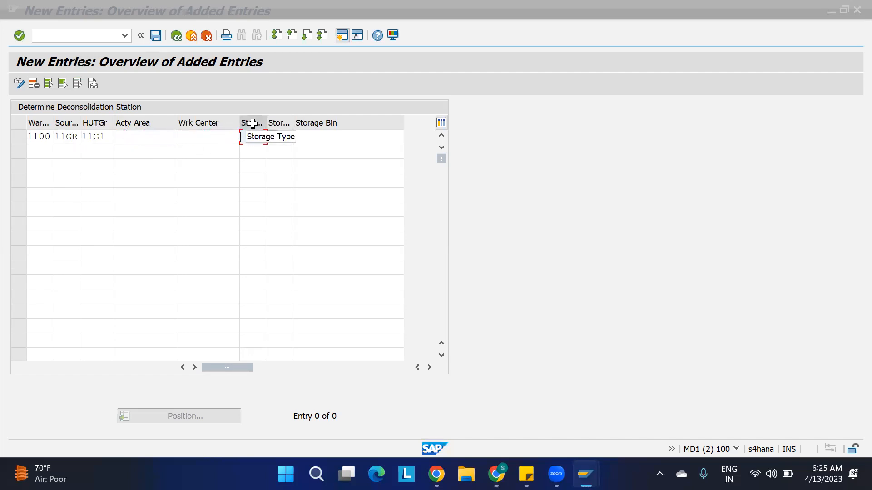
{"action": "left_click", "coordinate": [199, 140]}
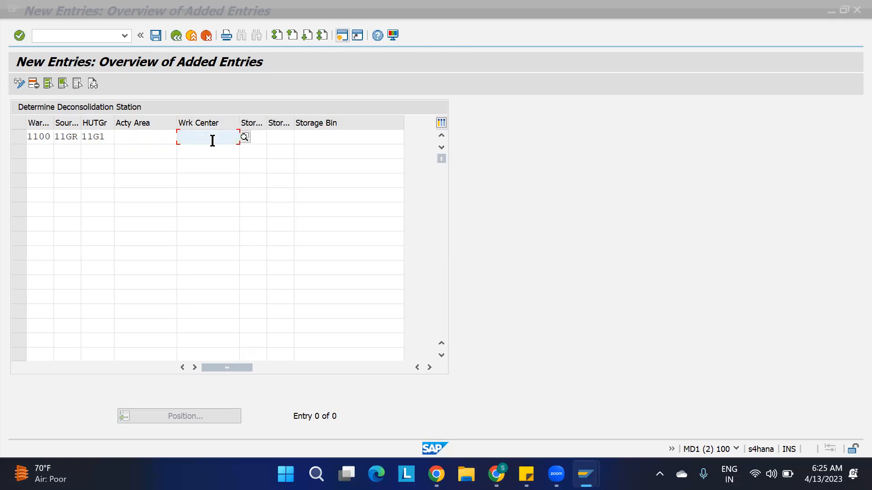
{"action": "type", "text": "DCTB"}
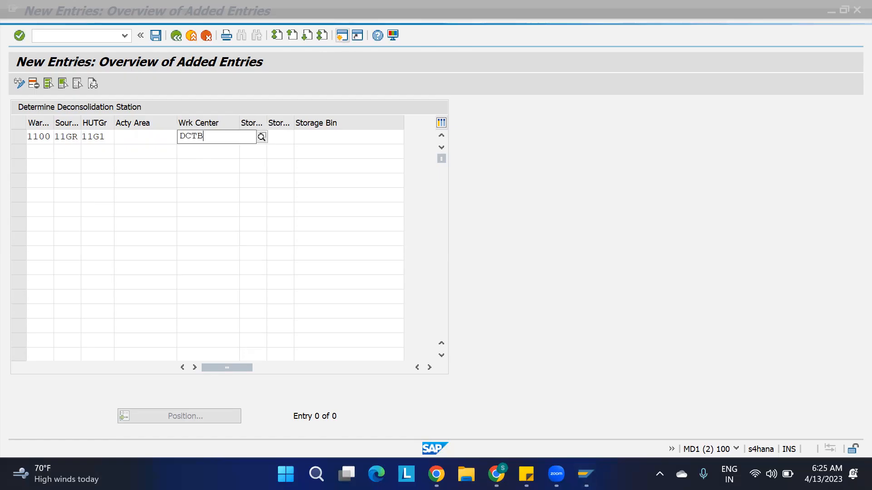
{"action": "key", "text": "Return"}
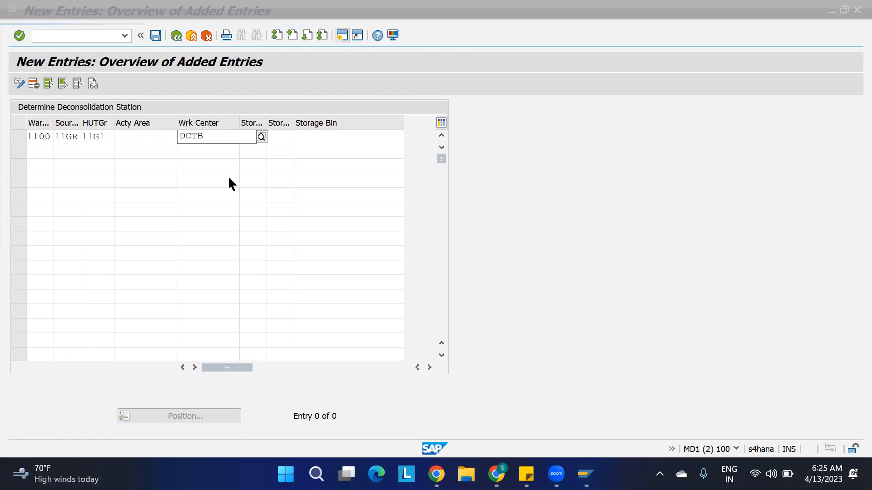
{"action": "left_click_drag", "start_coordinate": [106, 138], "coordinate": [70, 137]}
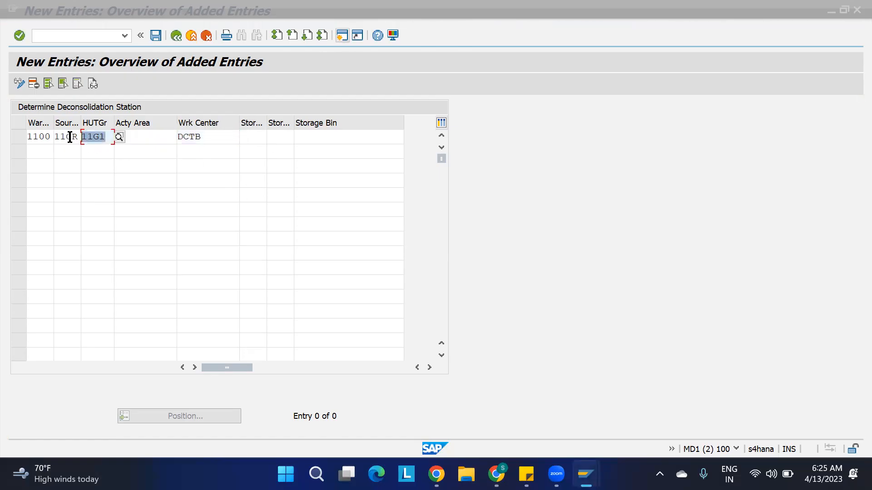
{"action": "left_click", "coordinate": [109, 137]}
{"action": "left_click", "coordinate": [43, 153]}
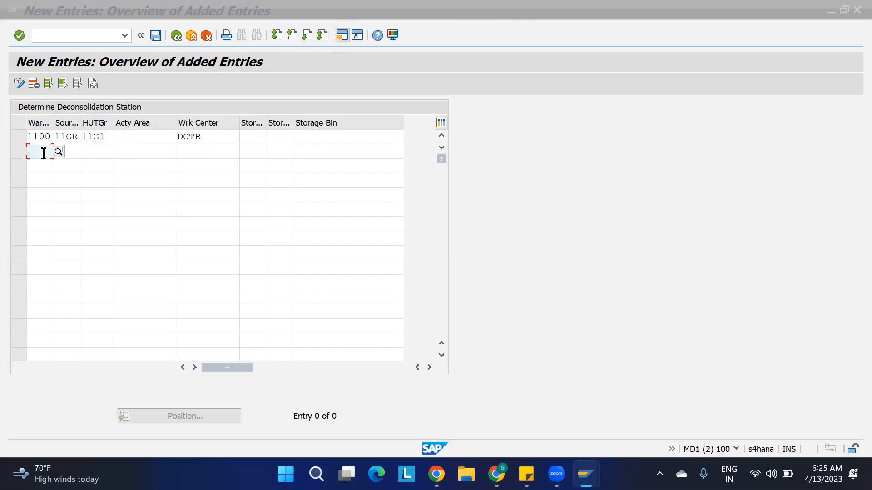
Add a second row: warehouse 1100, source 11GR, HU type group 11G2.
{"action": "type", "text": "1100 "}
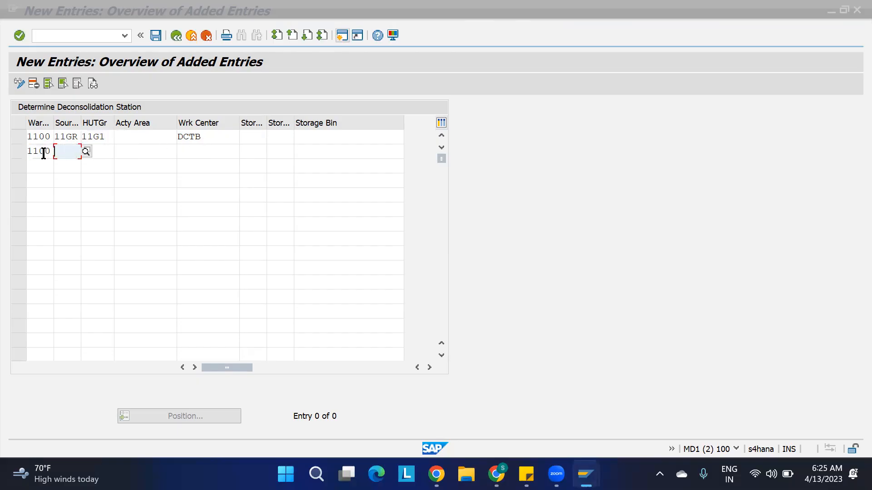
{"action": "type", "text": "11GR"}
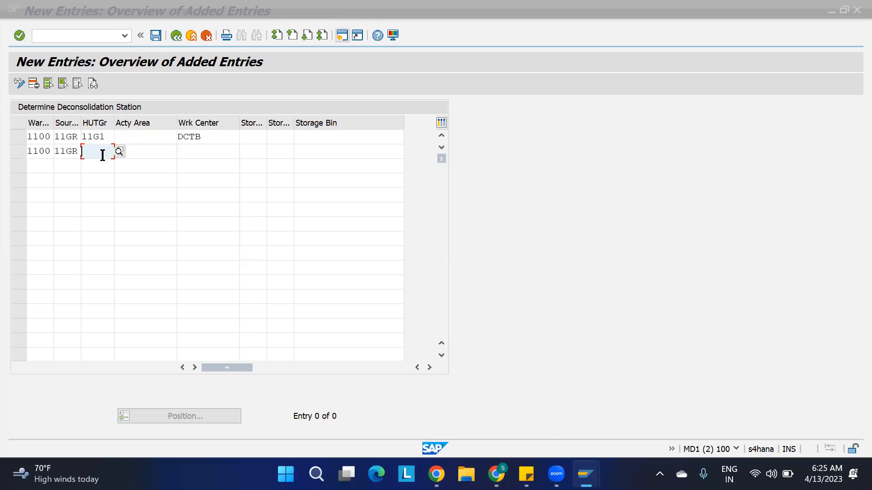
{"action": "type", "text": "11G2"}
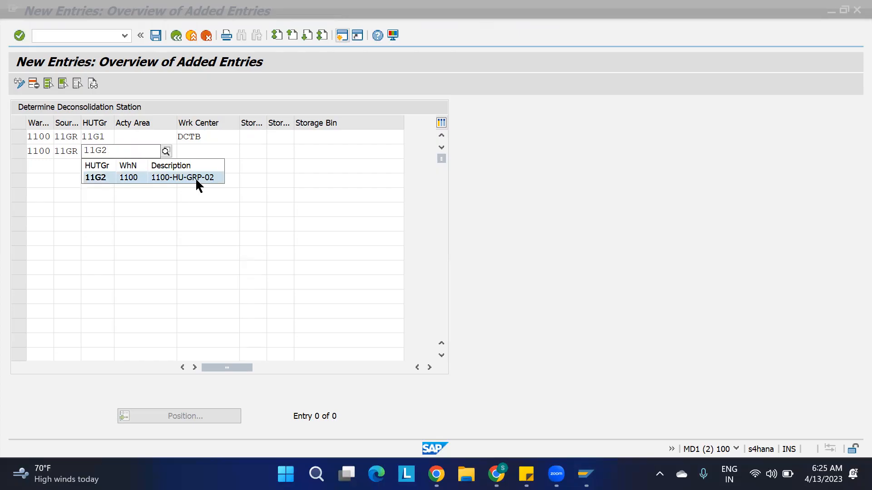
{"action": "left_click", "coordinate": [193, 178]}
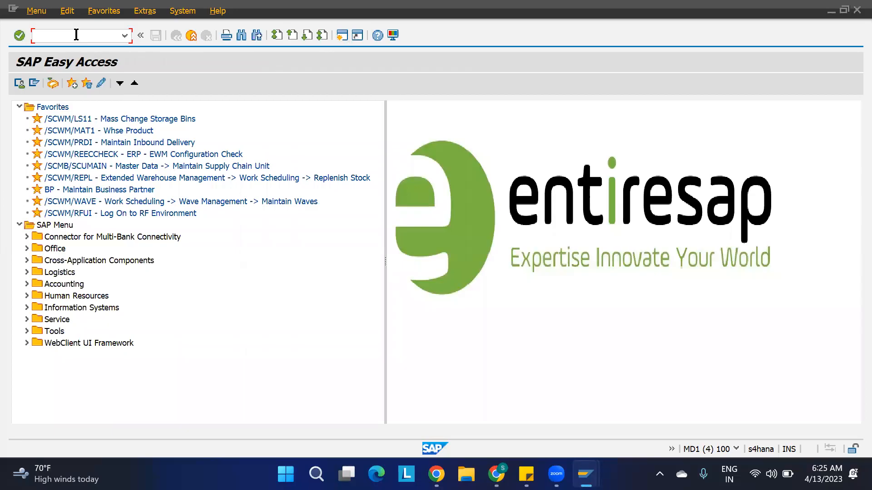
Via SPRO, open Define HU Types for Each Warehouse Number and Assign HU Type Group.
{"action": "type", "text": "SPRO"}
{"action": "key", "text": "Return"}
{"action": "left_click", "coordinate": [61, 85]}
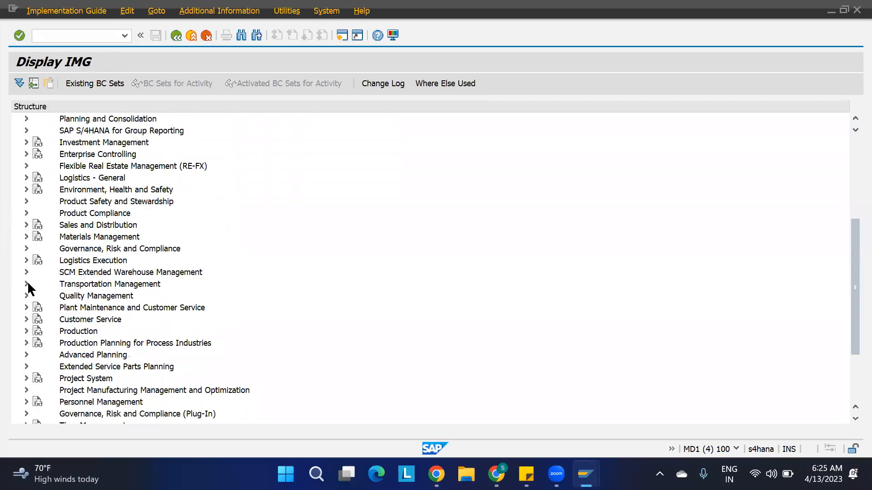
{"action": "left_click", "coordinate": [26, 272]}
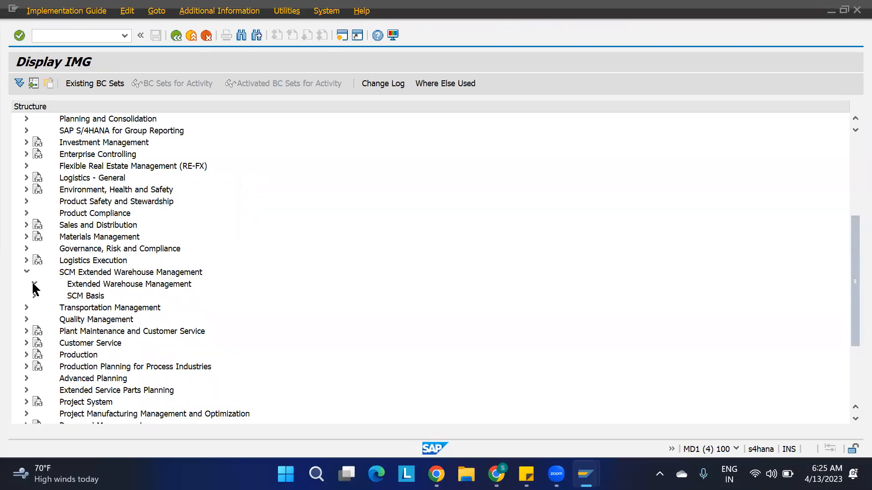
{"action": "left_click", "coordinate": [34, 284]}
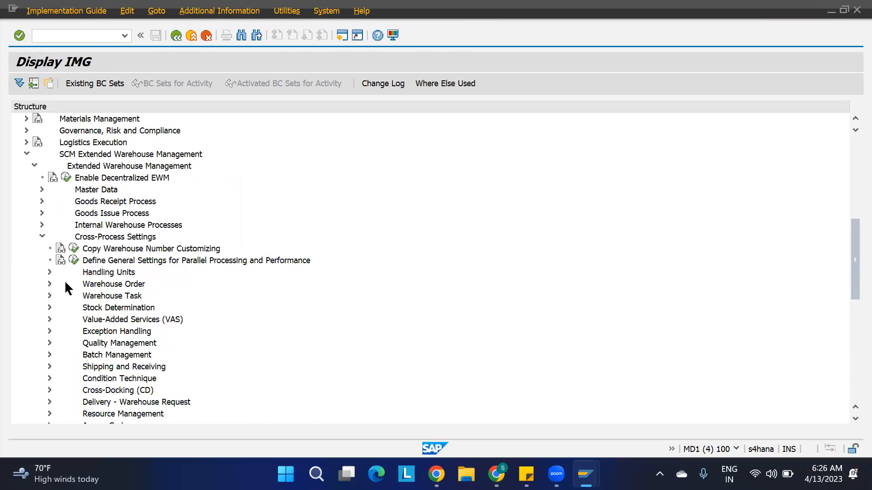
{"action": "left_click", "coordinate": [49, 272]}
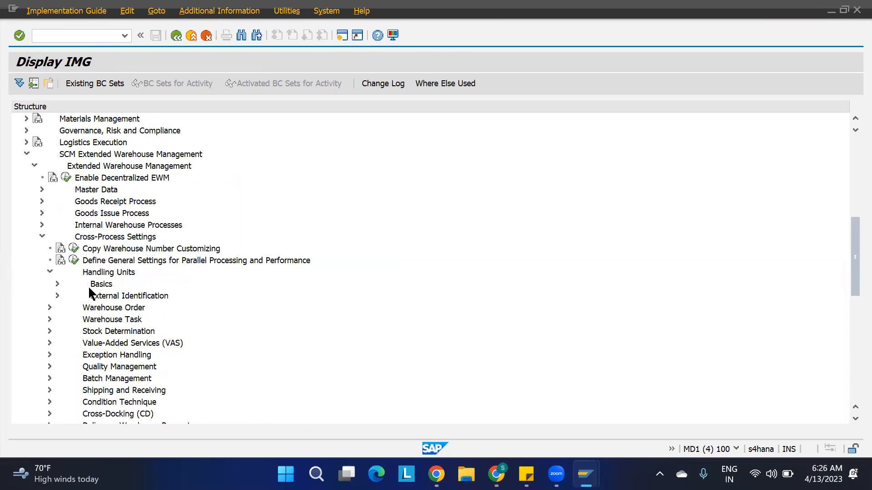
{"action": "left_click", "coordinate": [56, 285]}
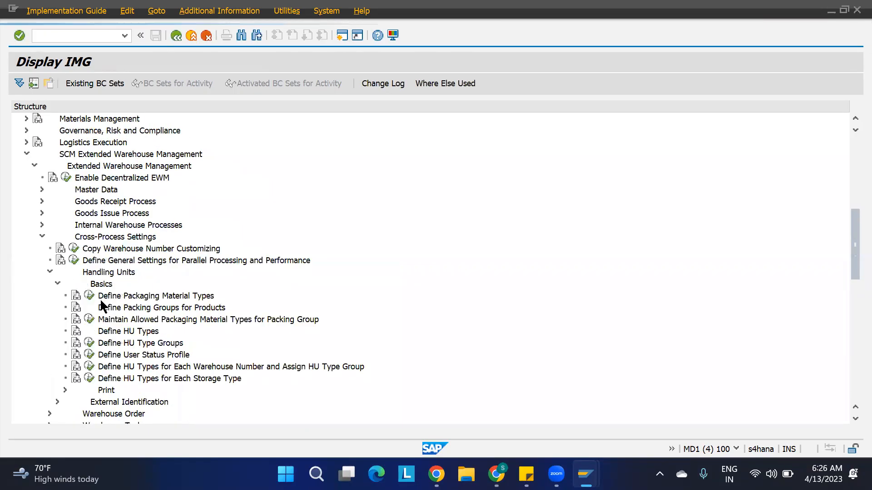
{"action": "left_click", "coordinate": [90, 366]}
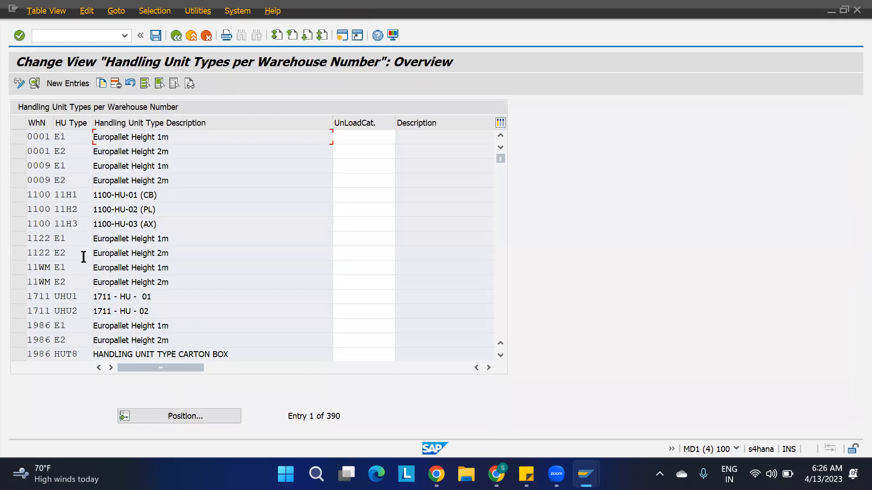
Check that warehouse 1100's HU types 11H1 and 11H2 map to groups 11G1 and 11G2.
{"action": "left_click", "coordinate": [18, 195]}
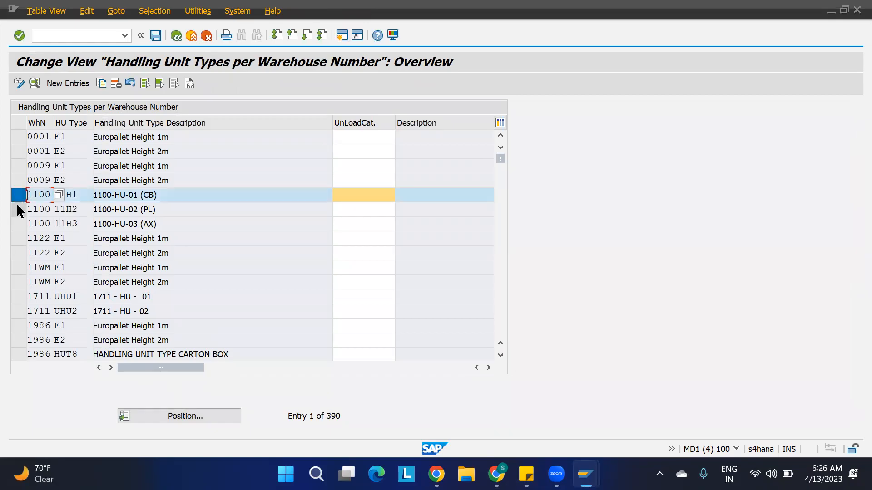
{"action": "left_click", "coordinate": [18, 209]}
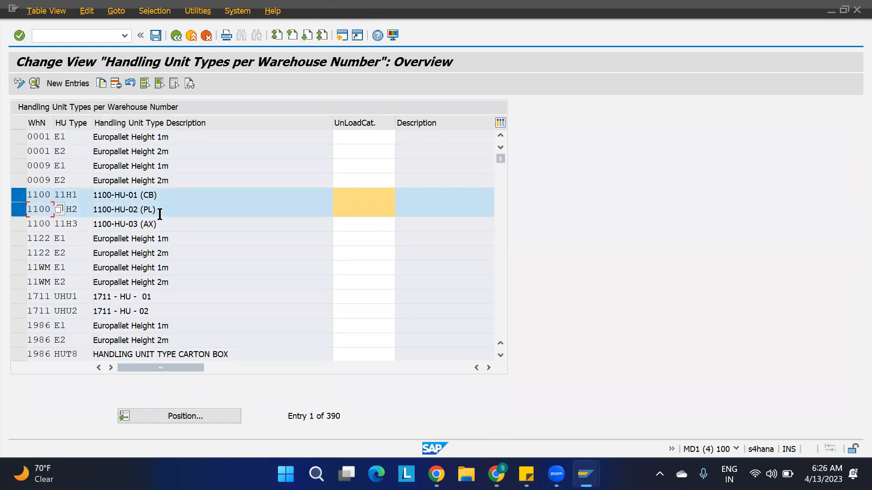
{"action": "left_click", "coordinate": [489, 368]}
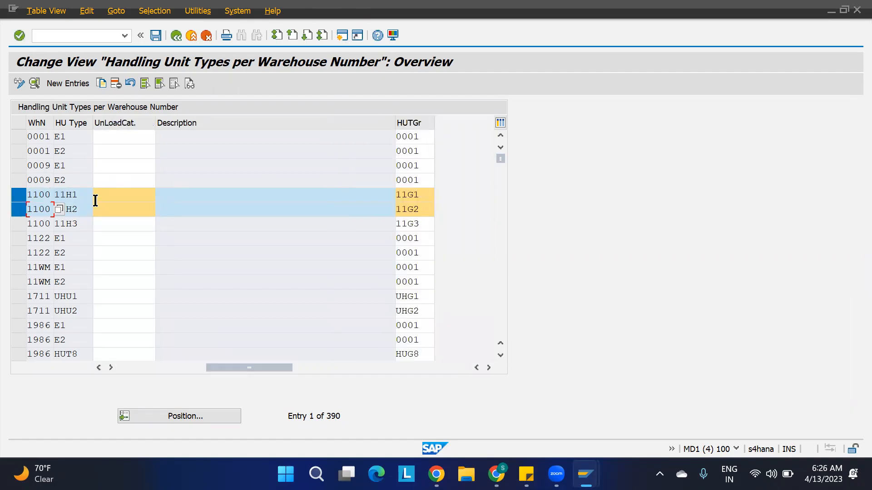
Assign work center DCSF to HU type group 11G2 in the new deconsolidation entries.
{"action": "key", "text": "alt+Tab"}
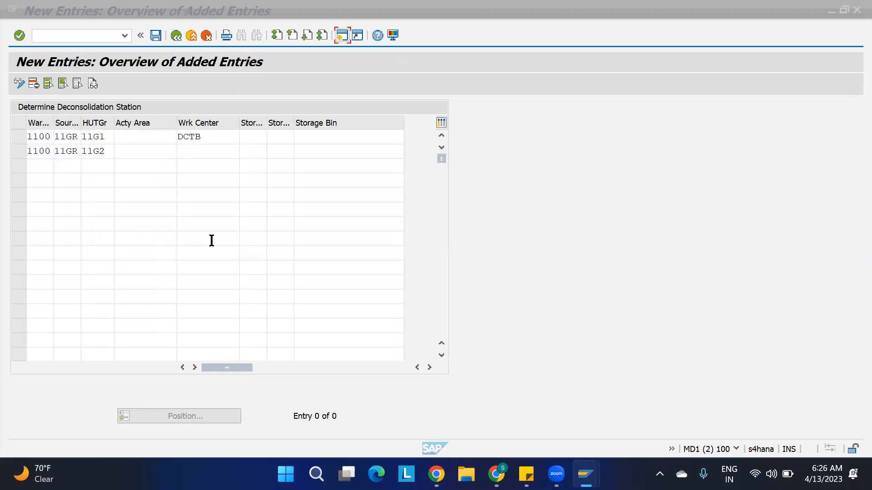
{"action": "left_click", "coordinate": [185, 155]}
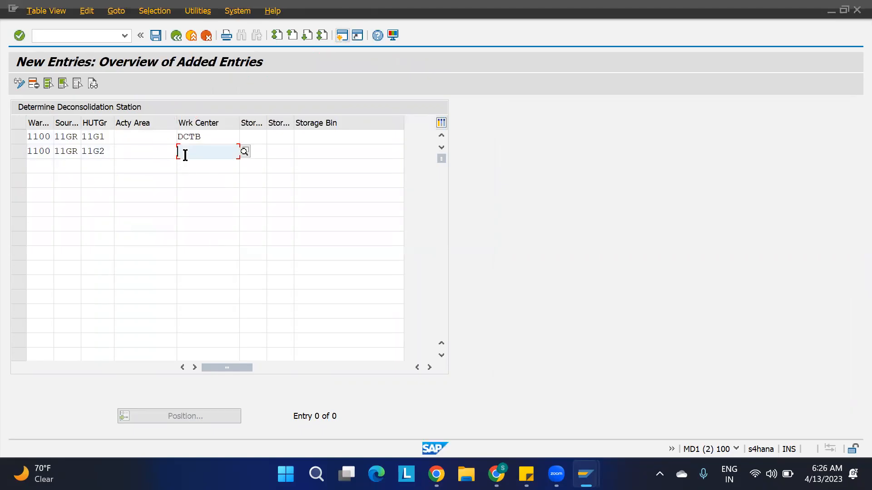
{"action": "type", "text": "DCSF"}
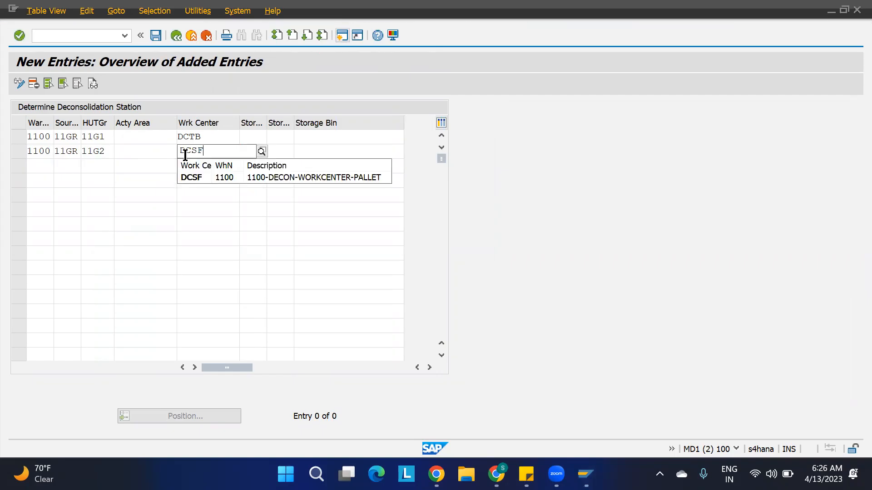
{"action": "key", "text": "Return"}
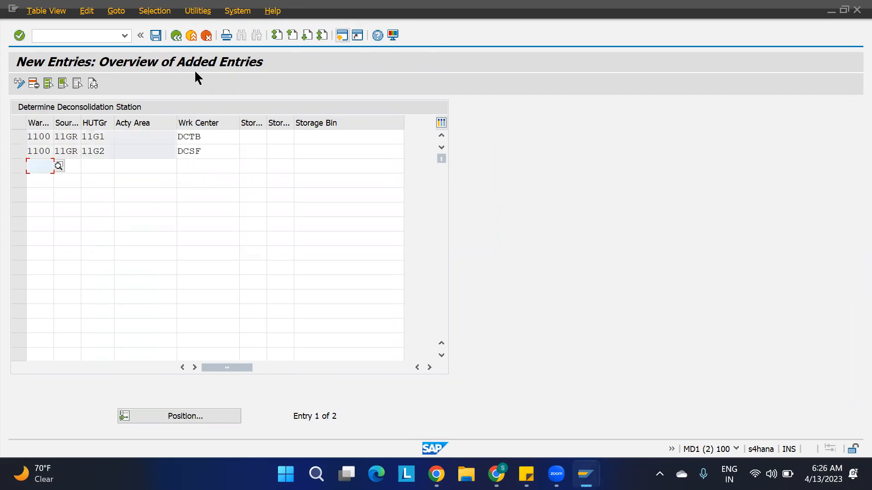
Save both entries under the proposed customizing request and go back to the IMG structure.
{"action": "key", "text": "ctrl+s"}
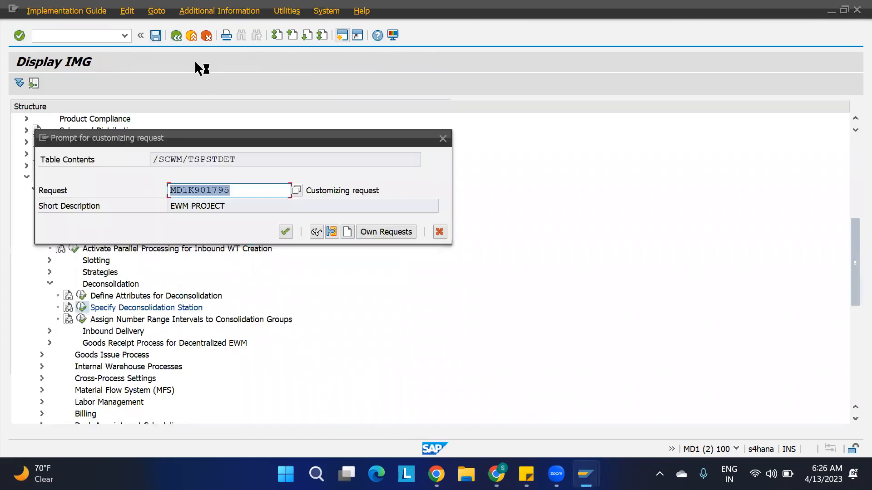
{"action": "left_click", "coordinate": [279, 232]}
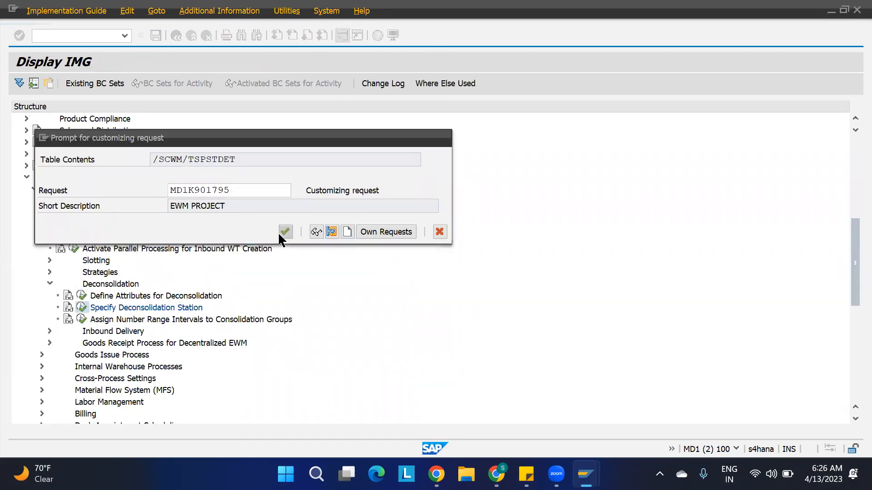
{"action": "key", "text": "F3"}
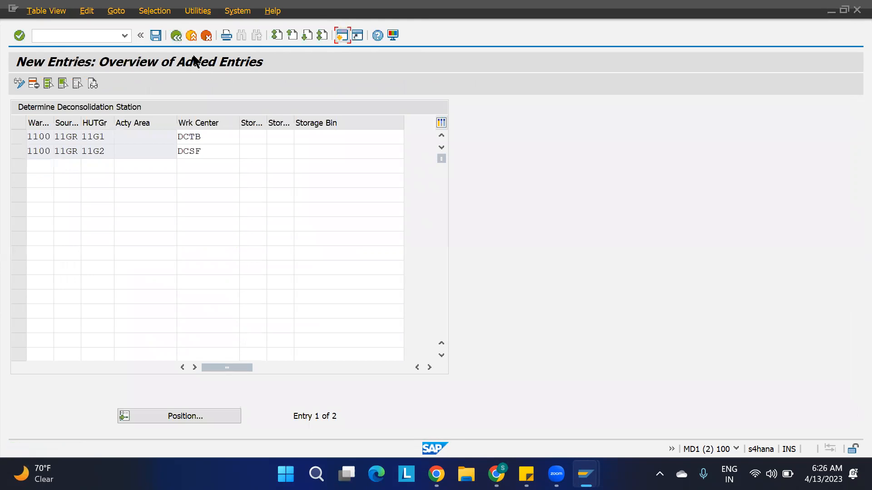
{"action": "key", "text": "F3"}
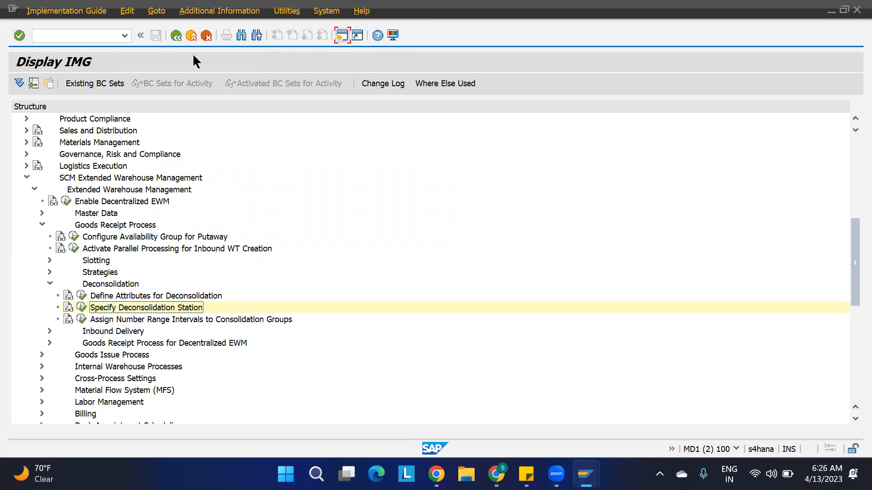
Enter 'CONSOLIDATION GRP:' in C62 and 'LOGICAL GROUPING OF THE PRODUCTS' in C63 on the POSC sheet.
{"action": "mouse_move", "coordinate": [496, 474]}
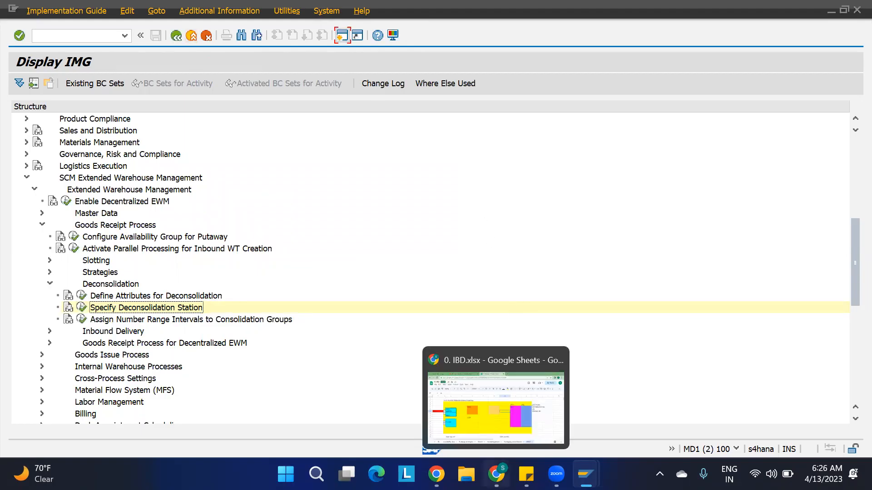
{"action": "left_click", "coordinate": [499, 432]}
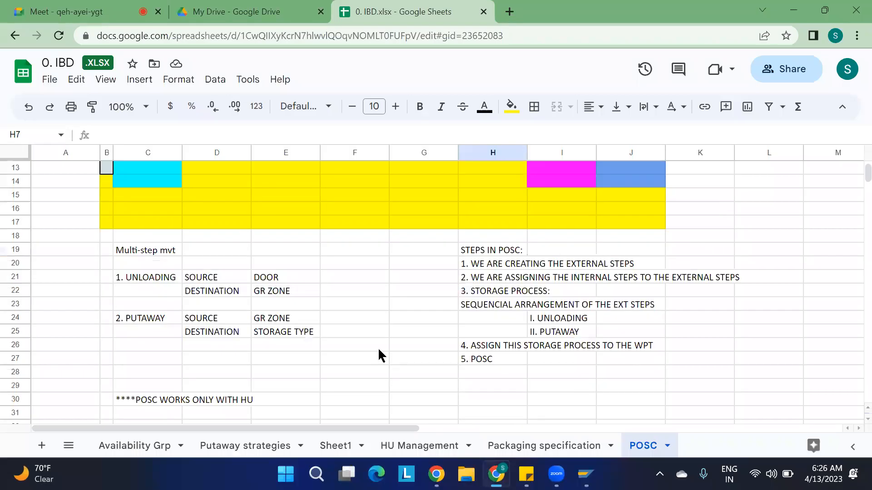
{"action": "scroll", "coordinate": [378, 348], "scroll_direction": "down", "scroll_amount": 10}
{"action": "left_click", "coordinate": [139, 348]}
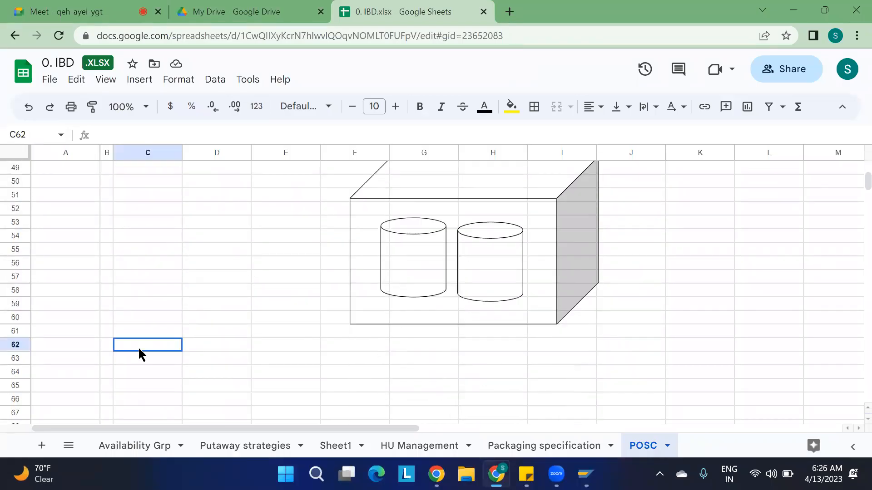
{"action": "type", "text": "CONSOL"}
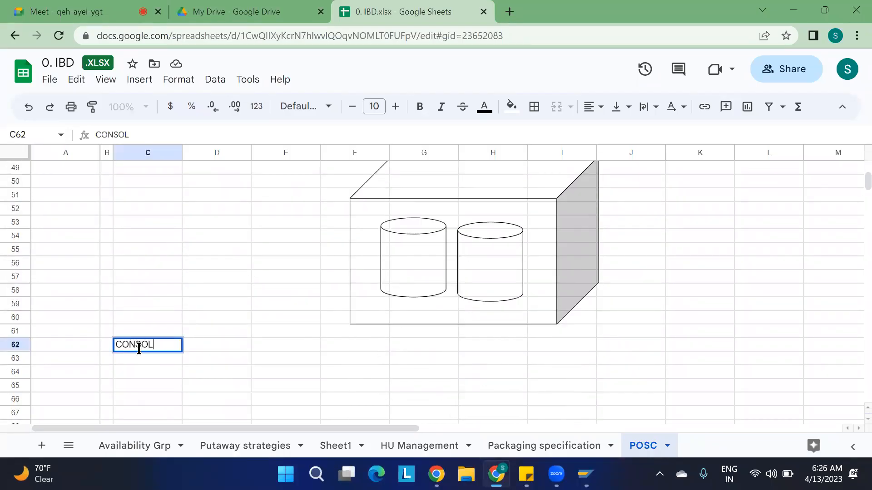
{"action": "type", "text": "IDATION GRP:"}
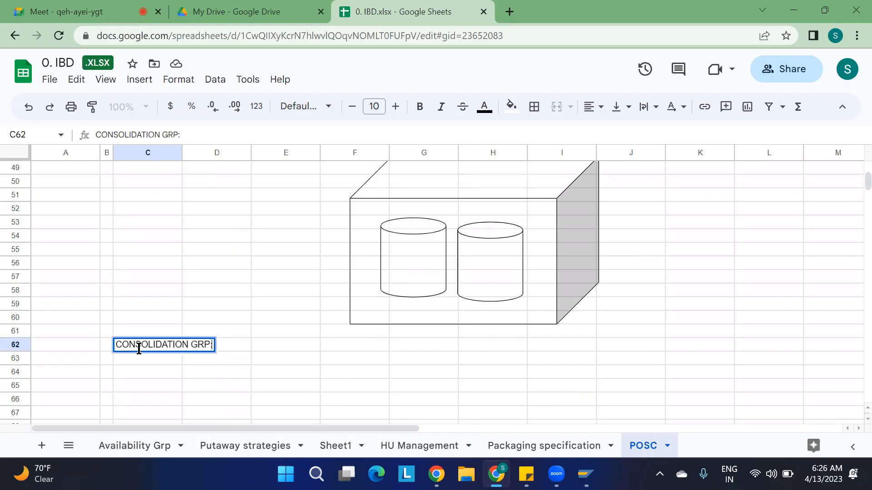
{"action": "key", "text": "Return"}
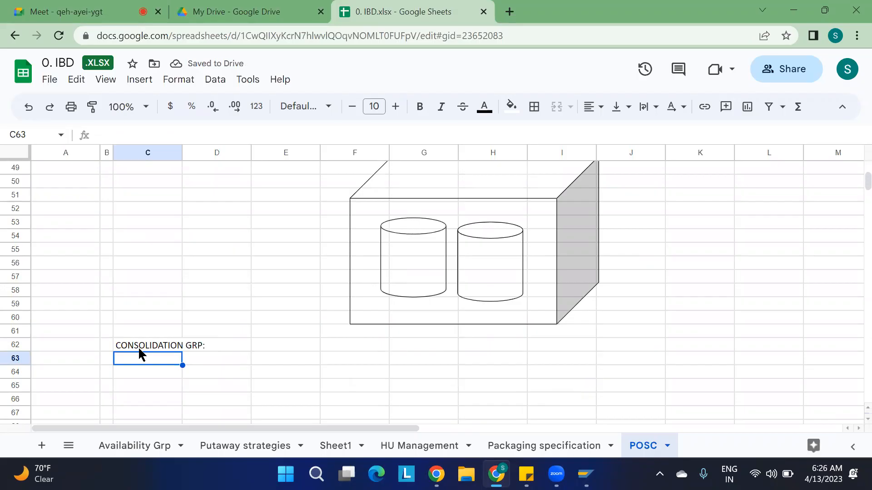
{"action": "type", "text": "LO"}
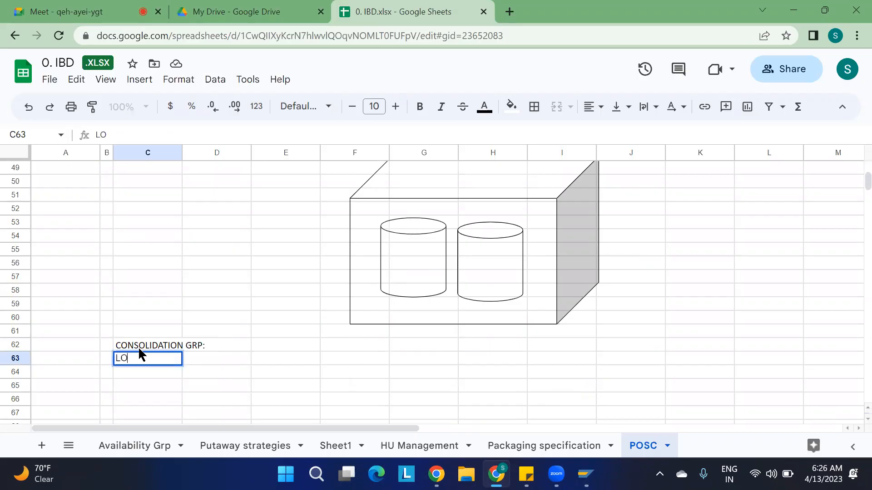
{"action": "type", "text": "GICAL GROUPING OF THE PRODUCTS"}
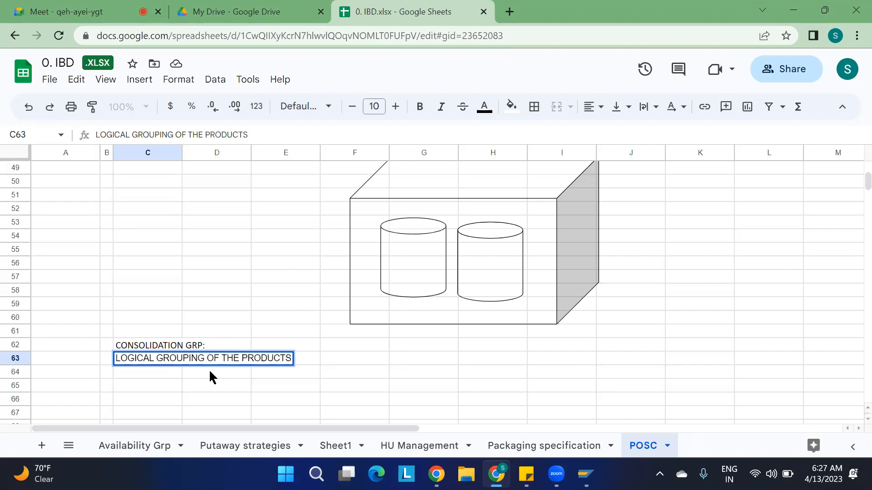
{"action": "left_click", "coordinate": [297, 394]}
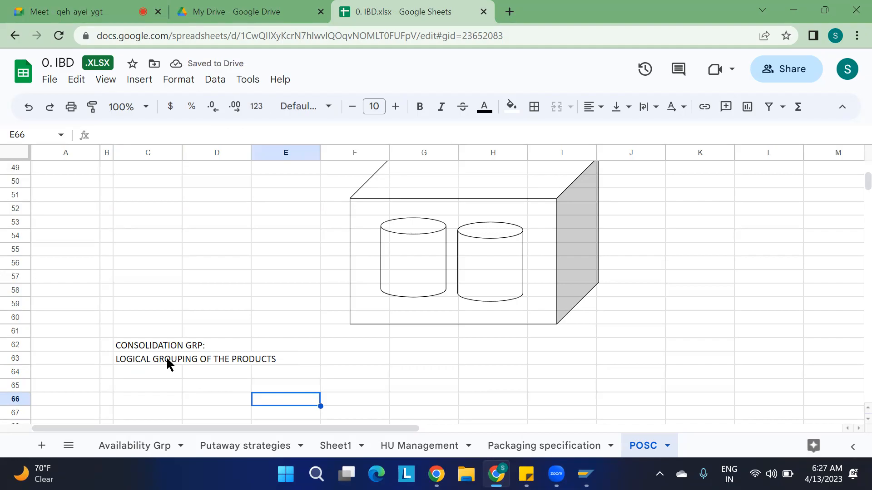
{"action": "left_click", "coordinate": [167, 359]}
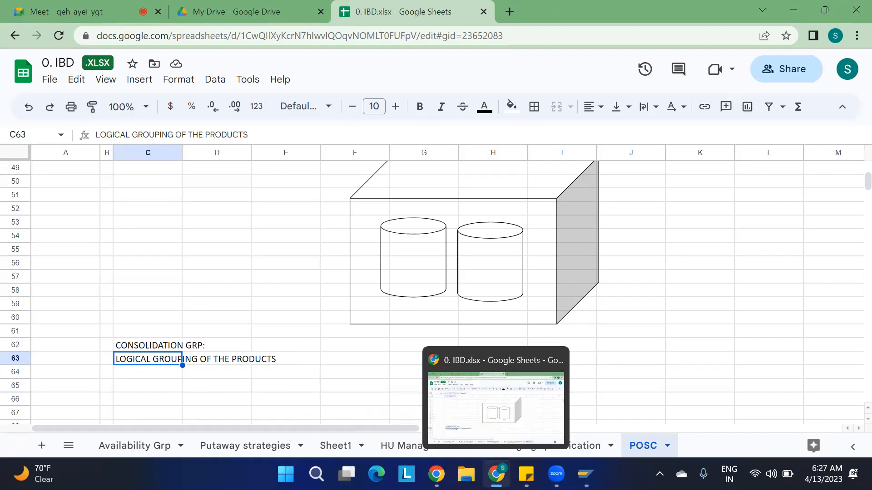
Minimize the spreadsheet and switch the browser to the My Drive tab.
{"action": "left_click", "coordinate": [496, 474]}
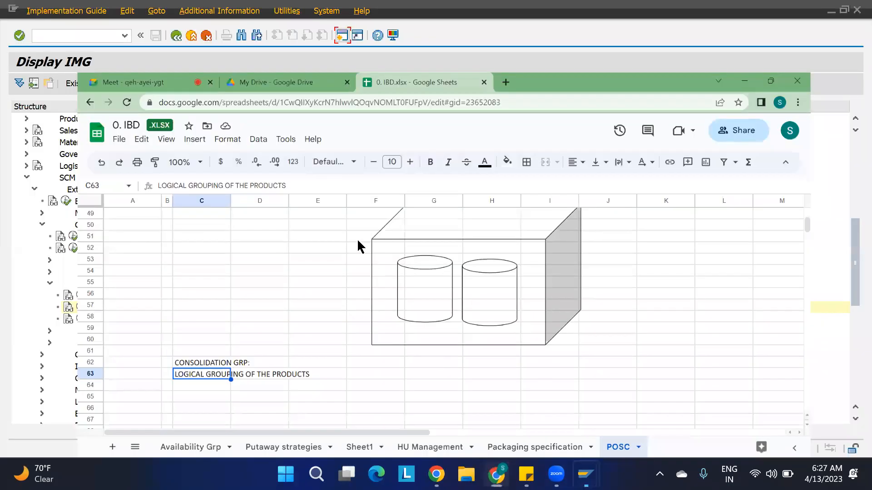
{"action": "left_click", "coordinate": [496, 474]}
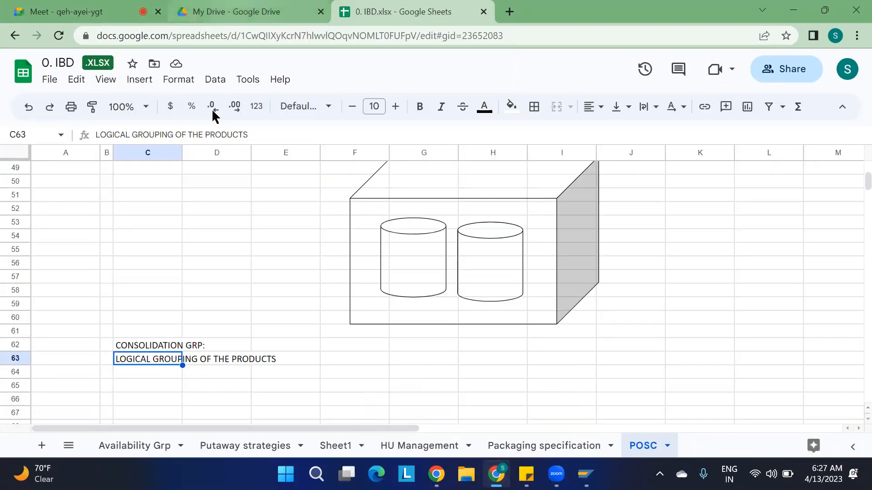
{"action": "key", "text": "ctrl+shift+Tab"}
Open 0. Pics.pptx from My Drive and scroll its slide thumbnails past Warehouse History.
{"action": "double_click", "coordinate": [398, 235]}
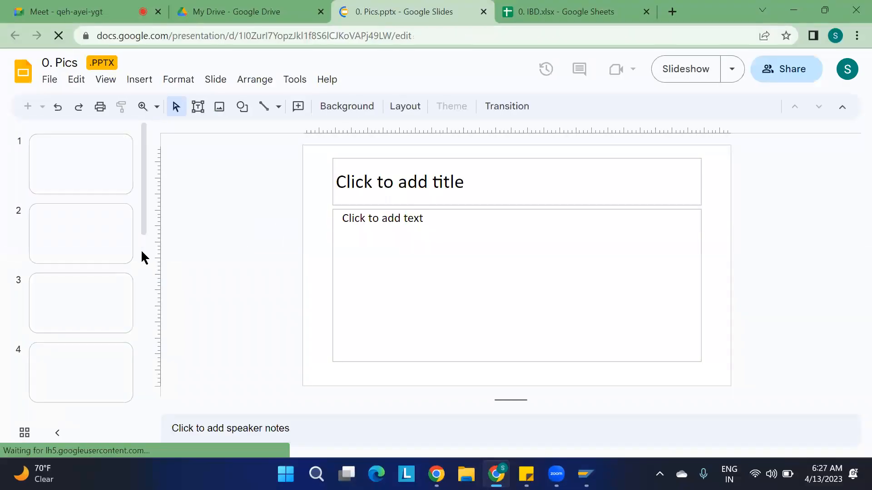
{"action": "scroll", "coordinate": [90, 304], "scroll_direction": "down", "scroll_amount": 20}
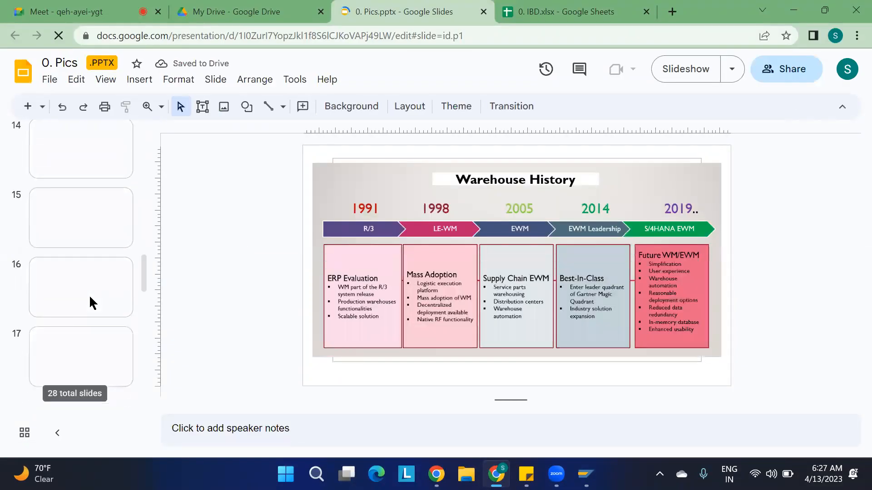
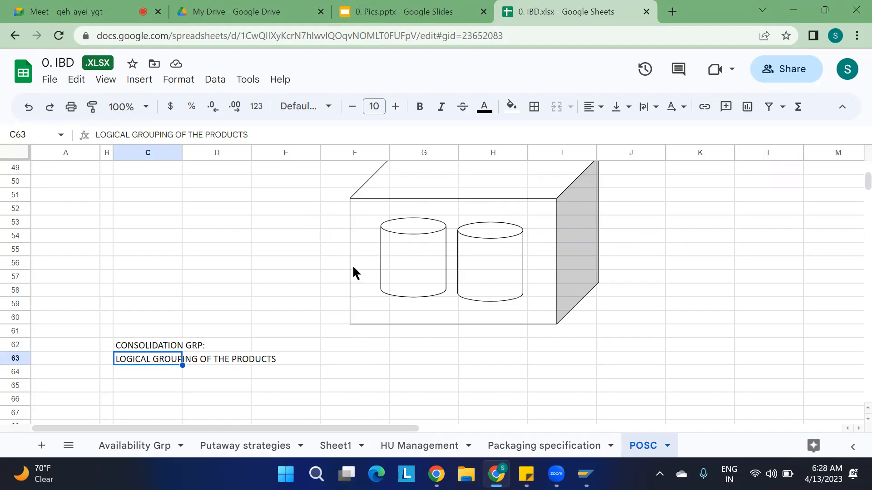
Select cells F55 and E56, then the CONSOLIDATION GRP: heading in C62 on the POSC sheet.
{"action": "left_click", "coordinate": [331, 256]}
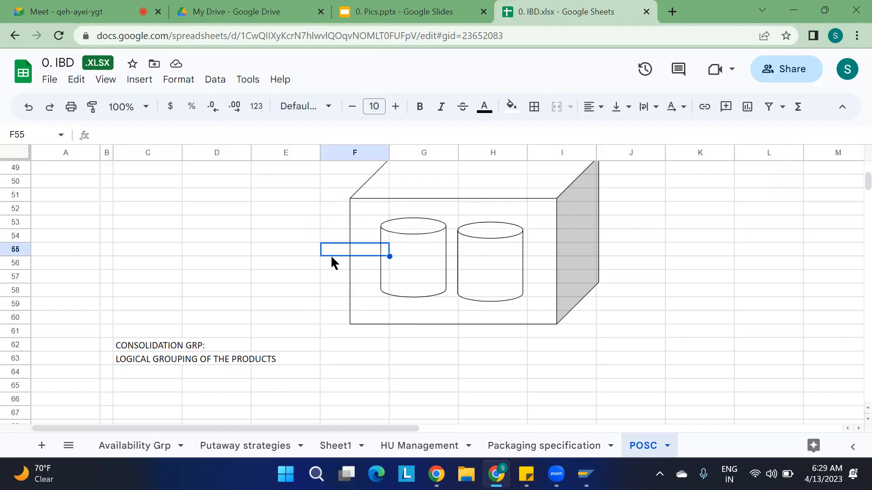
{"action": "left_click", "coordinate": [316, 263]}
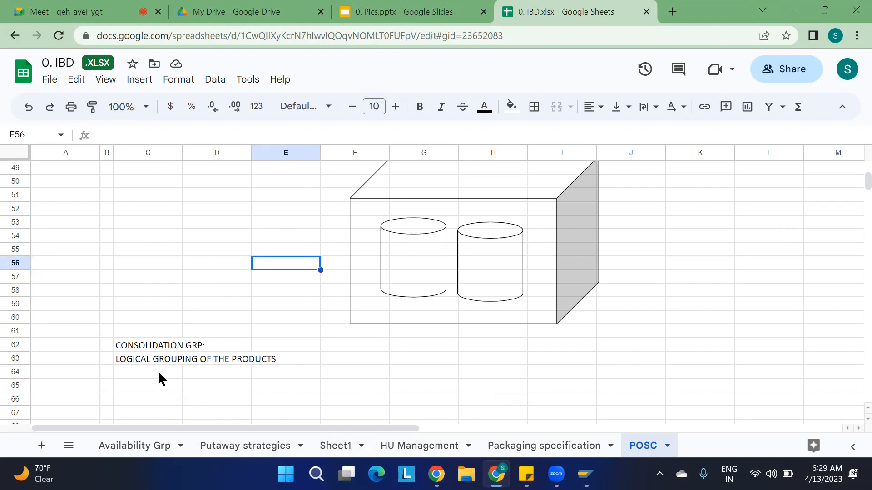
{"action": "left_click", "coordinate": [130, 345]}
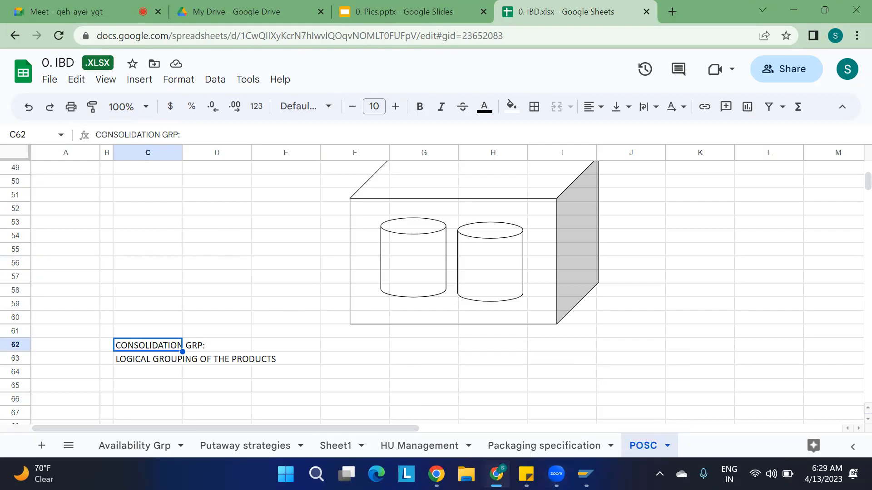
Minimize and restore Chrome, then bring up the Activity Area slide in 0. Pics.pptx.
{"action": "left_click", "coordinate": [496, 475]}
{"action": "left_click", "coordinate": [496, 475]}
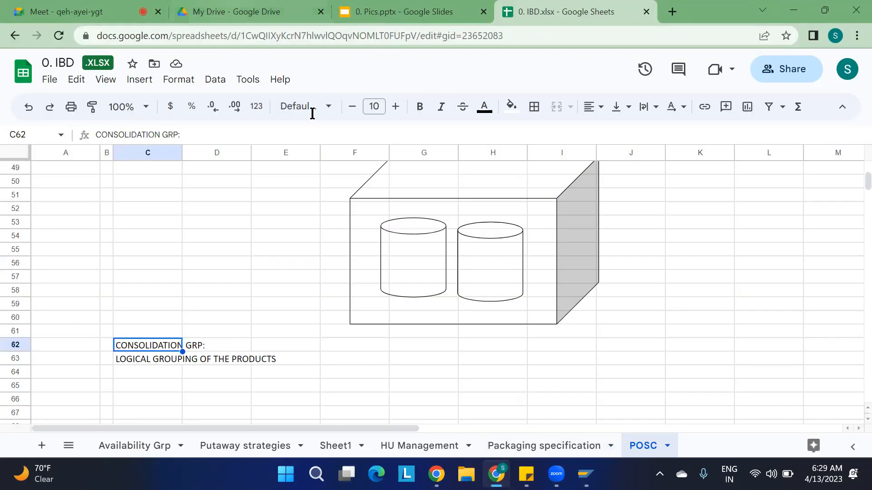
{"action": "left_click", "coordinate": [399, 12]}
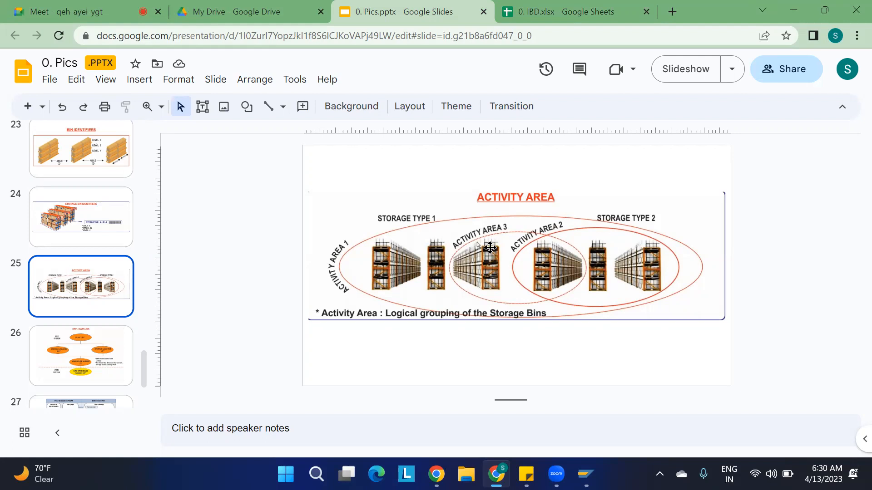
Bring the SAP Display IMG window with the Deconsolidation activities to the front.
{"action": "mouse_move", "coordinate": [586, 474]}
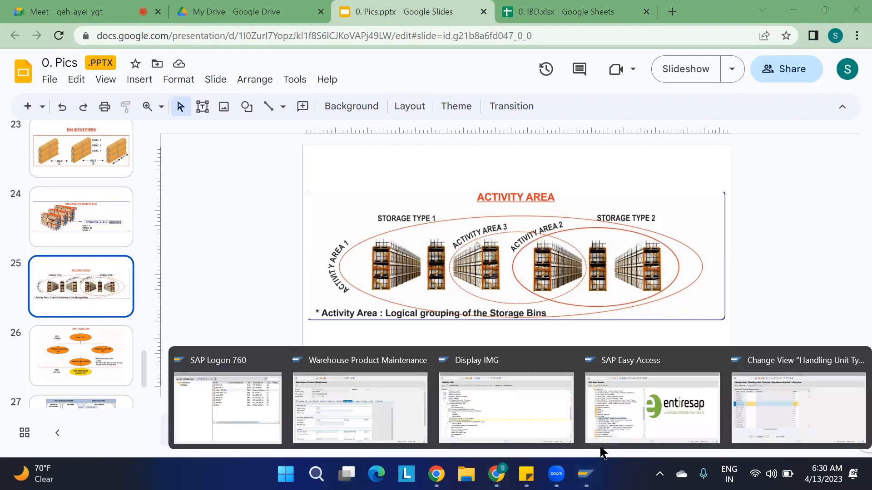
{"action": "left_click", "coordinate": [521, 412]}
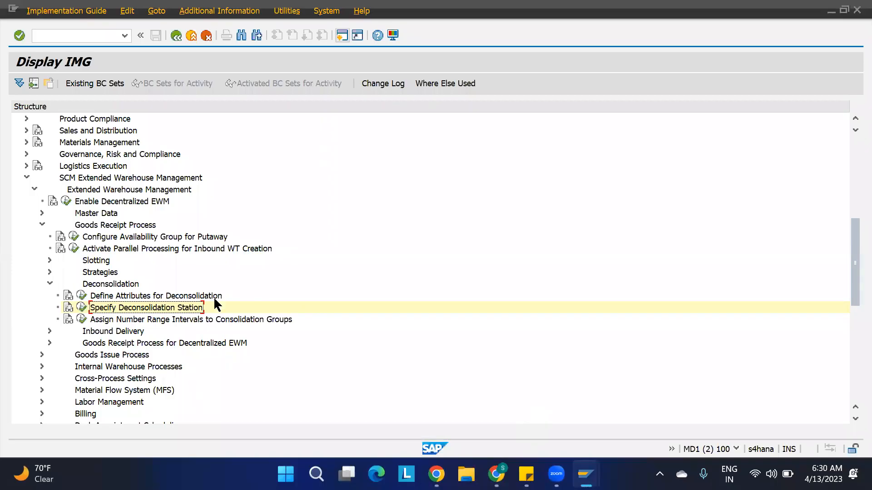
Execute Assign Number Range Intervals to Consolidation Groups and close the Handling Unit Types per Warehouse Number session.
{"action": "left_click", "coordinate": [129, 320]}
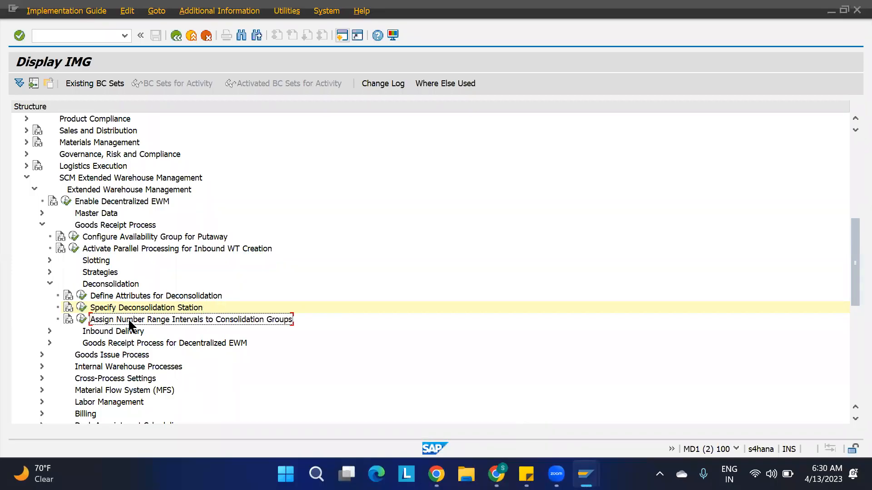
{"action": "left_click", "coordinate": [81, 319]}
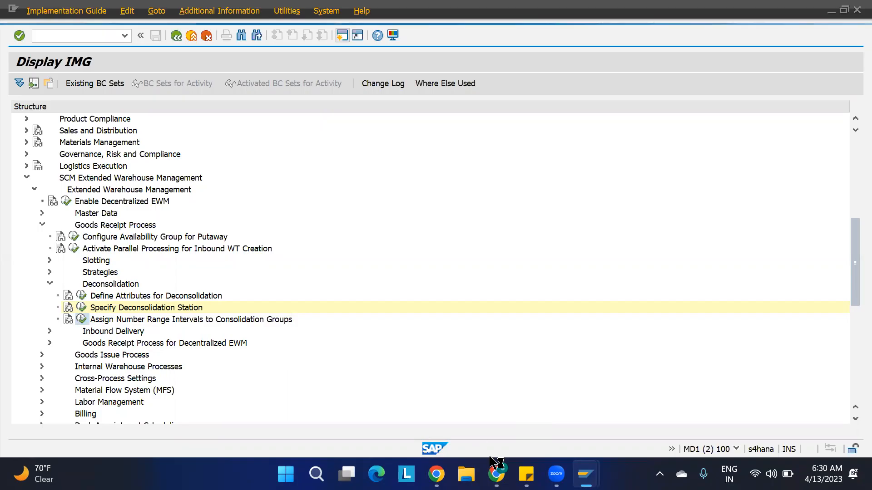
{"action": "mouse_move", "coordinate": [497, 472]}
{"action": "mouse_move", "coordinate": [586, 474]}
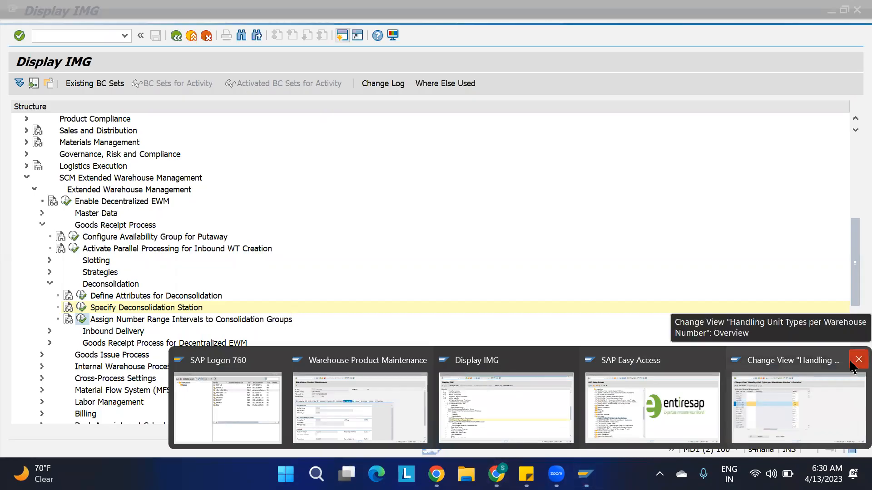
{"action": "left_click", "coordinate": [856, 360]}
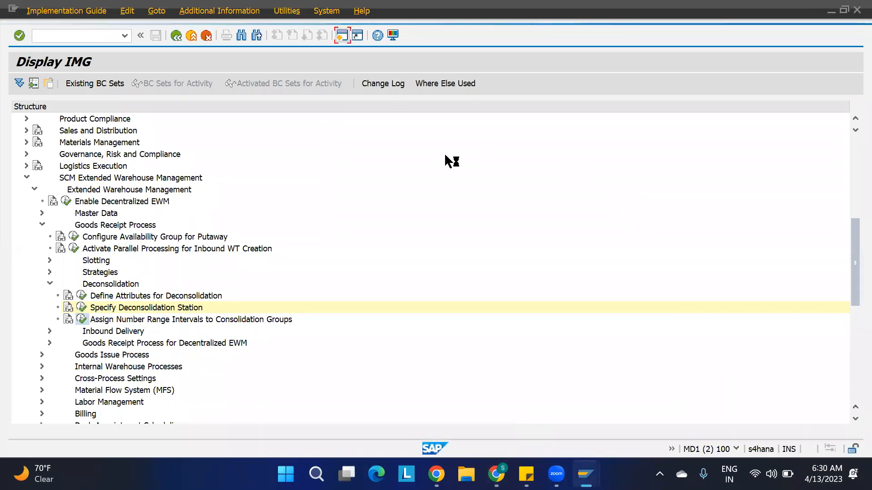
{"action": "mouse_move", "coordinate": [586, 474]}
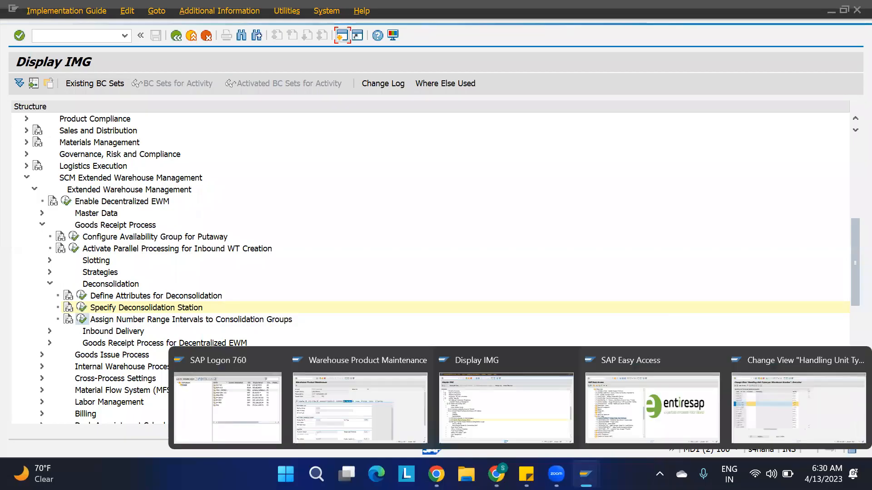
Log on to system MD1 client 100 with the saved user name and the account password.
{"action": "left_click", "coordinate": [227, 402]}
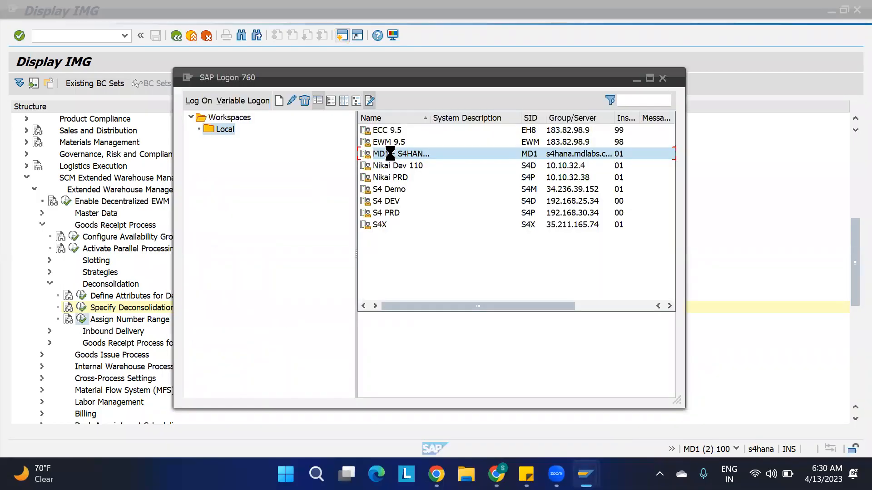
{"action": "double_click", "coordinate": [388, 154]}
{"action": "left_click", "coordinate": [554, 298]}
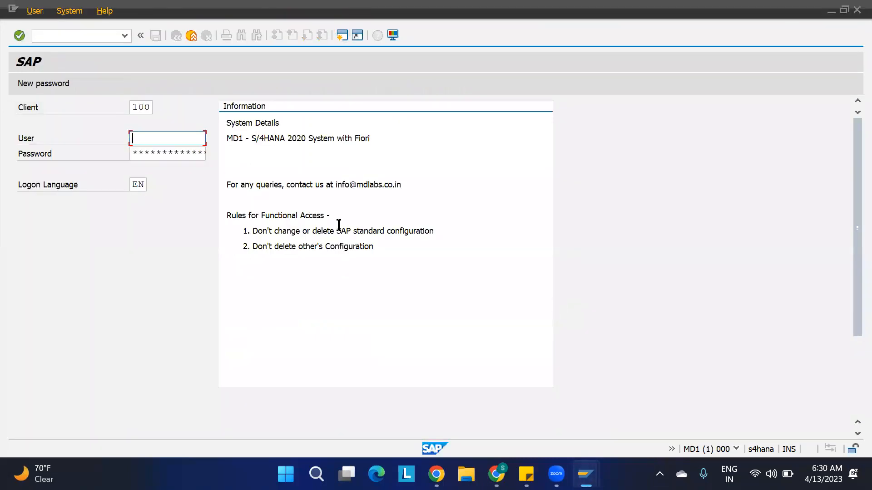
{"action": "left_click", "coordinate": [164, 138]}
{"action": "left_click", "coordinate": [164, 158]}
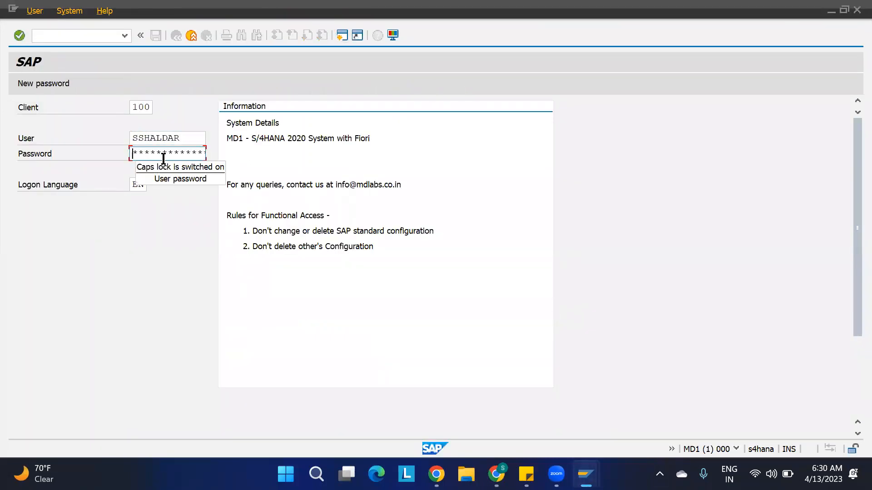
{"action": "key", "text": "Caps_Lock"}
{"action": "type", "text": "*****"}
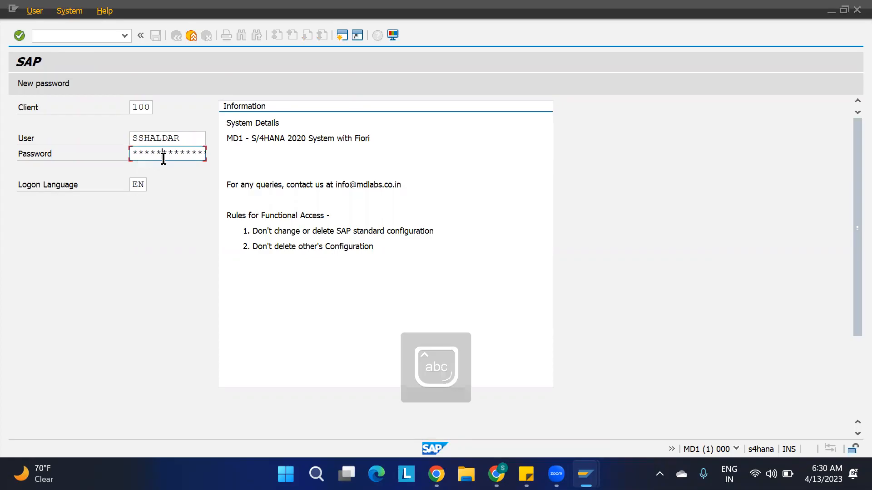
{"action": "type", "text": "*"}
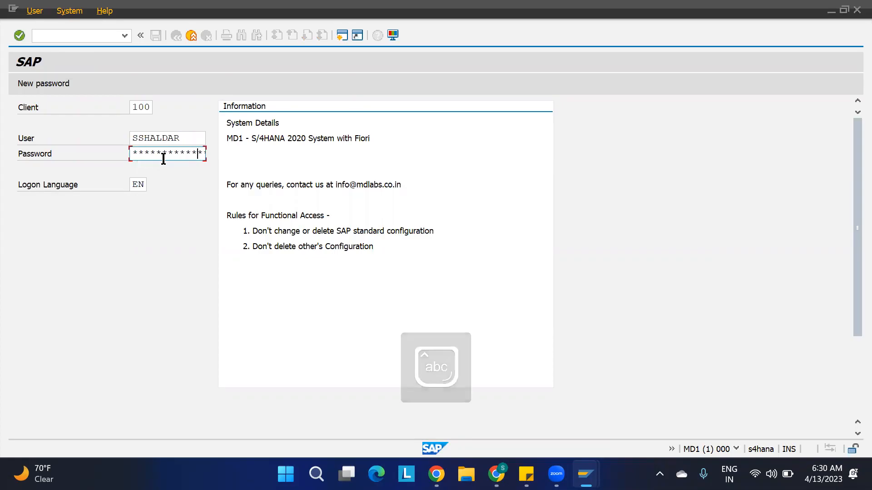
{"action": "key", "text": "Return"}
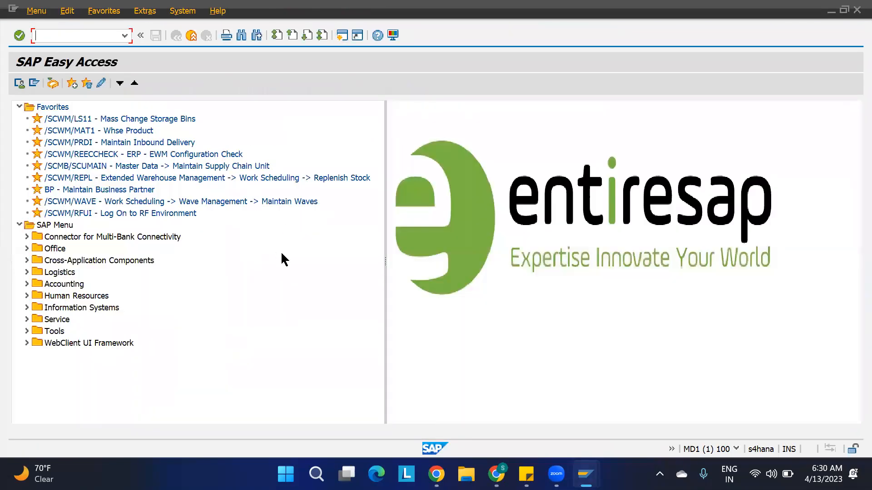
Decline the connection-broken error details and start transaction SPRO.
{"action": "mouse_move", "coordinate": [584, 466]}
{"action": "left_click", "coordinate": [656, 405]}
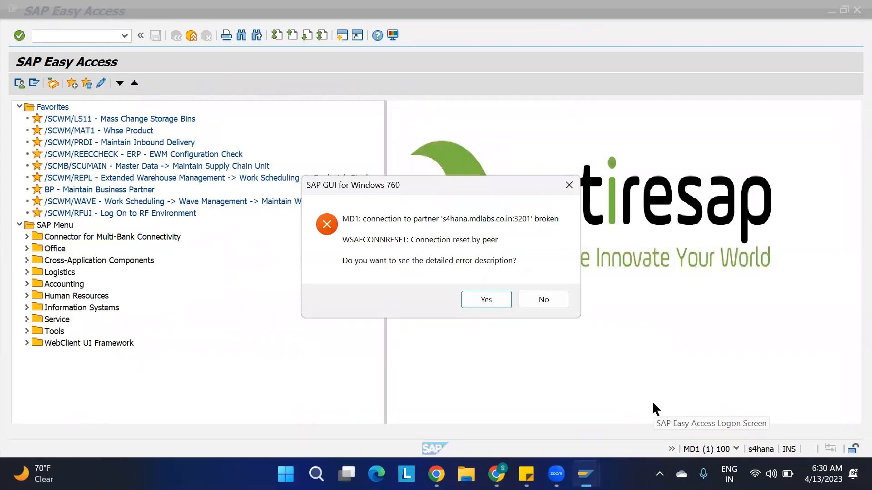
{"action": "left_click", "coordinate": [556, 302]}
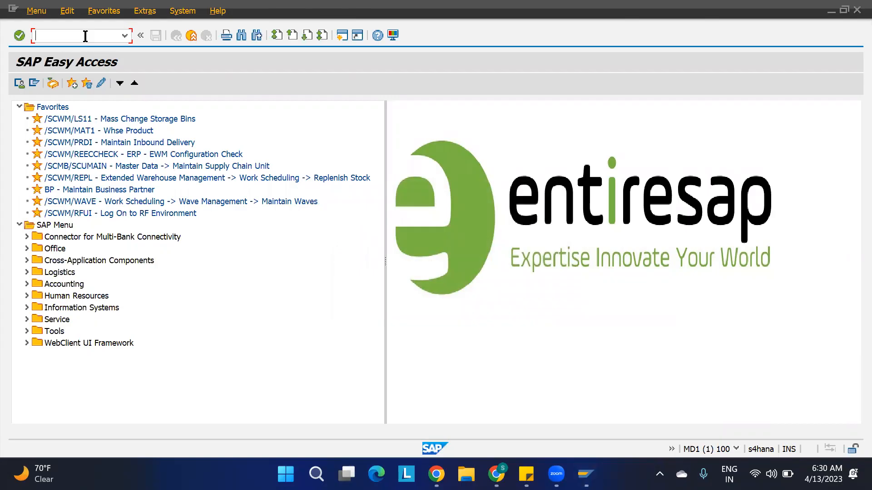
{"action": "type", "text": "spro"}
{"action": "key", "text": "Return"}
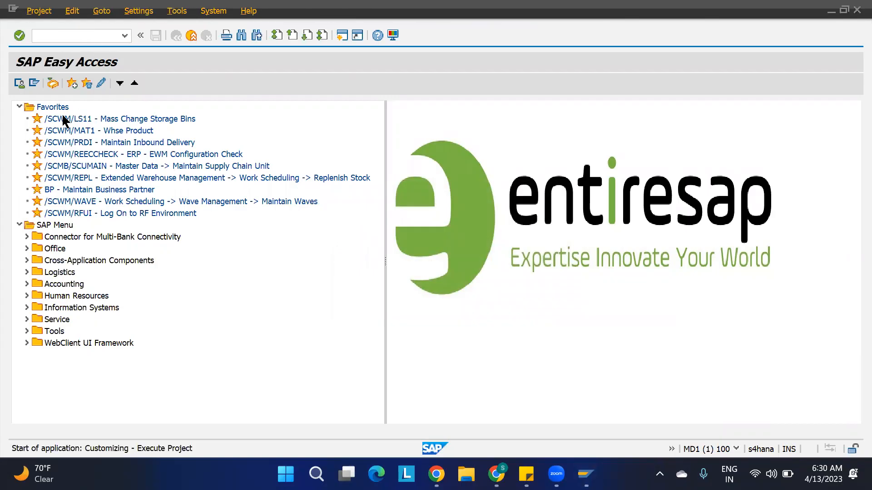
In the SAP Reference IMG, execute Goods Receipt Process > Deconsolidation > Assign Number Range Intervals to Consolidation Groups.
{"action": "left_click", "coordinate": [62, 84]}
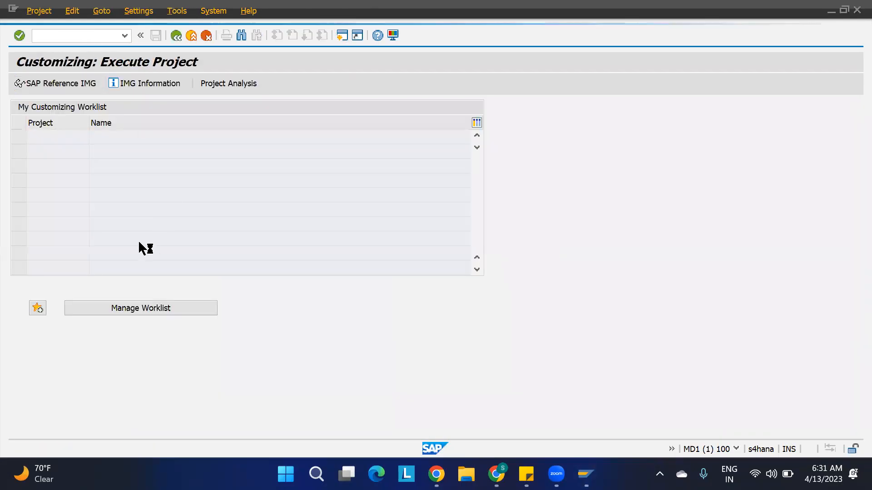
{"action": "scroll", "coordinate": [139, 247], "scroll_direction": "down", "scroll_amount": 4}
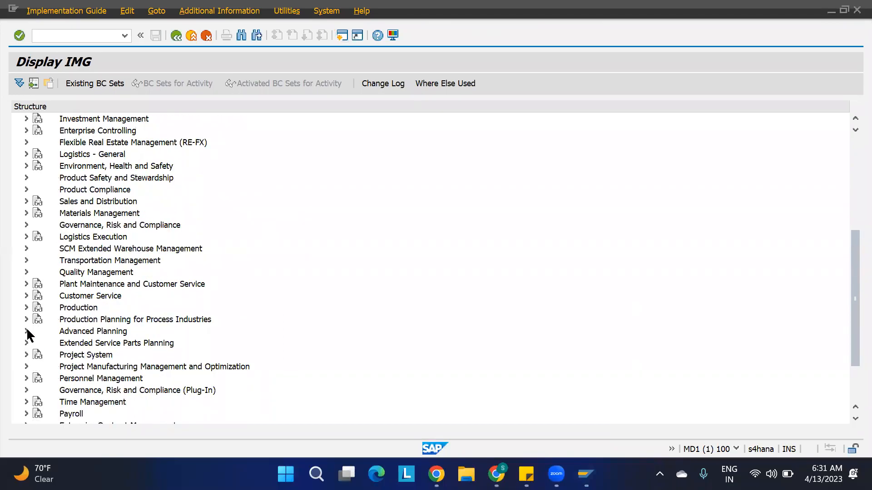
{"action": "left_click", "coordinate": [27, 249]}
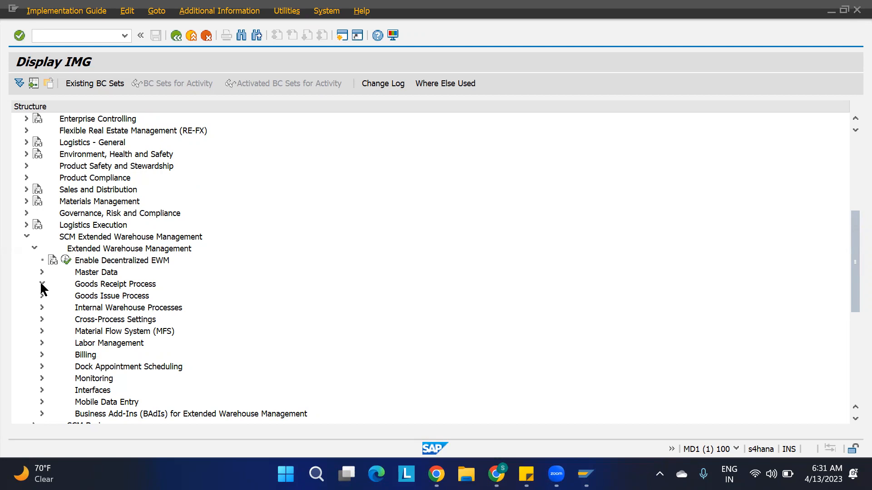
{"action": "left_click", "coordinate": [49, 343]}
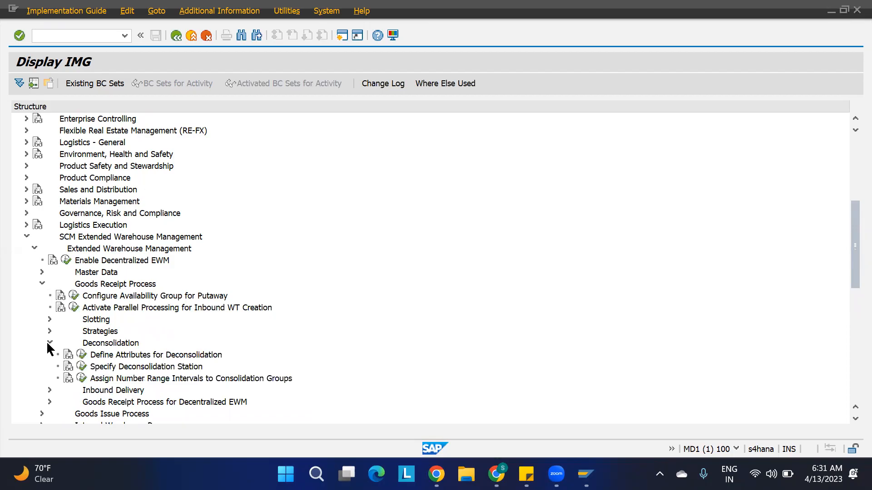
{"action": "left_click", "coordinate": [82, 379]}
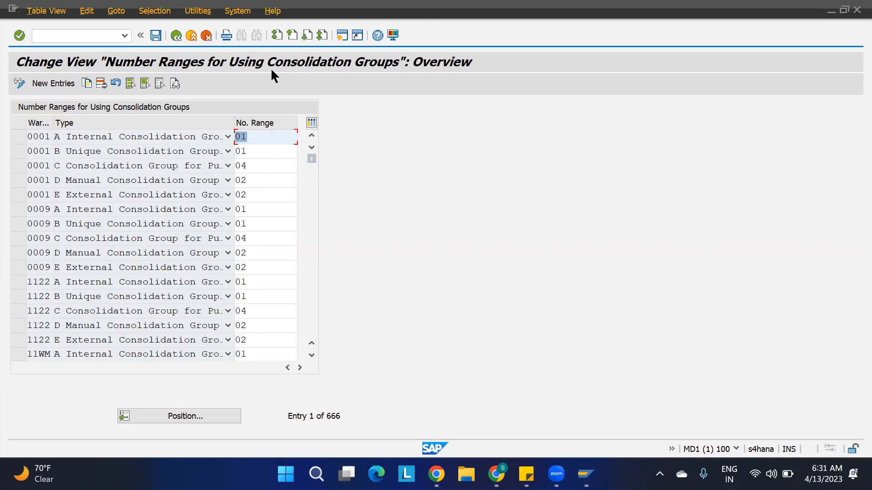
In a new session, run SPRO and execute Define Number Ranges under Extended Warehouse Management Master Data.
{"action": "left_click", "coordinate": [342, 35]}
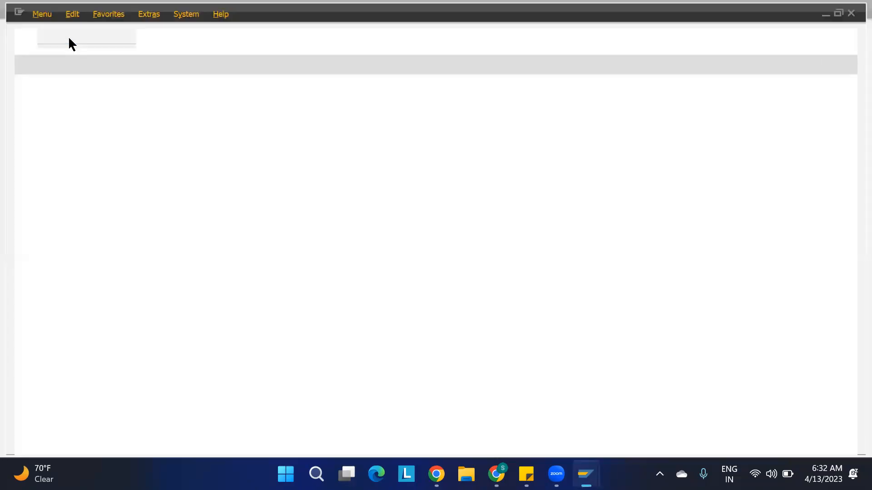
{"action": "type", "text": "spro"}
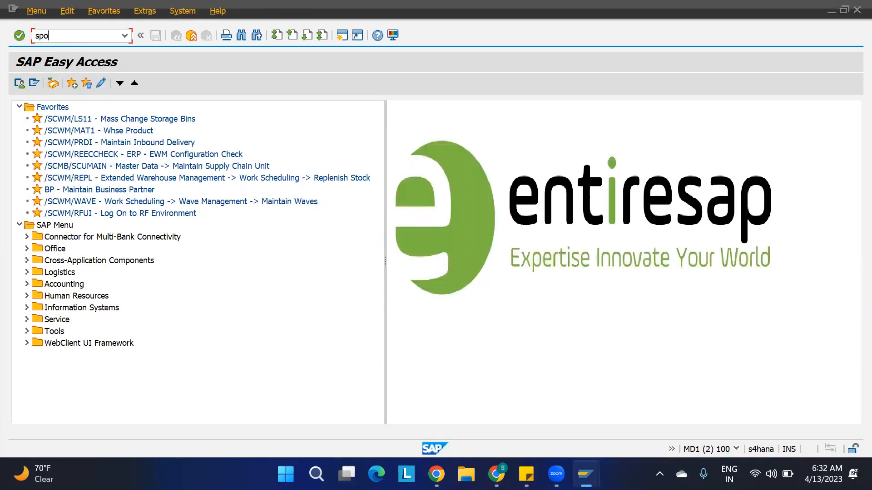
{"action": "key", "text": "Return"}
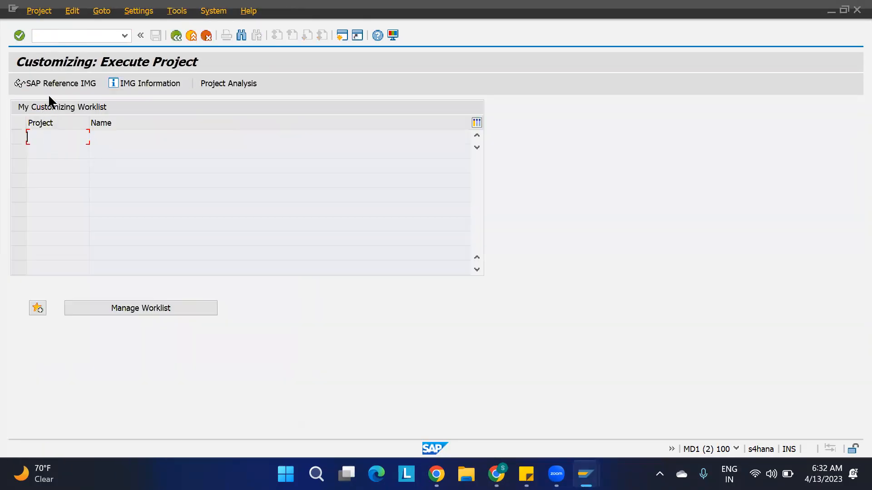
{"action": "left_click", "coordinate": [49, 85]}
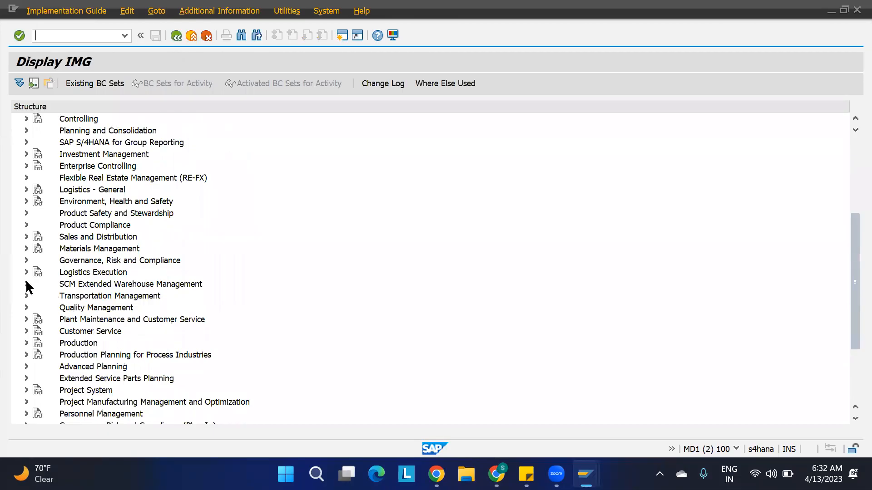
{"action": "left_click", "coordinate": [26, 284]}
{"action": "left_click", "coordinate": [34, 296]}
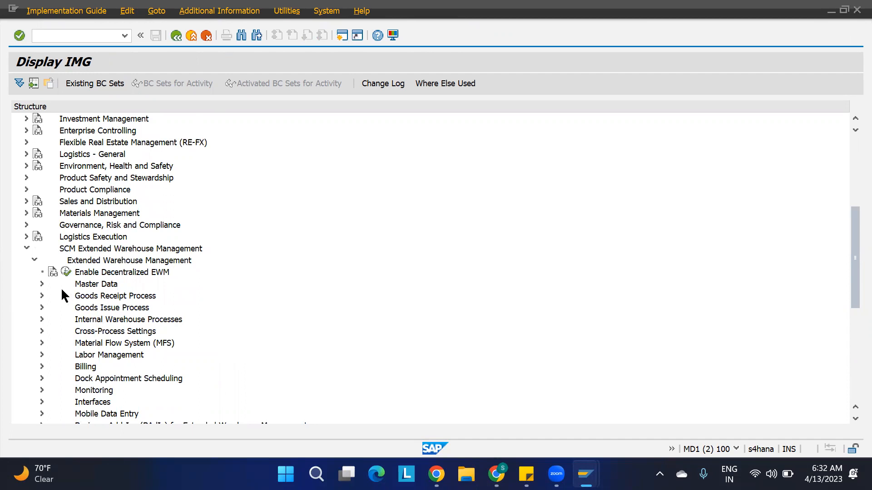
{"action": "left_click", "coordinate": [42, 284]}
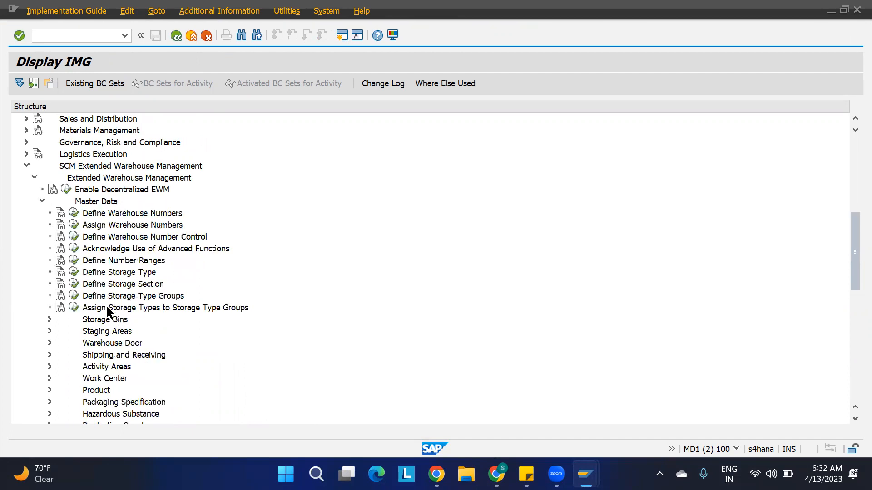
{"action": "left_click", "coordinate": [74, 261]}
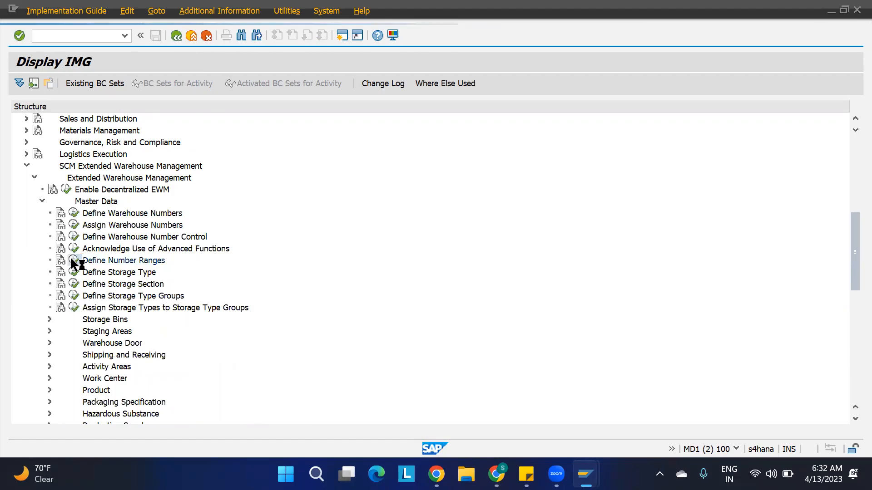
{"action": "double_click", "coordinate": [263, 200]}
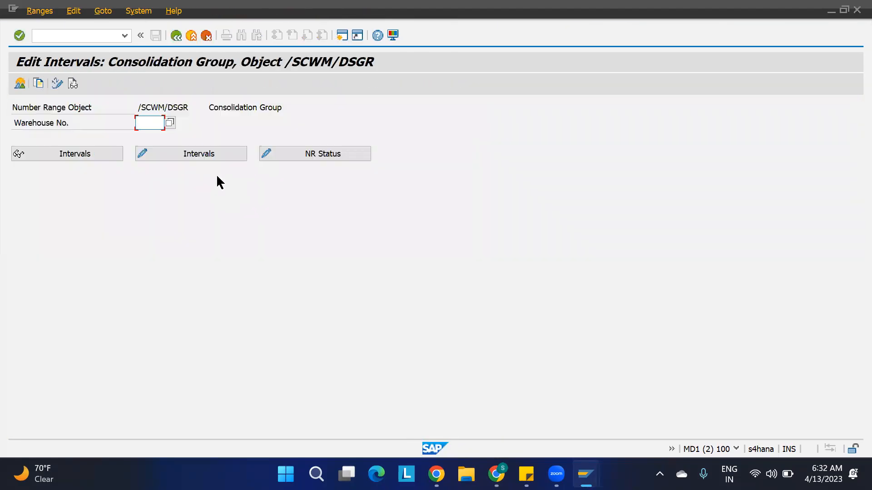
{"action": "left_click", "coordinate": [153, 125]}
{"action": "type", "text": "1100"}
{"action": "key", "text": "Return"}
{"action": "left_click_drag", "start_coordinate": [44, 123], "coordinate": [11, 123]}
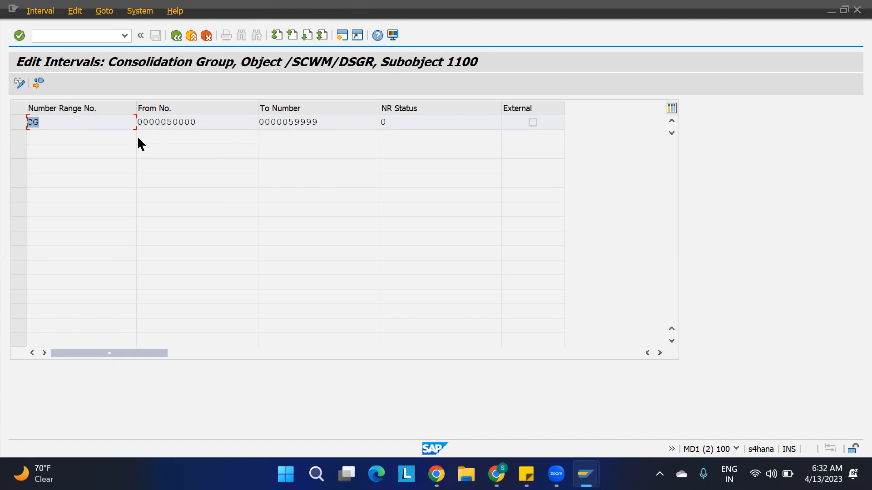
{"action": "key", "text": "F3"}
{"action": "key", "text": "F3"}
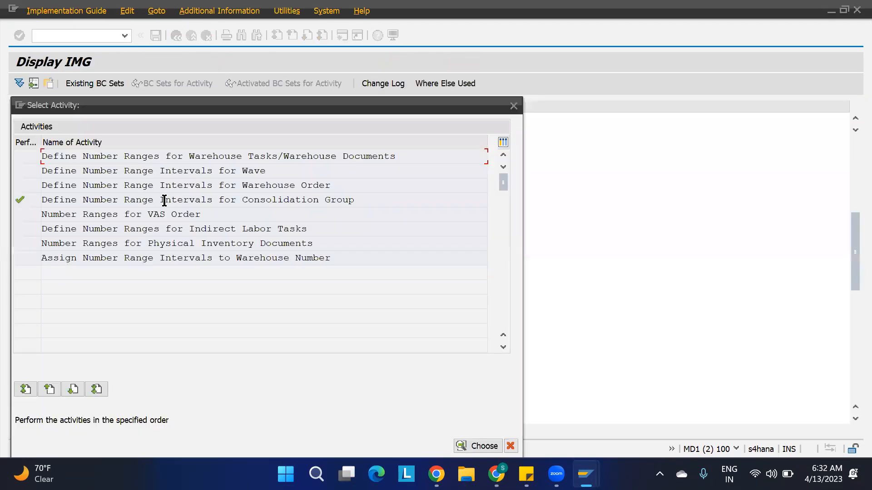
{"action": "left_click", "coordinate": [514, 106]}
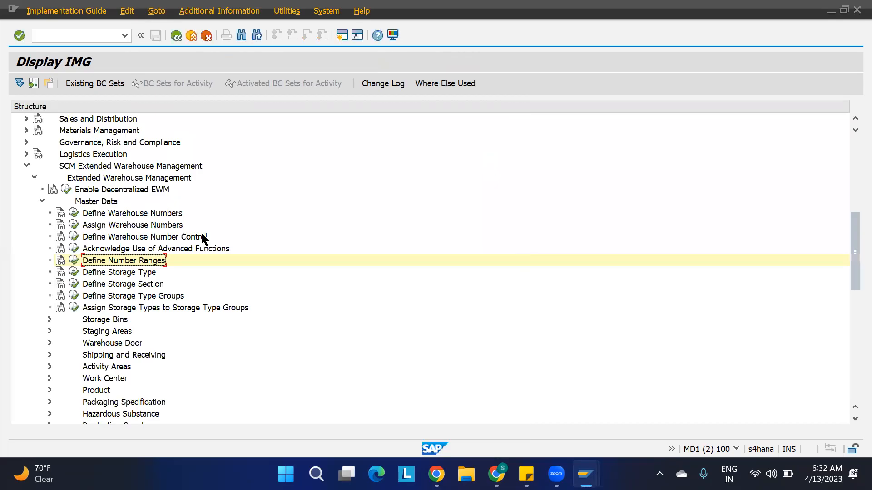
Execute Assign Storage Bins to Activity Areas from the Activity Areas folder.
{"action": "scroll", "coordinate": [205, 238], "scroll_direction": "down", "scroll_amount": 2}
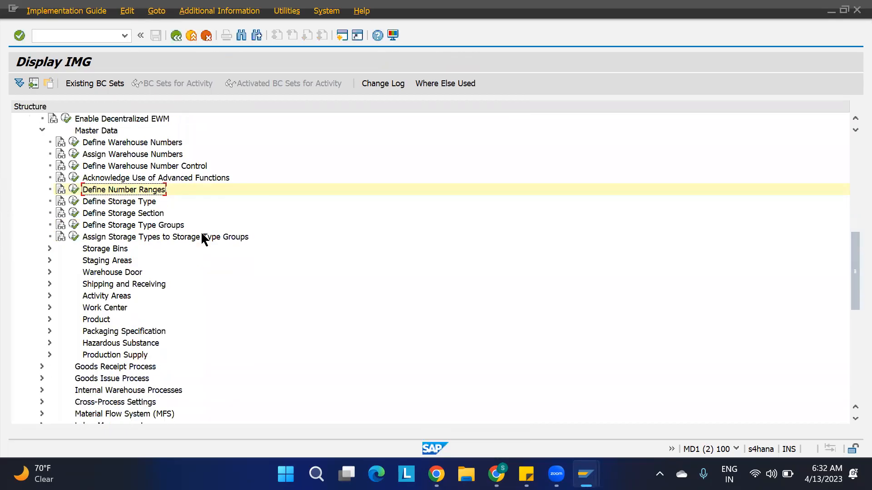
{"action": "left_click", "coordinate": [50, 297]}
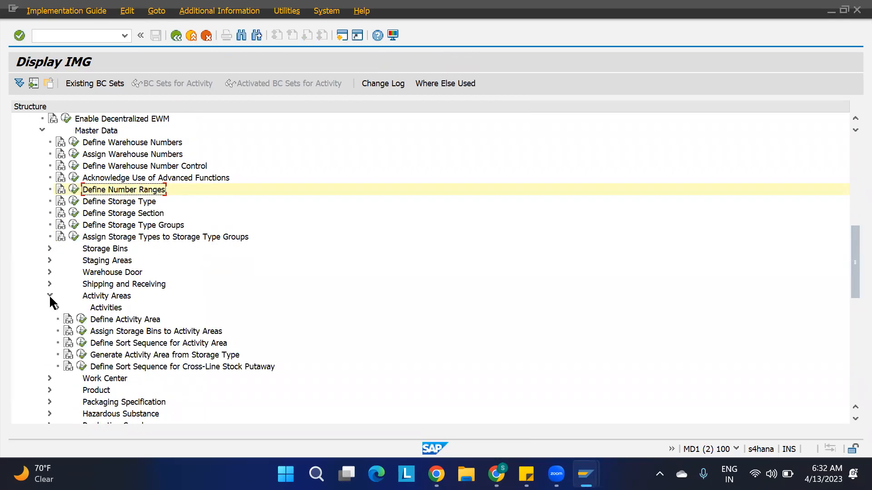
{"action": "left_click", "coordinate": [118, 333]}
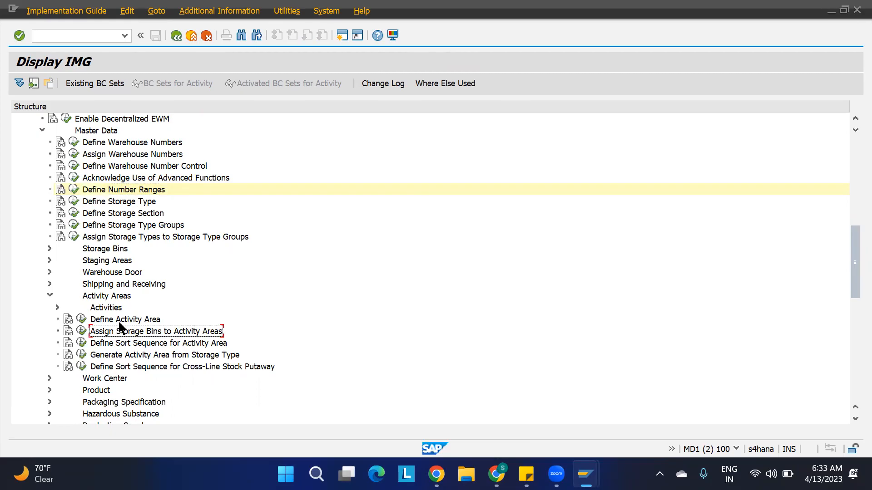
{"action": "left_click", "coordinate": [82, 334]}
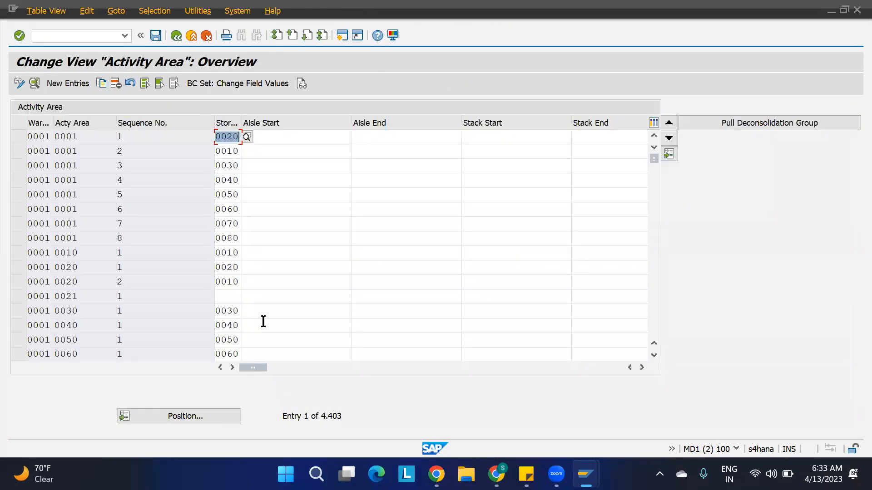
Position the table at warehouse 1100 and select the ST01 and ST02 rows.
{"action": "left_click", "coordinate": [187, 413]}
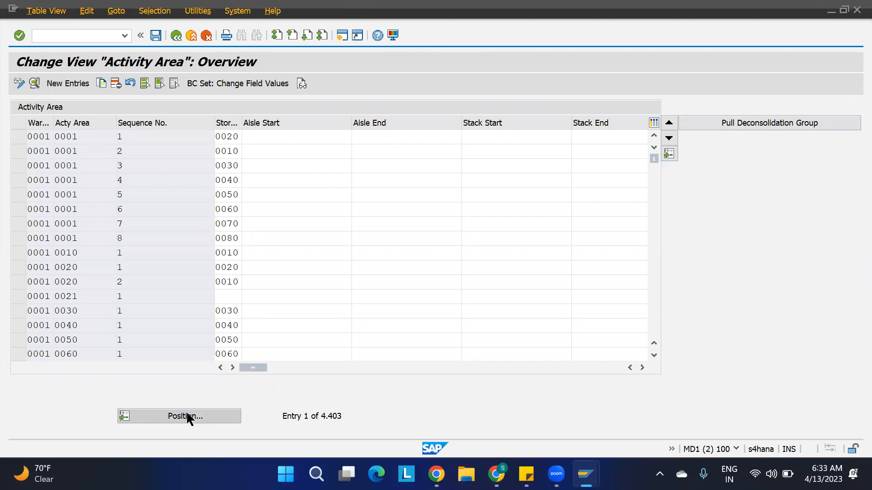
{"action": "key", "text": "Return"}
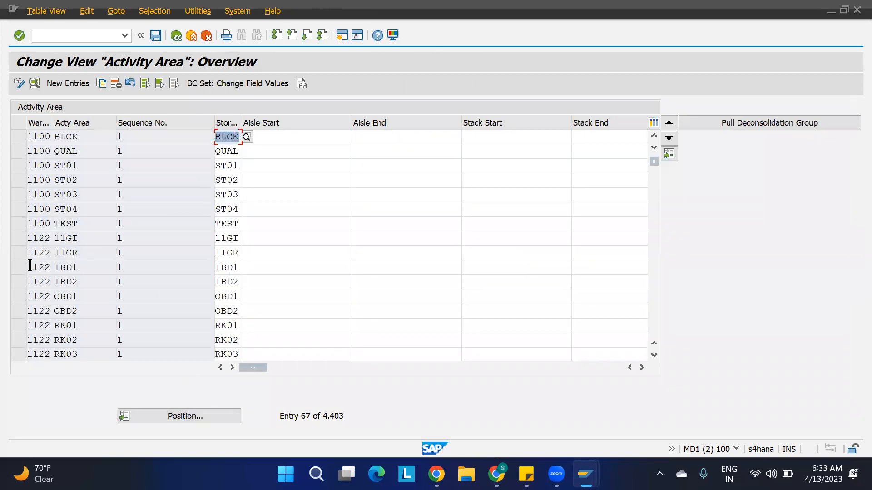
{"action": "left_click", "coordinate": [16, 170]}
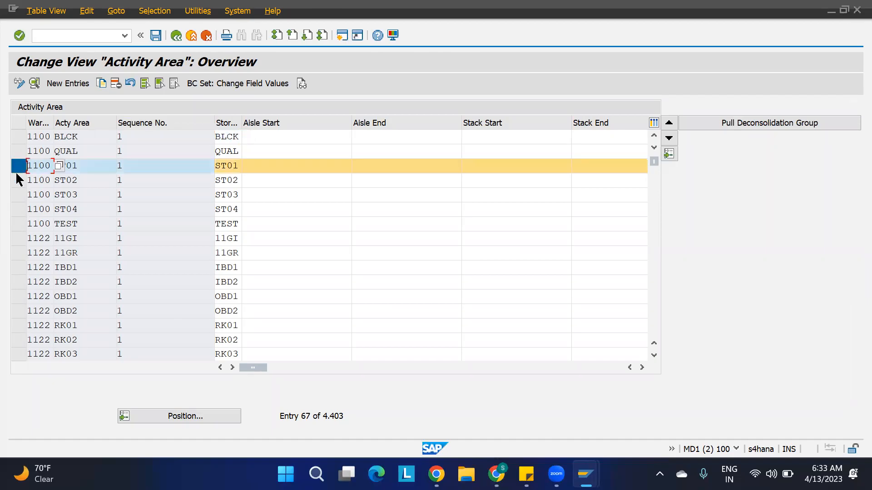
{"action": "left_click", "coordinate": [16, 182]}
Open ST01's details with ST01–ST04 selected and try Pull Deconsolidation Group, which fails on number ranges.
{"action": "left_click", "coordinate": [16, 196]}
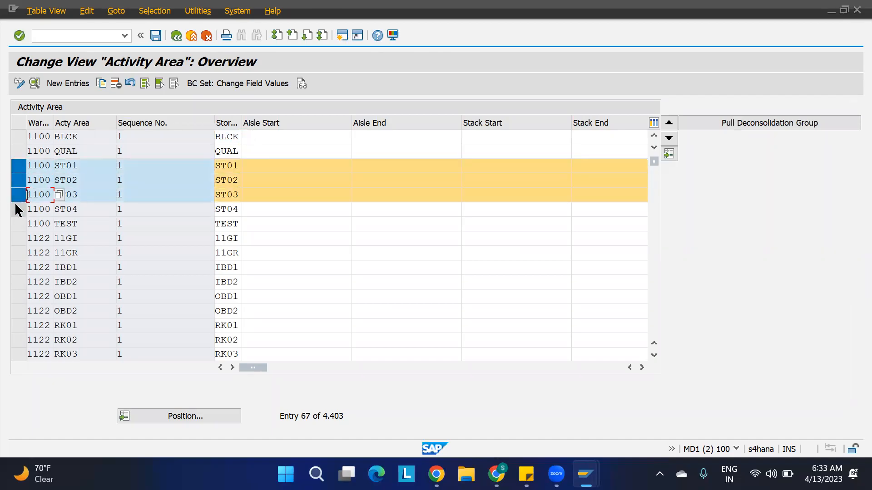
{"action": "left_click", "coordinate": [17, 210]}
{"action": "left_click", "coordinate": [34, 84]}
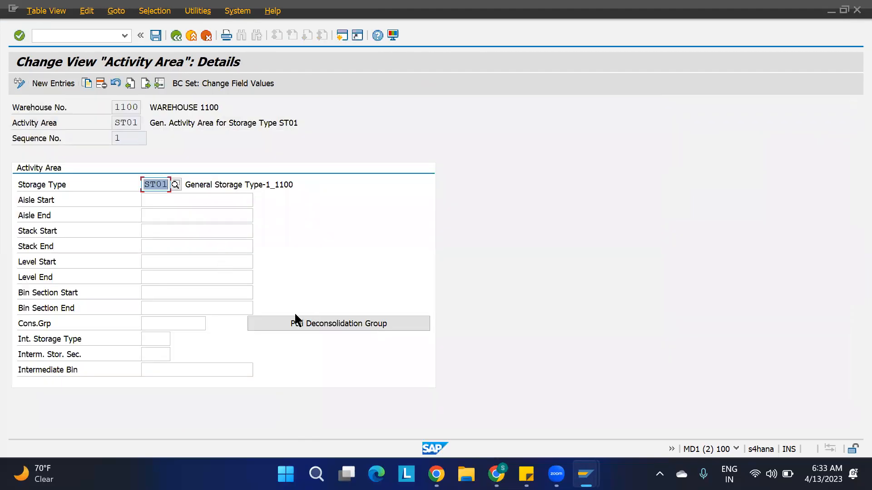
{"action": "left_click", "coordinate": [331, 326]}
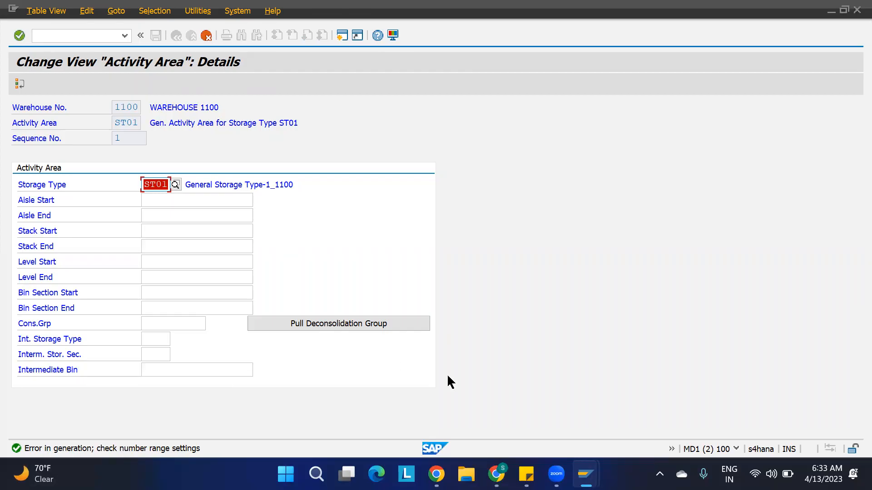
{"action": "left_click", "coordinate": [521, 417]}
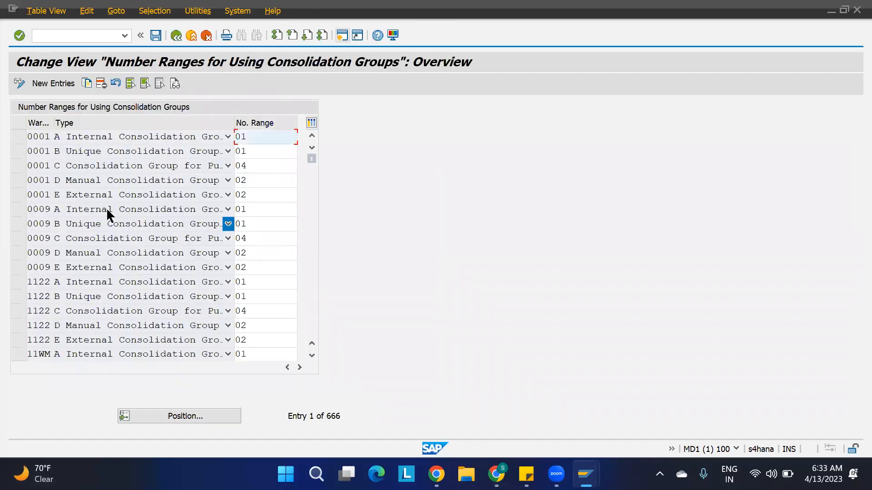
{"action": "left_click", "coordinate": [57, 86]}
{"action": "left_click", "coordinate": [50, 136]}
{"action": "type", "text": "1100"}
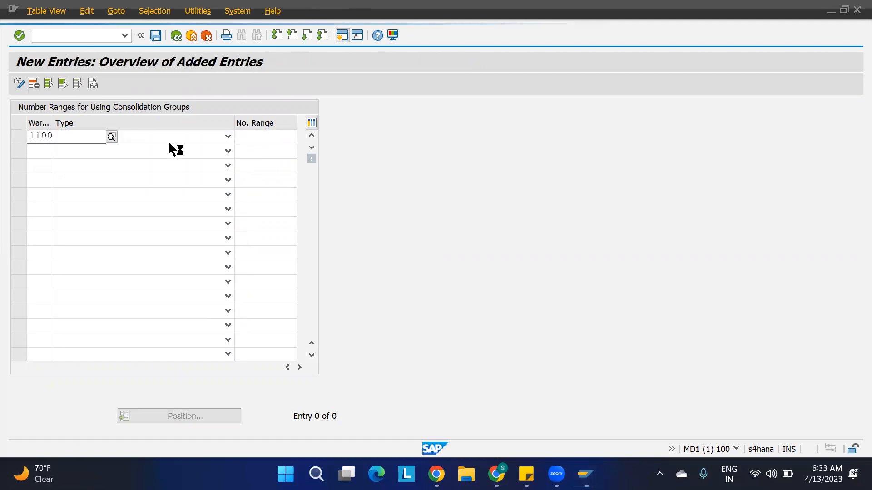
{"action": "left_click", "coordinate": [168, 140]}
{"action": "left_click", "coordinate": [167, 138]}
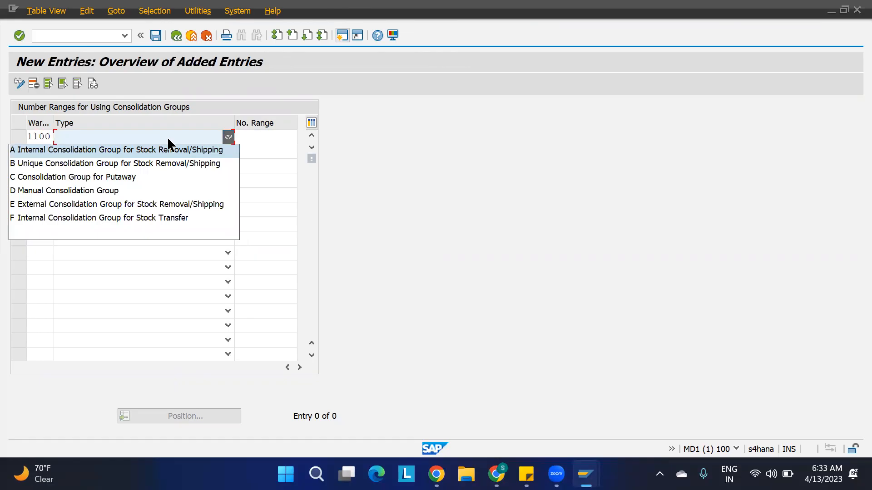
{"action": "left_click", "coordinate": [128, 176]}
{"action": "left_click", "coordinate": [263, 137]}
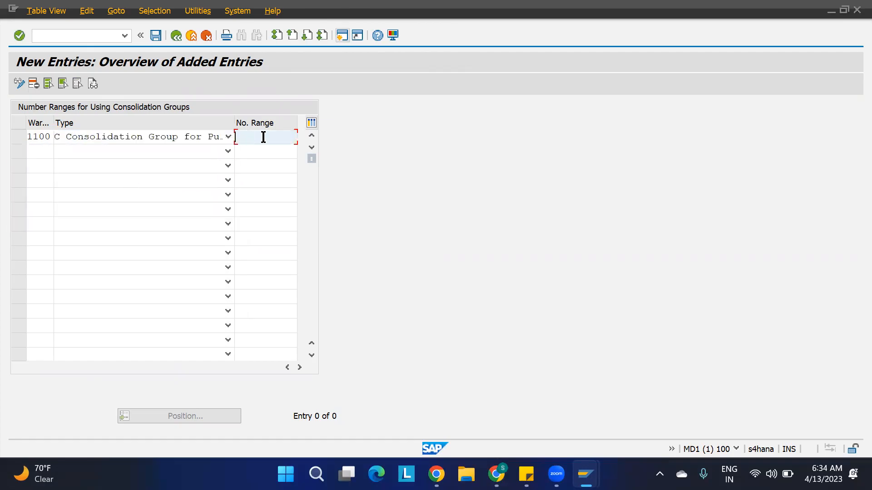
{"action": "type", "text": "cg"}
{"action": "key", "text": "F3"}
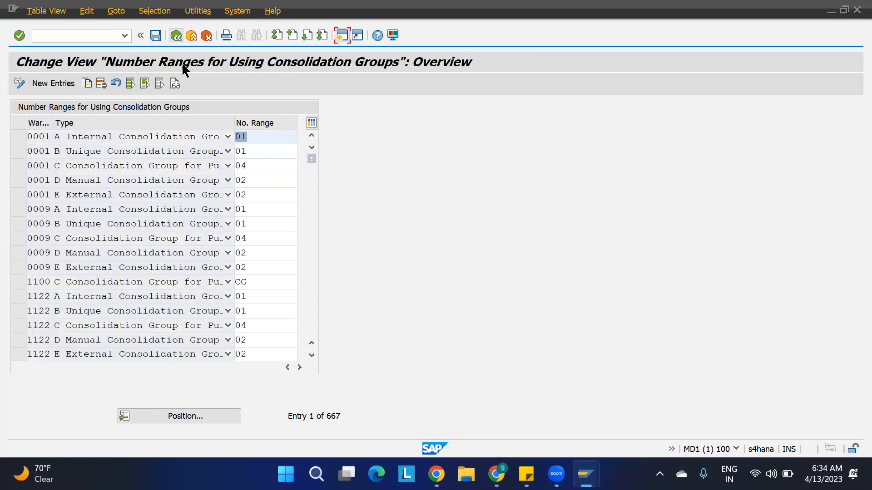
{"action": "left_click", "coordinate": [176, 35]}
{"action": "left_click", "coordinate": [152, 98]}
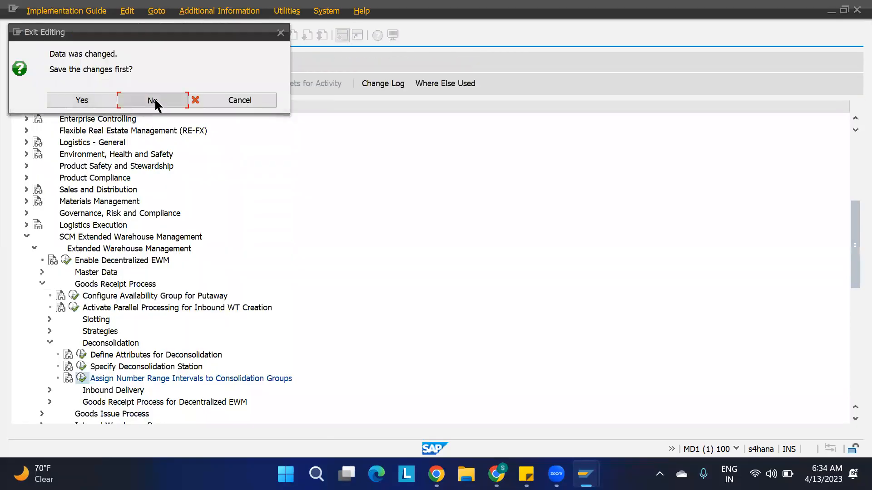
{"action": "left_click", "coordinate": [82, 378]}
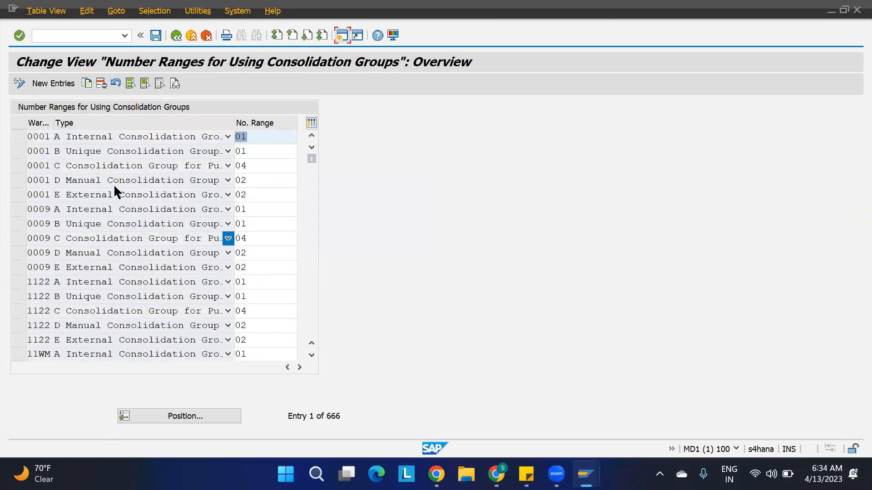
Copy warehouse 0001's rows A–E as new entries, setting the first to warehouse 1100 with range CG.
{"action": "left_click", "coordinate": [18, 137]}
{"action": "left_click", "coordinate": [17, 154]}
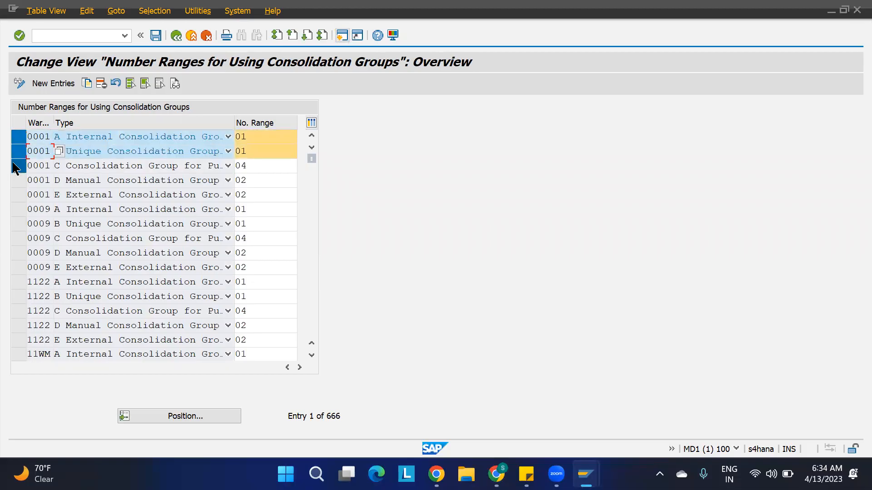
{"action": "left_click", "coordinate": [14, 166]}
{"action": "left_click", "coordinate": [14, 180]}
{"action": "left_click", "coordinate": [17, 195]}
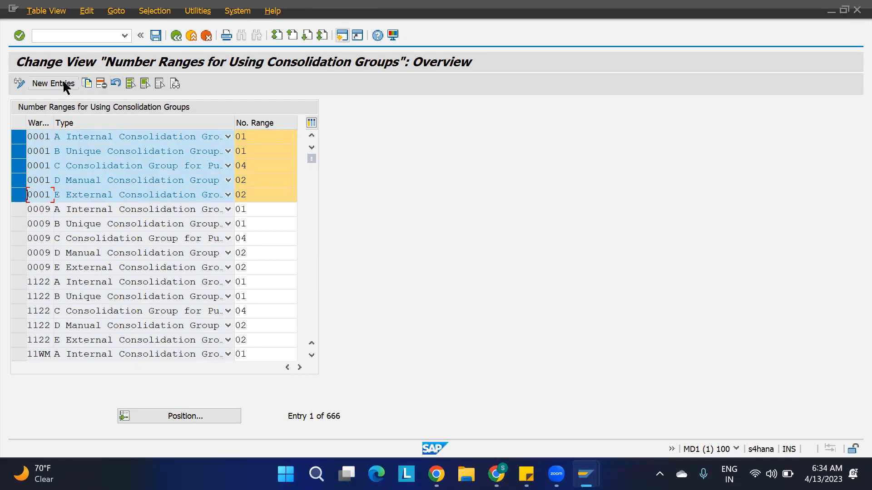
{"action": "left_click", "coordinate": [87, 83]}
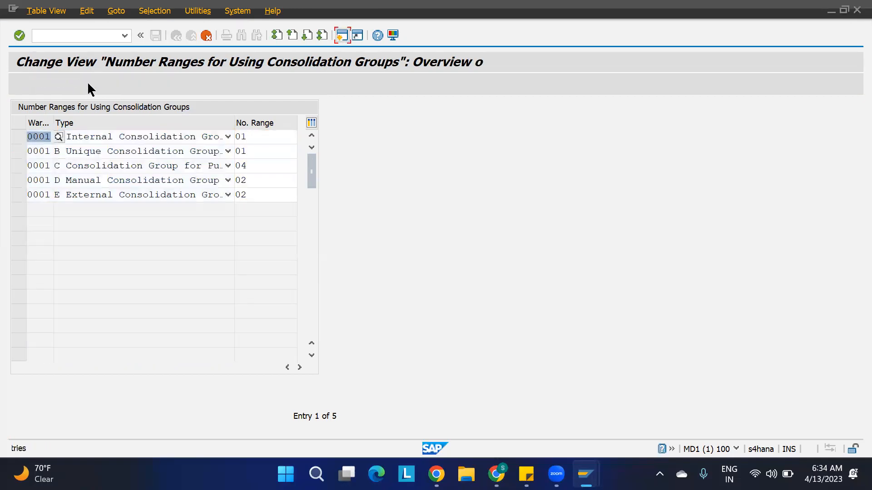
{"action": "type", "text": "1100"}
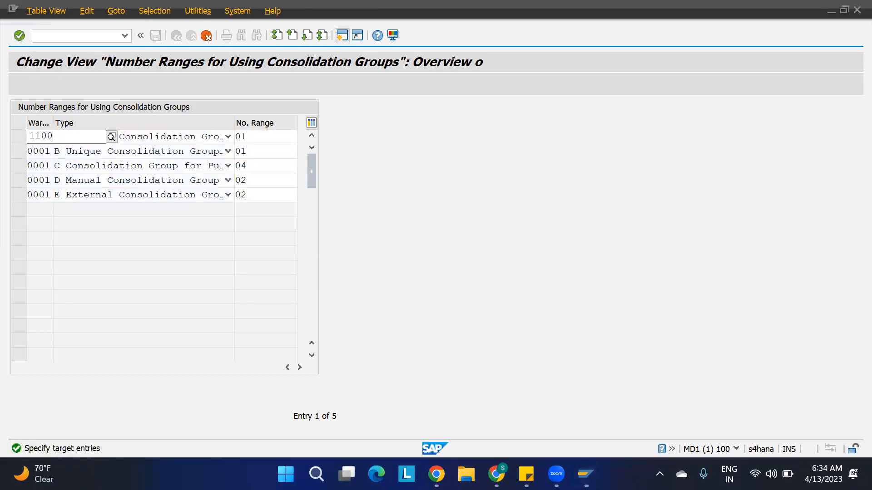
{"action": "key", "text": "Tab"}
{"action": "key", "text": "Tab"}
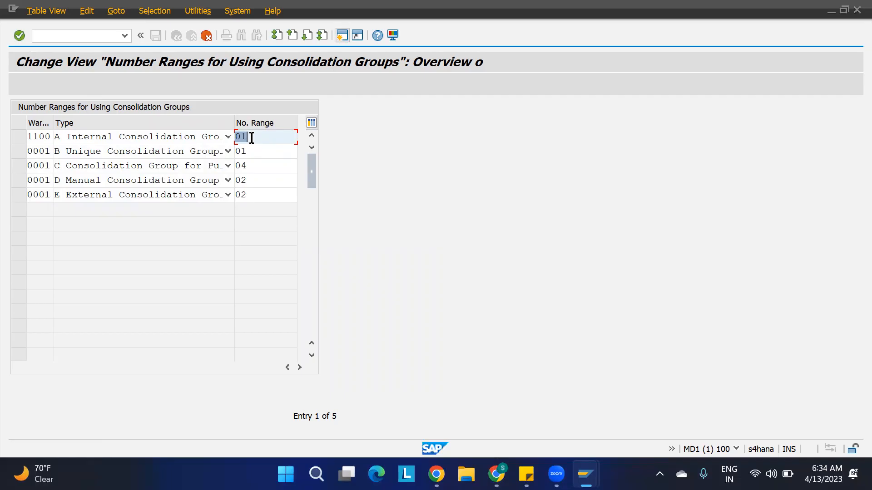
{"action": "type", "text": "cg"}
Change row 2 of the copied entries to warehouse 1100 with number range CG.
{"action": "left_click", "coordinate": [50, 151]}
{"action": "left_click_drag", "start_coordinate": [50, 151], "coordinate": [12, 160]}
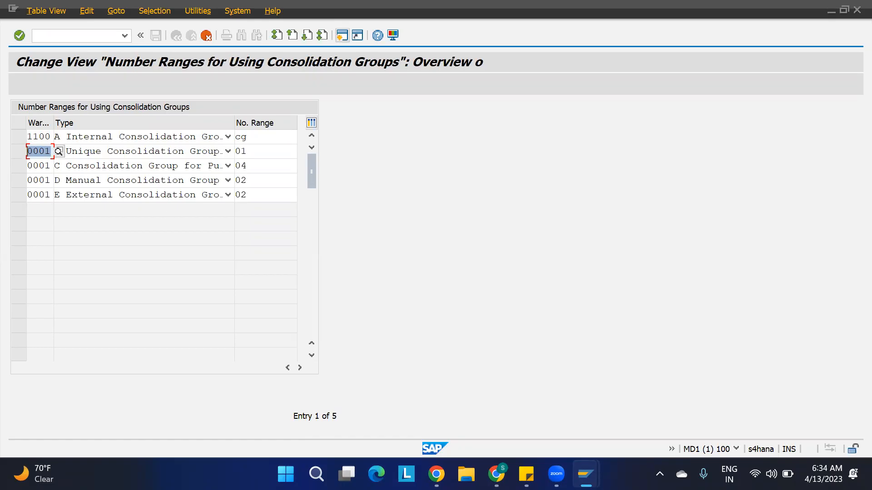
{"action": "mouse_move", "coordinate": [586, 474]}
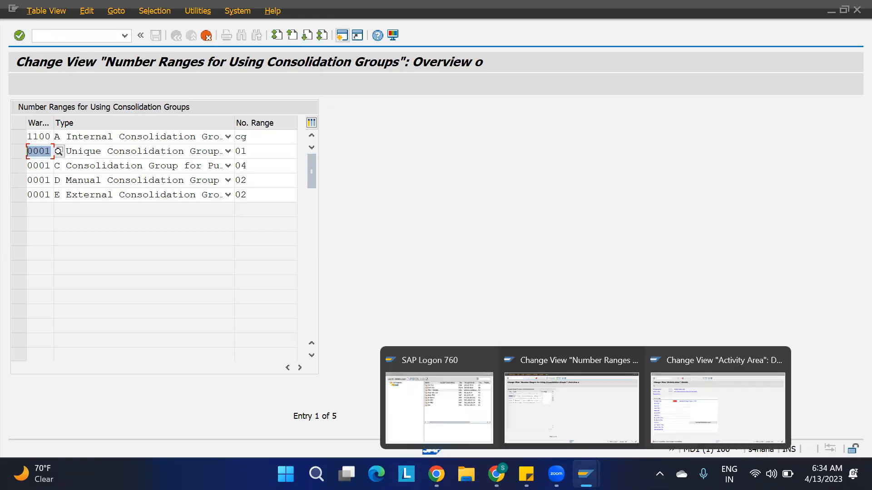
{"action": "left_click", "coordinate": [682, 410]}
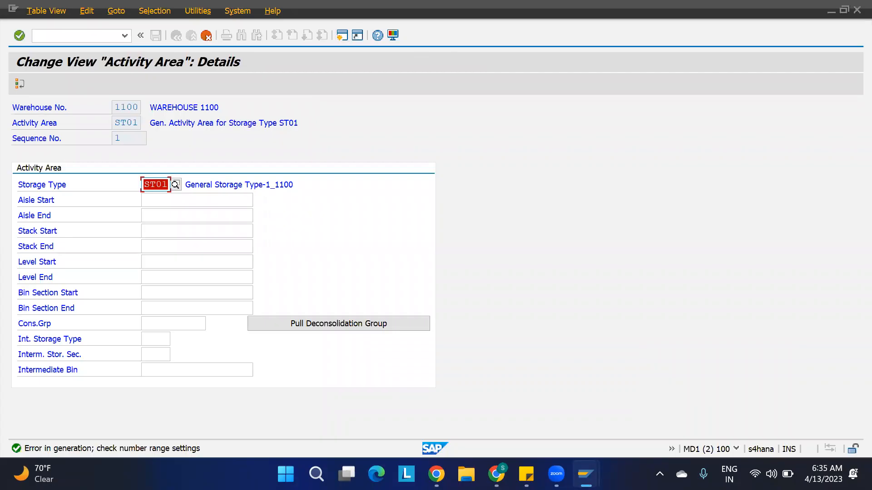
{"action": "mouse_move", "coordinate": [586, 474]}
{"action": "left_click", "coordinate": [561, 417]}
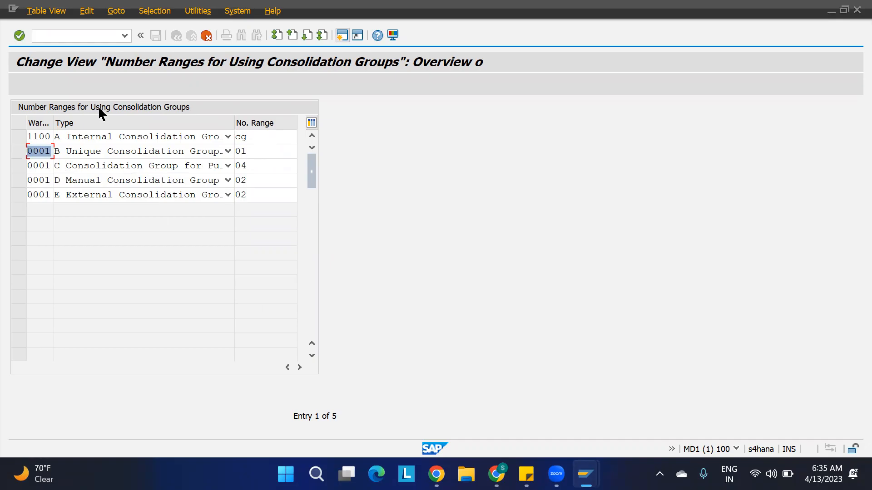
{"action": "type", "text": "1100"}
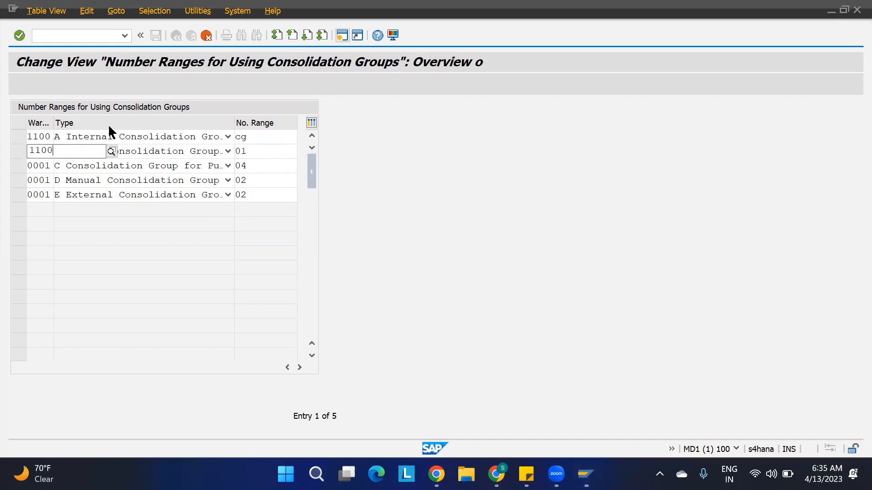
{"action": "key", "text": "Tab"}
{"action": "type", "text": "cg"}
{"action": "key", "text": "Tab"}
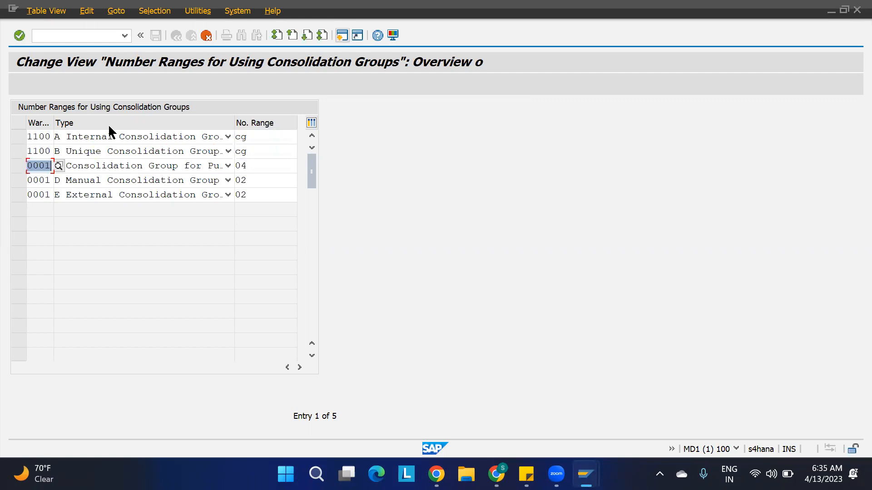
Set rows 3, 4 and 5 to warehouse 1100 with number range CG.
{"action": "type", "text": "1100"}
{"action": "key", "text": "Tab"}
{"action": "type", "text": "cg"}
{"action": "key", "text": "Tab"}
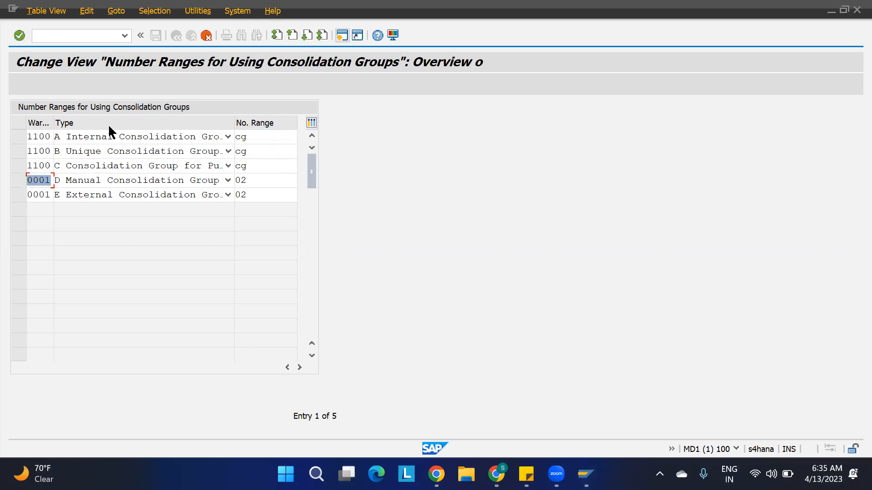
{"action": "type", "text": "1100"}
{"action": "key", "text": "Tab"}
{"action": "type", "text": "cg"}
{"action": "key", "text": "Tab"}
{"action": "type", "text": "1100"}
{"action": "key", "text": "Tab"}
{"action": "type", "text": "cg"}
{"action": "key", "text": "Tab"}
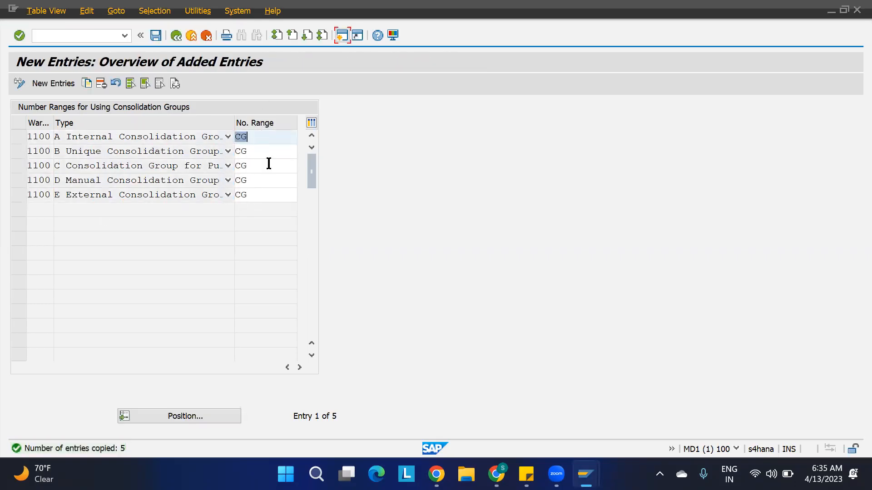
Save the new number range entries under the EWM PROJECT customizing request.
{"action": "key", "text": "ctrl+s"}
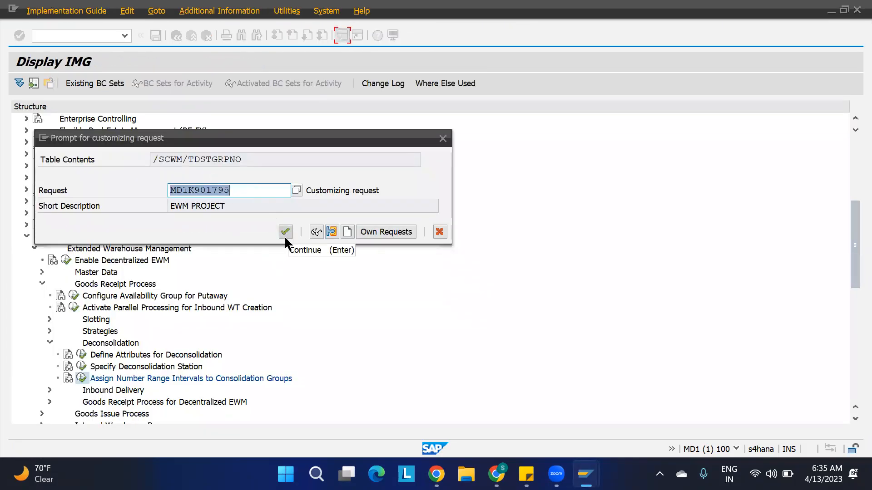
{"action": "left_click", "coordinate": [284, 236]}
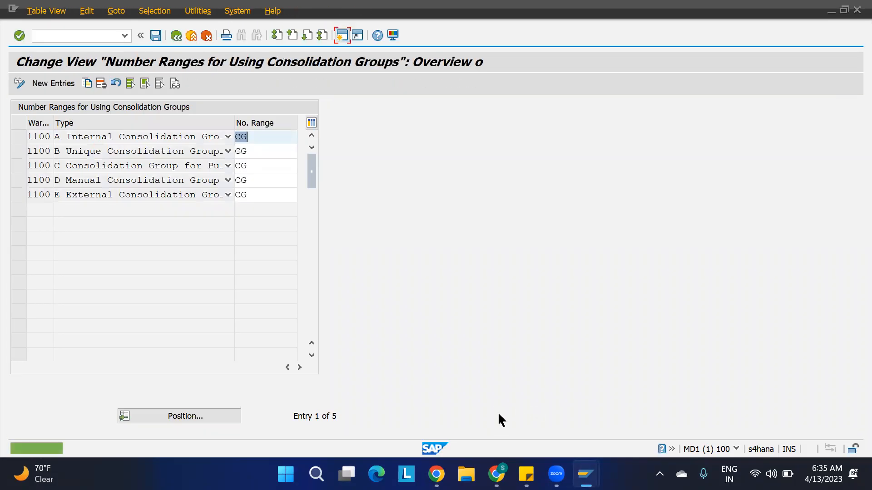
{"action": "left_click", "coordinate": [498, 414]}
{"action": "left_click", "coordinate": [323, 321]}
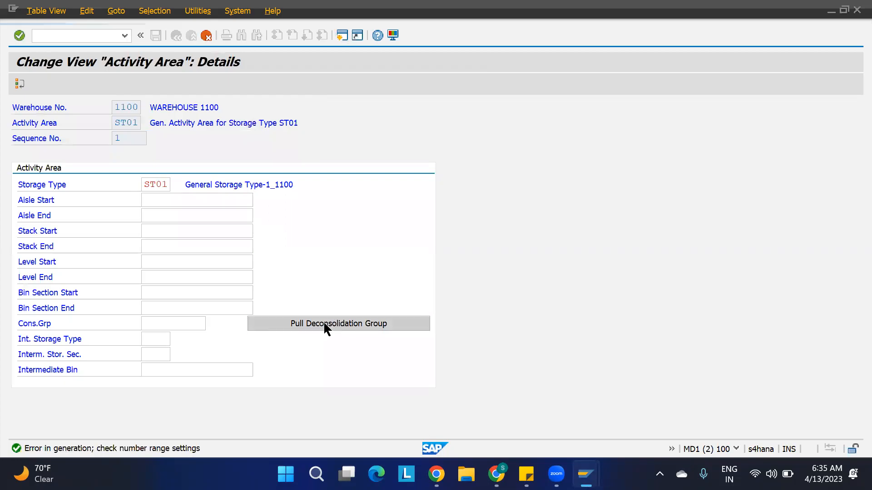
{"action": "left_click_drag", "start_coordinate": [173, 323], "coordinate": [213, 328]}
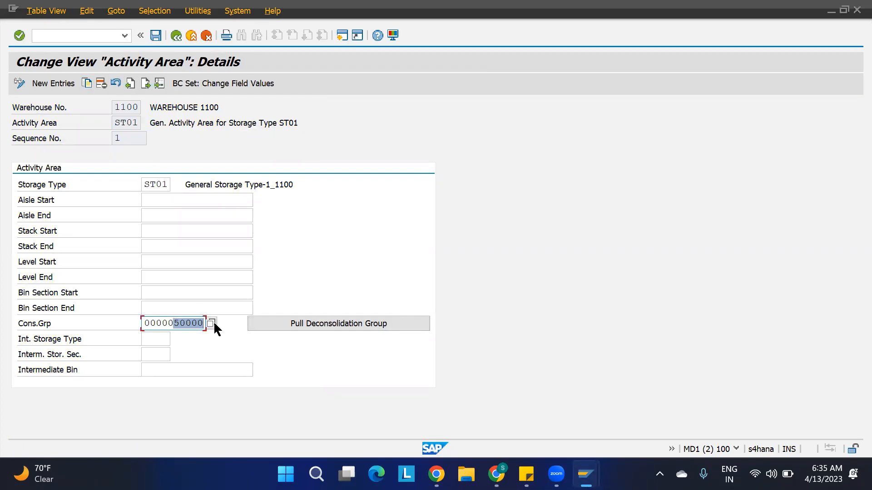
{"action": "left_click", "coordinate": [146, 85]}
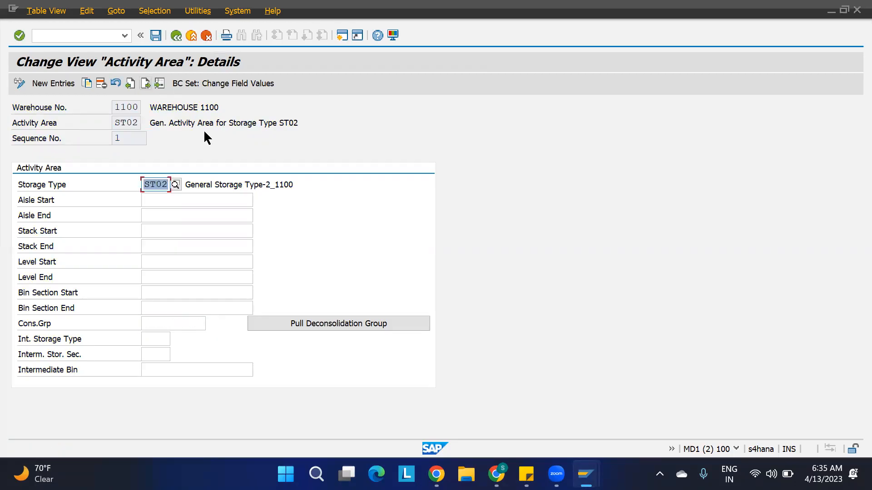
{"action": "left_click", "coordinate": [309, 323]}
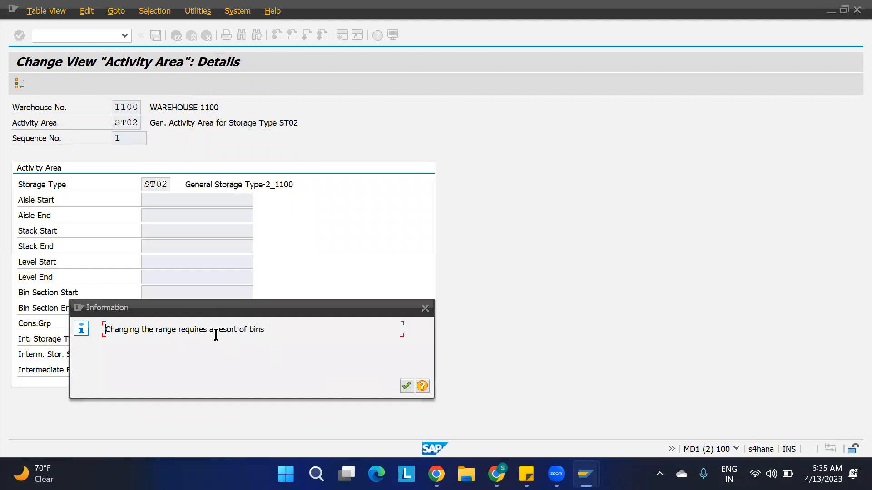
{"action": "left_click", "coordinate": [407, 387]}
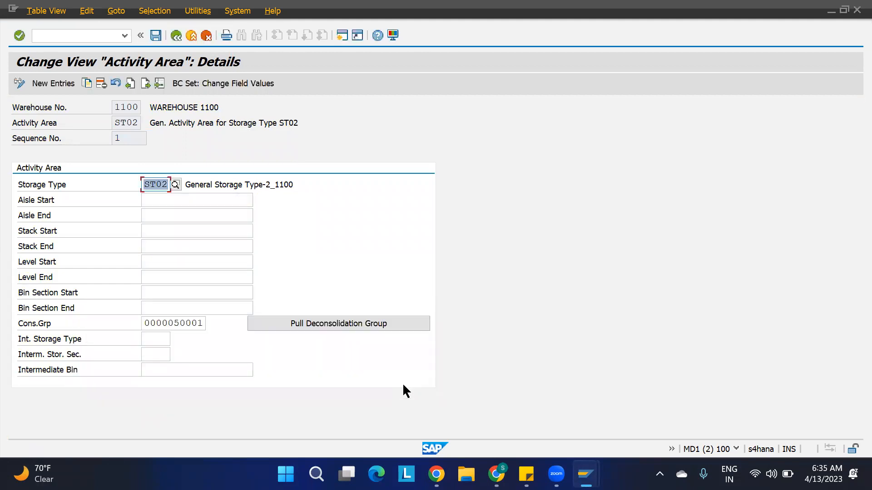
{"action": "left_click", "coordinate": [147, 83]}
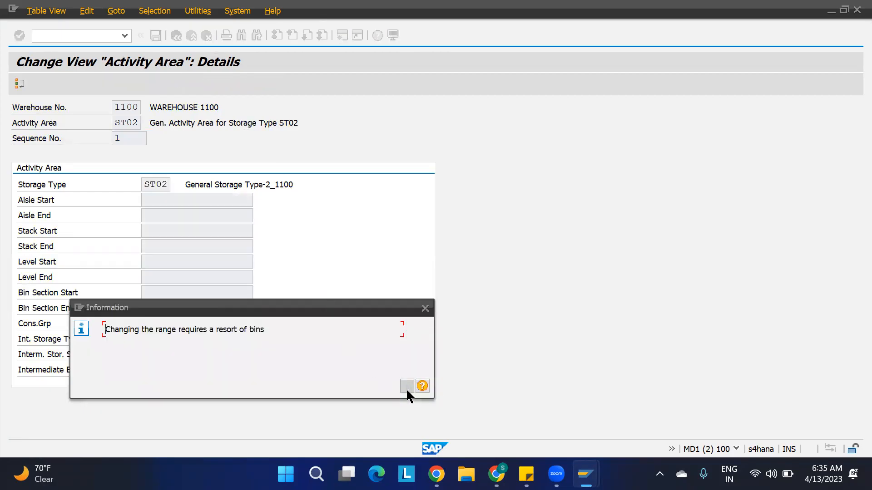
{"action": "left_click", "coordinate": [407, 387]}
{"action": "left_click", "coordinate": [358, 324]}
{"action": "left_click", "coordinate": [407, 386]}
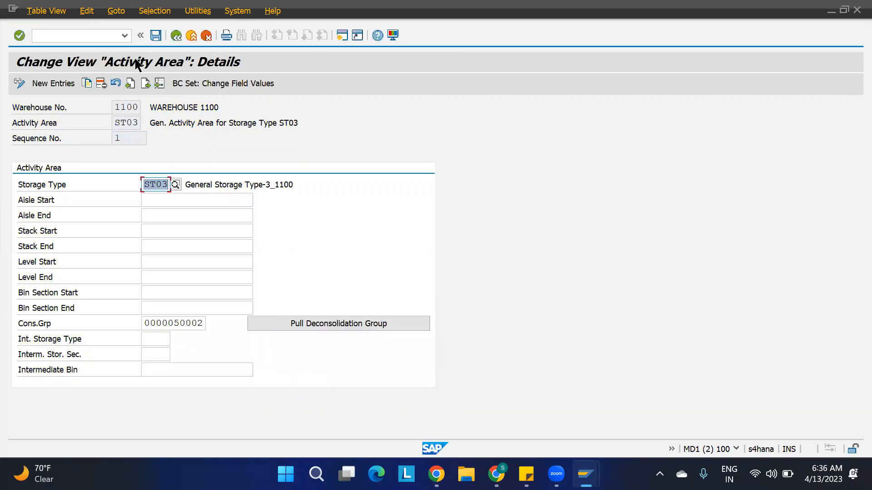
{"action": "left_click", "coordinate": [146, 83]}
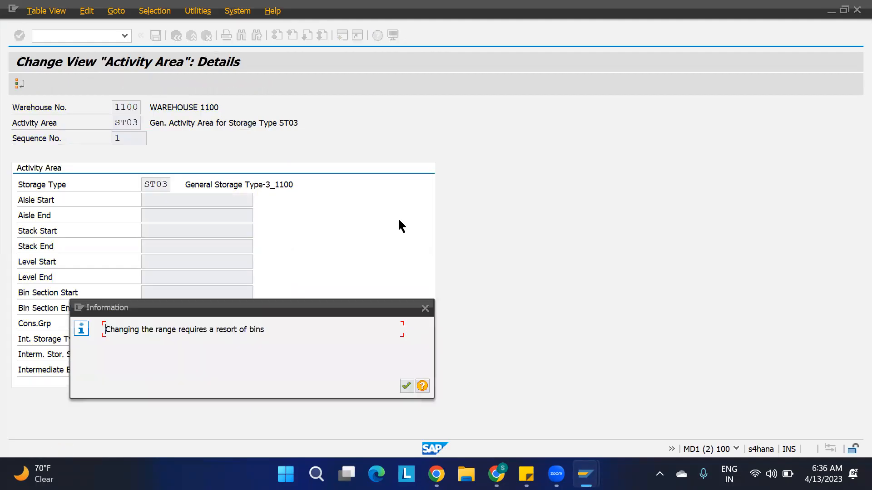
{"action": "left_click", "coordinate": [403, 387]}
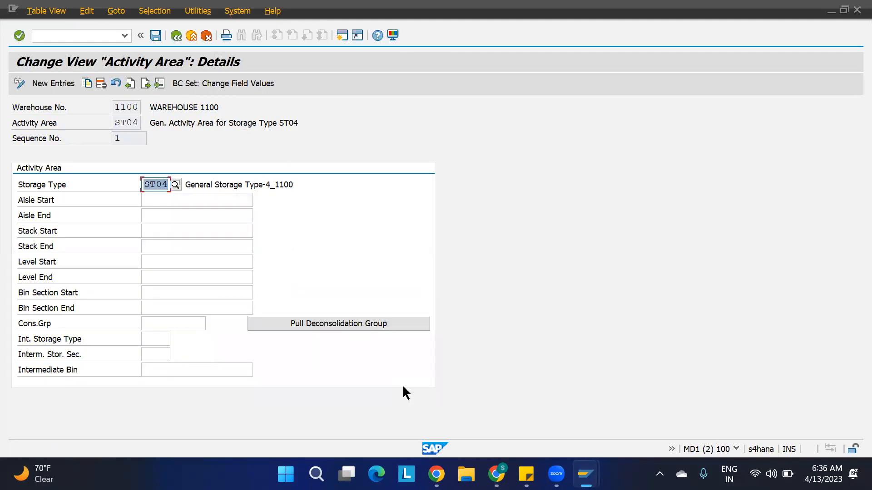
{"action": "left_click", "coordinate": [369, 324]}
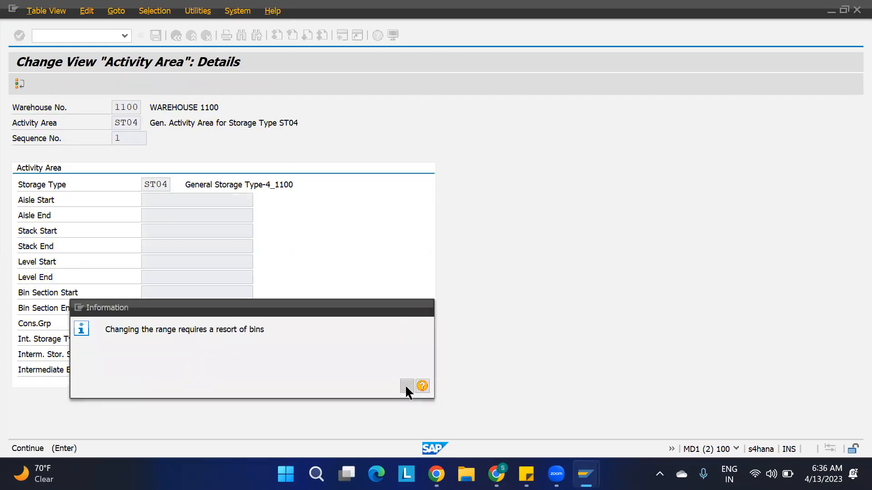
{"action": "left_click", "coordinate": [406, 386]}
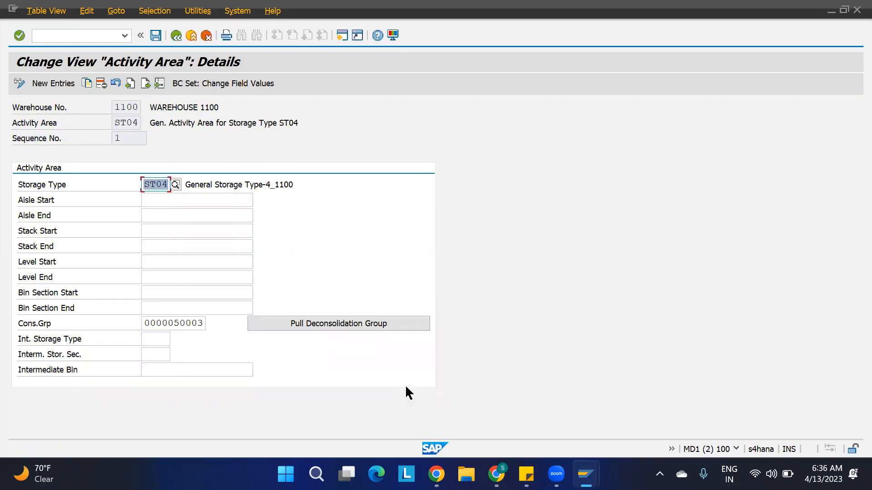
{"action": "left_click", "coordinate": [156, 35]}
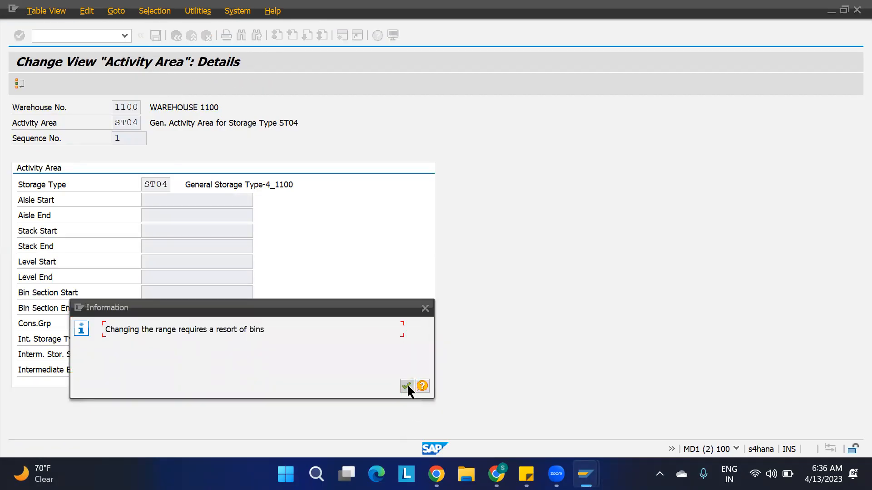
{"action": "left_click", "coordinate": [407, 385]}
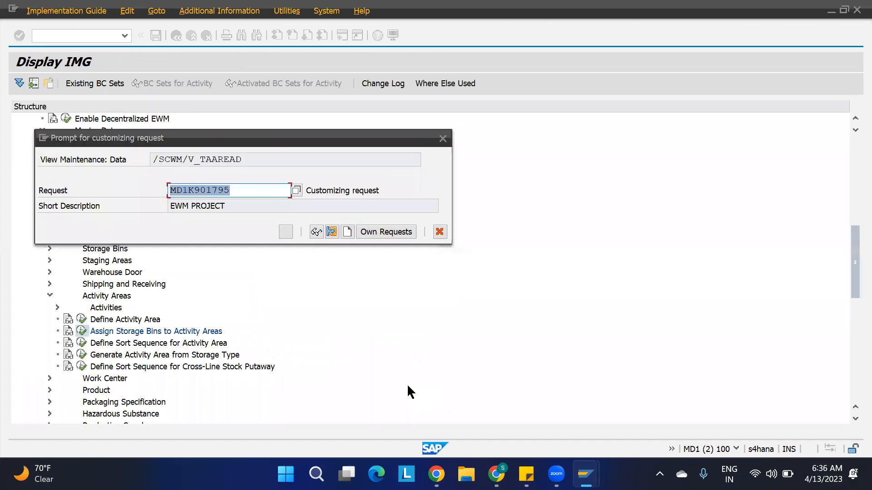
{"action": "left_click", "coordinate": [286, 232]}
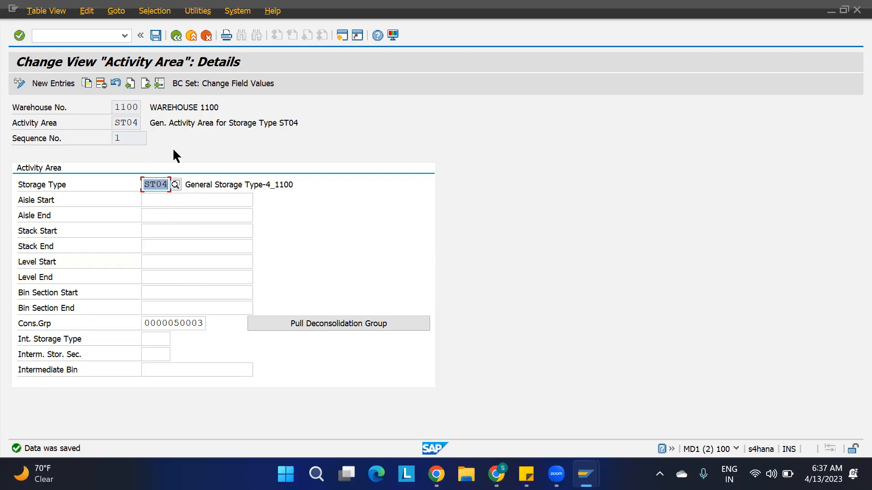
{"action": "key", "text": "ctrl+s"}
{"action": "mouse_move", "coordinate": [586, 474]}
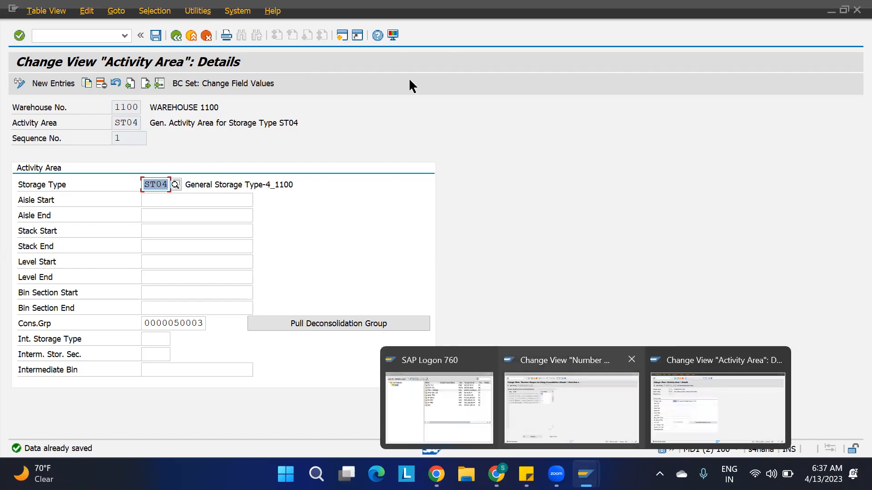
In a new session, run /SCWM/SBS for warehouse 1100 and generate the bin sorting.
{"action": "left_click", "coordinate": [342, 36]}
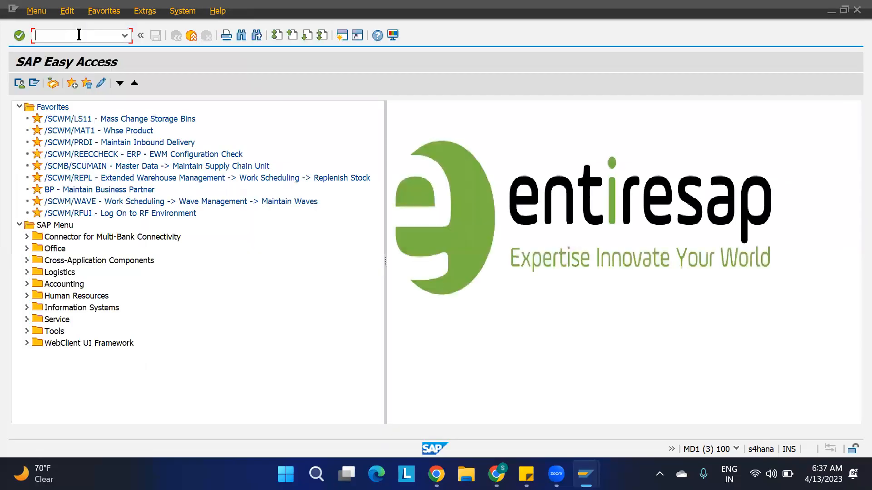
{"action": "type", "text": "/n/scwm/sbst"}
{"action": "key", "text": "Return"}
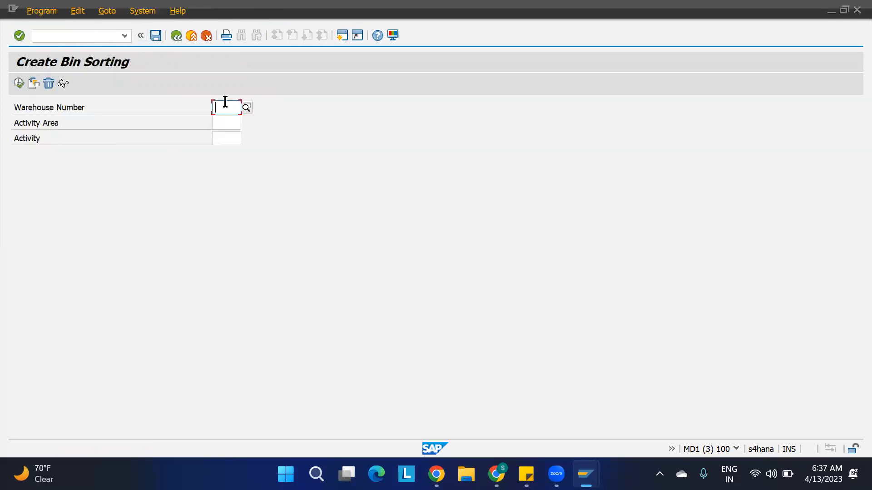
{"action": "type", "text": "1100"}
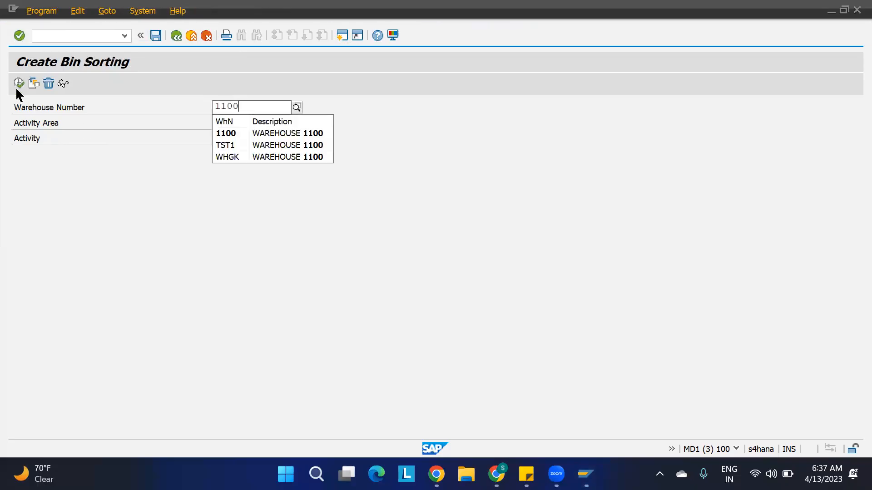
{"action": "left_click", "coordinate": [19, 82]}
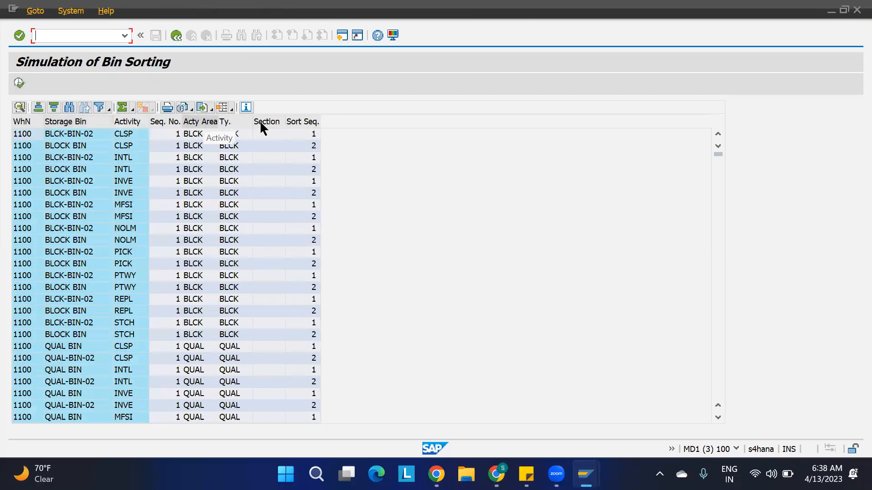
{"action": "left_click", "coordinate": [18, 82]}
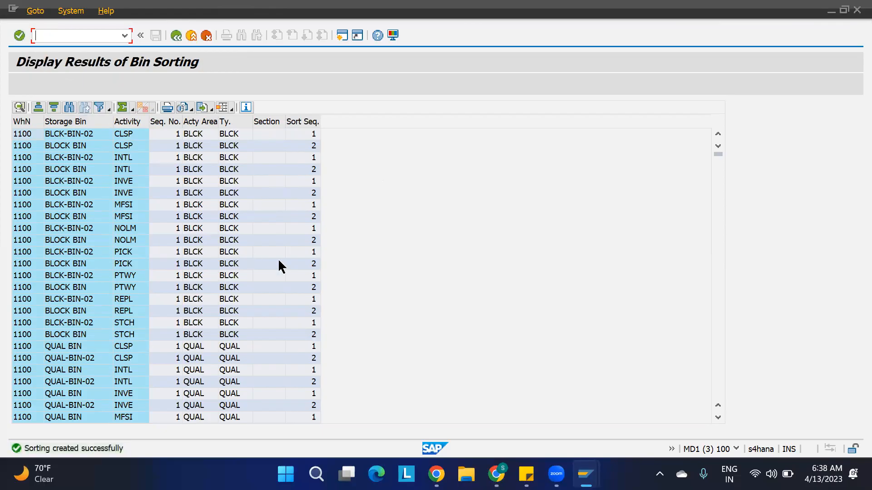
Go back from the bin sorting results to the Create Bin Sorting screen for warehouse 1100.
{"action": "left_click", "coordinate": [177, 36]}
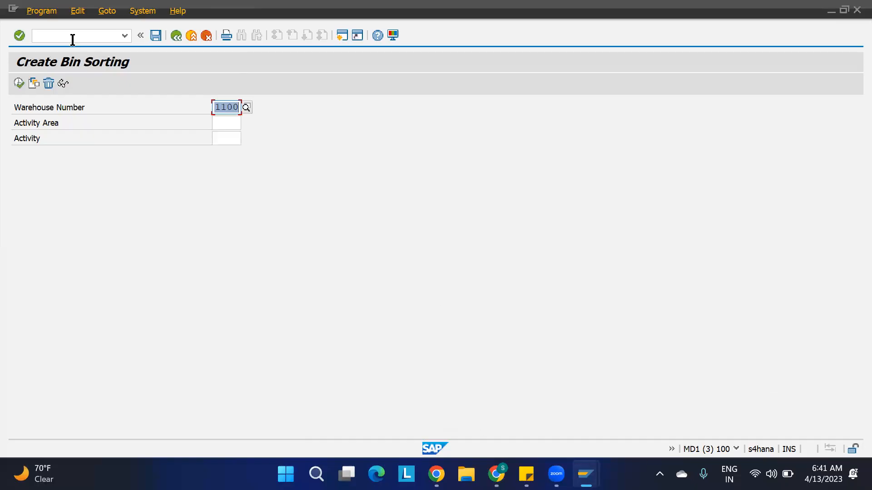
Return to Easy Access with /n and expand Logistics > SCM EWM > Extended Warehouse Management.
{"action": "left_click", "coordinate": [72, 39]}
{"action": "type", "text": "/n"}
{"action": "key", "text": "Return"}
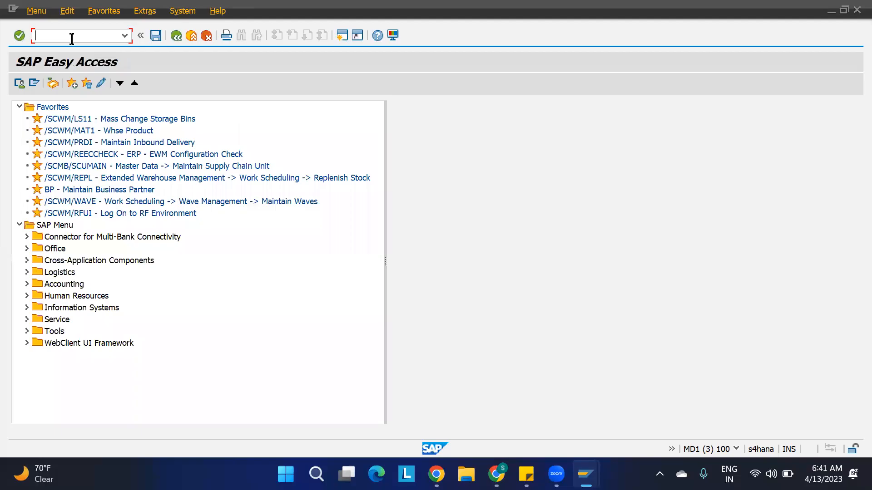
{"action": "left_click", "coordinate": [27, 272]}
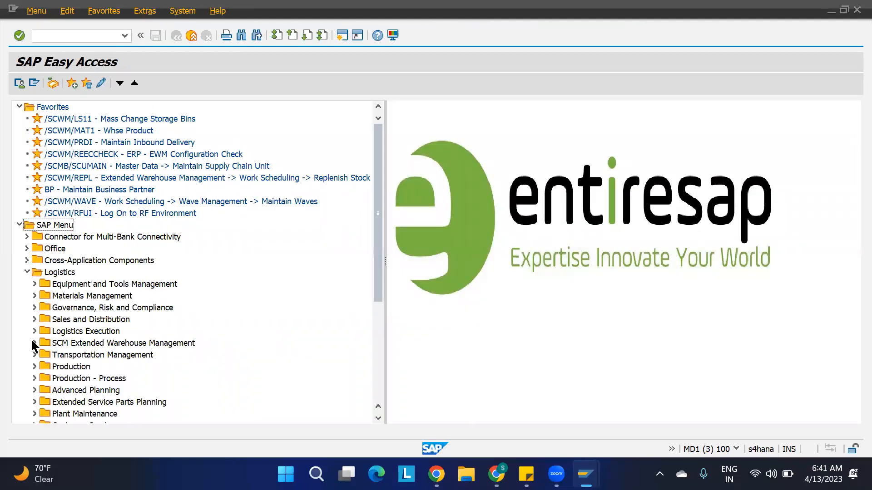
{"action": "left_click", "coordinate": [33, 343]}
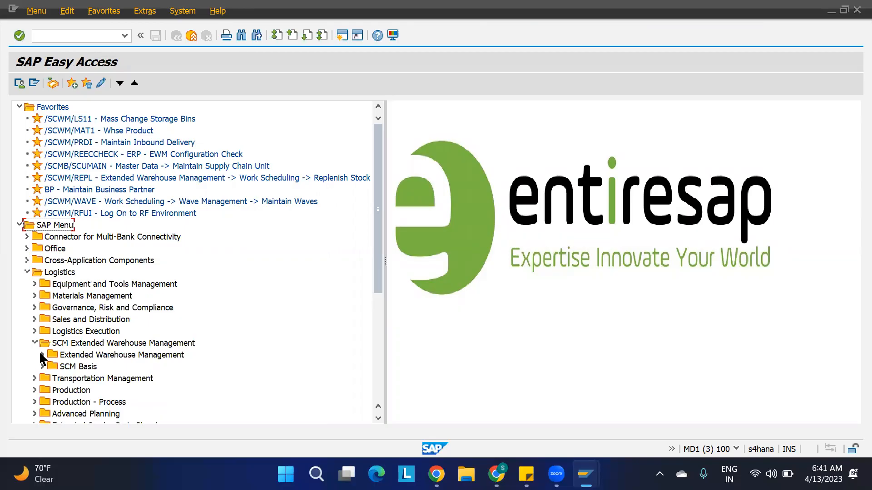
{"action": "left_click", "coordinate": [41, 354]}
{"action": "scroll", "coordinate": [114, 388], "scroll_direction": "down", "scroll_amount": 2}
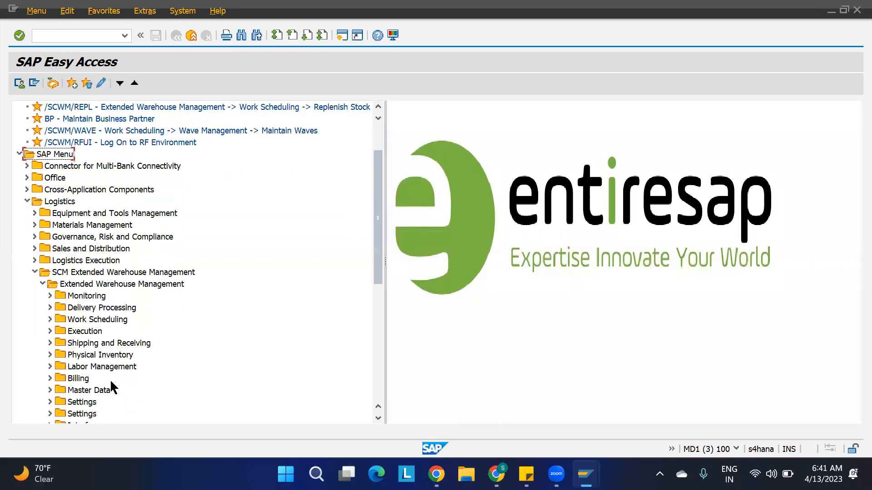
{"action": "scroll", "coordinate": [113, 388], "scroll_direction": "down", "scroll_amount": 3}
Expand Settings > Shipping and Receiving and select inbound staging area and door determination.
{"action": "left_click", "coordinate": [62, 284]}
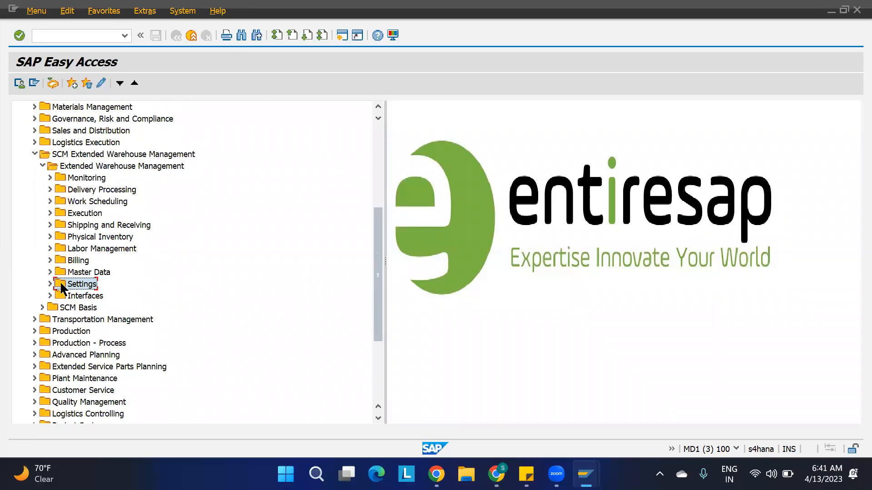
{"action": "left_click", "coordinate": [50, 283]}
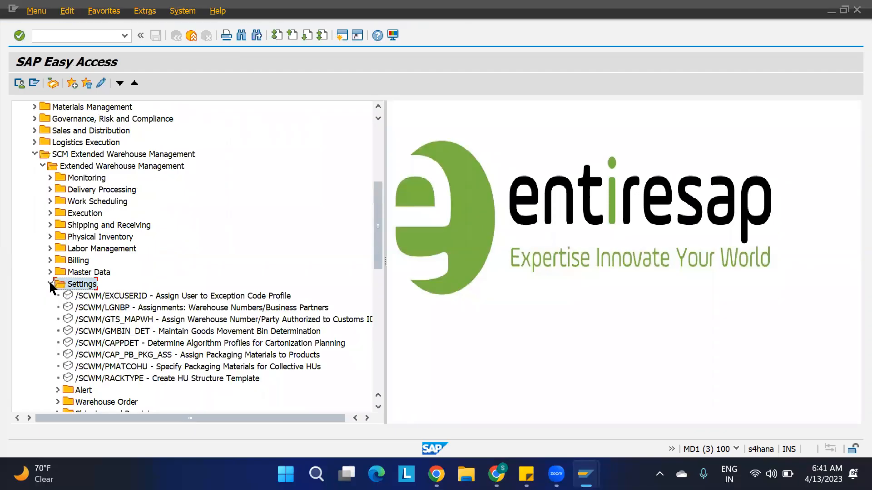
{"action": "scroll", "coordinate": [113, 355], "scroll_direction": "down", "scroll_amount": 2}
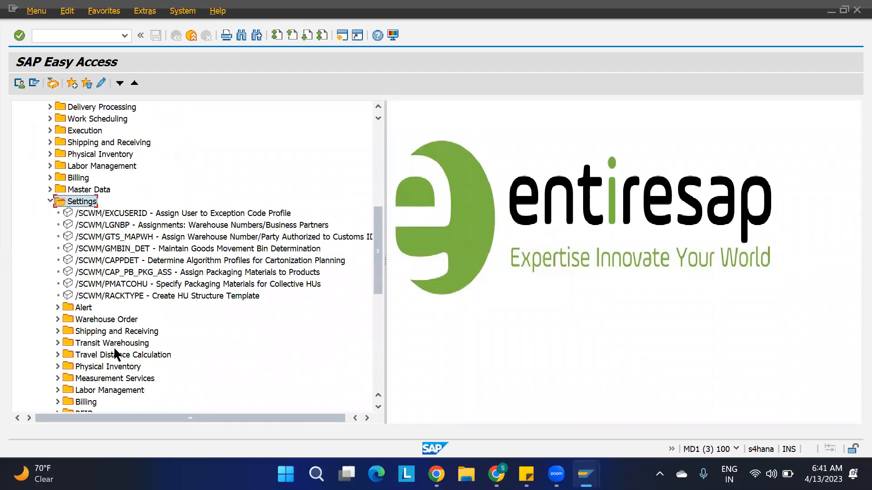
{"action": "left_click", "coordinate": [128, 333]}
{"action": "left_click", "coordinate": [58, 333]}
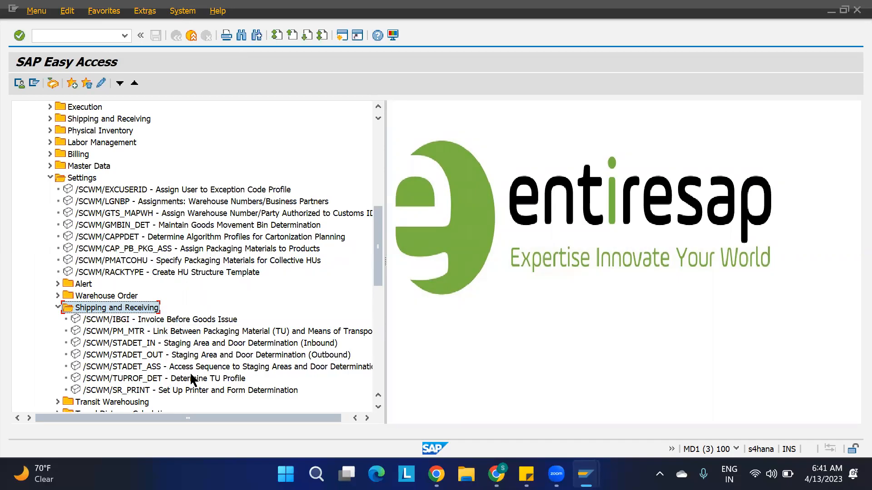
{"action": "left_click", "coordinate": [198, 356]}
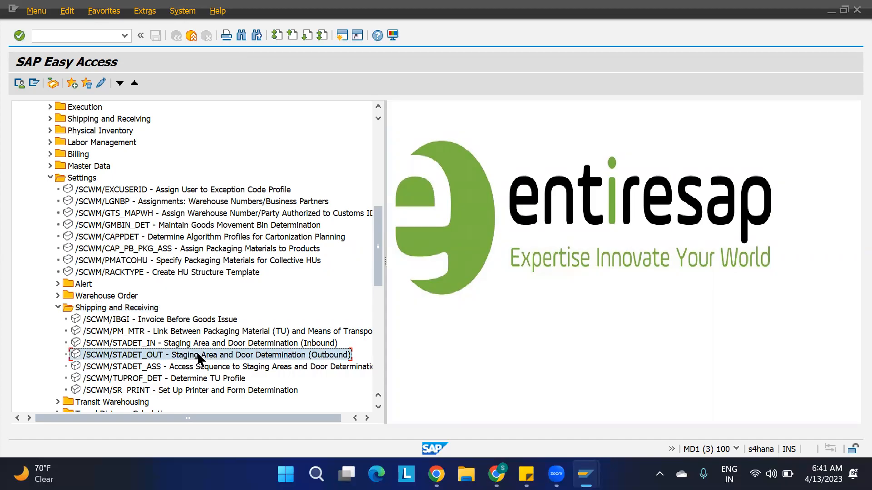
{"action": "left_click", "coordinate": [240, 344]}
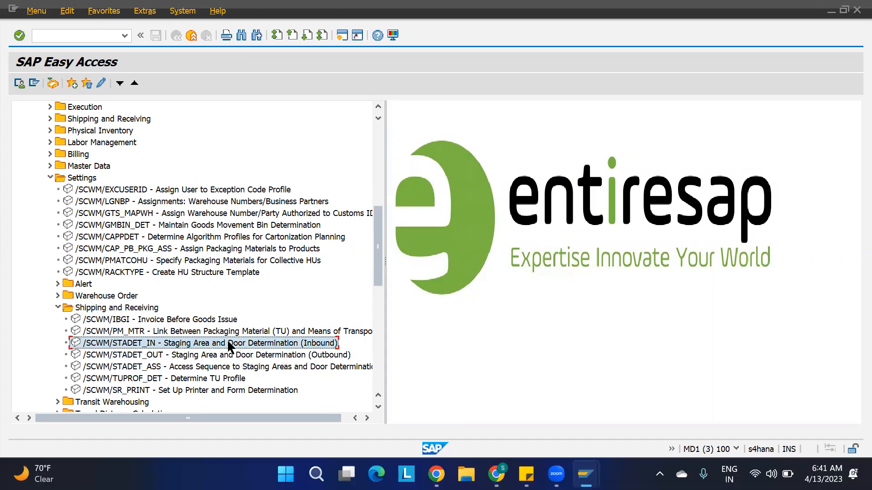
Open /SCWM/STADET_IN, add a new entry, and set its HU type to 11H1.
{"action": "double_click", "coordinate": [210, 344]}
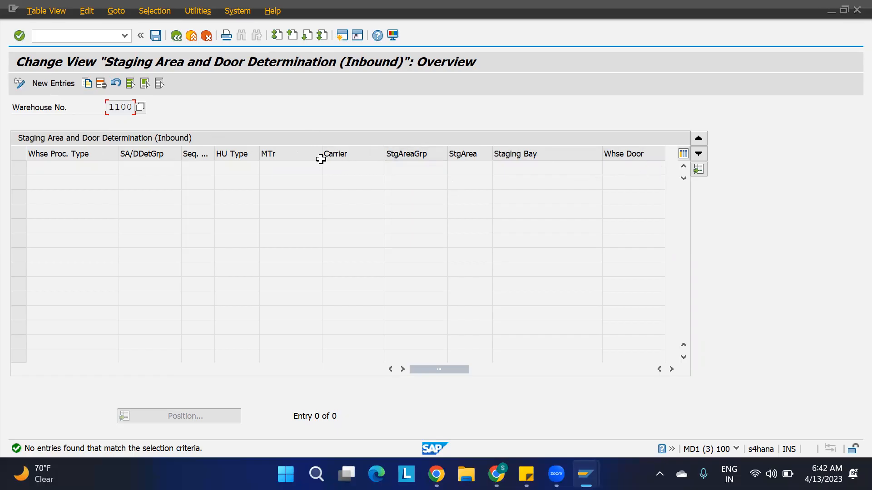
{"action": "left_click", "coordinate": [49, 85]}
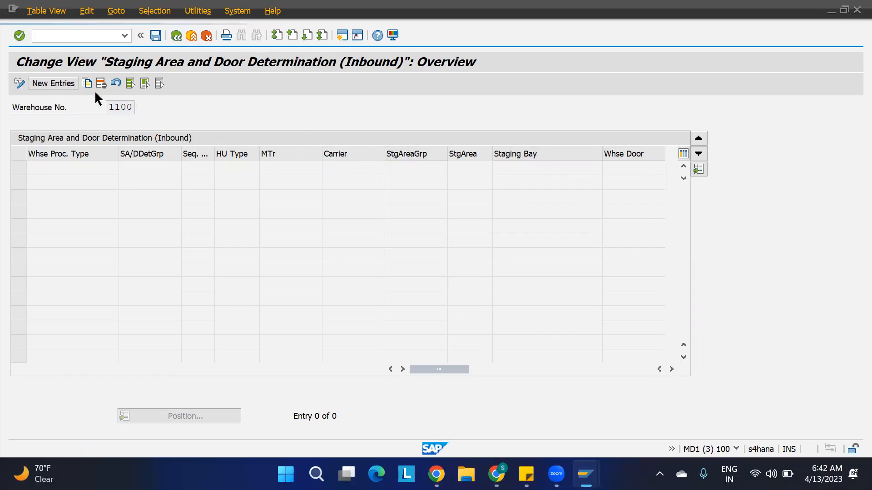
{"action": "left_click", "coordinate": [234, 165]}
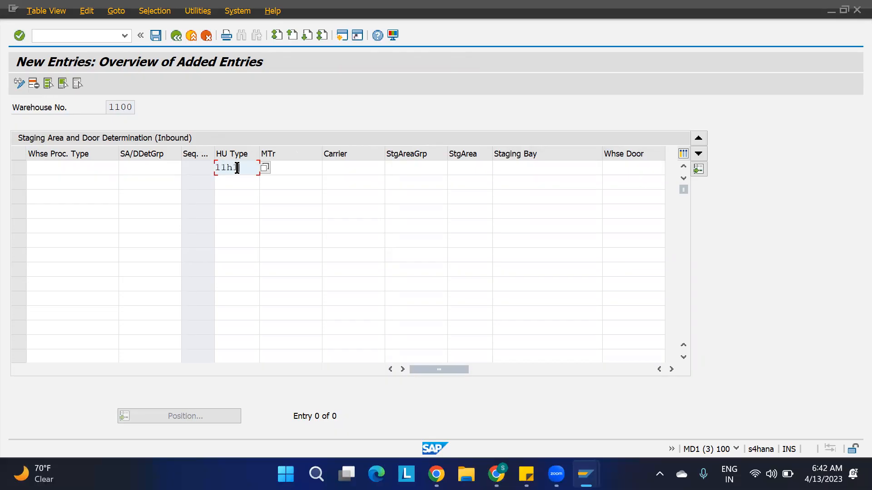
{"action": "key", "text": "Tab"}
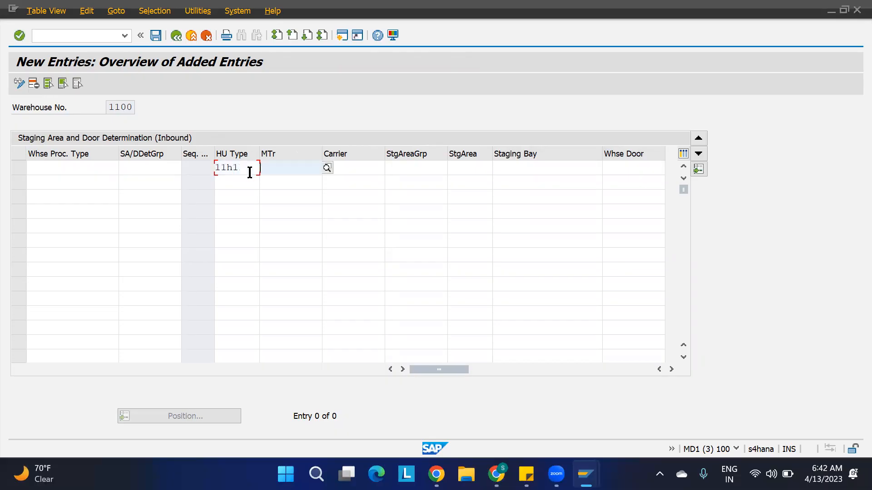
{"action": "left_click", "coordinate": [244, 167]}
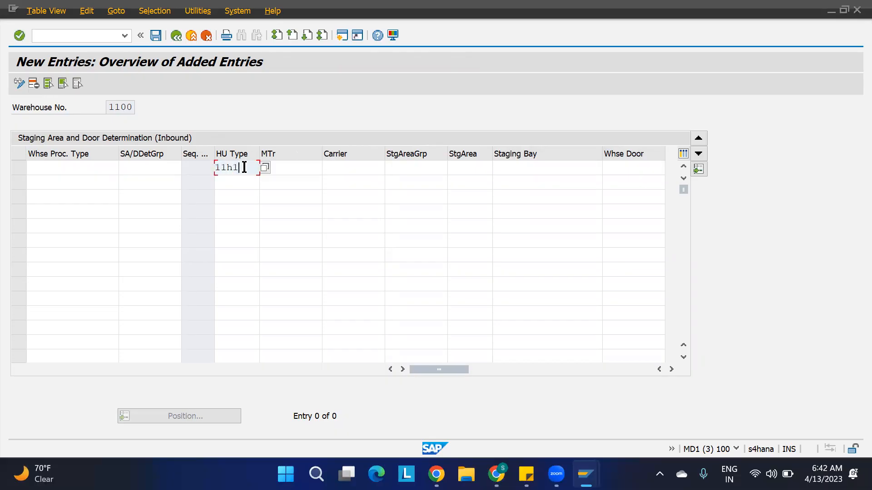
{"action": "key", "text": "Caps_Lock"}
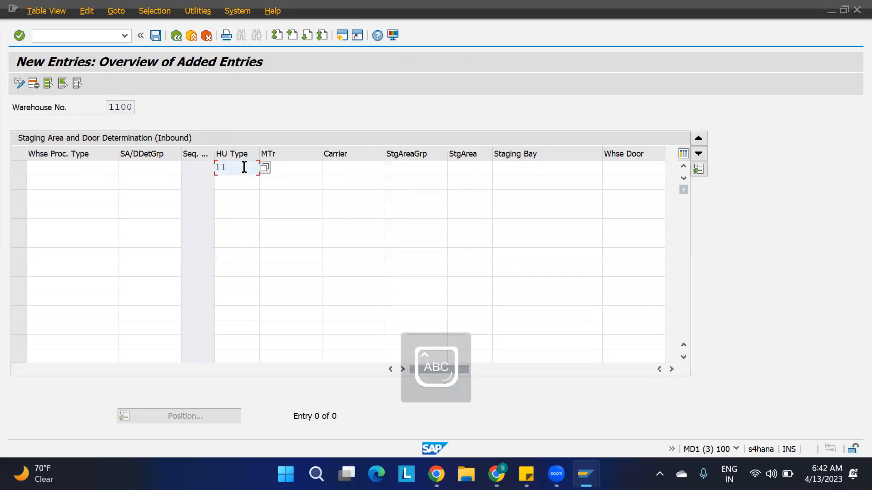
{"action": "type", "text": "H1"}
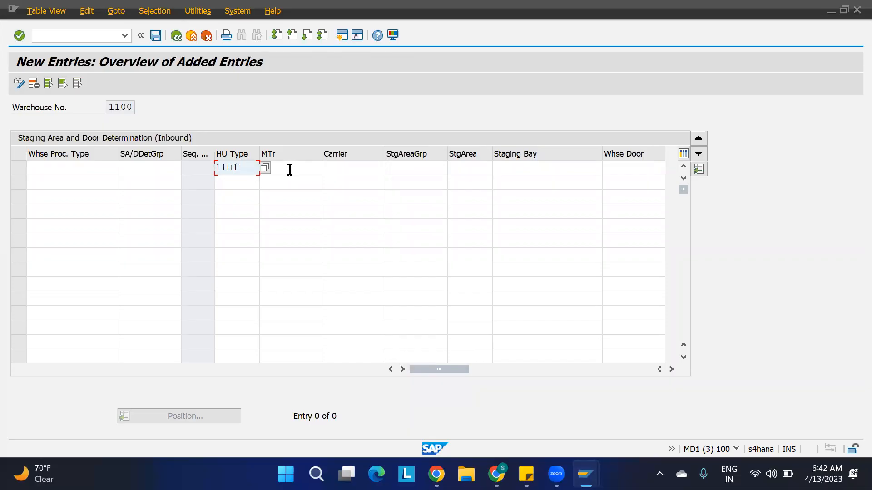
Fill in staging area group 11GR and staging area GRA1 for the new row.
{"action": "left_click", "coordinate": [425, 169]}
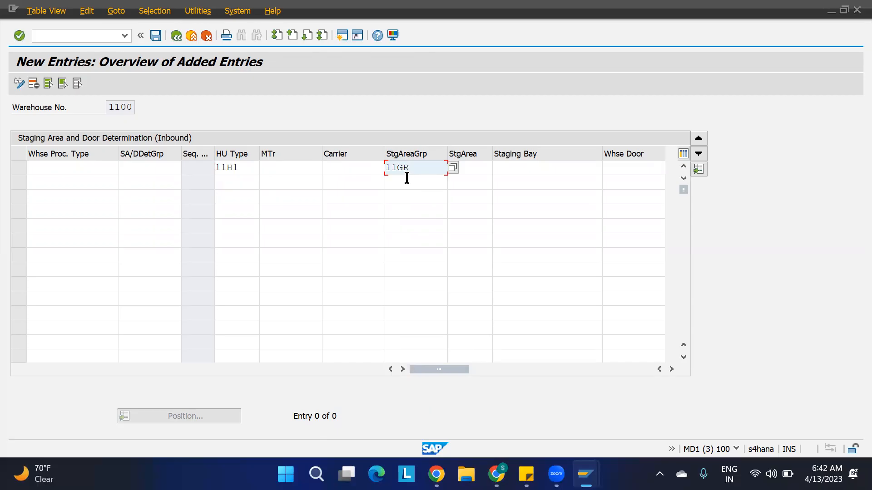
{"action": "key", "text": "Tab"}
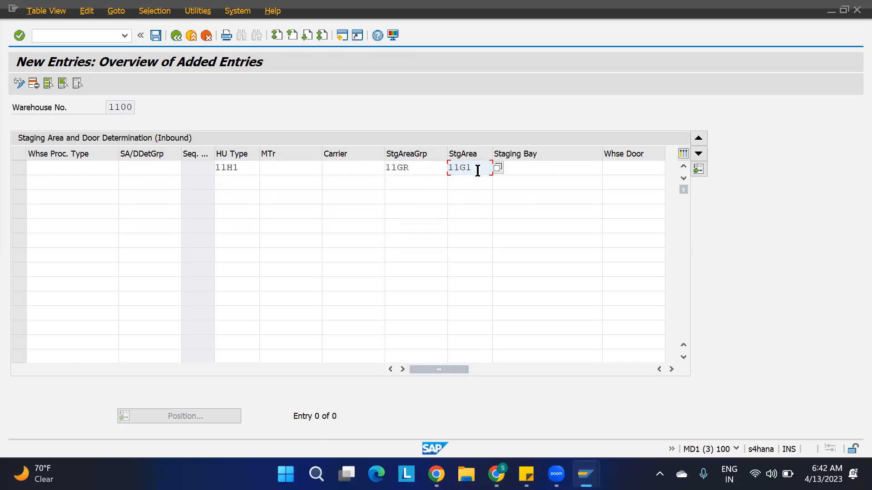
{"action": "type", "text": "1"}
{"action": "key", "text": "BackSpace"}
{"action": "type", "text": "GRA1"}
{"action": "mouse_move", "coordinate": [496, 473]}
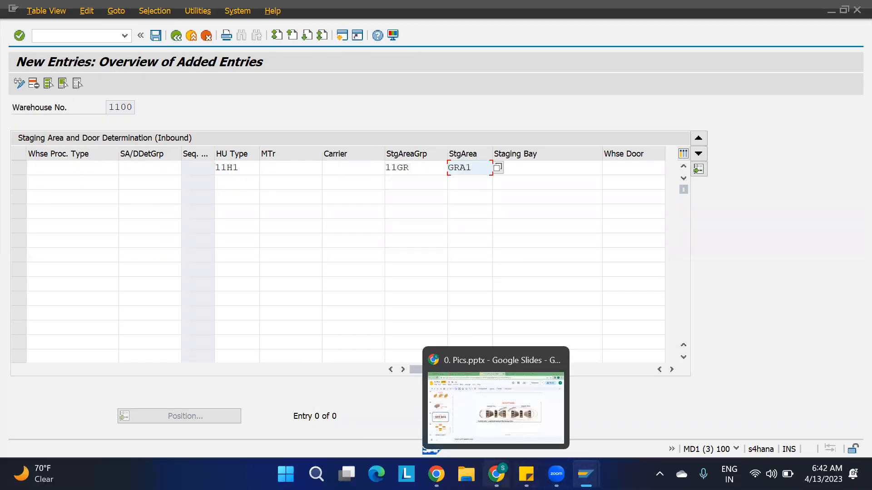
{"action": "left_click", "coordinate": [494, 418]}
{"action": "left_click", "coordinate": [611, 13]}
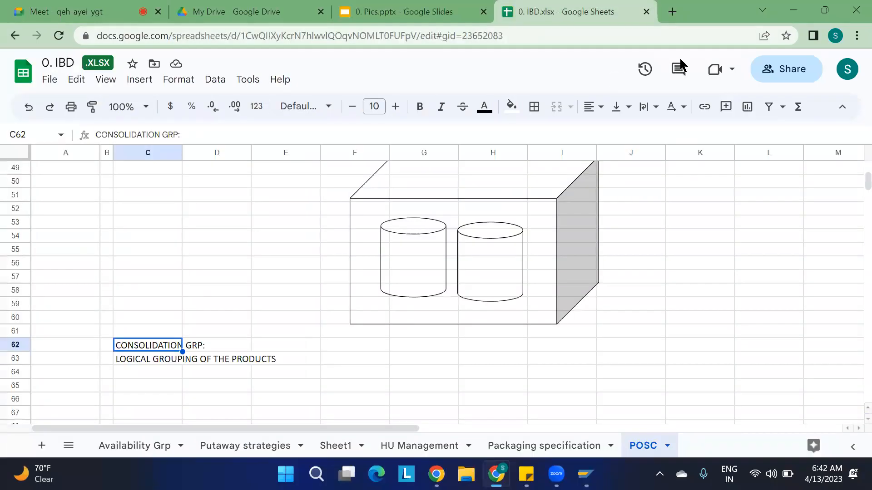
{"action": "scroll", "coordinate": [207, 278], "scroll_direction": "up", "scroll_amount": 15}
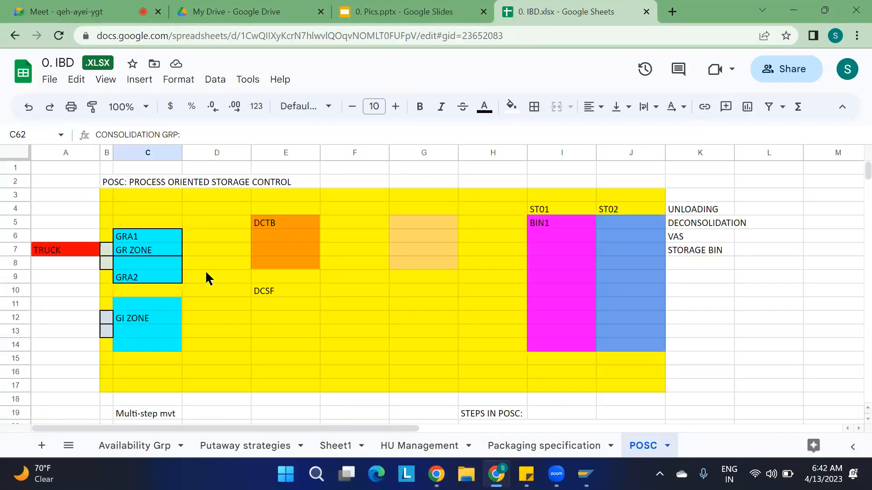
{"action": "left_click", "coordinate": [139, 237]}
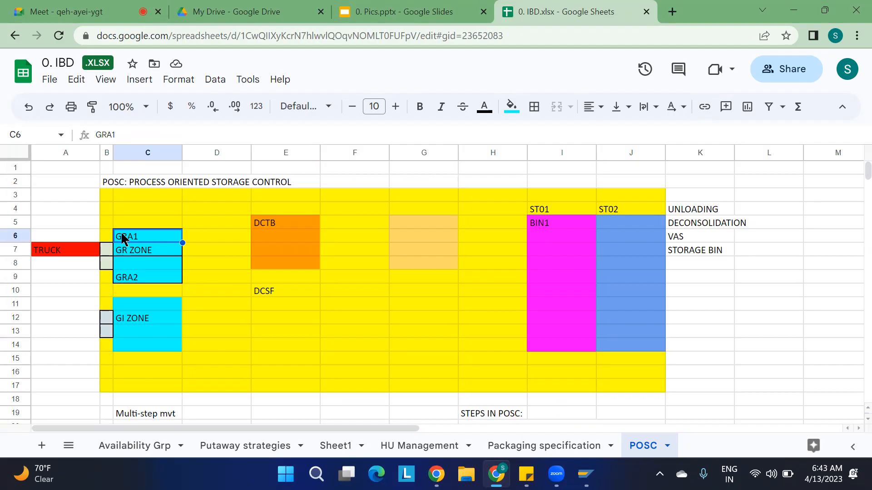
{"action": "key", "text": "alt+Tab"}
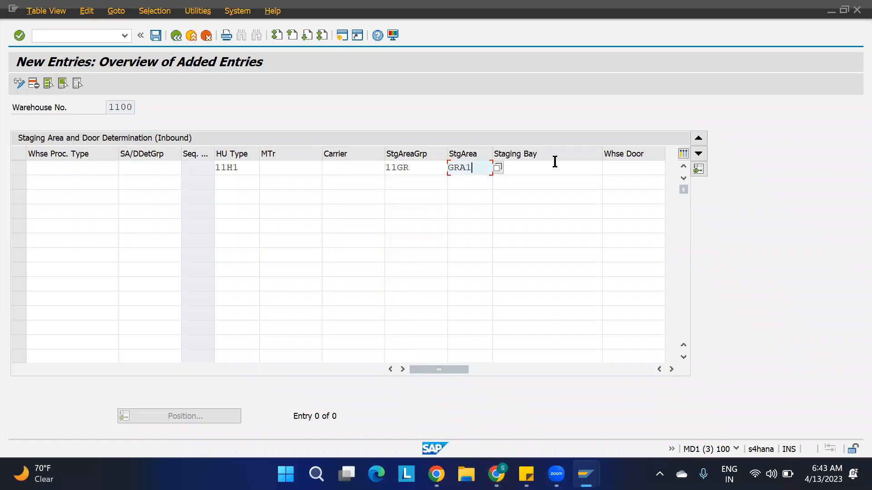
Choose staging bay 11GR-BIN-01 for the GRA1 row via the value list, then bring up the POSC sheet.
{"action": "left_click", "coordinate": [574, 168]}
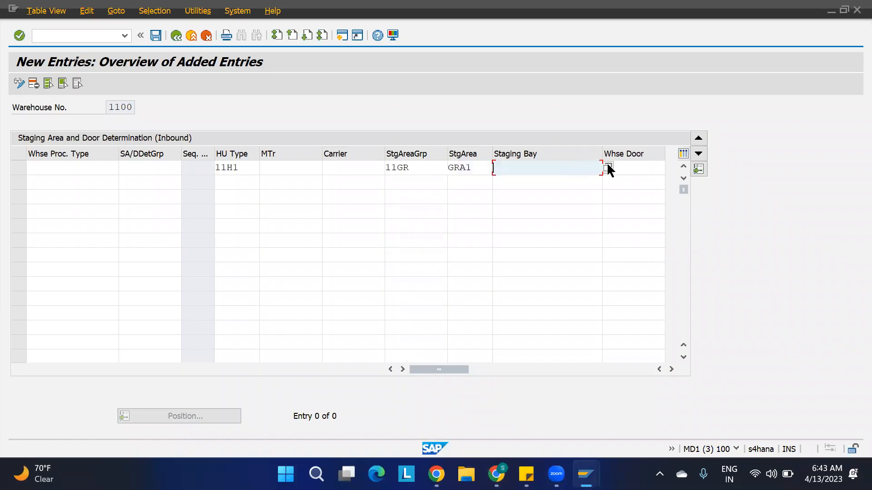
{"action": "left_click", "coordinate": [608, 168]}
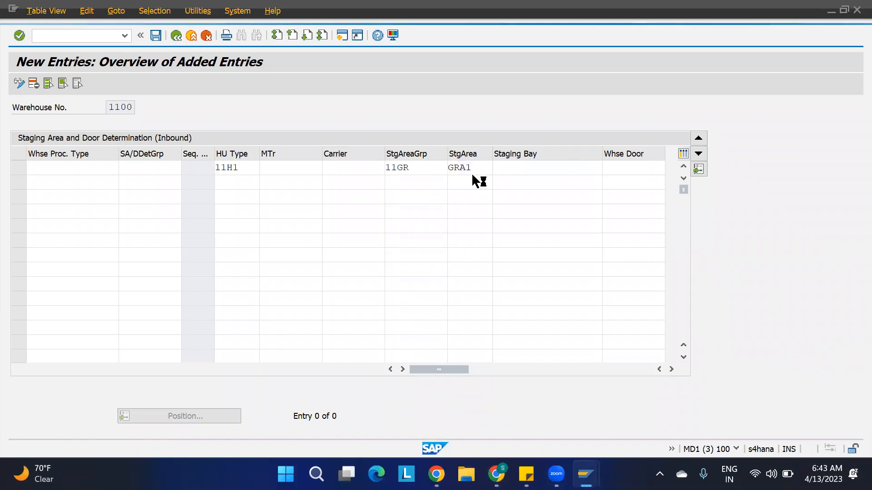
{"action": "double_click", "coordinate": [162, 84]}
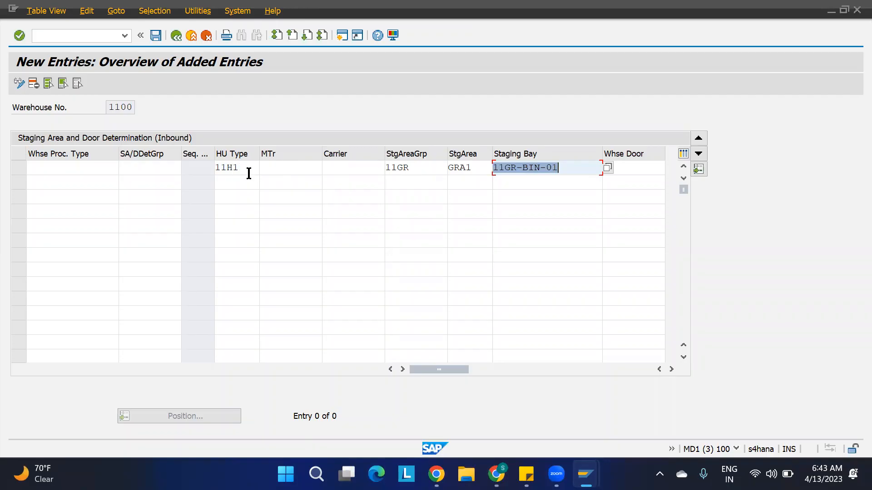
{"action": "key", "text": "alt+Tab"}
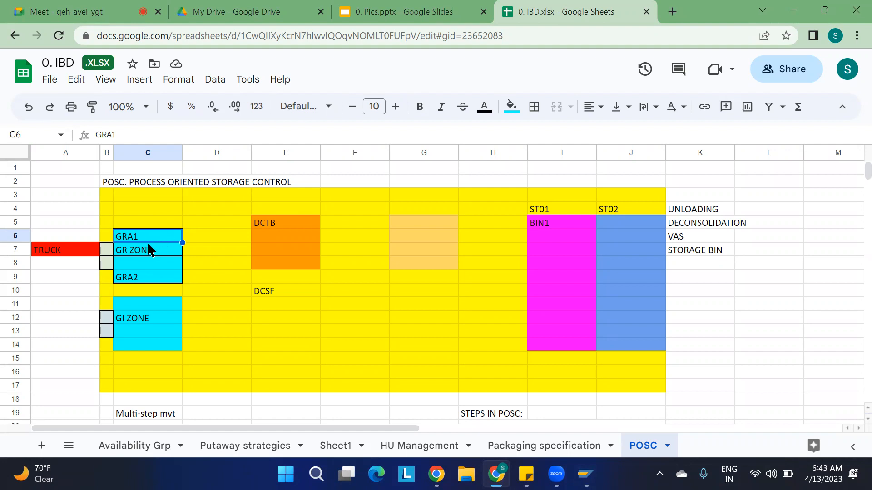
Inspect the DCTB, GRA2 and DCSF areas in the POSC diagram, then return to SAP.
{"action": "left_click", "coordinate": [282, 238]}
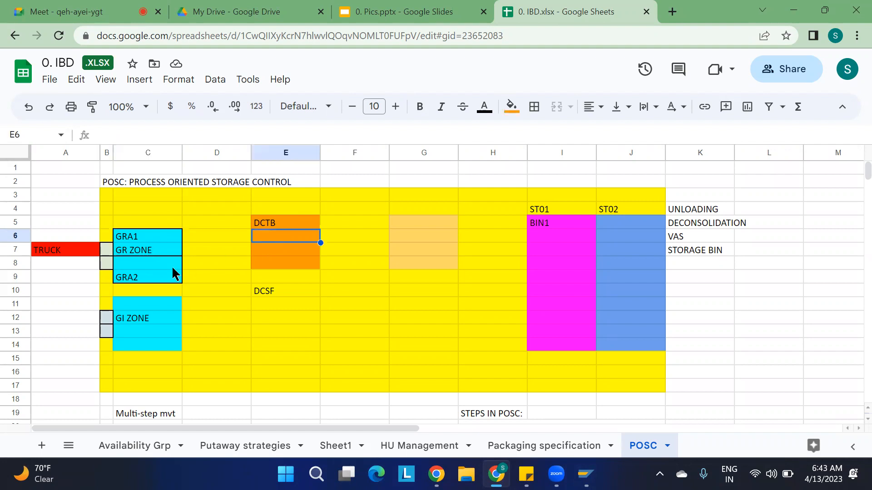
{"action": "left_click", "coordinate": [157, 279]}
{"action": "left_click", "coordinate": [278, 297]}
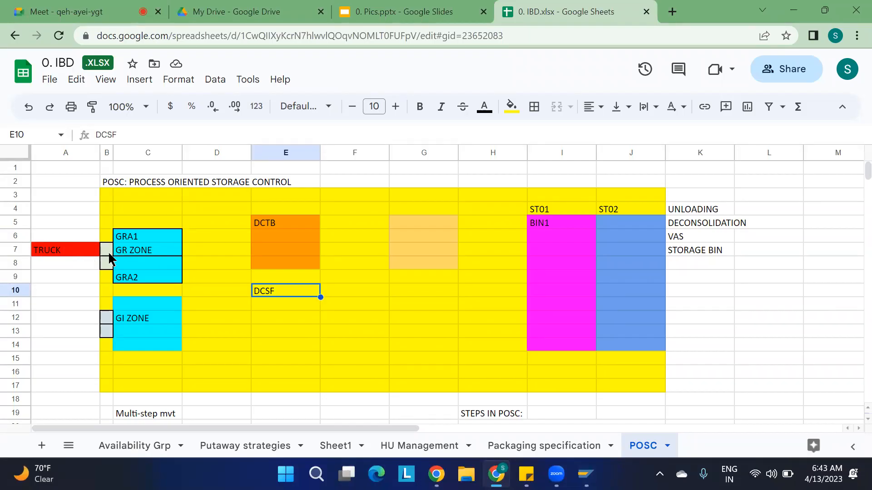
{"action": "key", "text": "alt+Tab"}
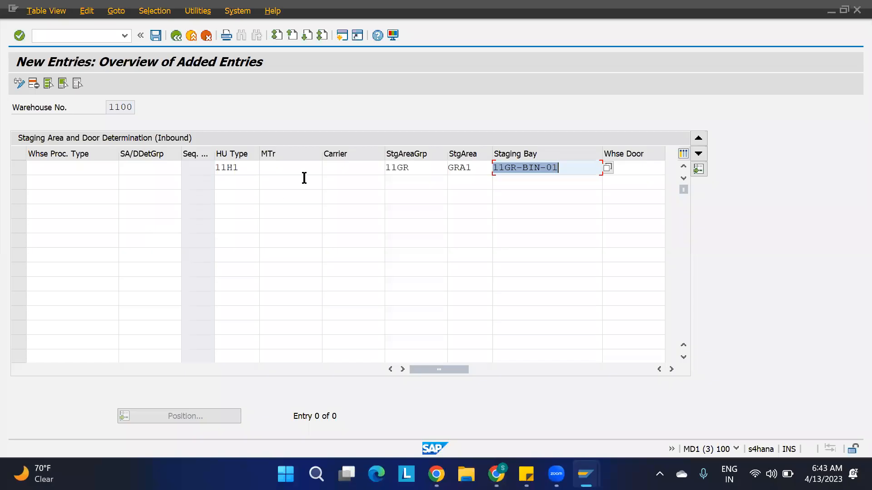
Check the first row's values: HU type 11H1, group 11GR, area GRA1.
{"action": "left_click", "coordinate": [249, 172]}
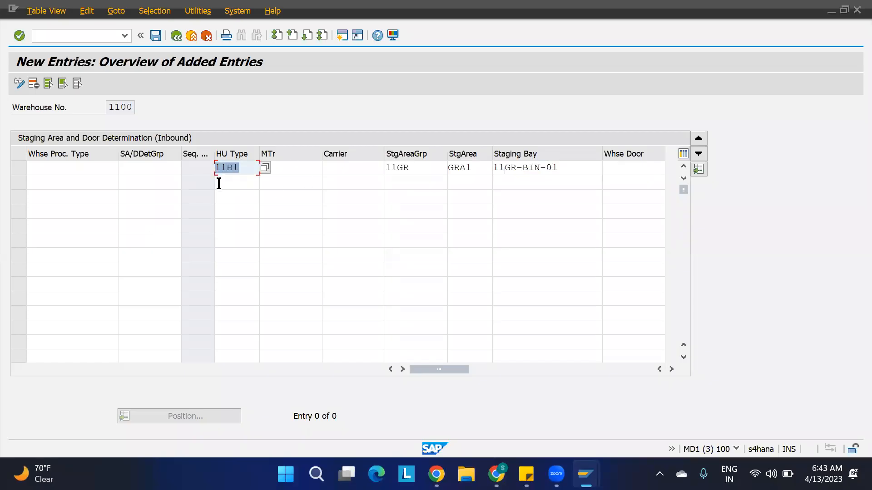
{"action": "left_click", "coordinate": [418, 173]}
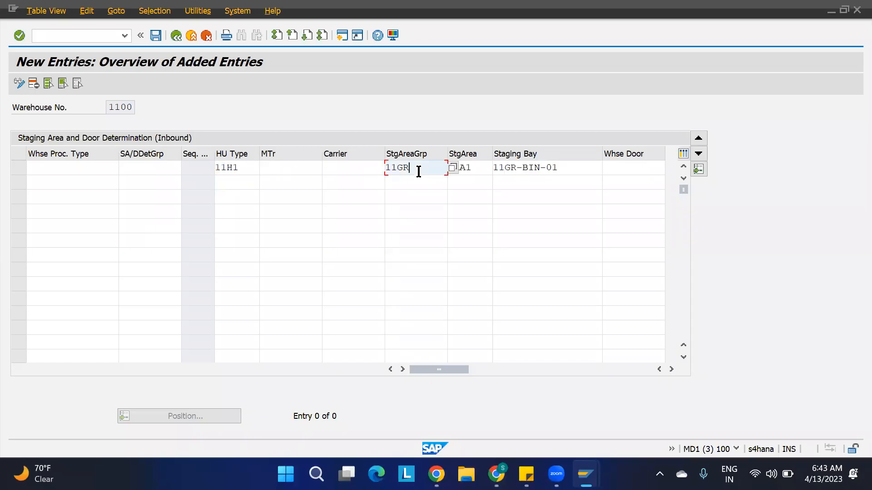
{"action": "left_click", "coordinate": [478, 167]}
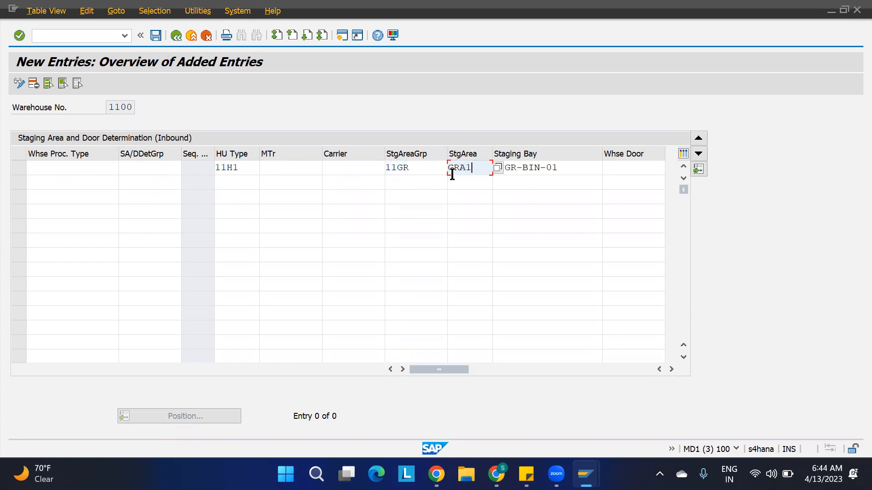
Add row 2 with HU type 11H2, group 11GR, area GRA2 and staging bay 11GR-BIN-02.
{"action": "left_click", "coordinate": [238, 185]}
{"action": "type", "text": "11H2"}
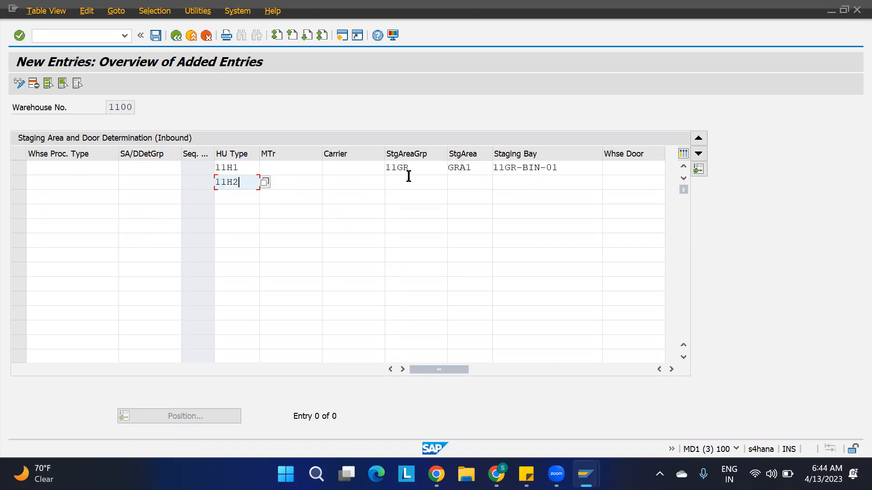
{"action": "left_click", "coordinate": [408, 182]}
{"action": "type", "text": "11GR"}
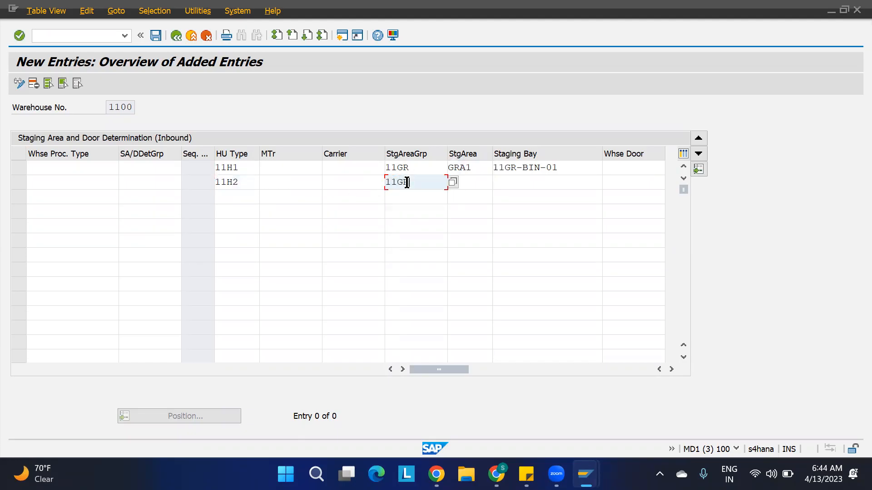
{"action": "key", "text": "Tab"}
{"action": "type", "text": "GRA2"}
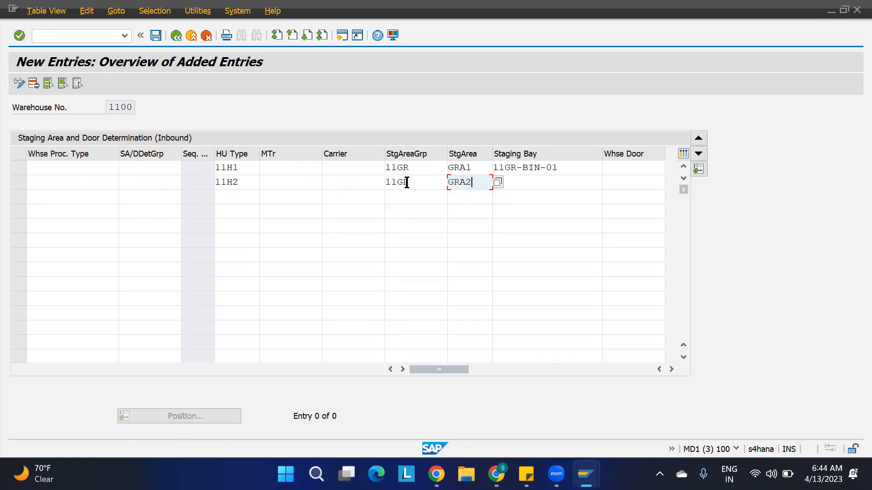
{"action": "left_click", "coordinate": [544, 181]}
{"action": "key", "text": "Return"}
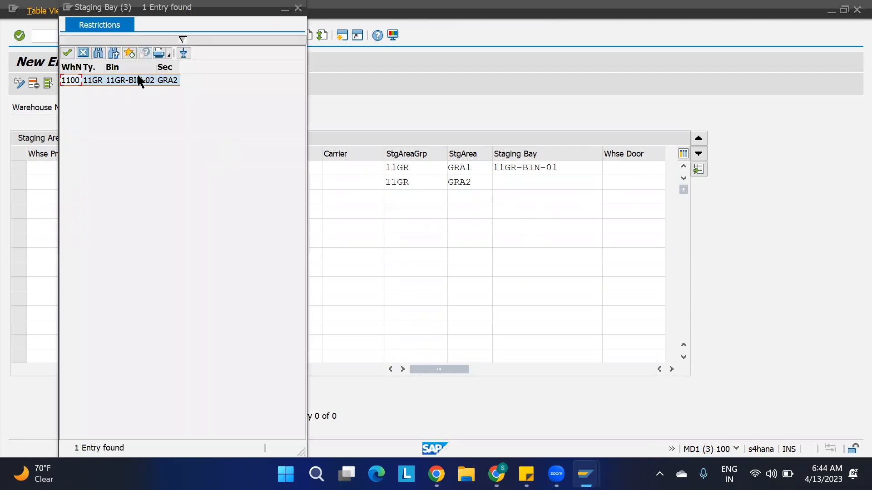
{"action": "double_click", "coordinate": [137, 79]}
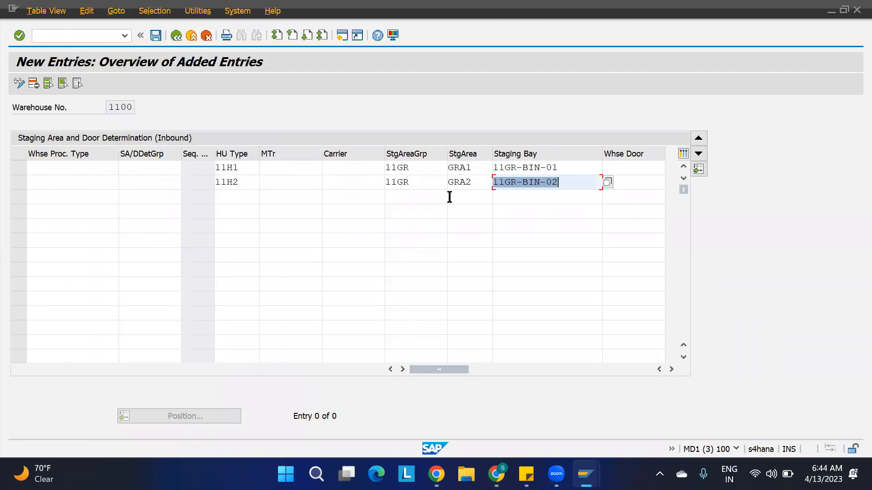
{"action": "key", "text": "alt+Tab"}
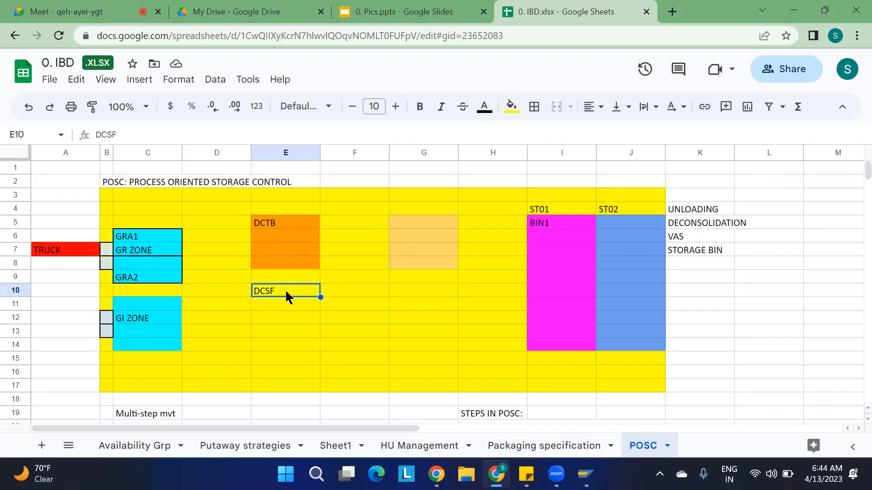
Switch back from the POSC staging layout to the SAP New Entries screen.
{"action": "key", "text": "alt+Tab"}
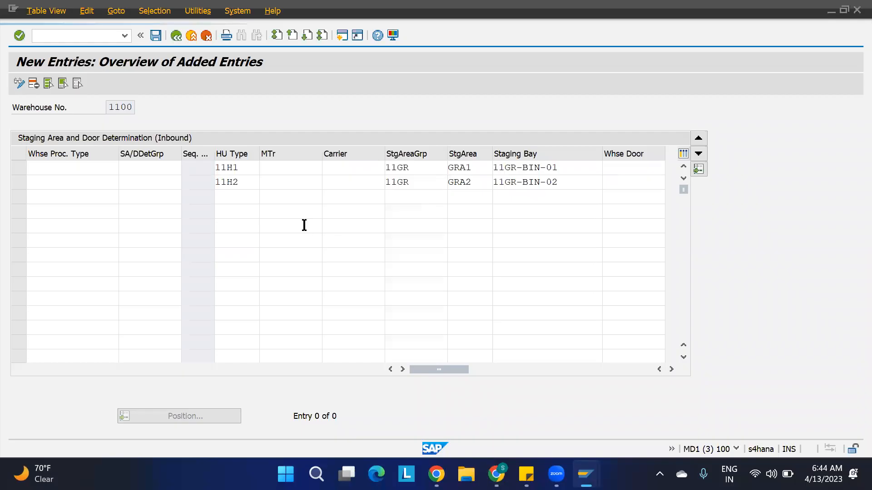
Validate and save the 11H1 and 11H2 staging rows, then return to the Change View overview.
{"action": "key", "text": "Return"}
{"action": "key", "text": "ctrl+s"}
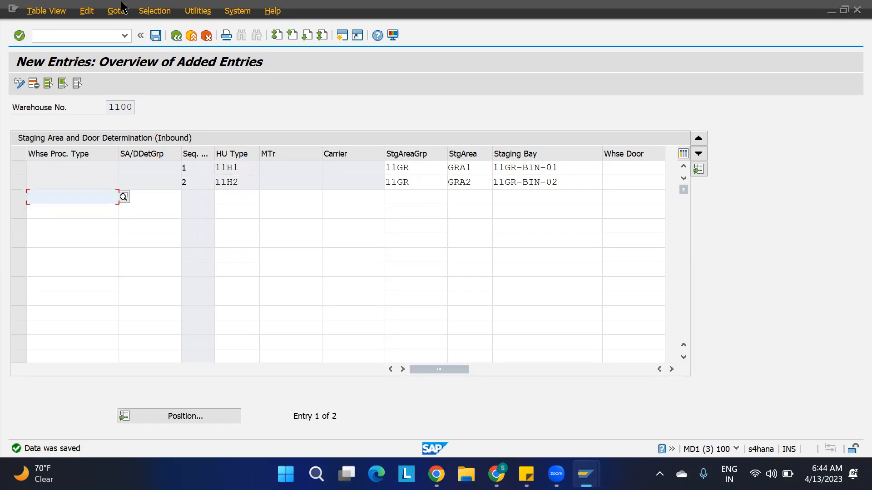
{"action": "left_click", "coordinate": [176, 35]}
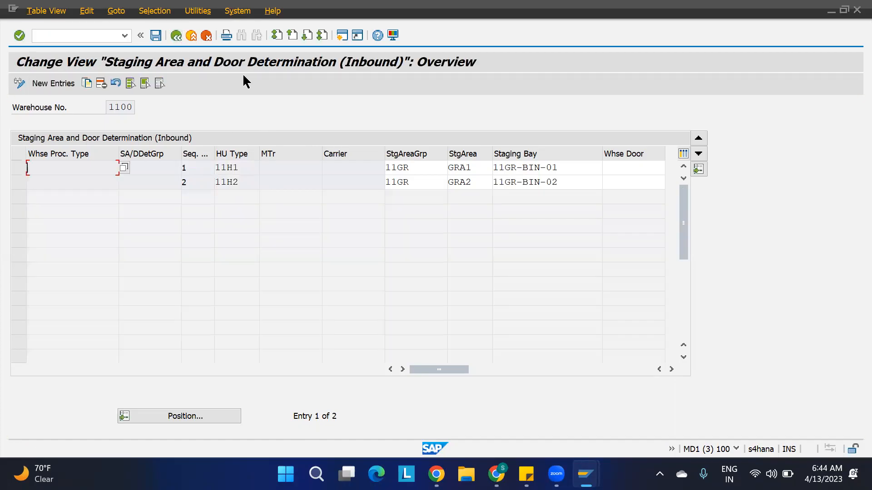
Return to SAP Easy Access and open /SCWM/STADET_ASS, the staging area and door access sequence settings.
{"action": "key", "text": "F3"}
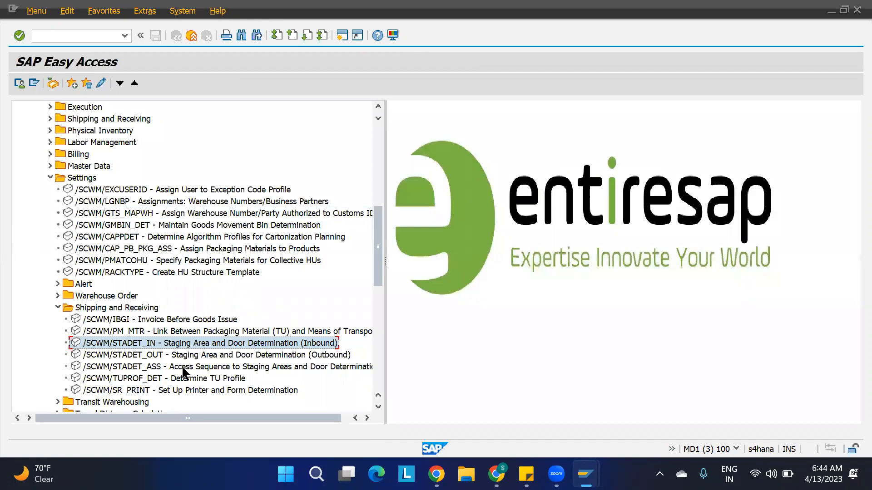
{"action": "double_click", "coordinate": [248, 370]}
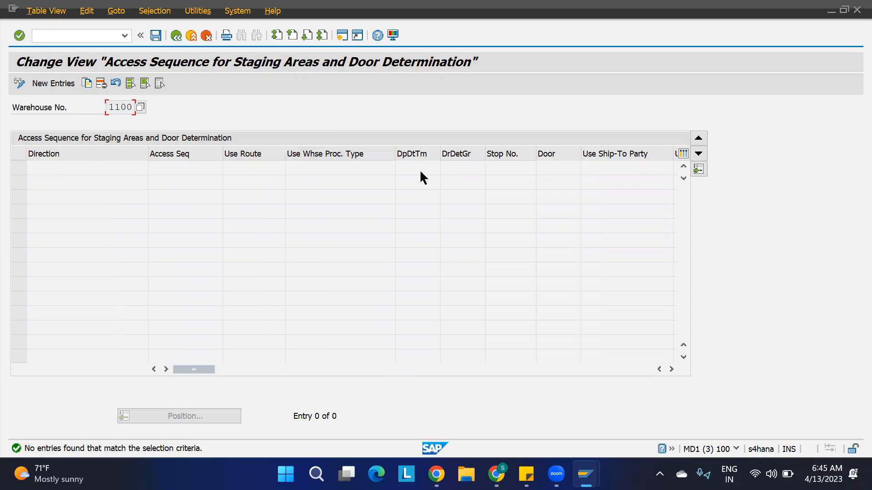
Add an Inbound access sequence row for warehouse 1100 with the HU Type checkbox ticked.
{"action": "left_click", "coordinate": [672, 369]}
{"action": "left_click", "coordinate": [671, 369]}
{"action": "left_click", "coordinate": [672, 369]}
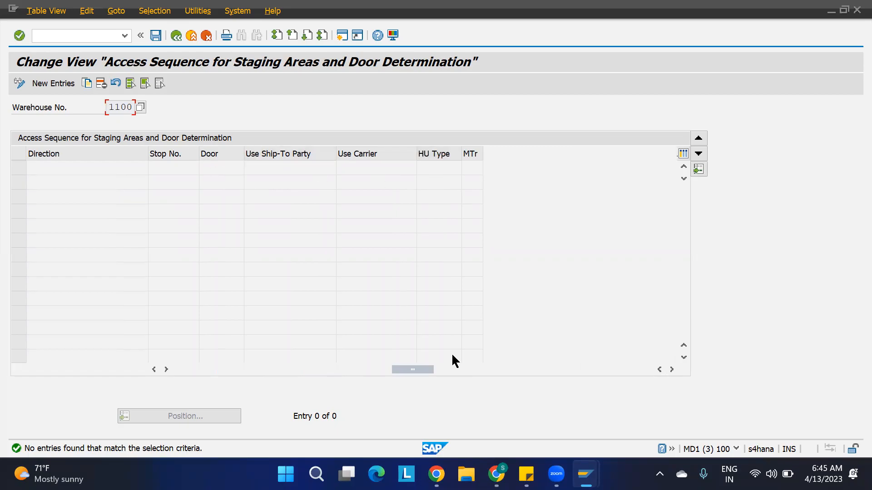
{"action": "left_click_drag", "start_coordinate": [413, 372], "coordinate": [155, 371]}
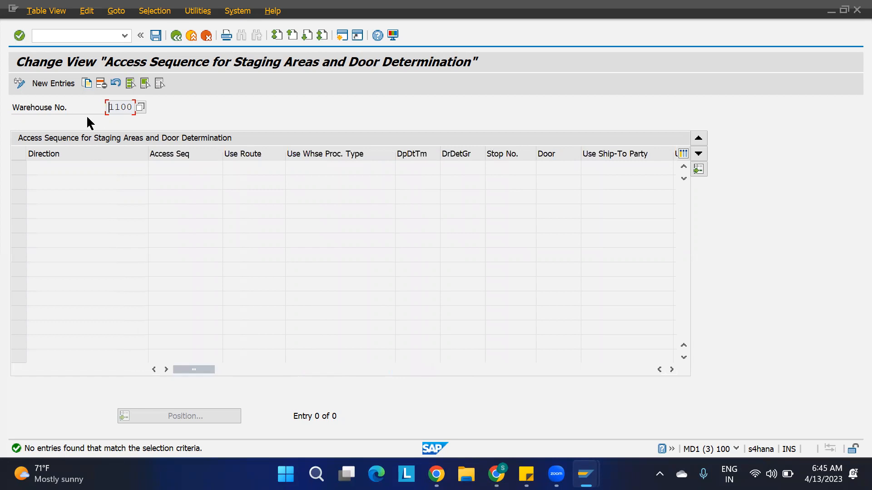
{"action": "left_click", "coordinate": [54, 85]}
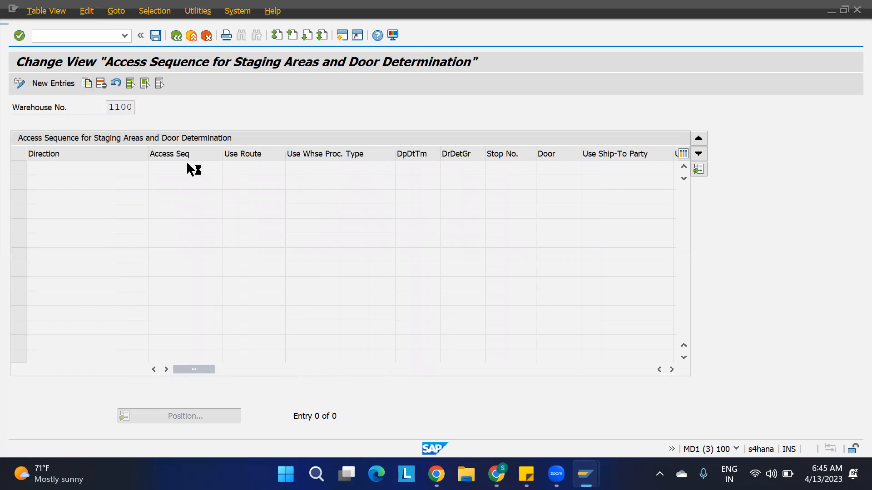
{"action": "left_click", "coordinate": [127, 165]}
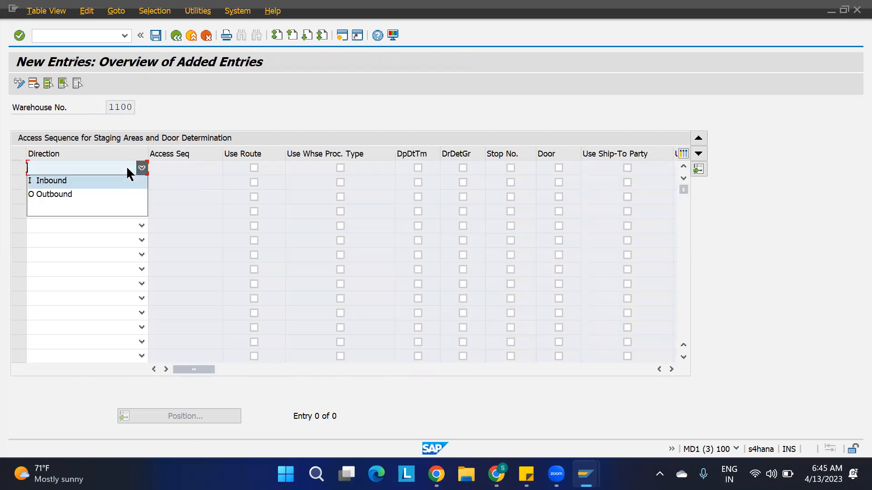
{"action": "left_click", "coordinate": [99, 181]}
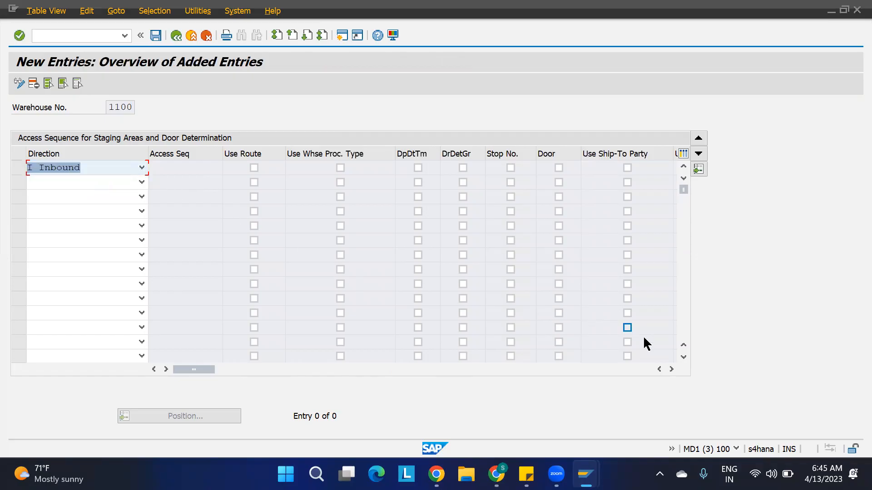
{"action": "left_click", "coordinate": [671, 369]}
{"action": "left_click", "coordinate": [671, 369]}
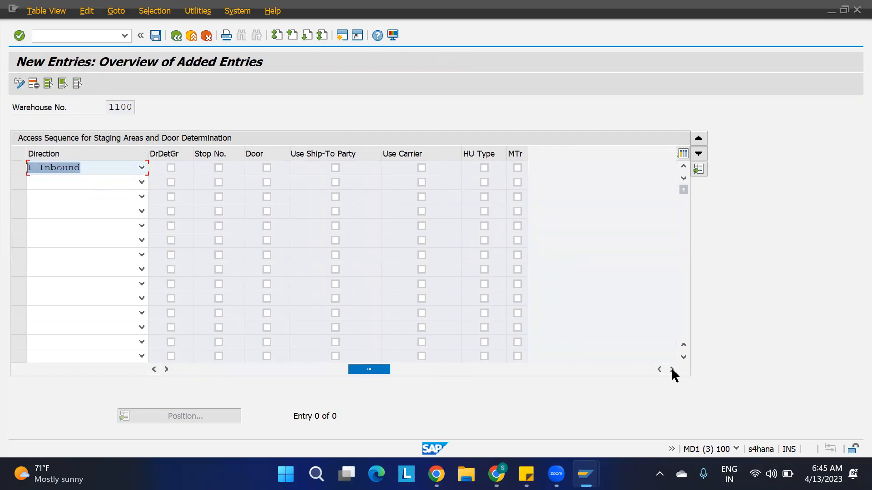
{"action": "left_click", "coordinate": [484, 168]}
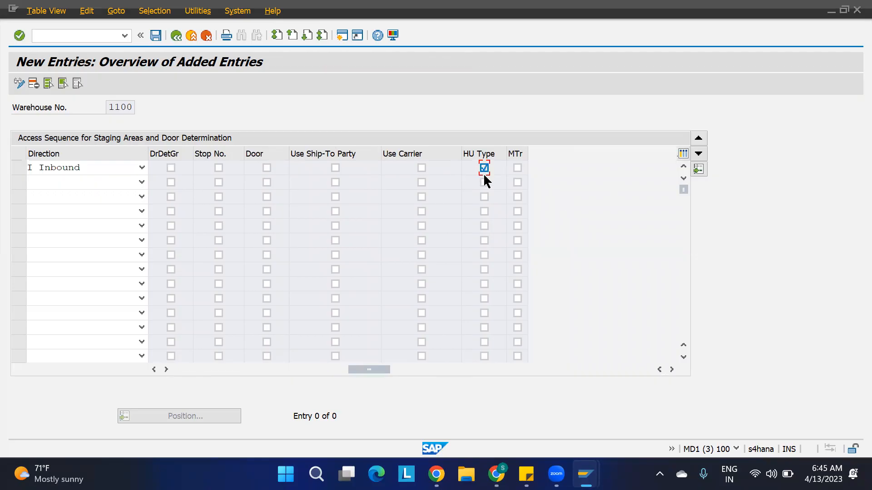
{"action": "key", "text": "Return"}
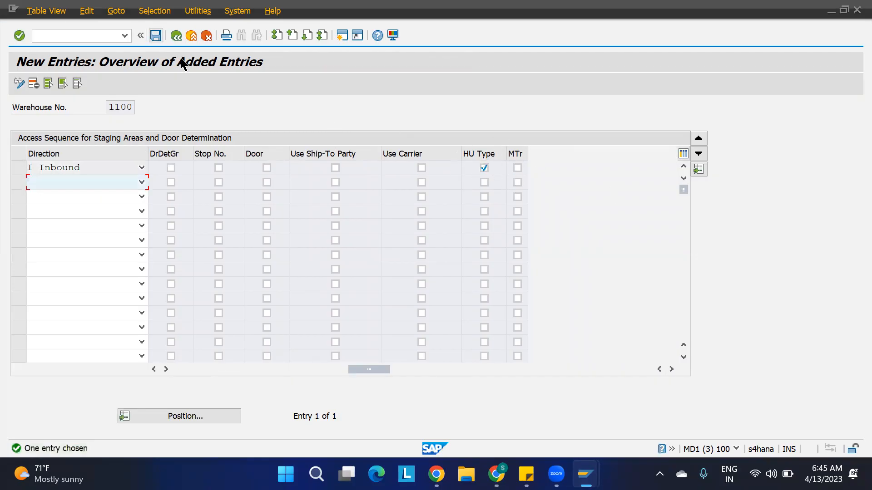
Save the new Inbound access sequence entry and go back to the overview.
{"action": "key", "text": "ctrl+s"}
{"action": "left_click", "coordinate": [156, 35]}
{"action": "key", "text": "ctrl+s"}
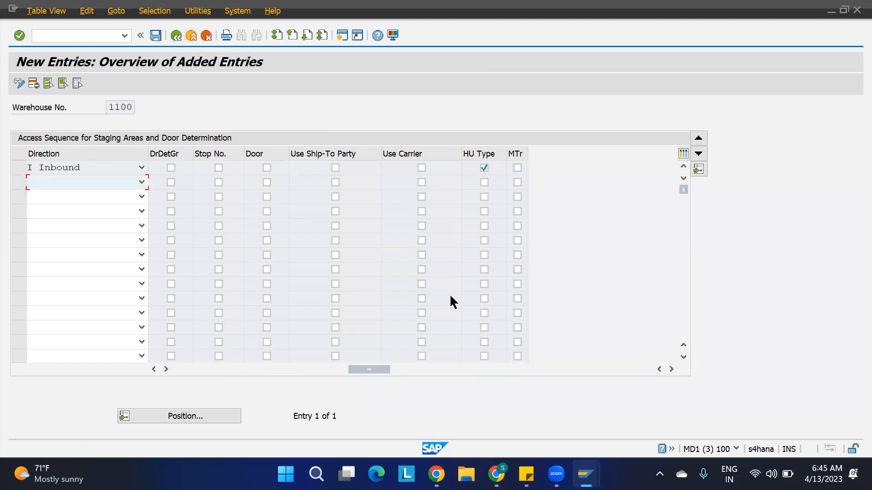
{"action": "key", "text": "F3"}
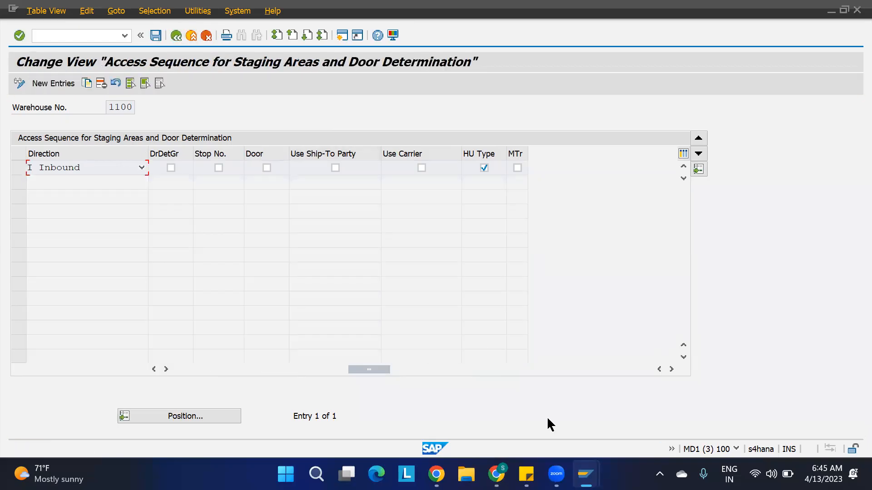
{"action": "mouse_move", "coordinate": [586, 474]}
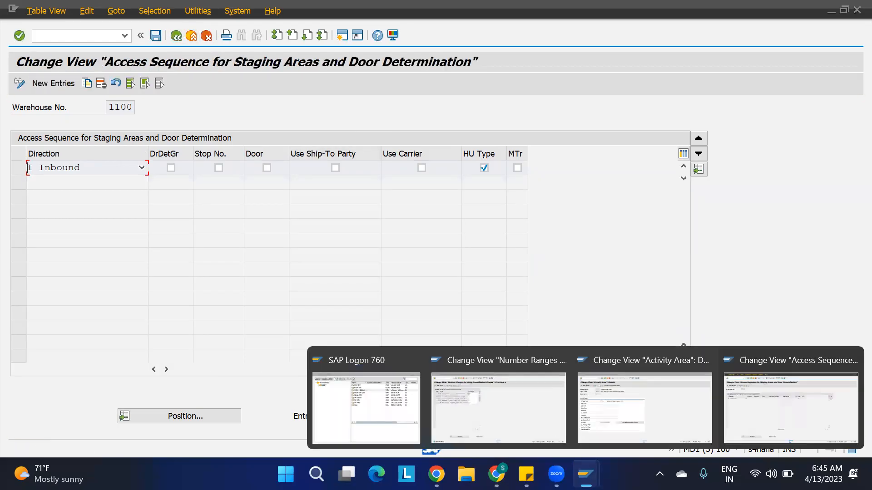
Switch to the consolidation-group Number Ranges window and back out to the IMG tree.
{"action": "left_click", "coordinate": [530, 422]}
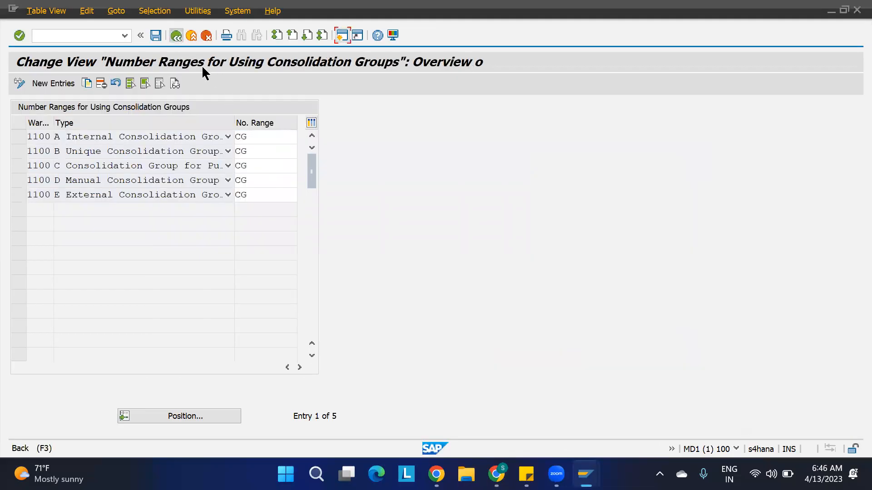
{"action": "key", "text": "F3"}
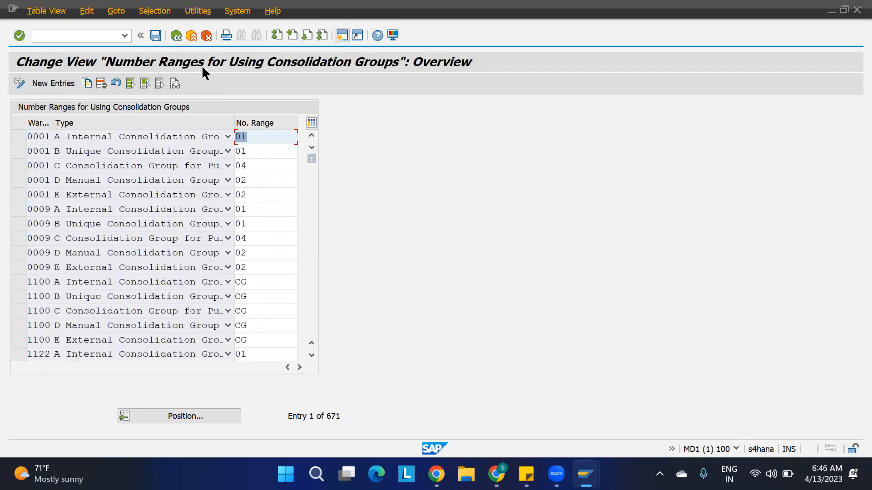
{"action": "left_click", "coordinate": [343, 35]}
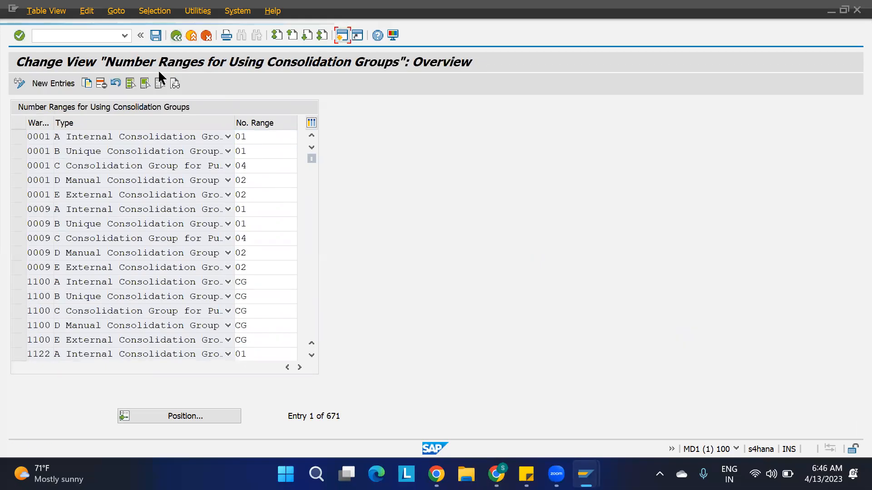
{"action": "key", "text": "F3"}
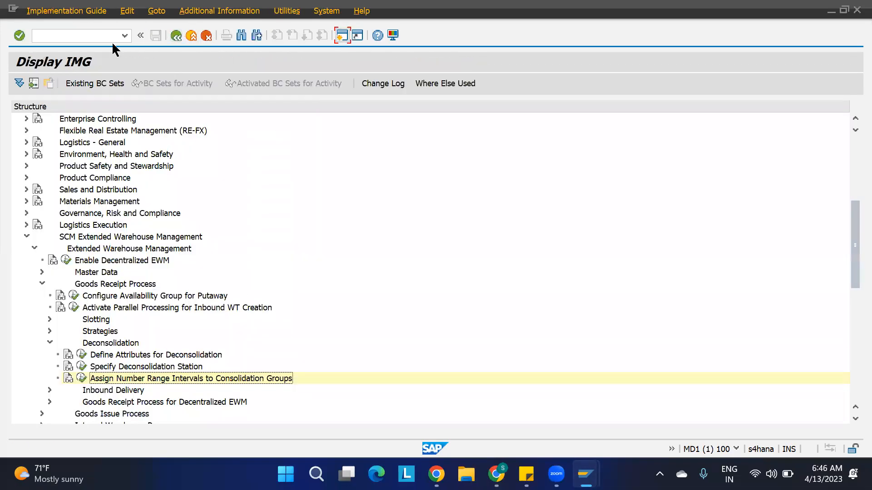
Navigate the IMG to Cross-Process Settings > Warehouse Task and run Define Process-Oriented Storage Control.
{"action": "left_click", "coordinate": [34, 249]}
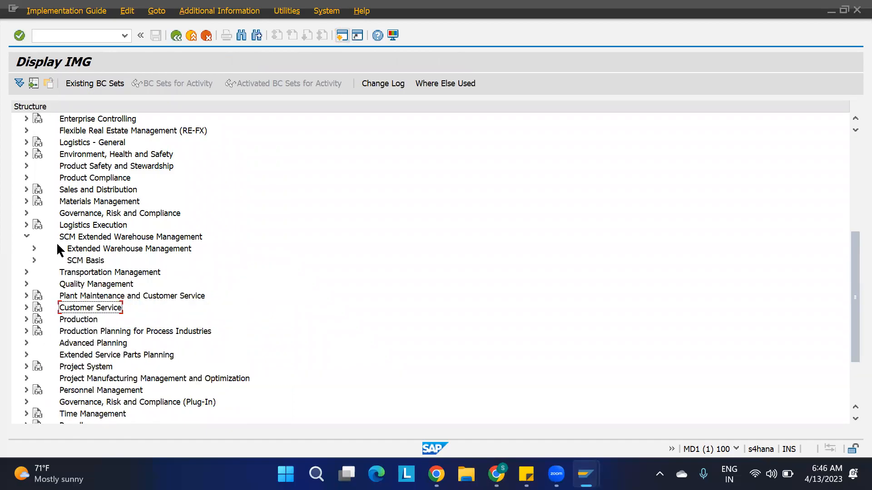
{"action": "left_click", "coordinate": [34, 249]}
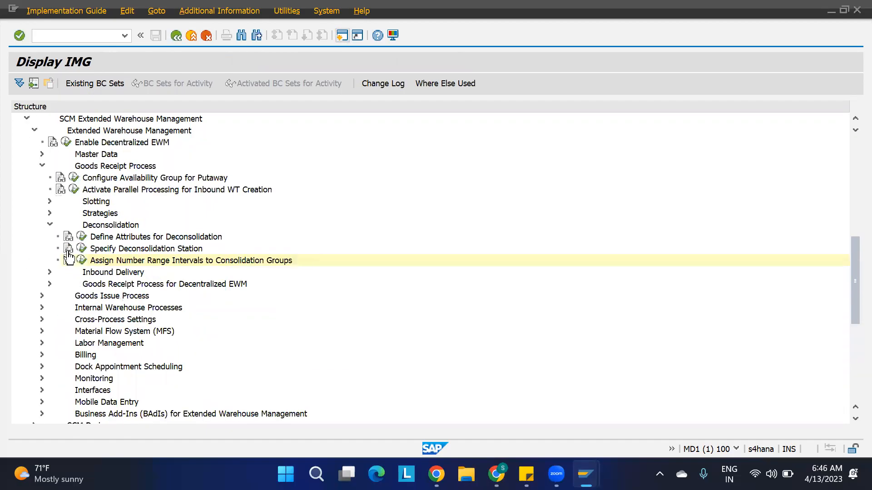
{"action": "left_click", "coordinate": [40, 165]}
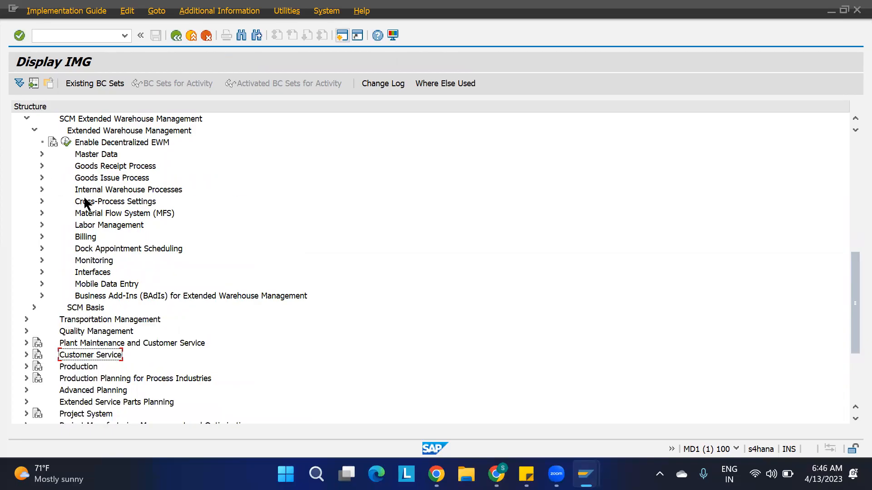
{"action": "left_click", "coordinate": [41, 201]}
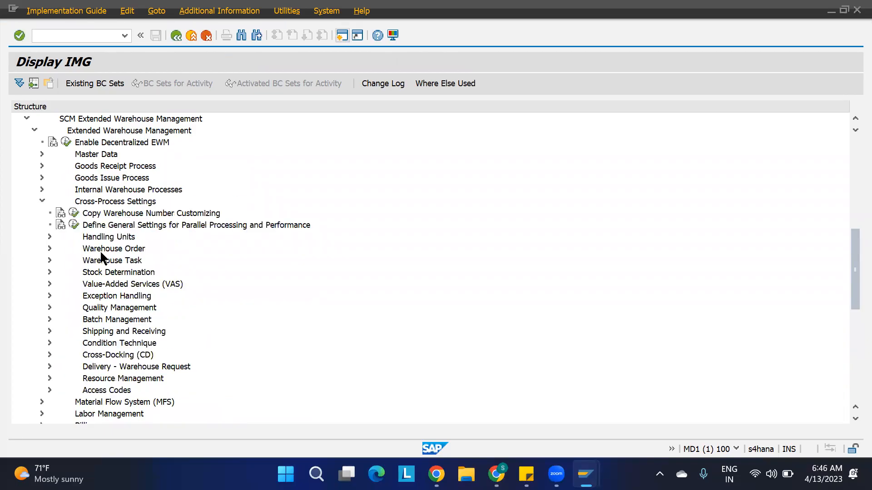
{"action": "left_click", "coordinate": [86, 262]}
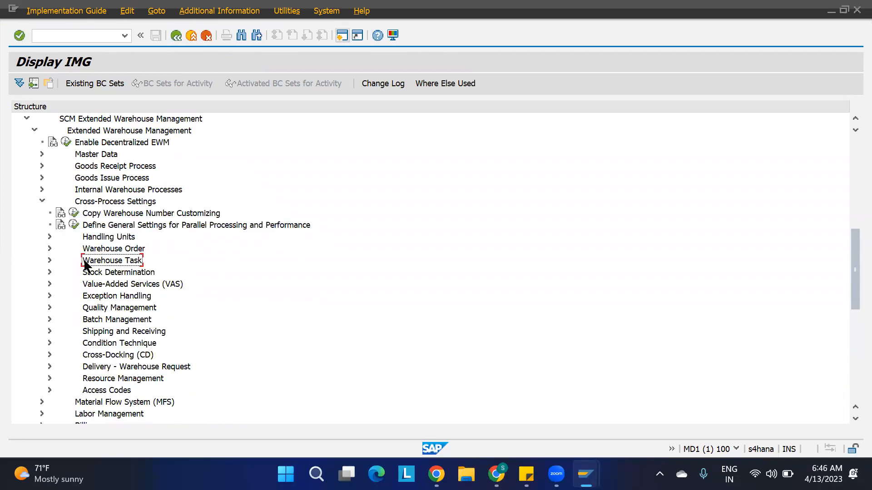
{"action": "left_click", "coordinate": [49, 261]}
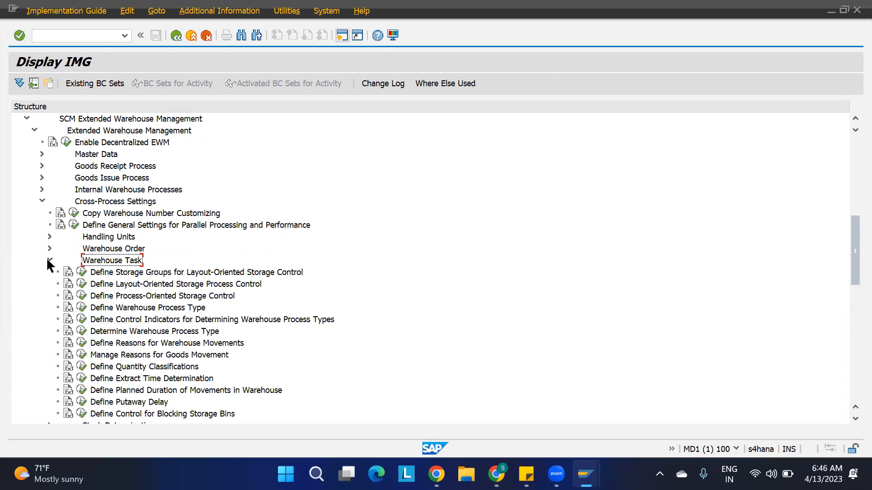
{"action": "left_click", "coordinate": [96, 298]}
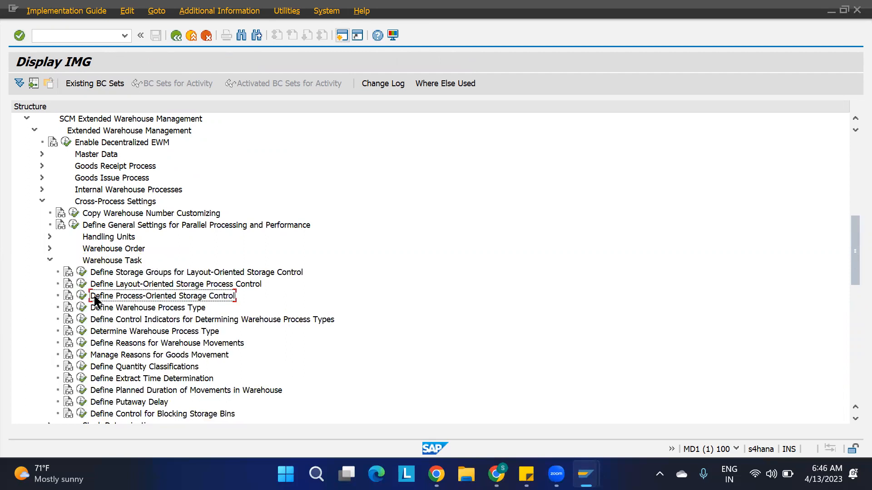
{"action": "left_click", "coordinate": [82, 295]}
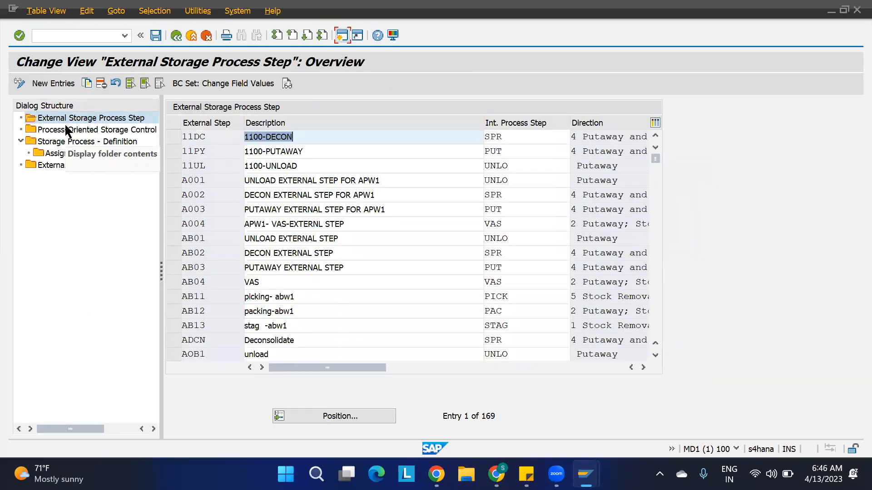
Review IBD1's assigned steps (11UL, 11DC, 11PY) in warehouse 1100, then open Process-Oriented Storage Control.
{"action": "left_click", "coordinate": [78, 141]}
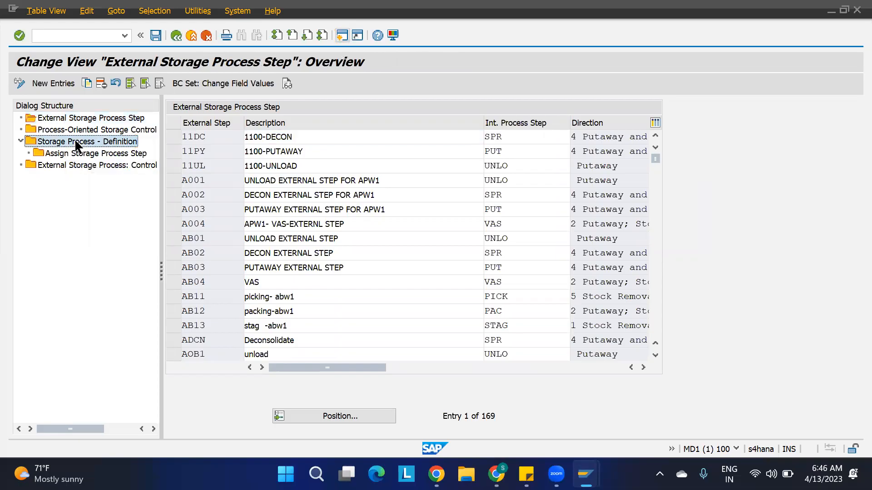
{"action": "left_click", "coordinate": [311, 416]}
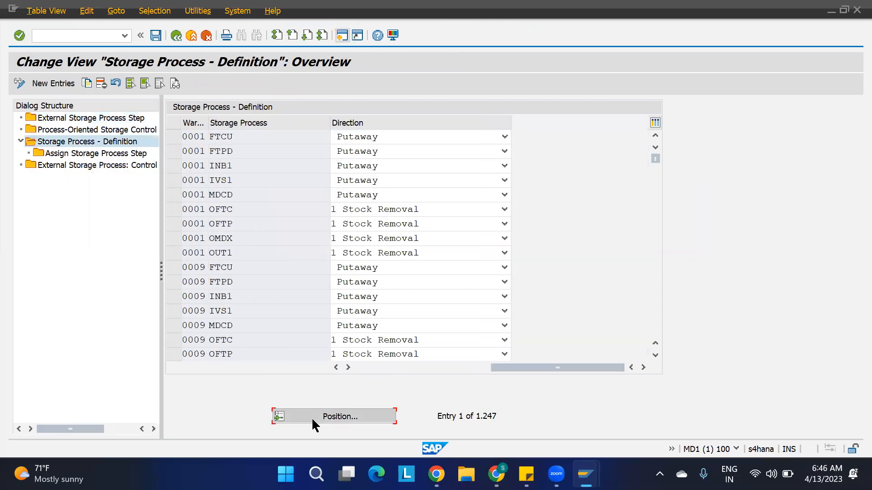
{"action": "type", "text": "1100"}
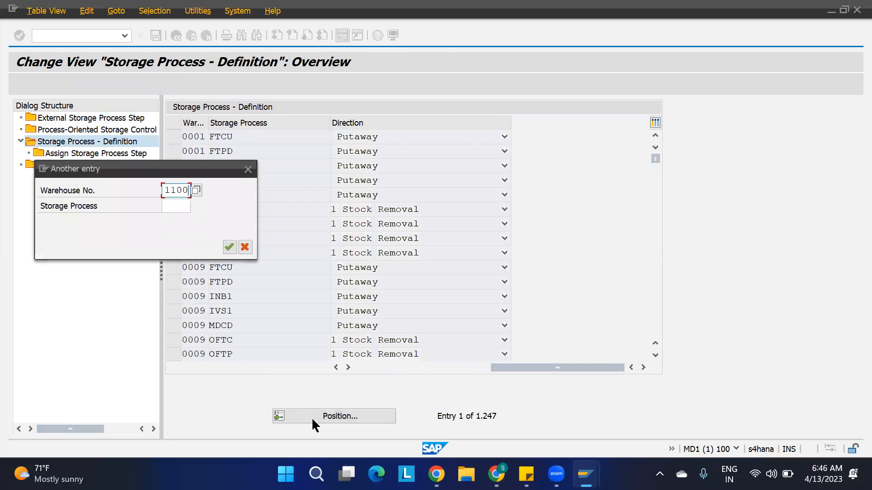
{"action": "key", "text": "Return"}
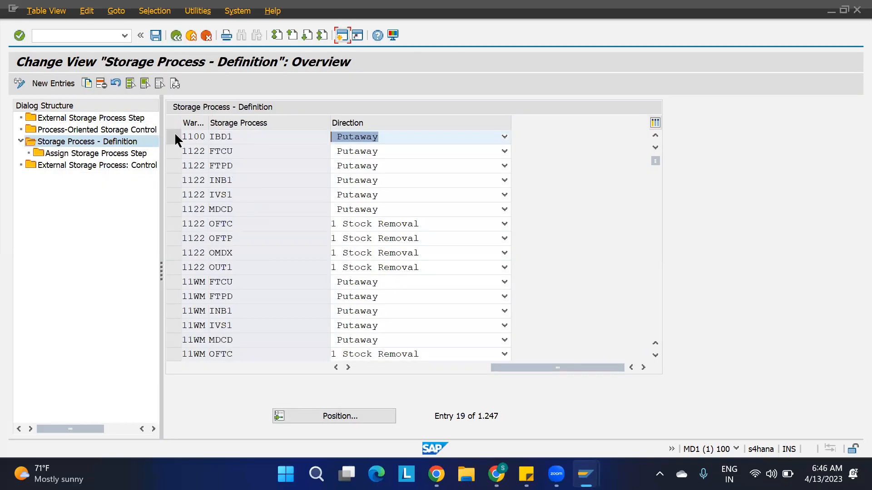
{"action": "left_click", "coordinate": [174, 136]}
{"action": "double_click", "coordinate": [91, 154]}
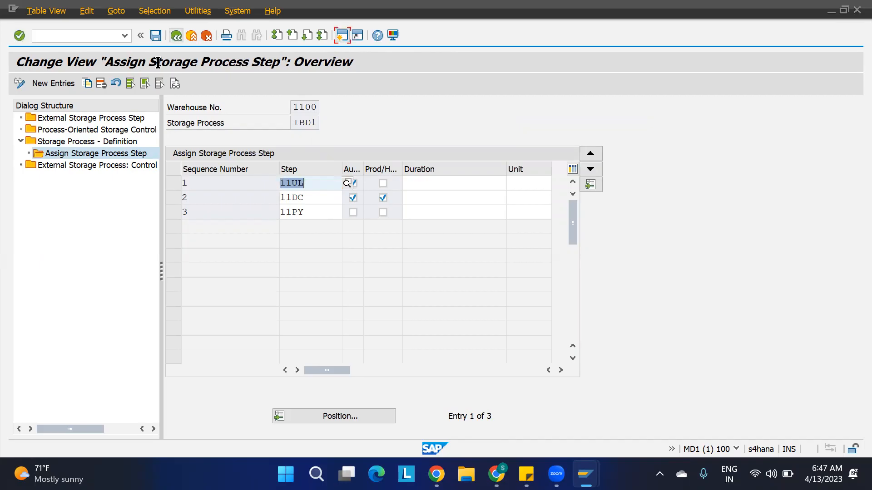
{"action": "double_click", "coordinate": [84, 127]}
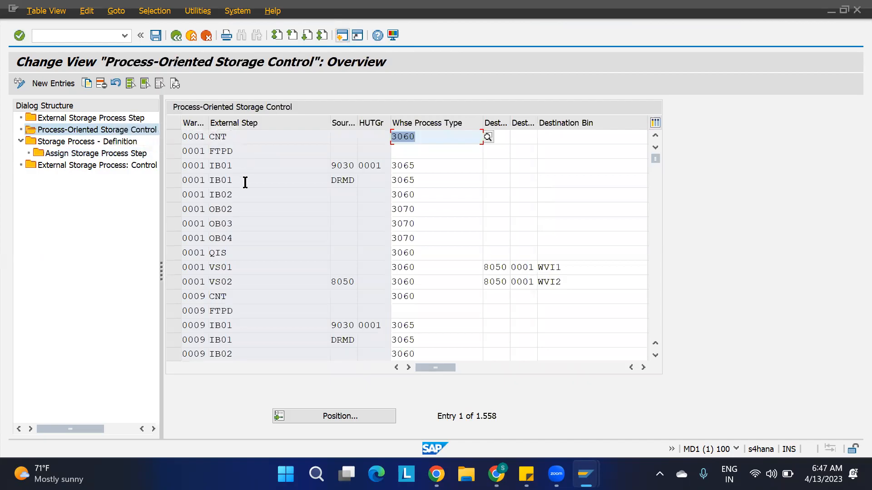
Position the storage control table to warehouse 1100 and locate the 11UL step row.
{"action": "left_click", "coordinate": [325, 419]}
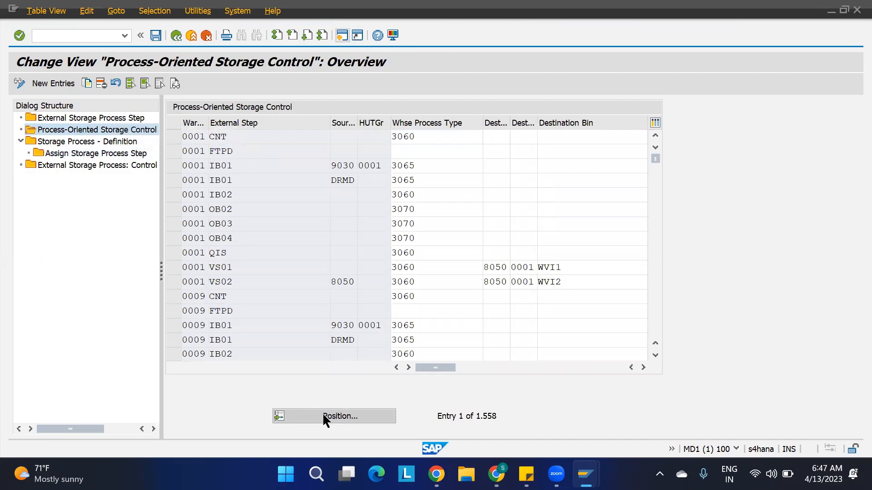
{"action": "type", "text": "1100"}
{"action": "key", "text": "Return"}
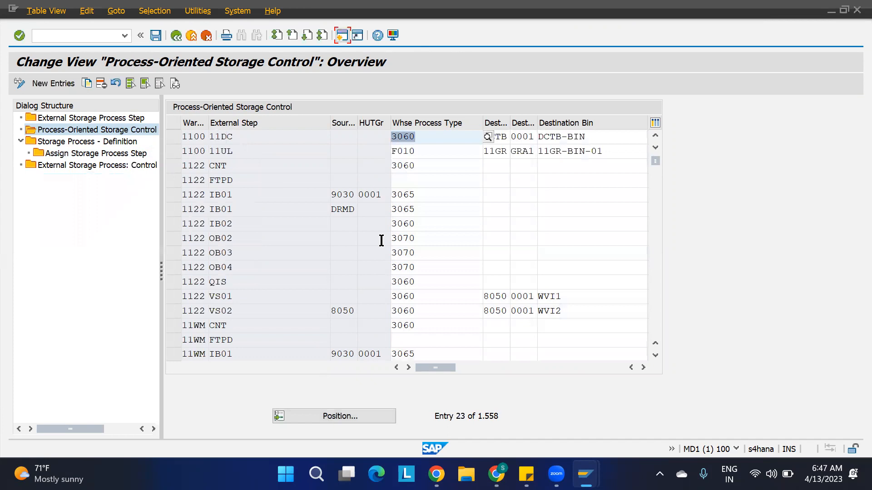
{"action": "left_click", "coordinate": [243, 137]}
{"action": "left_click", "coordinate": [241, 152]}
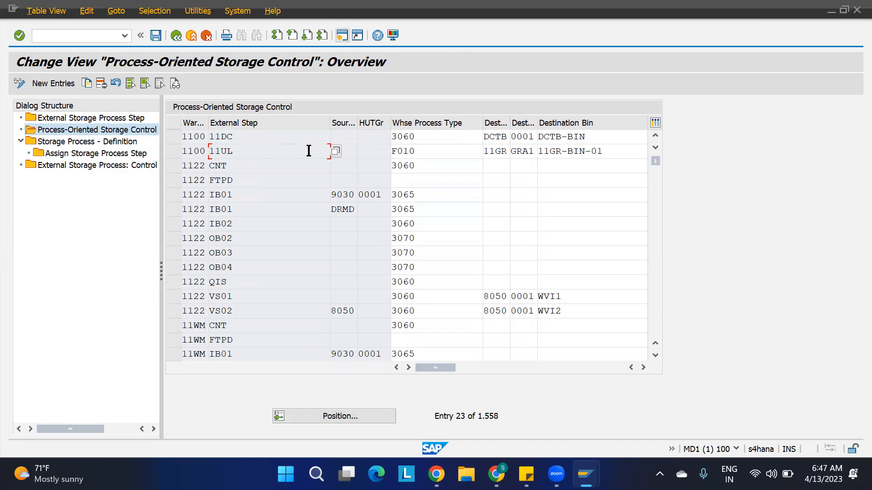
{"action": "left_click", "coordinate": [421, 150]}
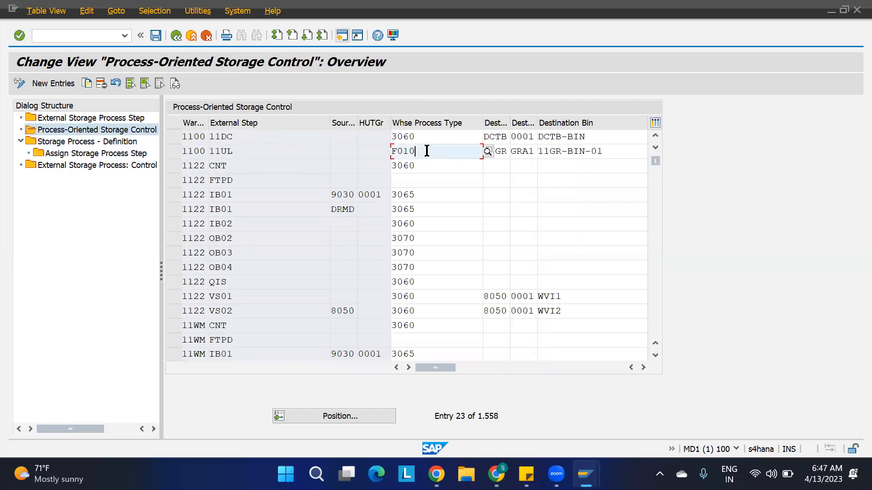
Clear 11UL's destination storage type, section and bin, and mark the step rules-based.
{"action": "left_click", "coordinate": [508, 153]}
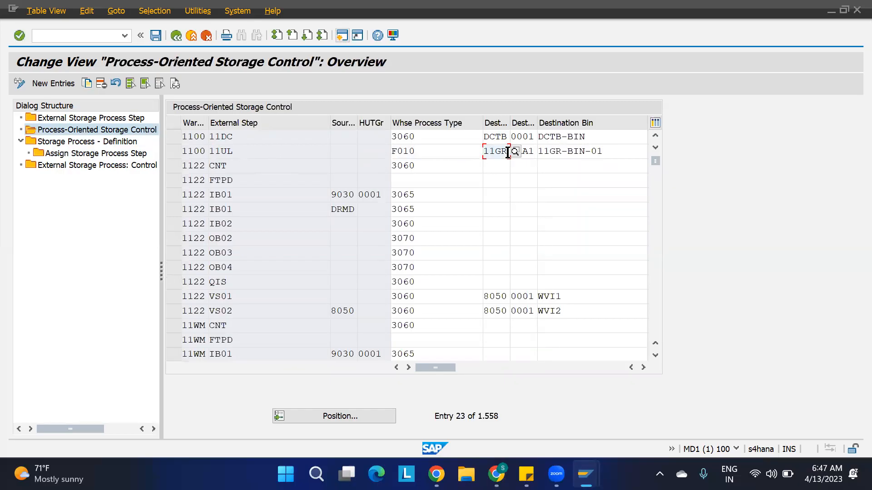
{"action": "key", "text": "BackSpace"}
{"action": "key", "text": "BackSpace"}
{"action": "key", "text": "BackSpace"}
{"action": "key", "text": "BackSpace"}
{"action": "key", "text": "Tab"}
{"action": "key", "text": "BackSpace"}
{"action": "key", "text": "Tab"}
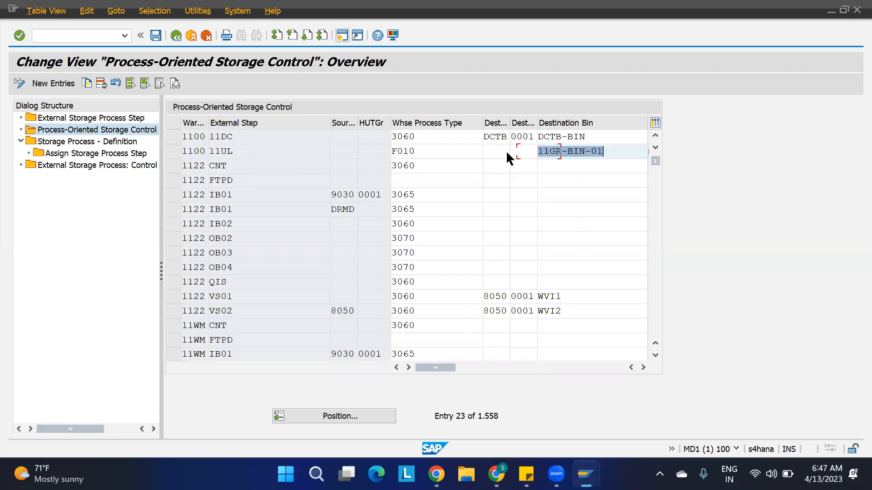
{"action": "key", "text": "BackSpace"}
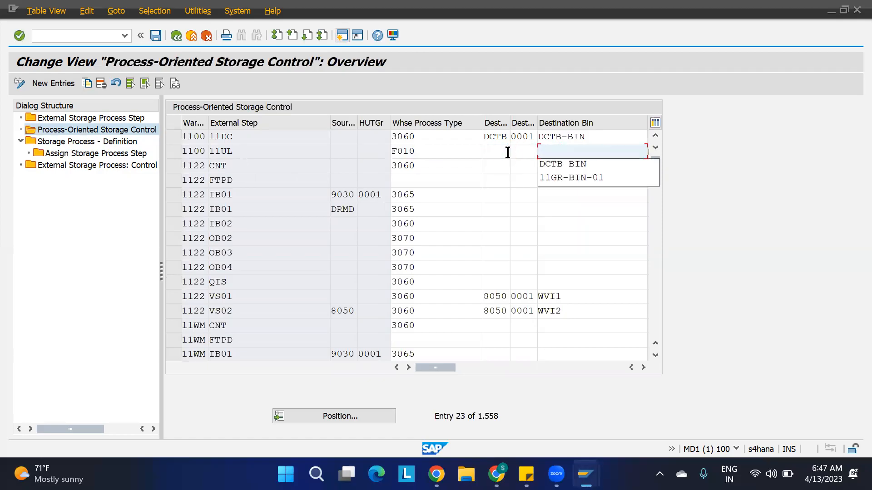
{"action": "left_click", "coordinate": [643, 367]}
{"action": "left_click", "coordinate": [592, 151]}
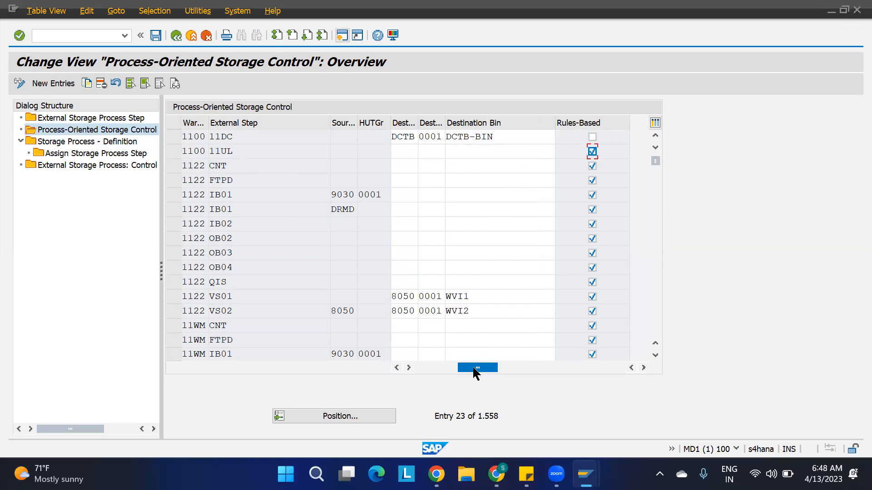
{"action": "left_click", "coordinate": [396, 368]}
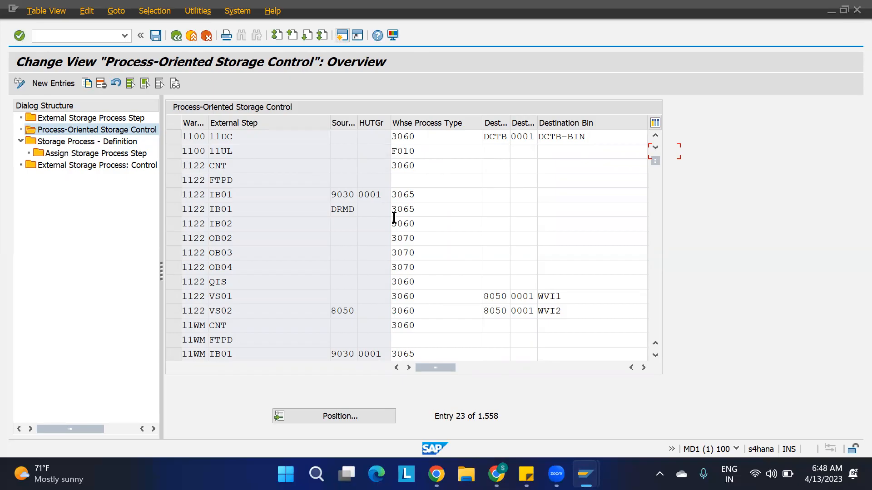
{"action": "left_click", "coordinate": [246, 152]}
Glance at the POSC planning spreadsheet, then switch back to the SAP storage control table.
{"action": "mouse_move", "coordinate": [585, 474]}
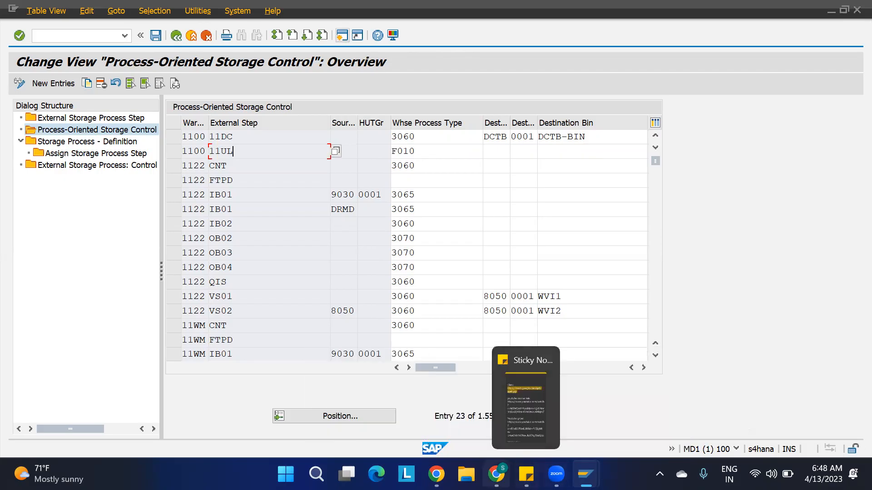
{"action": "left_click", "coordinate": [497, 474]}
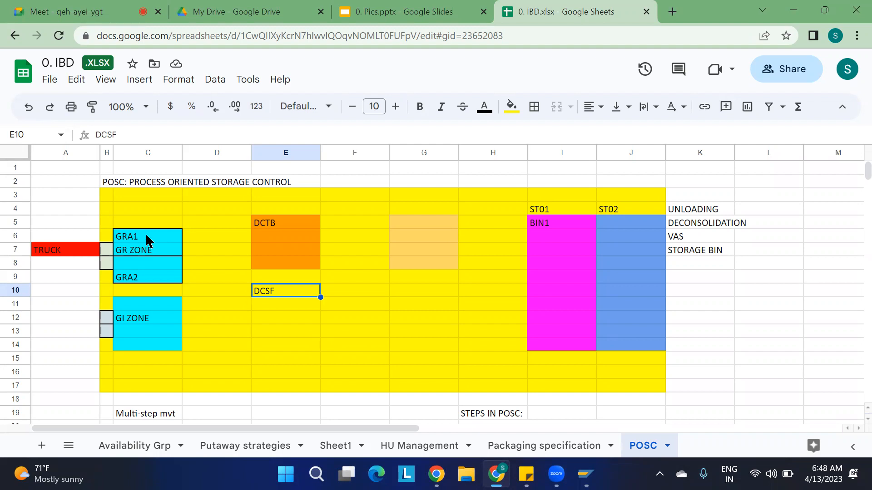
{"action": "key", "text": "alt+Tab"}
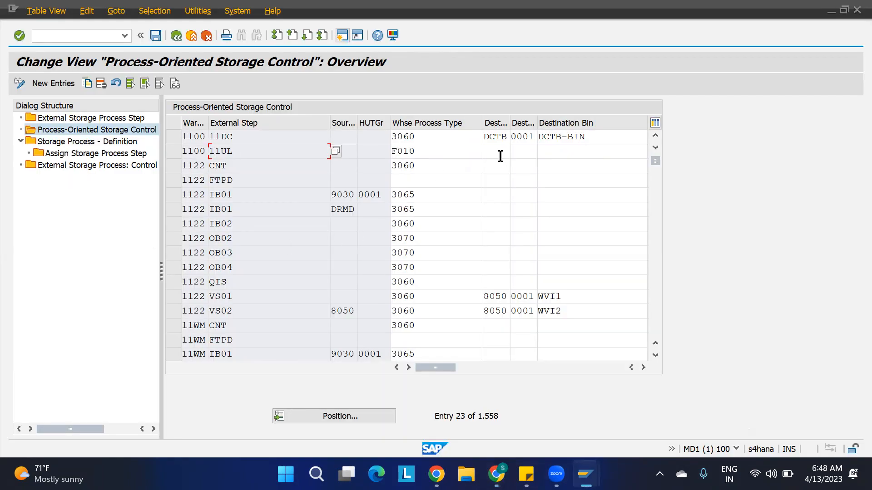
{"action": "left_click", "coordinate": [643, 367]}
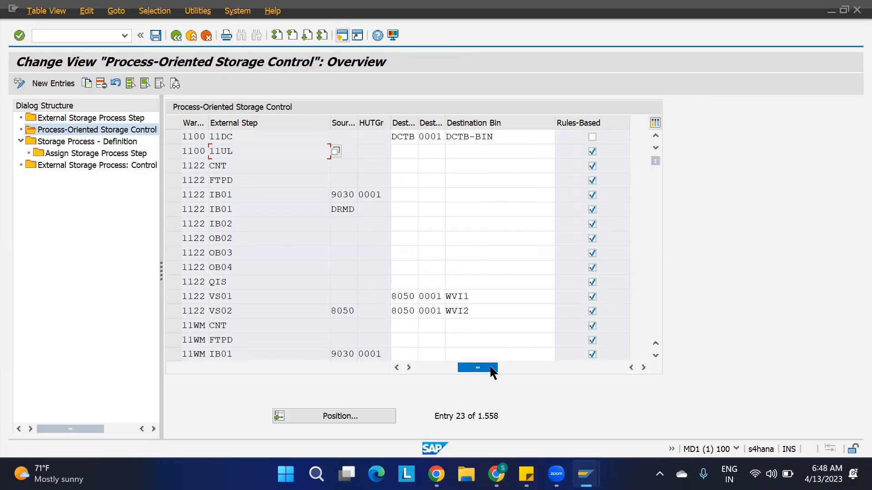
{"action": "left_click_drag", "start_coordinate": [491, 368], "coordinate": [404, 369]}
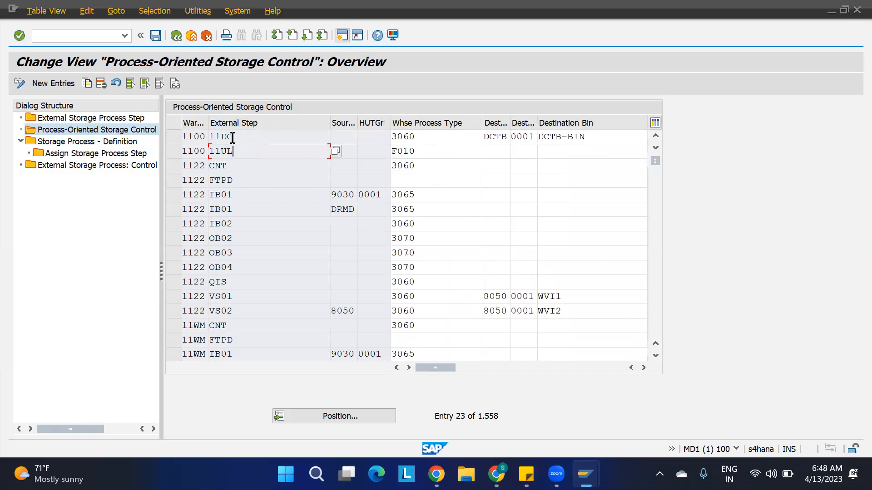
Delete the 1100 11DC storage-control entry, save under a customizing request, then view the IBD spreadsheet.
{"action": "left_click", "coordinate": [417, 138]}
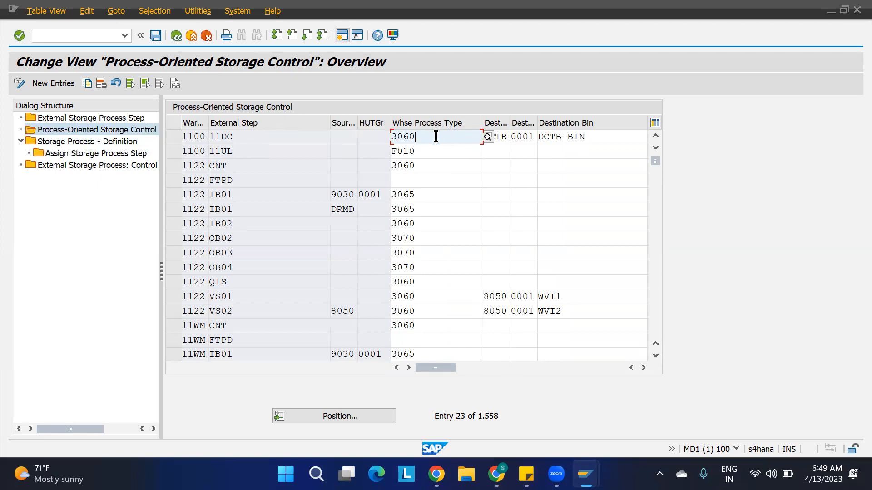
{"action": "left_click", "coordinate": [171, 137]}
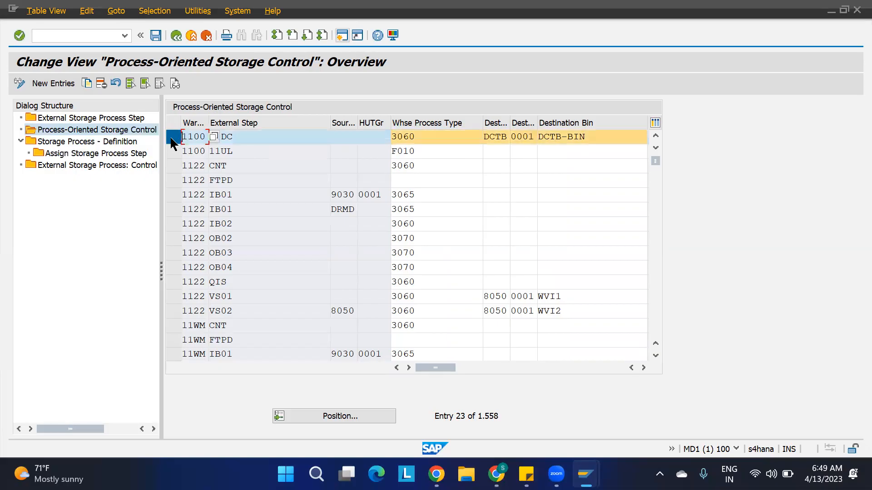
{"action": "left_click", "coordinate": [101, 83]}
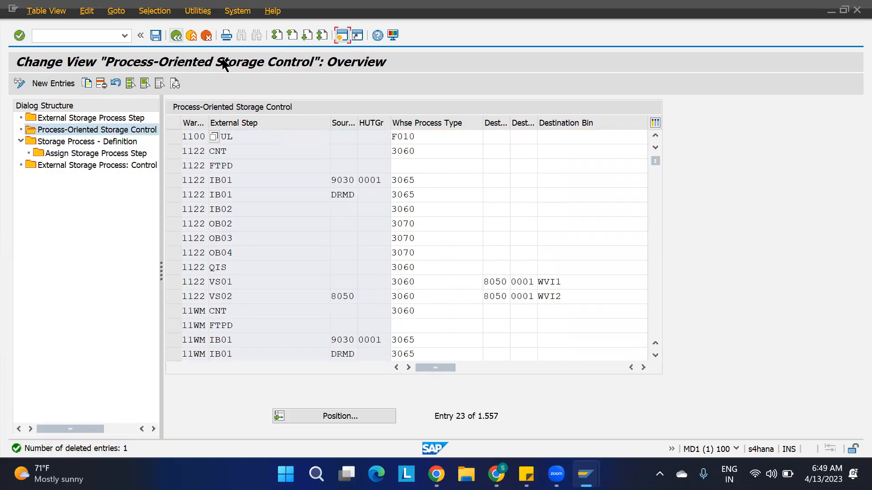
{"action": "key", "text": "ctrl+s"}
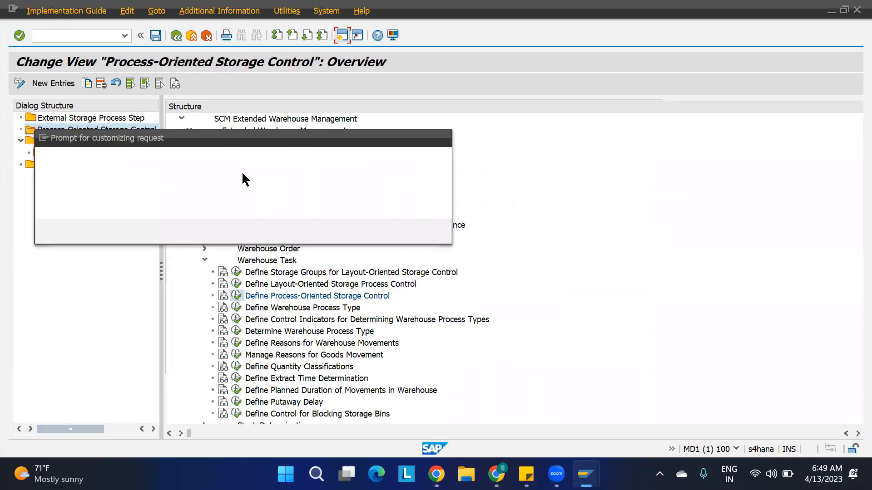
{"action": "left_click", "coordinate": [284, 228]}
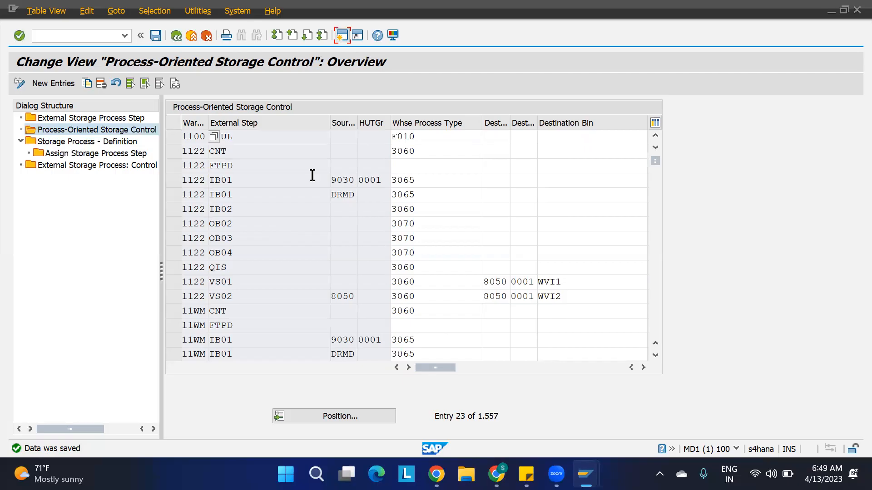
{"action": "left_click", "coordinate": [429, 141]}
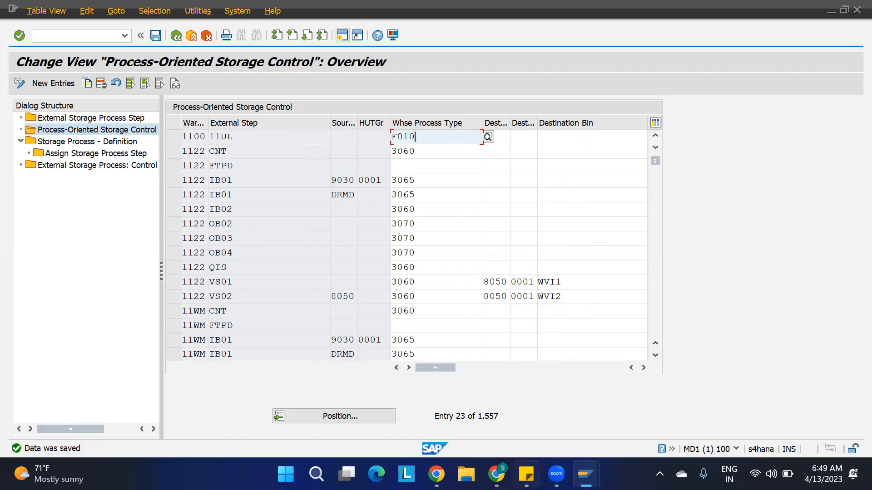
{"action": "left_click", "coordinate": [496, 473]}
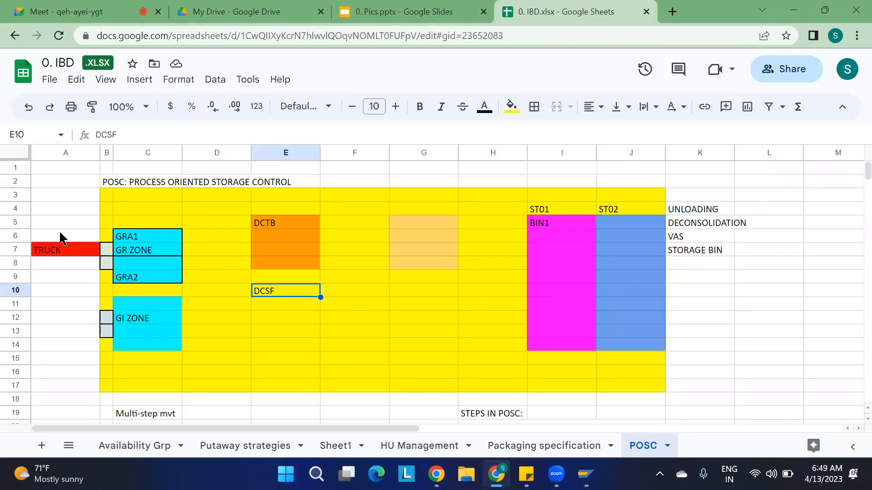
Enter 11H2 in cell A5 of the POSC sheet, then backspace a character.
{"action": "left_click", "coordinate": [61, 227]}
{"action": "type", "text": "11H"}
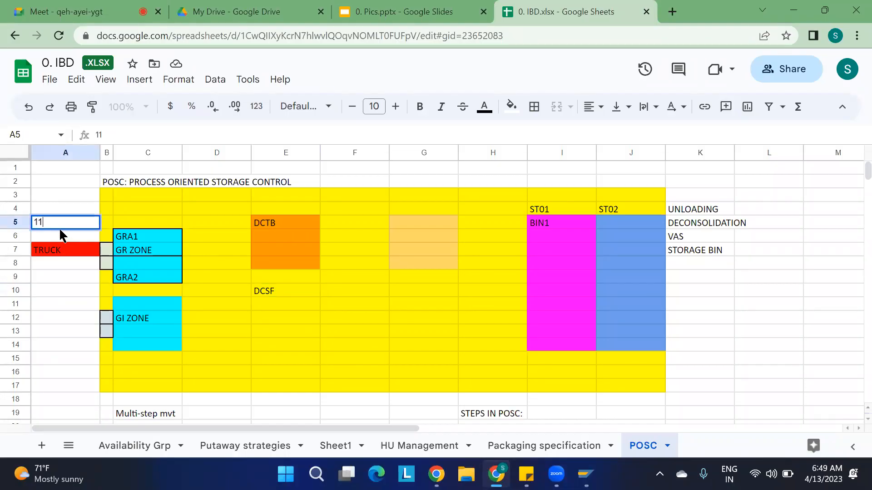
{"action": "type", "text": "2"}
{"action": "key", "text": "BackSpace"}
{"action": "key", "text": "BackSpace"}
{"action": "key", "text": "BackSpace"}
{"action": "key", "text": "BackSpace"}
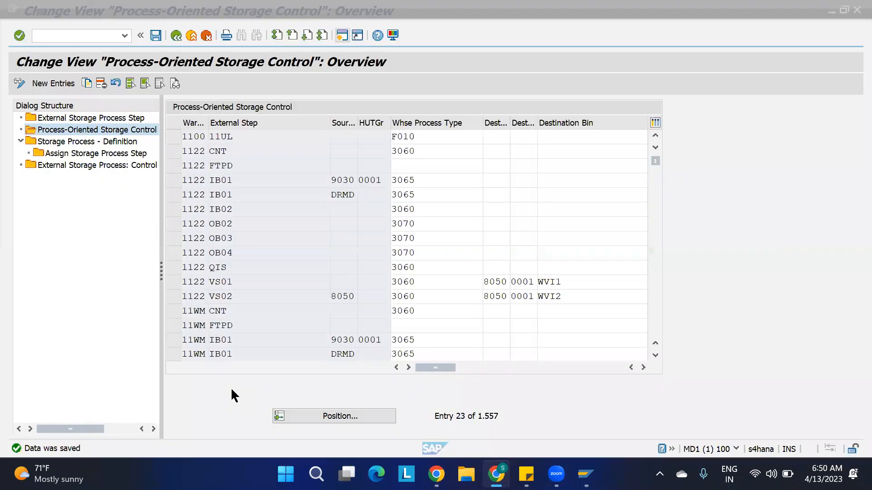
Back in SAP, start a new storage-control entry for warehouse 1100 with external step 11DC.
{"action": "left_click", "coordinate": [231, 388]}
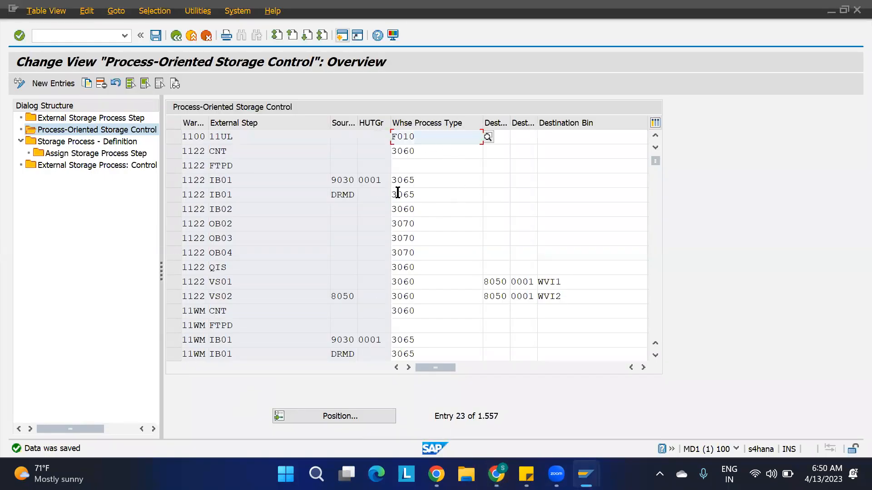
{"action": "left_click", "coordinate": [53, 85]}
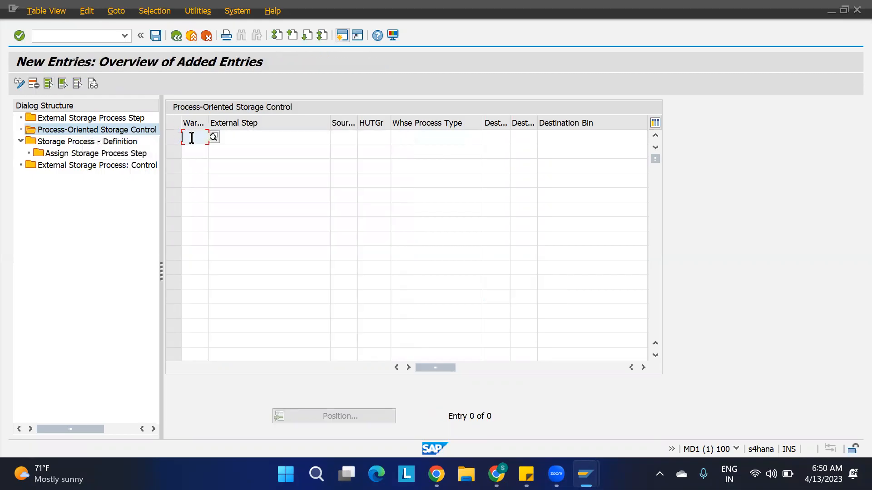
{"action": "type", "text": "1100"}
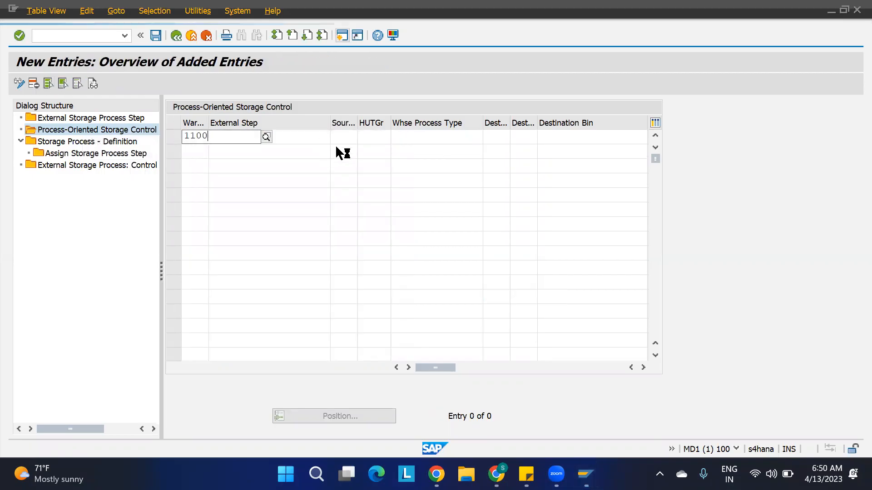
{"action": "left_click", "coordinate": [317, 136]}
{"action": "type", "text": "11CD"}
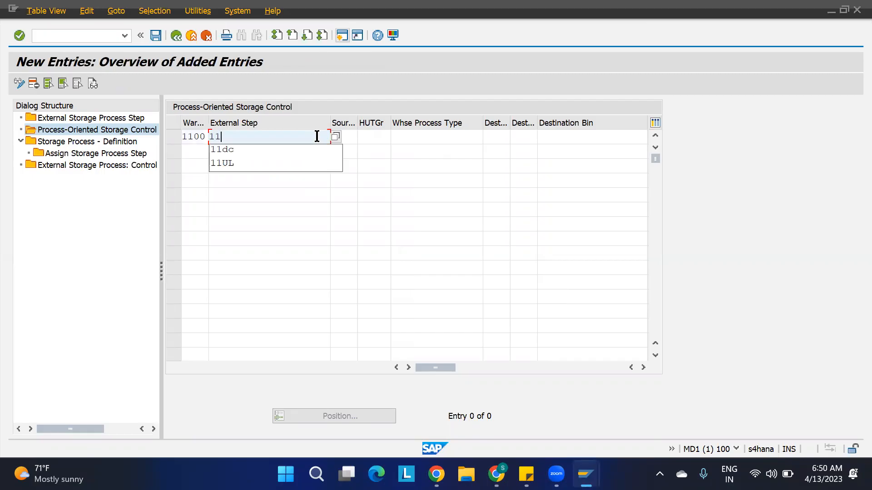
{"action": "key", "text": "BackSpace"}
{"action": "key", "text": "BackSpace"}
{"action": "type", "text": "CD"}
{"action": "key", "text": "BackSpace"}
{"action": "key", "text": "BackSpace"}
{"action": "type", "text": "DC"}
{"action": "left_click", "coordinate": [273, 189]}
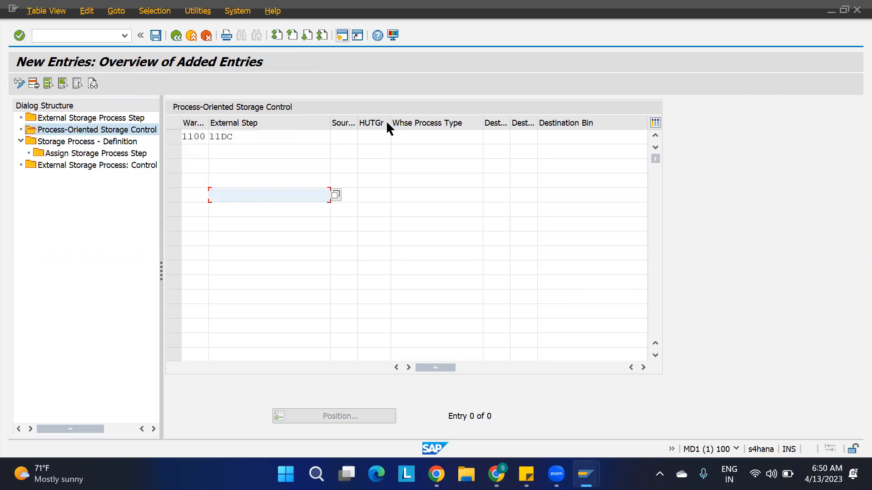
Give the new entry HU type group 11G1, process type 3060, and mark it rules-based.
{"action": "left_click", "coordinate": [375, 141]}
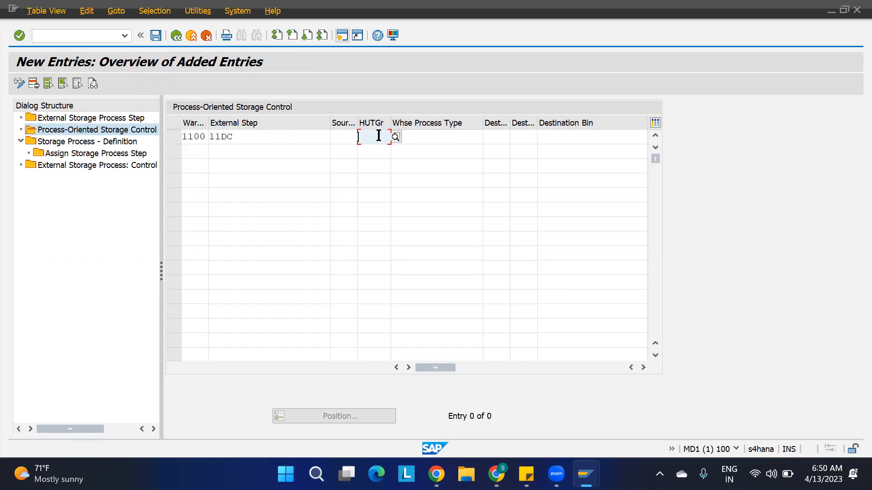
{"action": "type", "text": "11G1"}
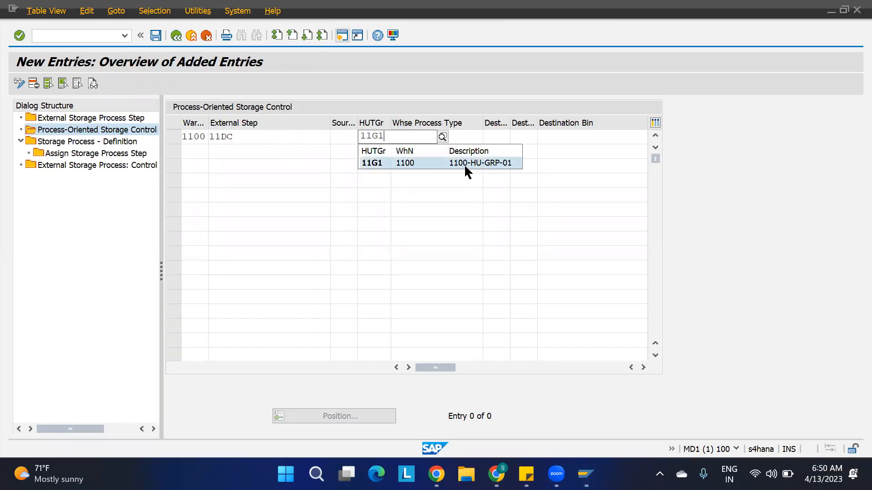
{"action": "left_click", "coordinate": [464, 165]}
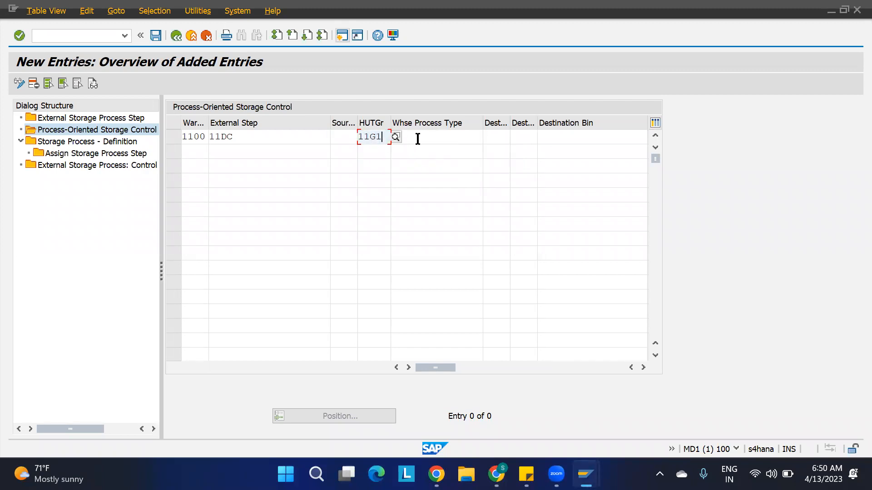
{"action": "left_click", "coordinate": [426, 139]}
{"action": "type", "text": "3060"}
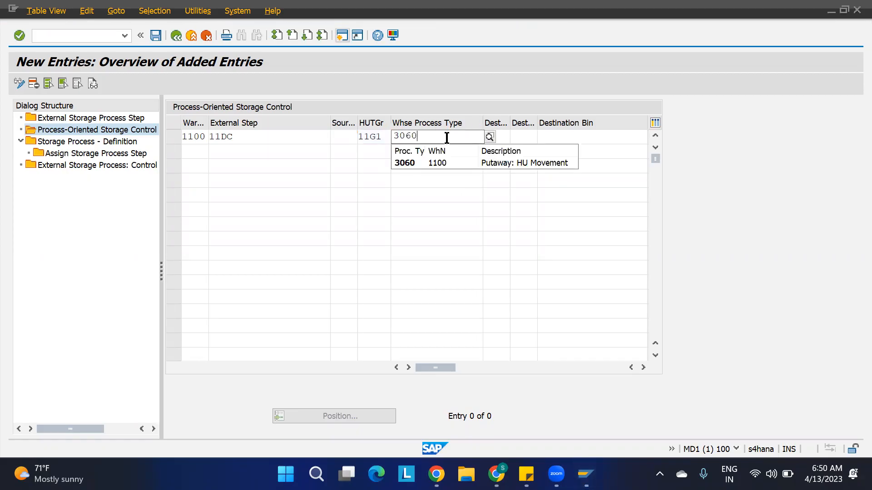
{"action": "left_click", "coordinate": [451, 208]}
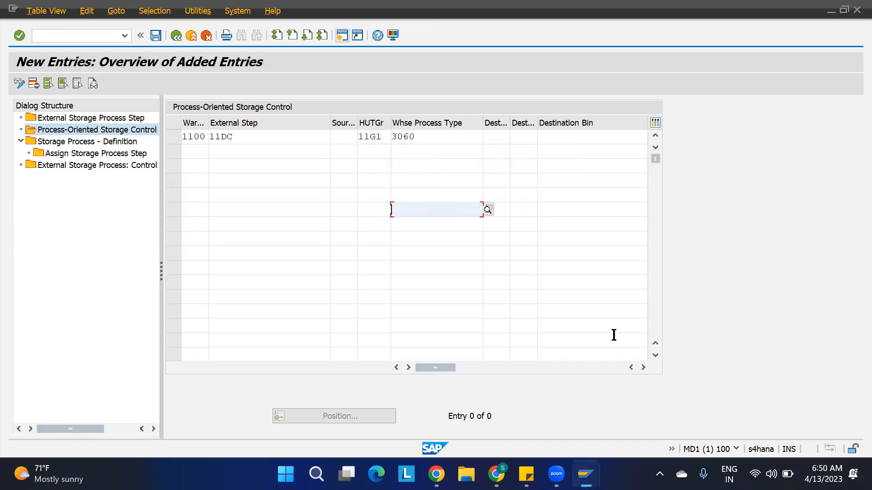
{"action": "left_click", "coordinate": [644, 368]}
{"action": "left_click", "coordinate": [592, 137]}
{"action": "left_click_drag", "start_coordinate": [490, 368], "coordinate": [389, 367]}
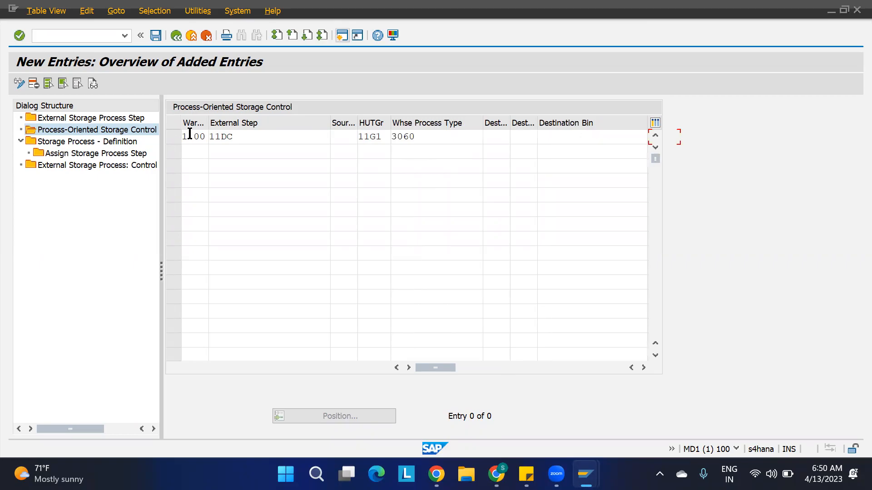
{"action": "left_click", "coordinate": [383, 139]}
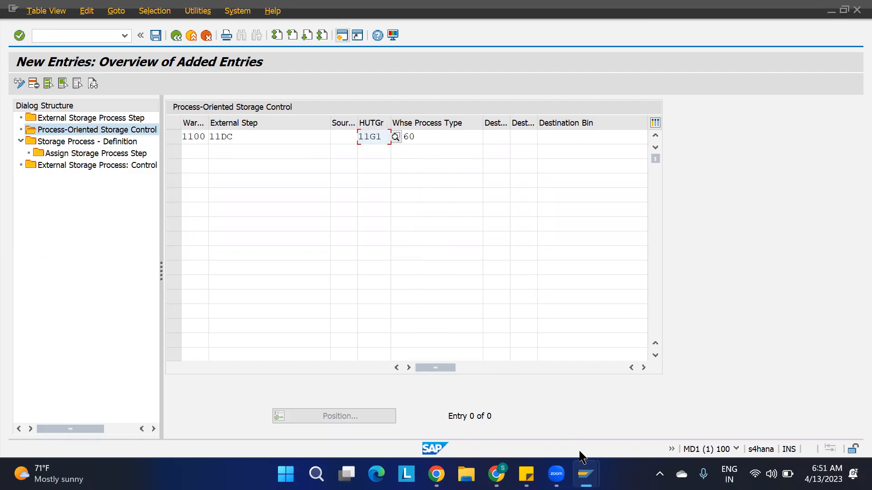
In the POSC sheet, enter HU group 11G1 in D5 and HU type 11H1 in A5, then return to SAP.
{"action": "mouse_move", "coordinate": [496, 473]}
{"action": "left_click", "coordinate": [525, 425]}
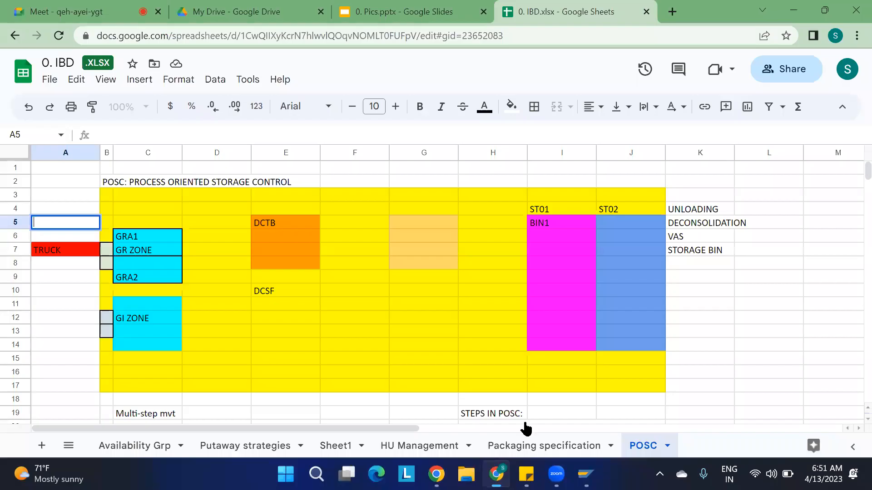
{"action": "left_click", "coordinate": [192, 224]}
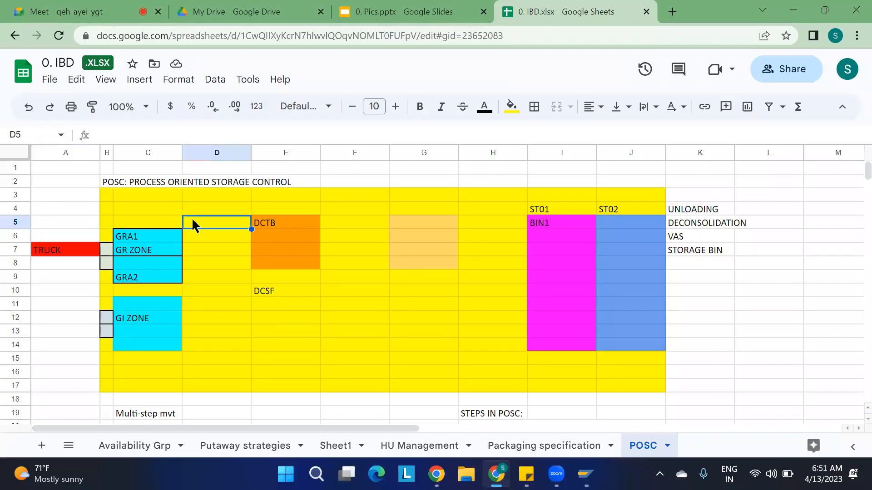
{"action": "type", "text": "11G1"}
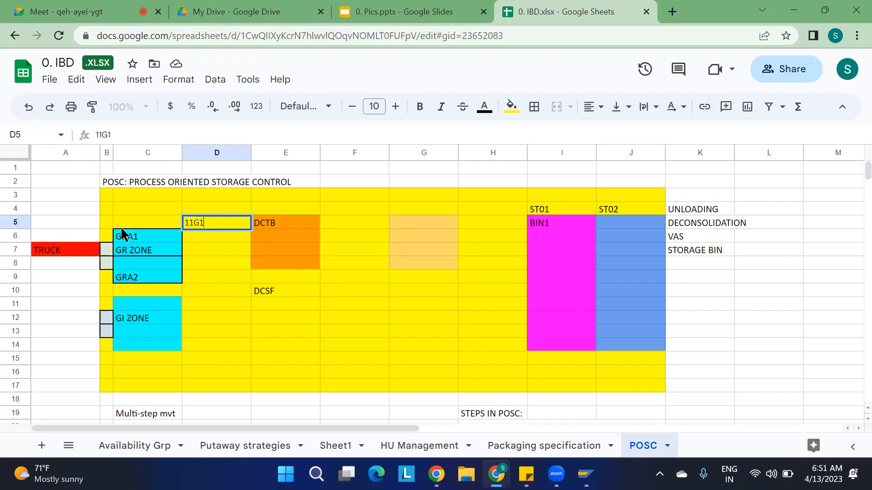
{"action": "left_click", "coordinate": [62, 221]}
{"action": "type", "text": "11H1"}
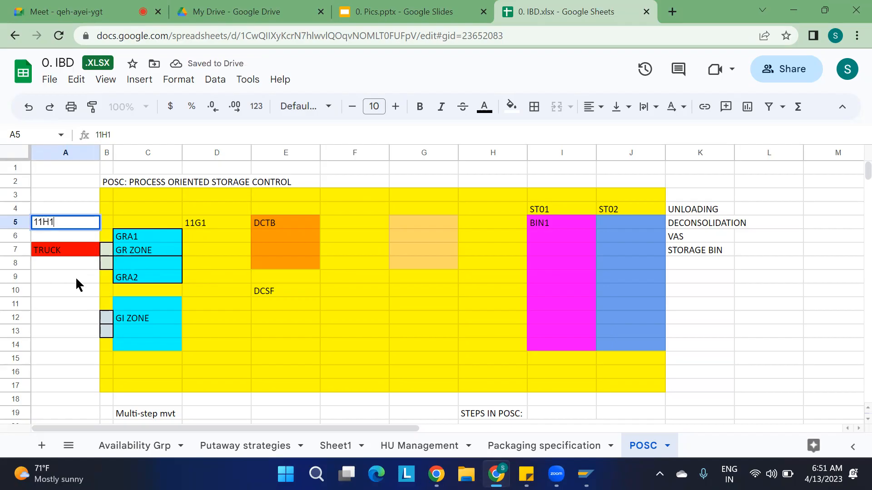
{"action": "left_click", "coordinate": [66, 199]}
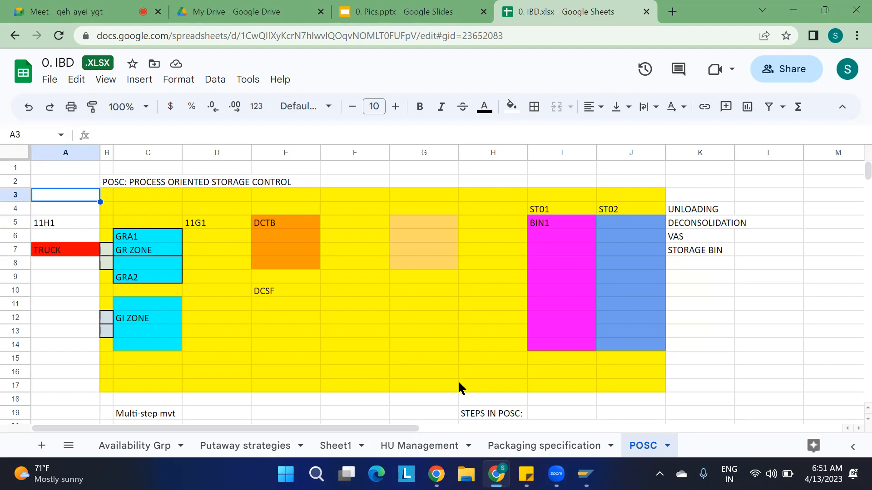
{"action": "key", "text": "alt+Tab"}
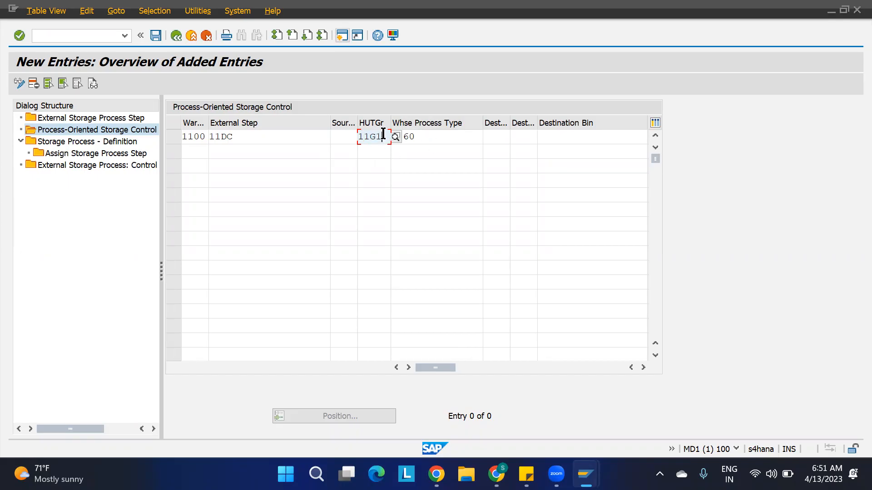
Check the POSC plan, then start a second entry with warehouse 1100 and external step 11DC.
{"action": "left_click", "coordinate": [424, 136]}
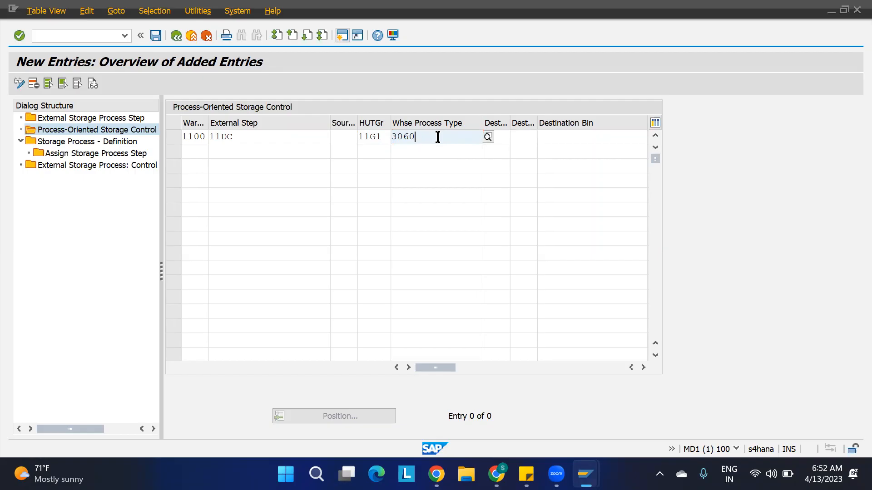
{"action": "key", "text": "alt+Tab"}
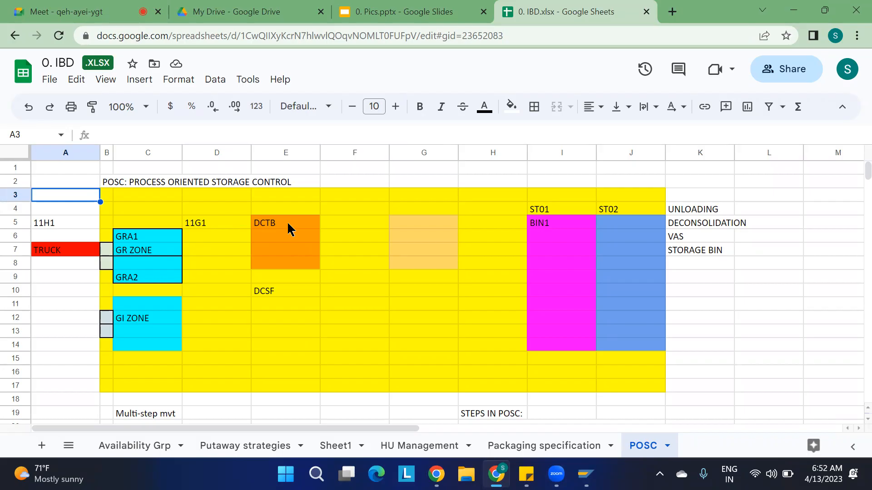
{"action": "key", "text": "alt+Tab"}
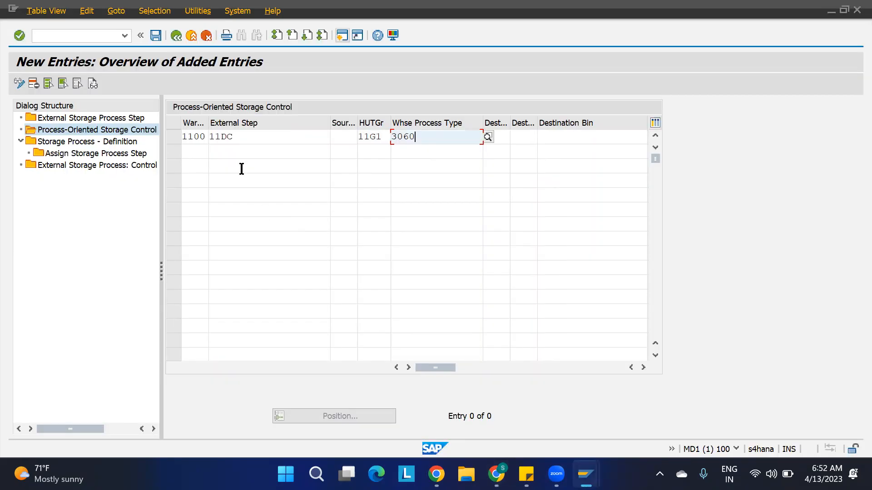
{"action": "left_click", "coordinate": [195, 153]}
{"action": "type", "text": "1100"}
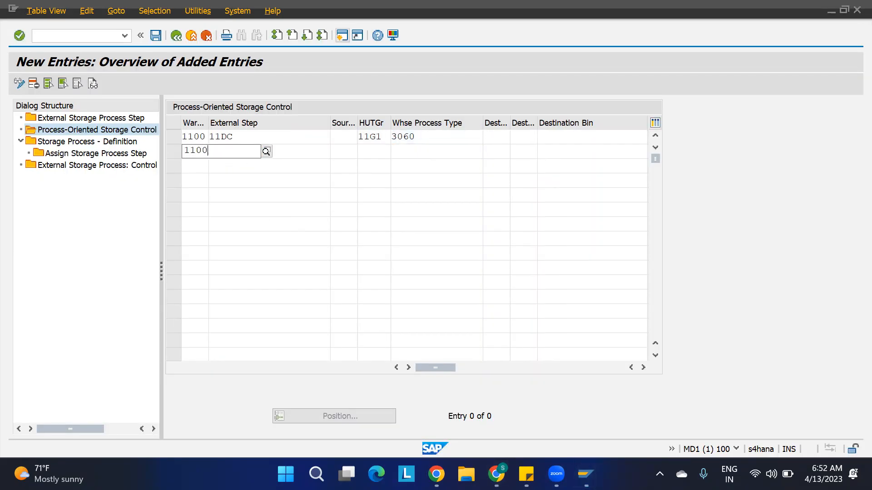
{"action": "key", "text": "Return"}
{"action": "type", "text": "11CD"}
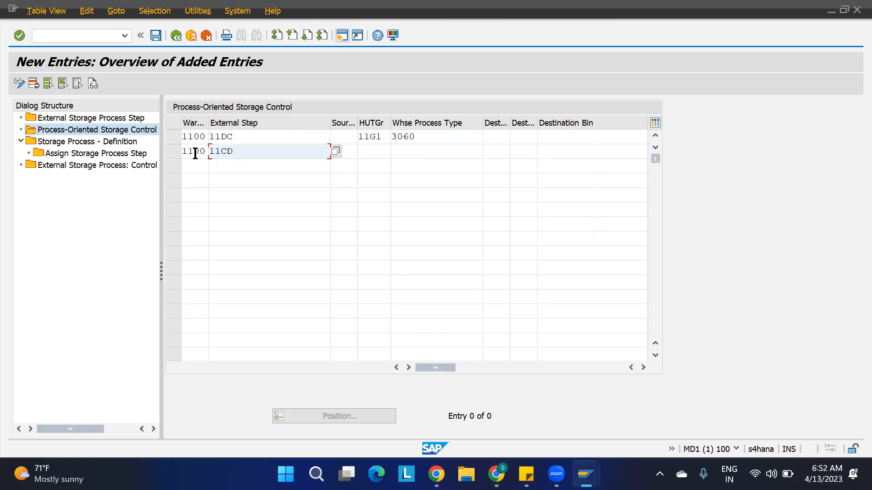
{"action": "key", "text": "BackSpace"}
{"action": "type", "text": "DC"}
Give the entry HU group 11G2 and process type 3060, mark it rules-based, save, and go back.
{"action": "key", "text": "Tab"}
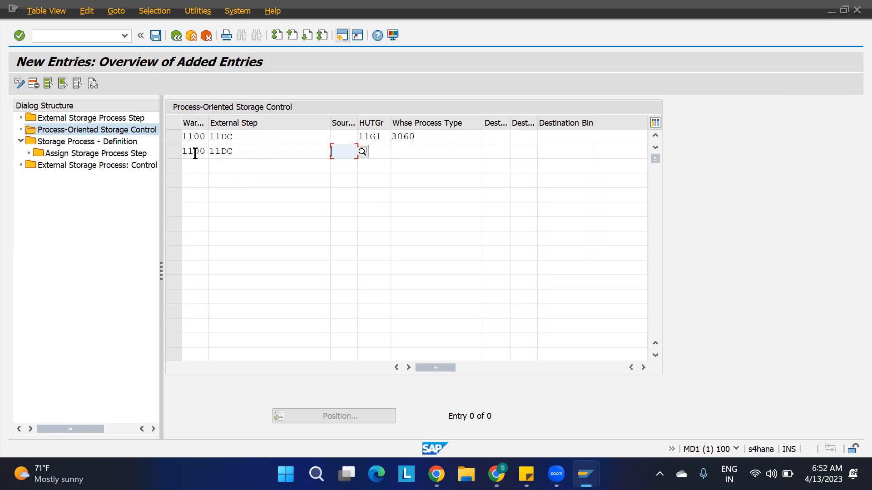
{"action": "key", "text": "Tab"}
{"action": "type", "text": "11G2"}
{"action": "key", "text": "Tab"}
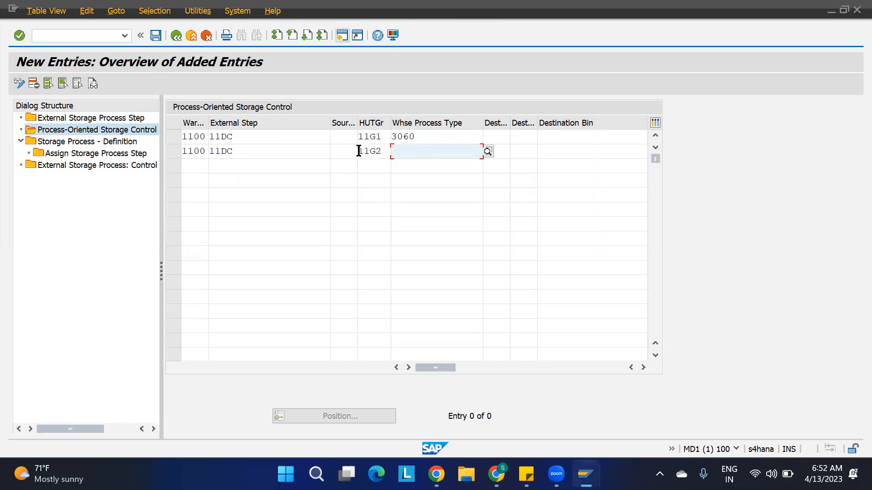
{"action": "type", "text": "3060"}
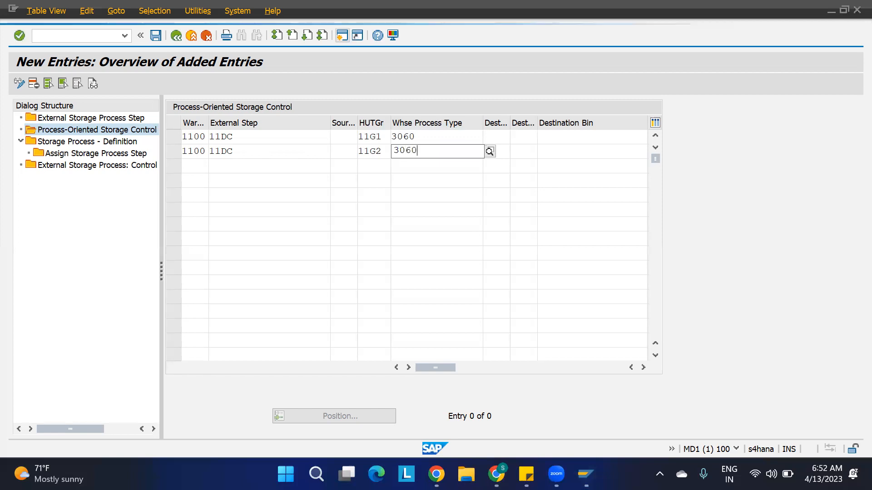
{"action": "left_click", "coordinate": [642, 367]}
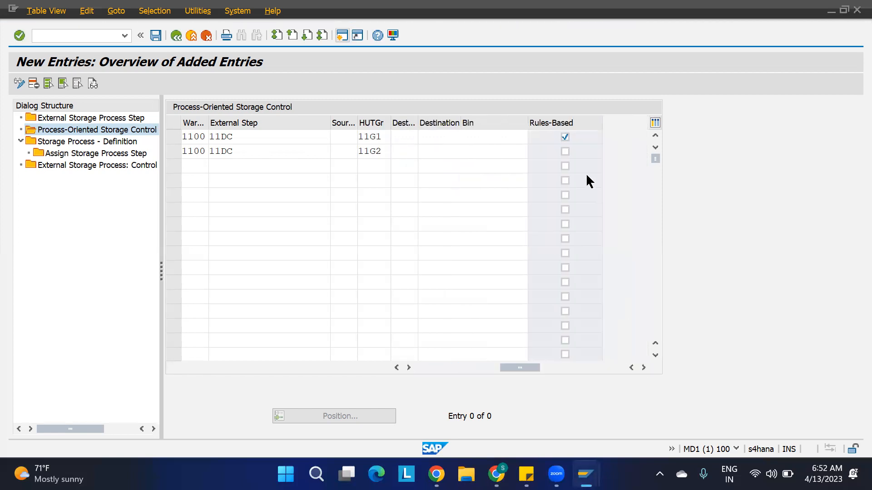
{"action": "left_click", "coordinate": [566, 152]}
{"action": "key", "text": "ctrl+s"}
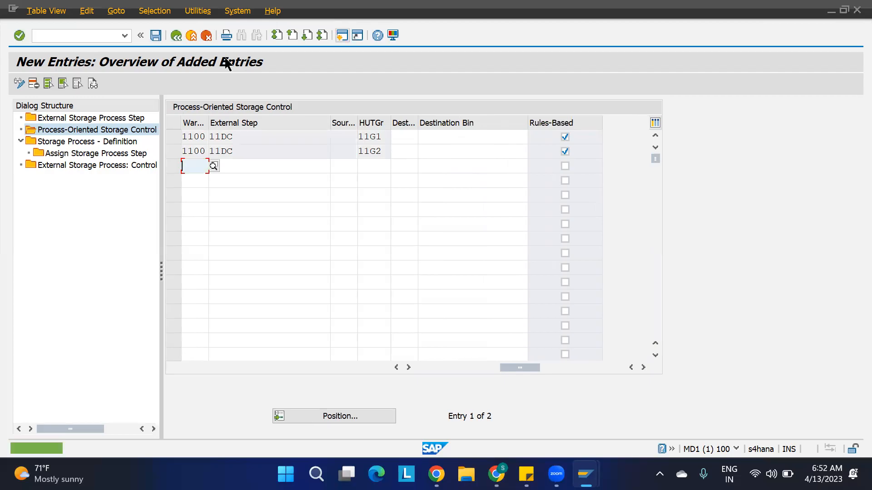
{"action": "key", "text": "F3"}
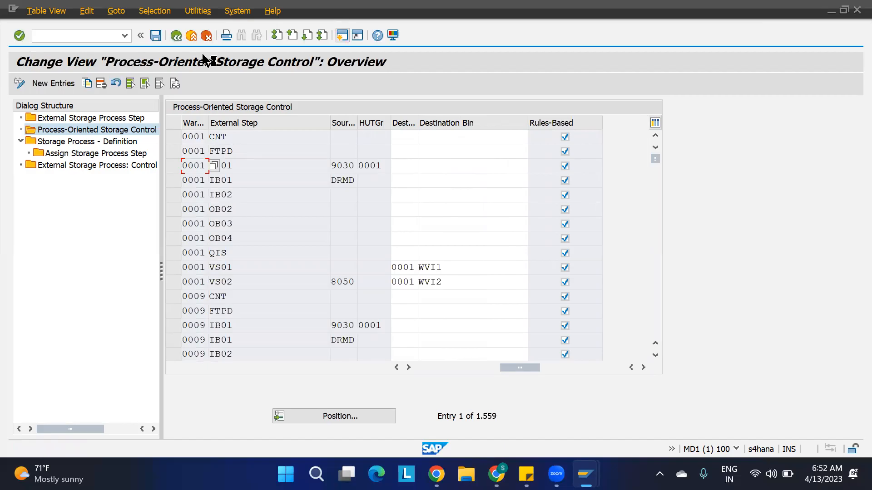
Open Storage Process – Definition, select 1100 IBD1, and display its assigned steps 11UL, 11DC and 11PY.
{"action": "double_click", "coordinate": [109, 142]}
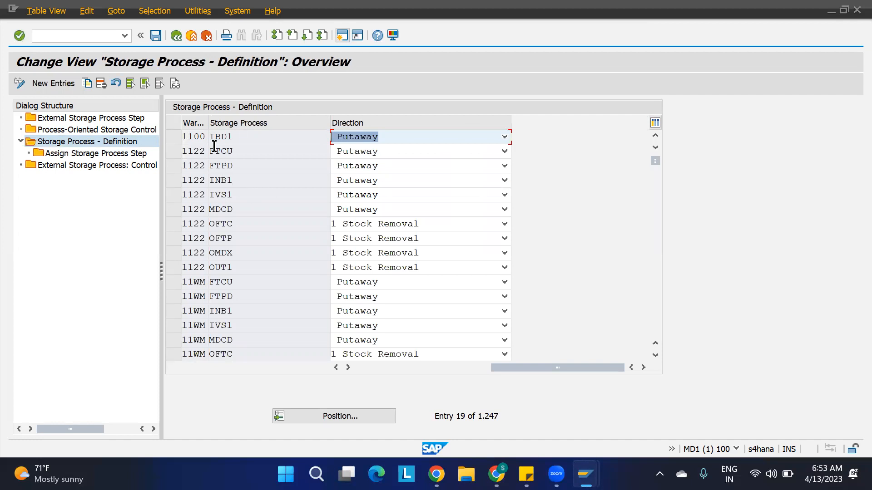
{"action": "left_click", "coordinate": [172, 137]}
{"action": "double_click", "coordinate": [113, 151]}
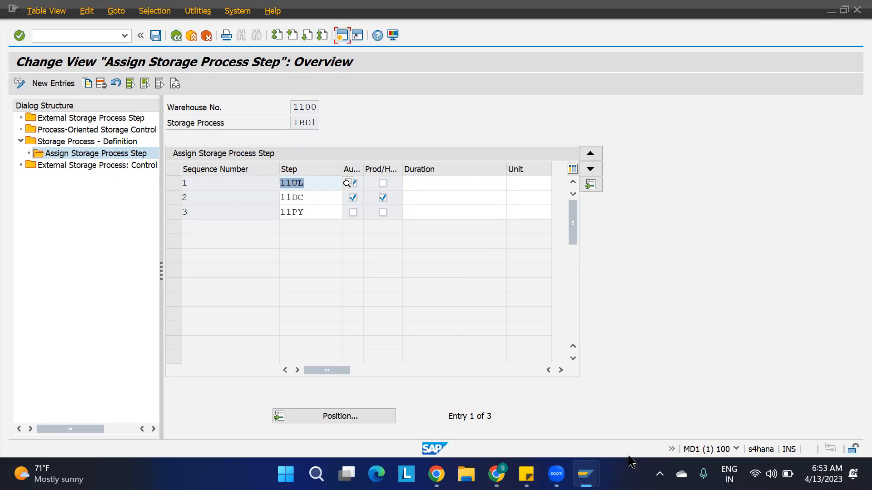
{"action": "mouse_move", "coordinate": [585, 474]}
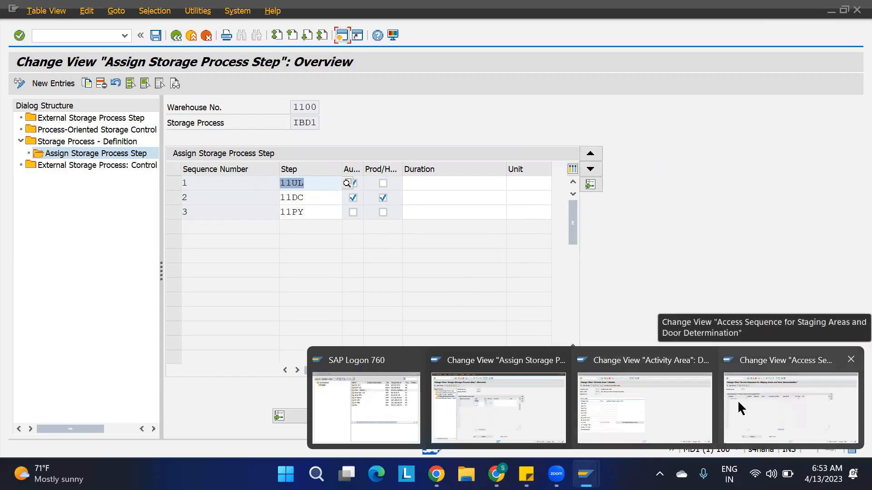
Create an inbound delivery from the purchase order with external ID '<PO>-RULE BASED-01'.
{"action": "left_click", "coordinate": [760, 396]}
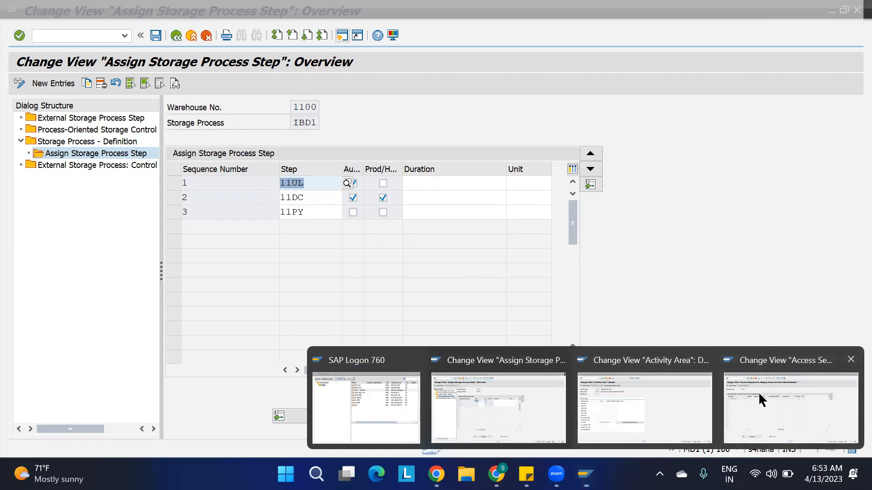
{"action": "type", "text": "/NVL31N"}
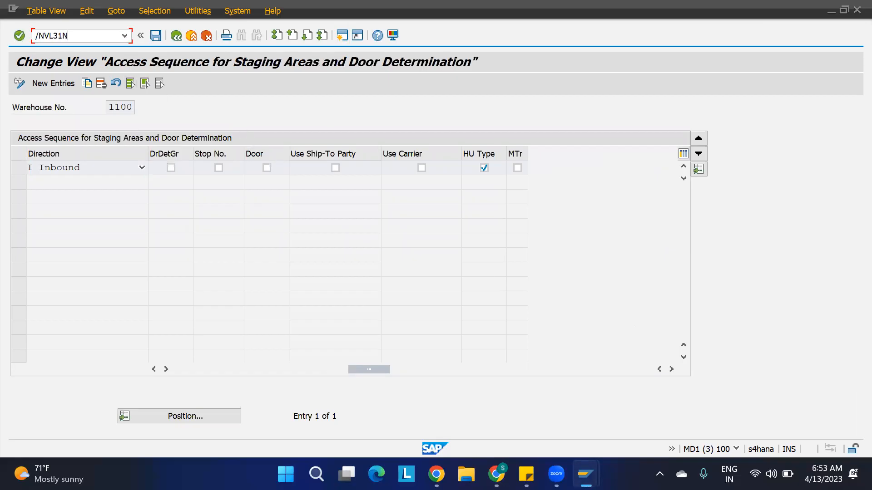
{"action": "key", "text": "Return"}
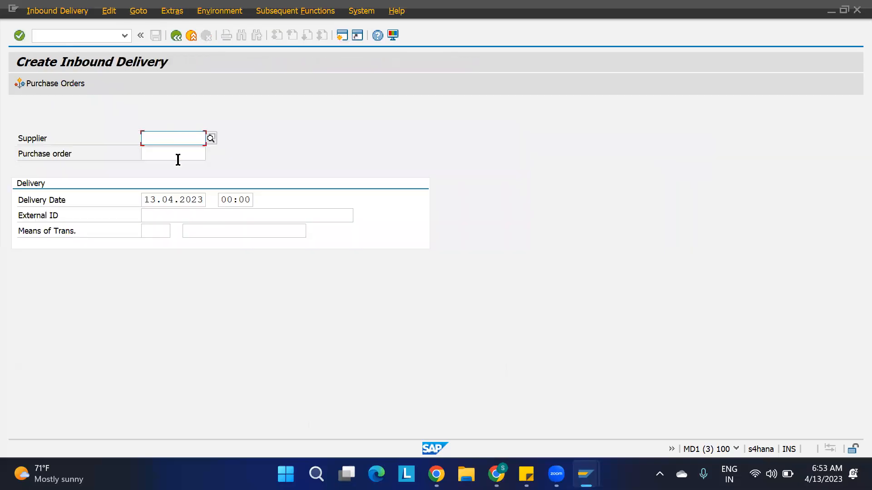
{"action": "left_click", "coordinate": [171, 156]}
{"action": "key", "text": "Down"}
{"action": "key", "text": "Return"}
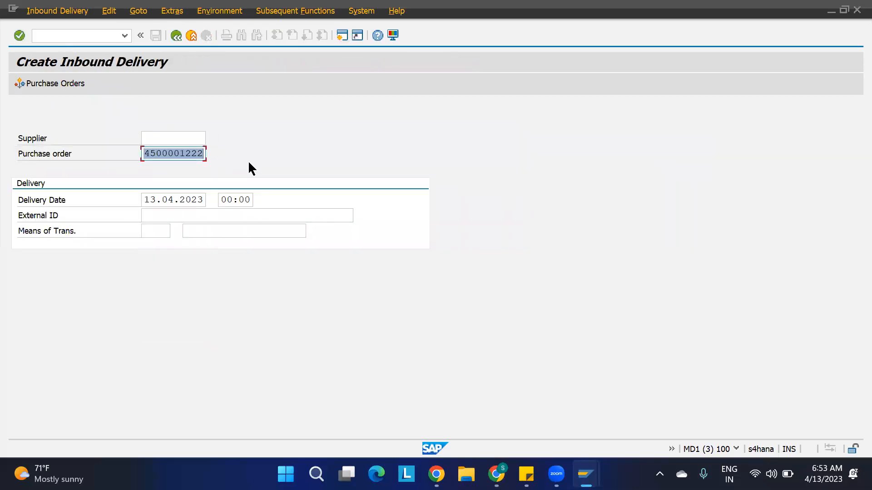
{"action": "left_click", "coordinate": [188, 215]}
{"action": "key", "text": "ctrl+v"}
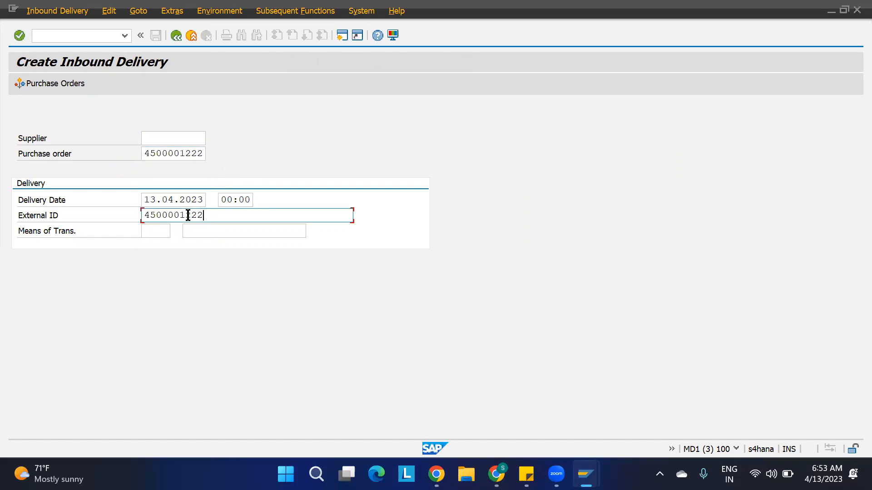
{"action": "type", "text": "-RULE BASED-01"}
{"action": "key", "text": "Return"}
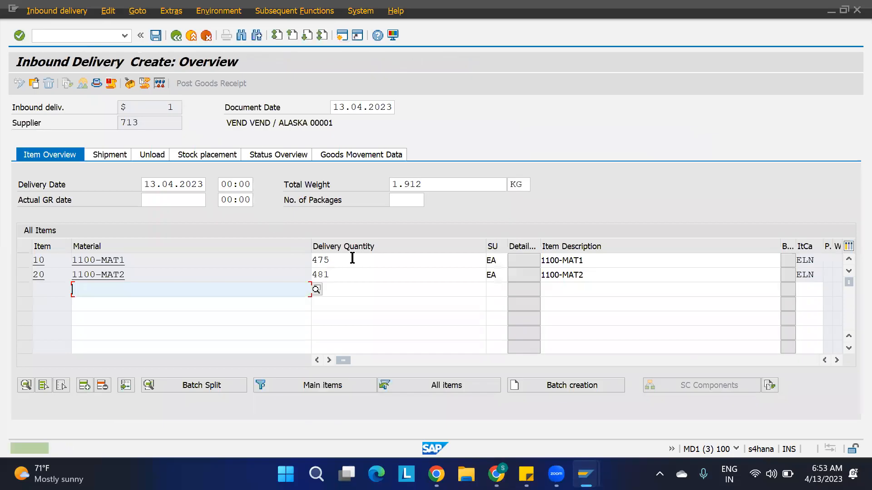
Change both item quantities (475 and 481) to 1 and open handling unit packing.
{"action": "left_click", "coordinate": [353, 257]}
{"action": "key", "text": "shift+Home"}
{"action": "key", "text": "Delete"}
{"action": "key", "text": "Tab"}
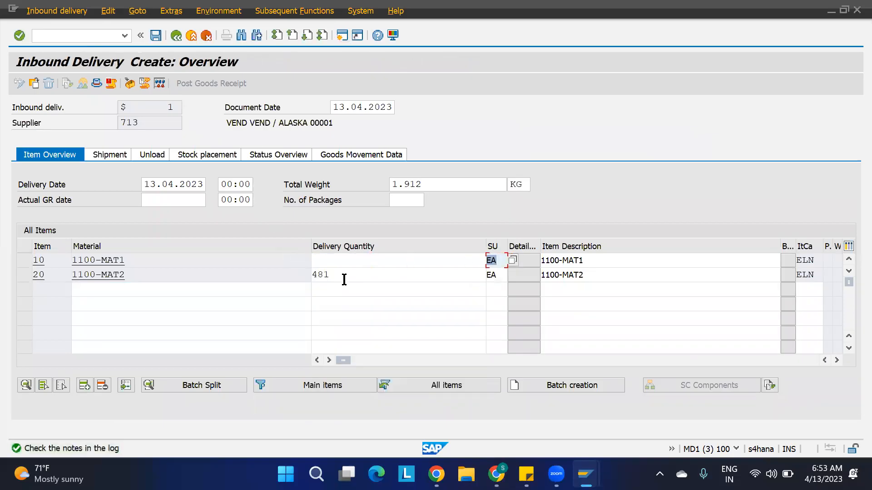
{"action": "left_click", "coordinate": [343, 261]}
{"action": "type", "text": "1"}
{"action": "key", "text": "Tab"}
{"action": "left_click_drag", "start_coordinate": [340, 271], "coordinate": [302, 274]}
{"action": "type", "text": "1"}
{"action": "left_click", "coordinate": [243, 328]}
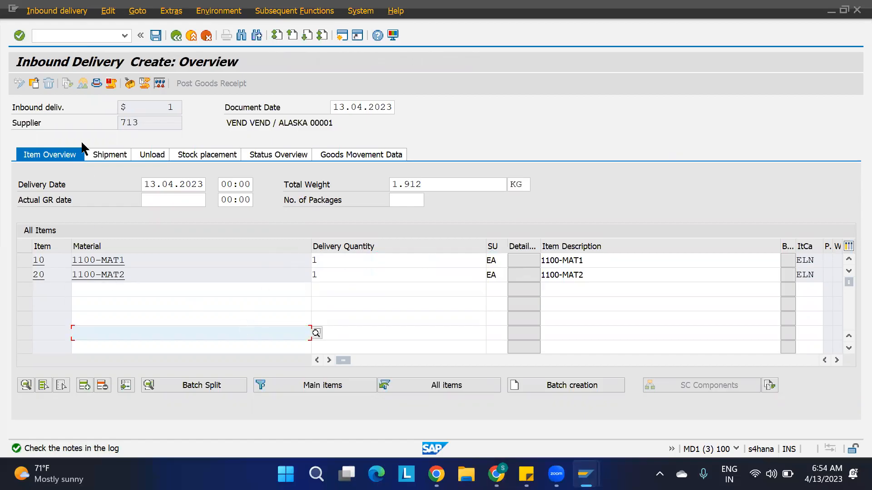
{"action": "left_click", "coordinate": [129, 82]}
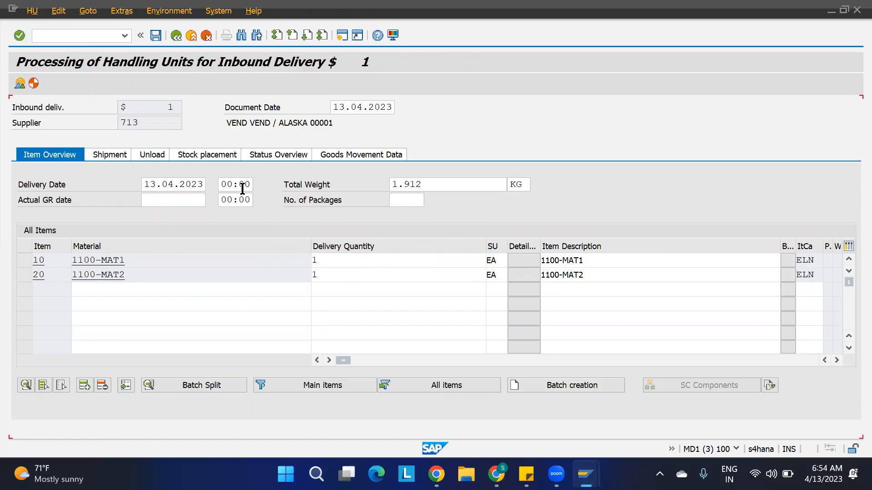
Create a 1100-CARTON handling unit and pack 1100-MAT1 and 1100-MAT2 into HU 40226.
{"action": "left_click", "coordinate": [235, 167]}
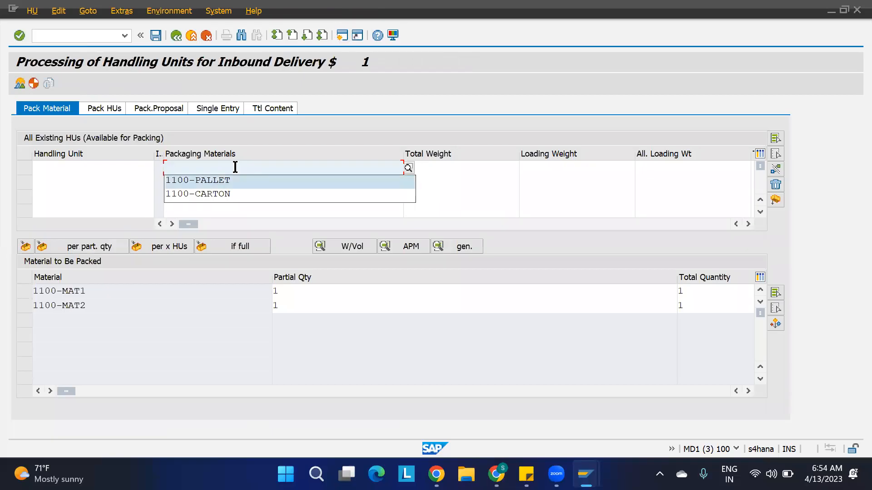
{"action": "key", "text": "Down"}
{"action": "key", "text": "Return"}
{"action": "key", "text": "Return"}
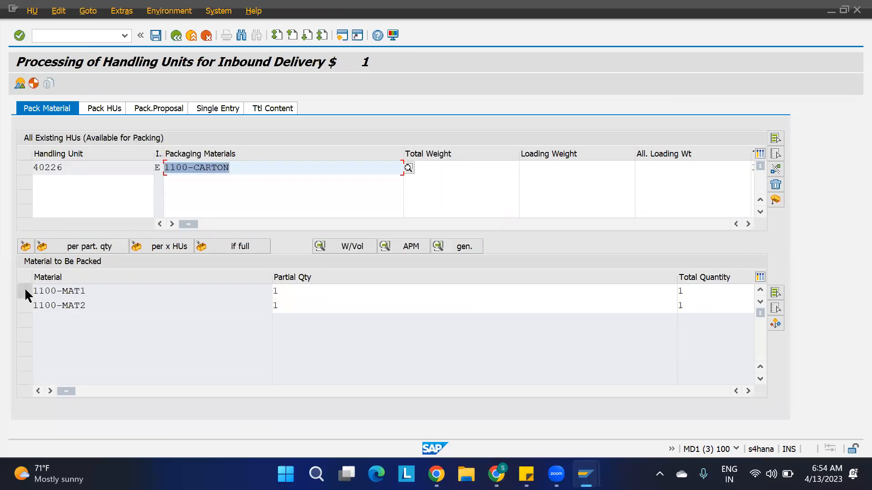
{"action": "left_click", "coordinate": [25, 292]}
{"action": "left_click", "coordinate": [25, 305]}
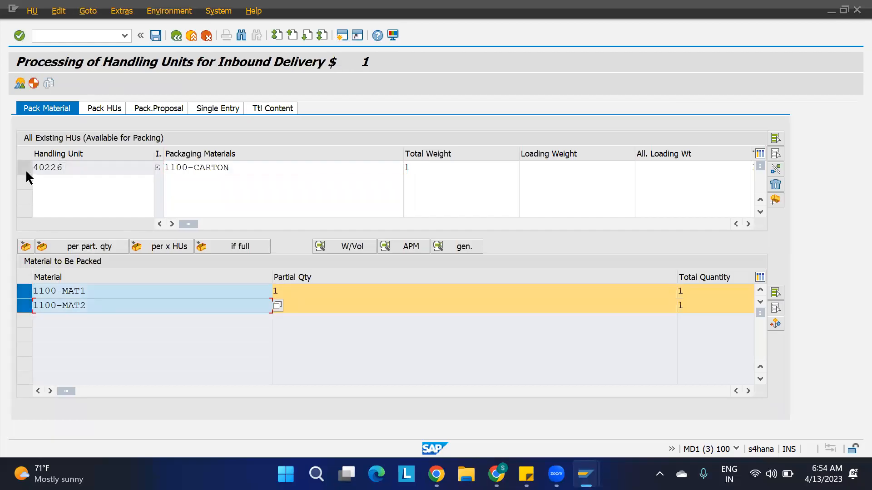
{"action": "left_click", "coordinate": [24, 168]}
{"action": "left_click", "coordinate": [23, 247]}
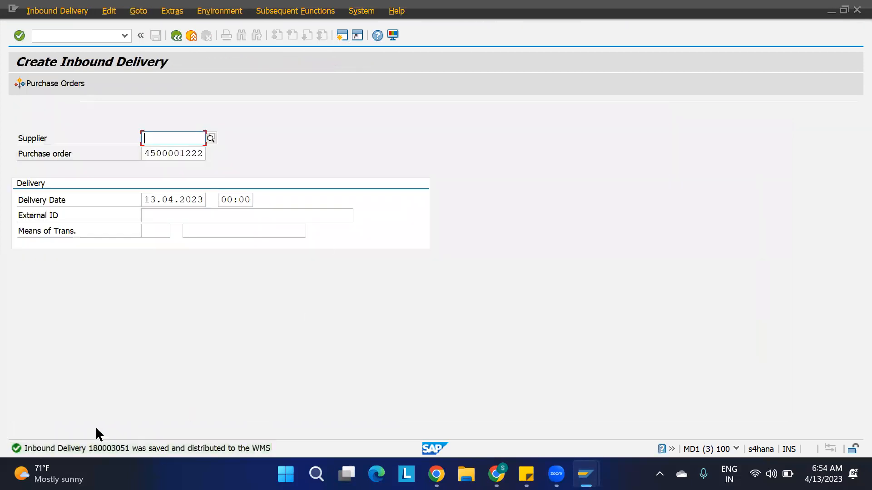
Check the save message, select the new inbound delivery number, and close the help window.
{"action": "double_click", "coordinate": [117, 452]}
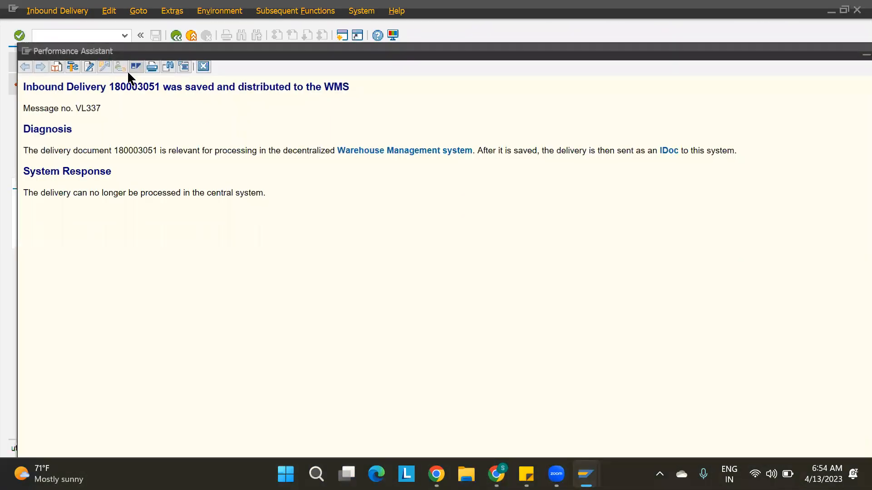
{"action": "double_click", "coordinate": [129, 88]}
{"action": "key", "text": "ctrl+c"}
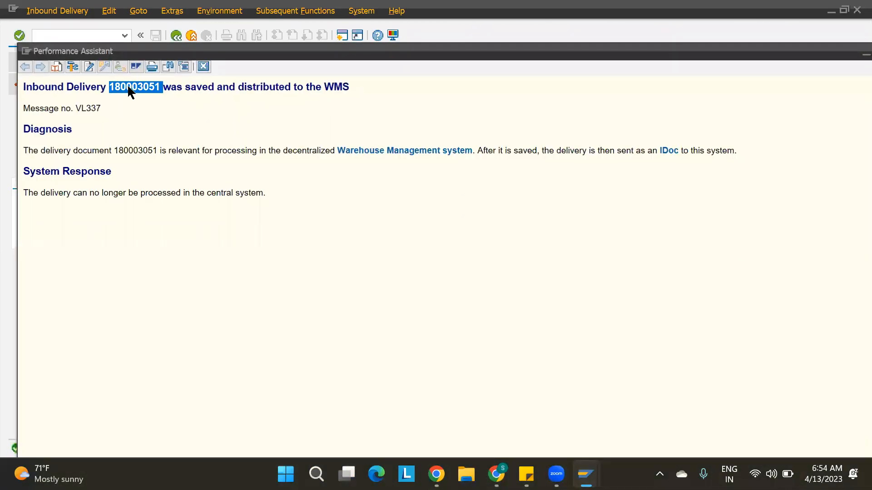
{"action": "left_click", "coordinate": [200, 65]}
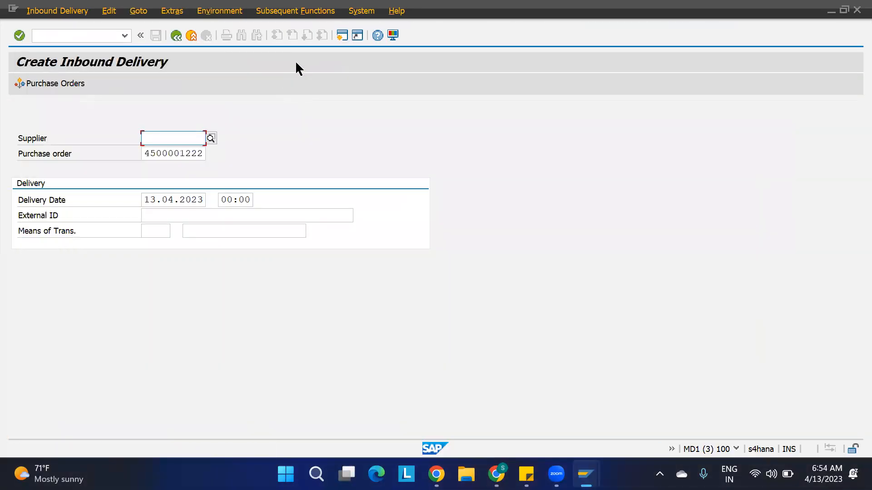
In a second session, open Maintain Inbound Delivery and set disposal party 186 as default.
{"action": "left_click", "coordinate": [343, 36]}
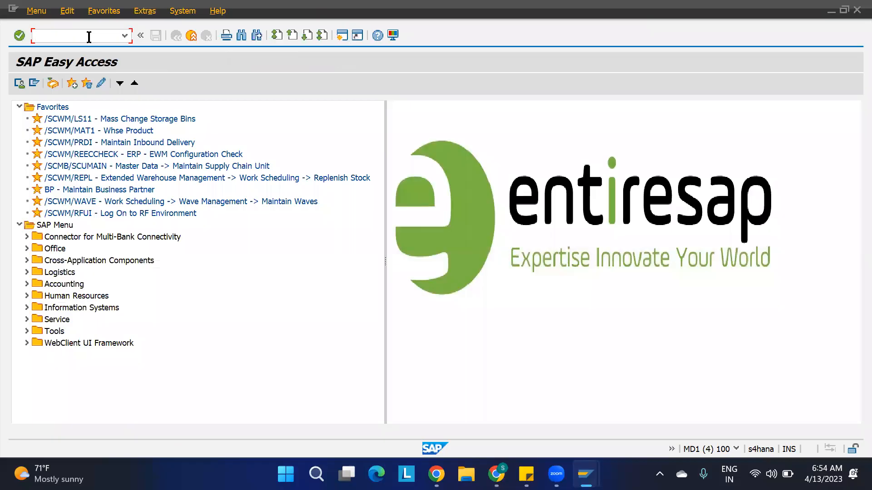
{"action": "double_click", "coordinate": [88, 142]}
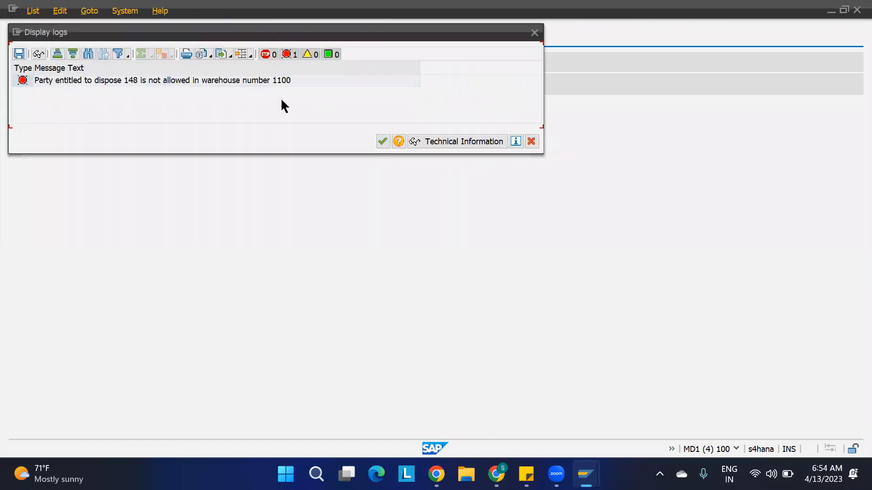
{"action": "left_click", "coordinate": [383, 141]}
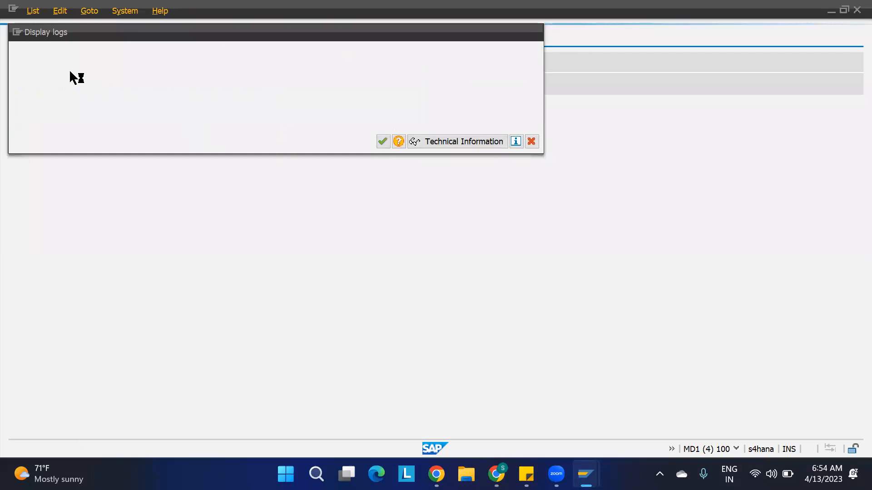
{"action": "left_click", "coordinate": [19, 84]}
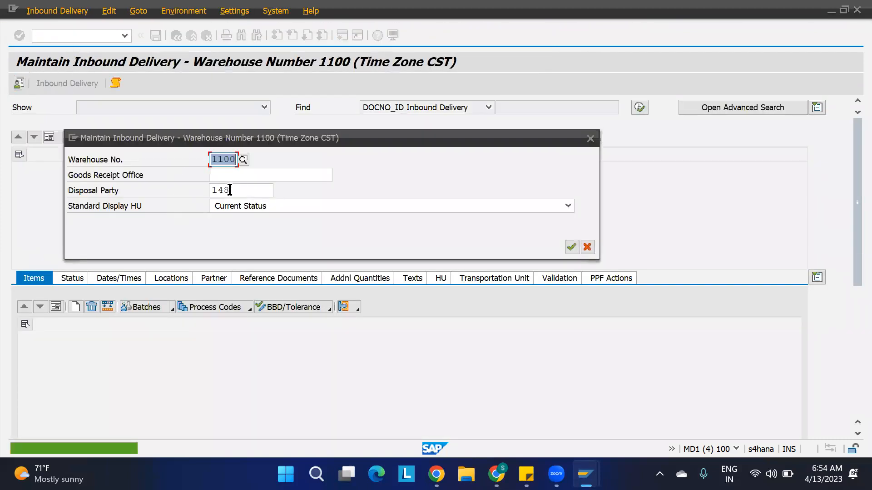
{"action": "left_click", "coordinate": [229, 189]}
{"action": "key", "text": "BackSpace"}
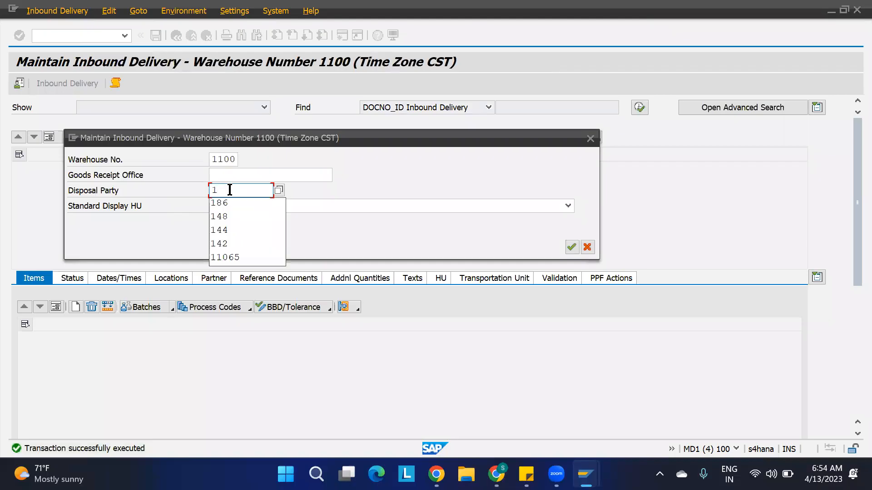
{"action": "type", "text": "86"}
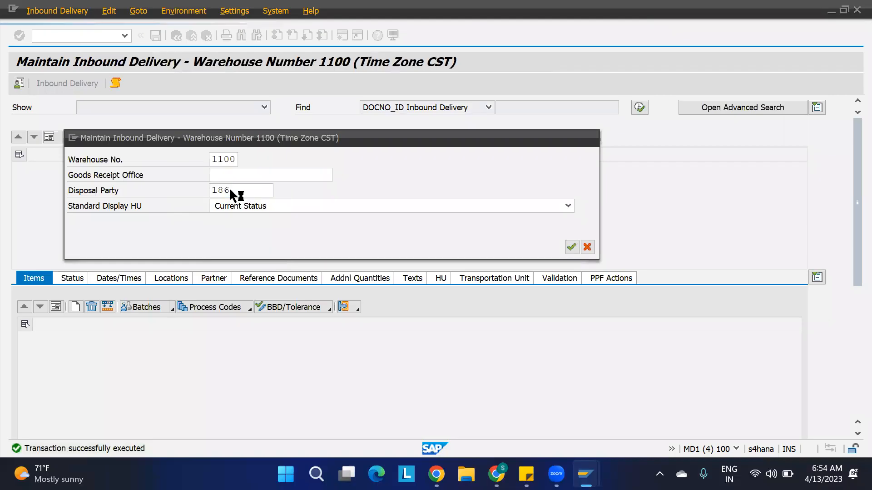
{"action": "key", "text": "Return"}
Find inbound delivery 180003051 and start creating its warehouse task via Follow-On Functions.
{"action": "left_click", "coordinate": [559, 108]}
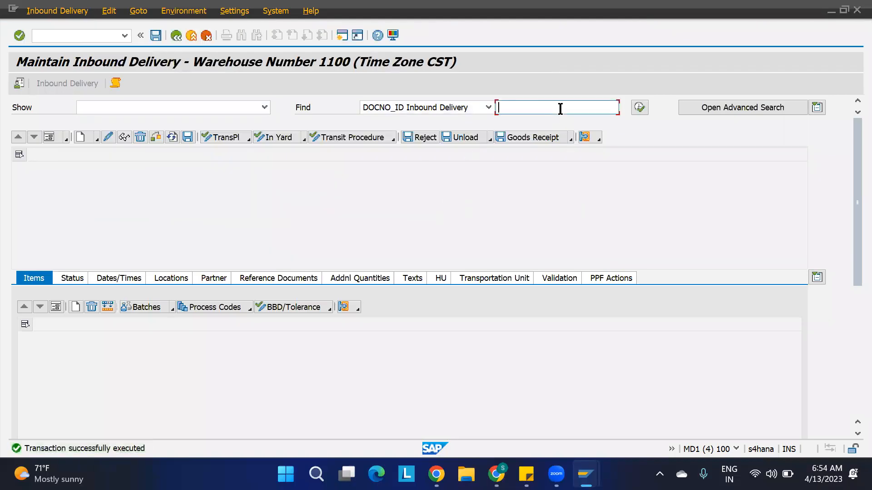
{"action": "key", "text": "ctrl+v"}
{"action": "left_click", "coordinate": [643, 108]}
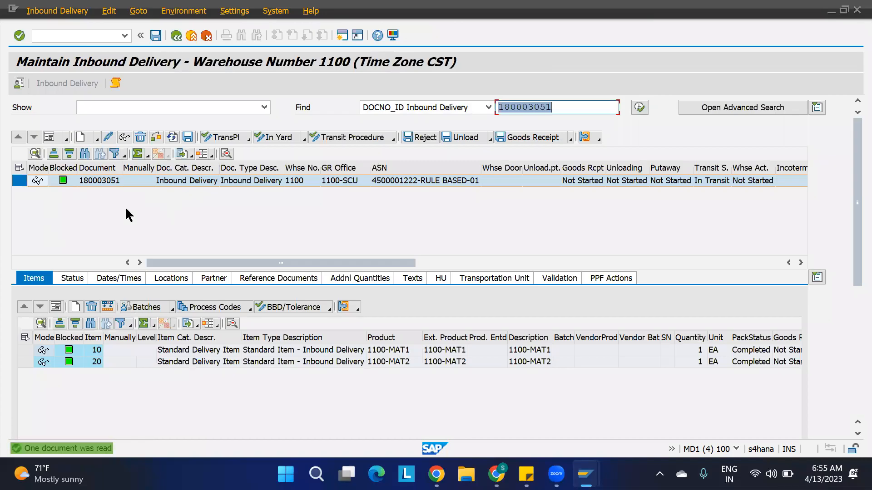
{"action": "left_click", "coordinate": [52, 14]}
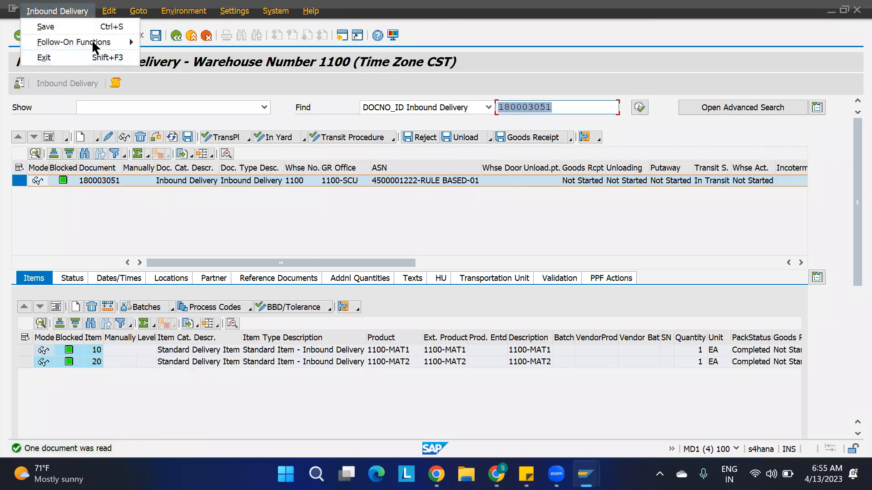
{"action": "mouse_move", "coordinate": [129, 41]}
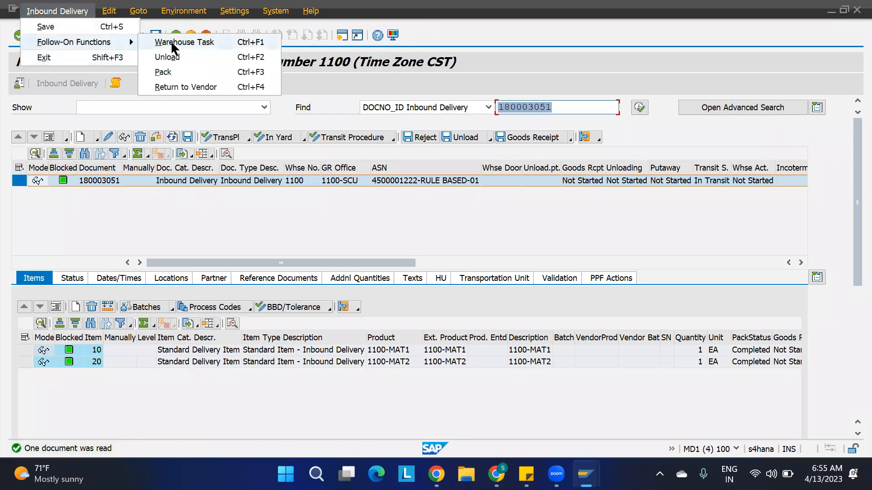
{"action": "left_click", "coordinate": [182, 42]}
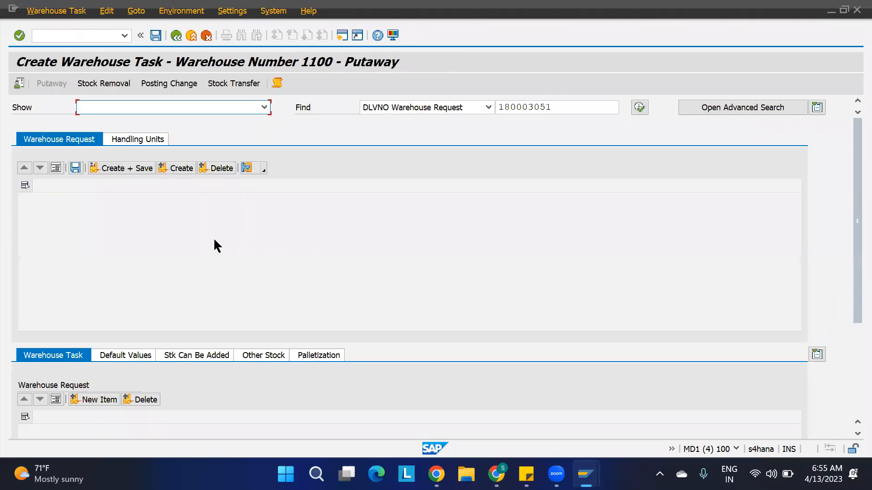
Create and save the putaway task for HU 40226, then copy delivery number 180003051.
{"action": "left_click", "coordinate": [146, 142]}
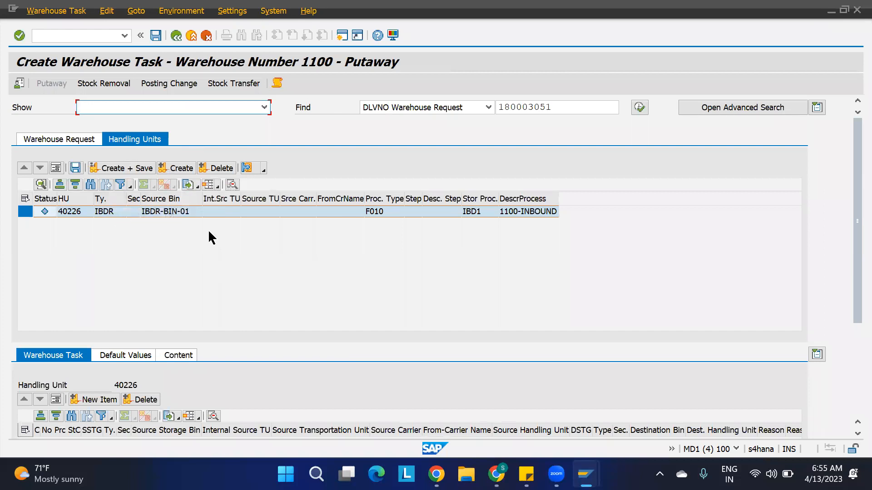
{"action": "left_click", "coordinate": [178, 169]}
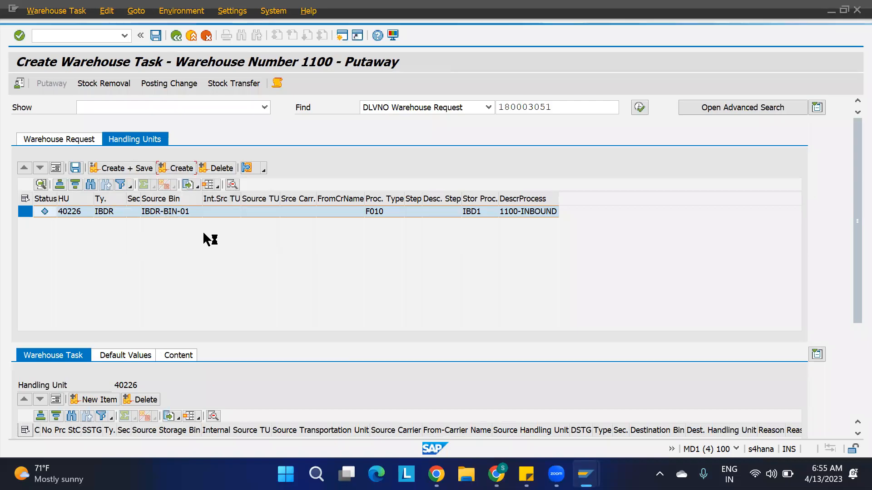
{"action": "left_click_drag", "start_coordinate": [850, 181], "coordinate": [849, 278]}
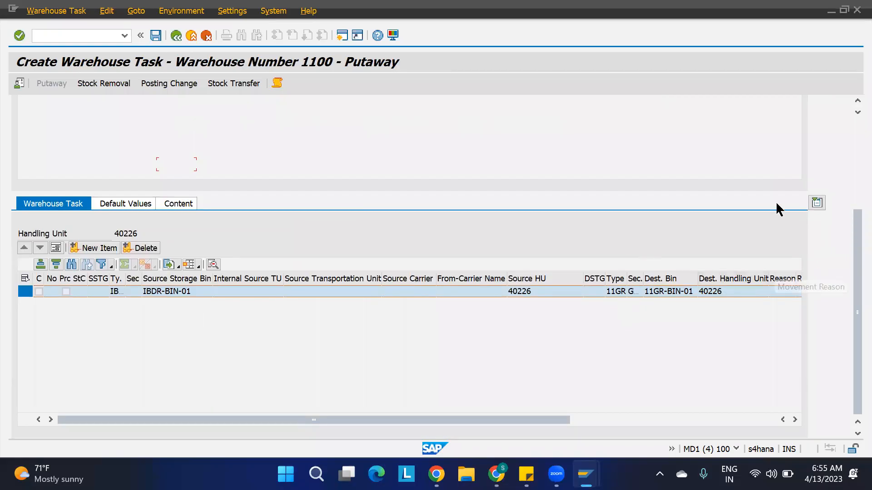
{"action": "scroll", "coordinate": [849, 127], "scroll_direction": "up", "scroll_amount": 5}
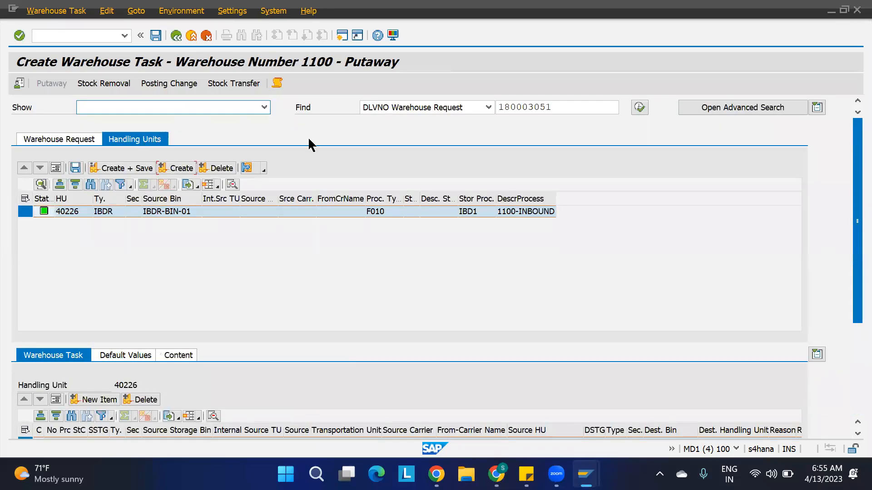
{"action": "left_click", "coordinate": [122, 171]}
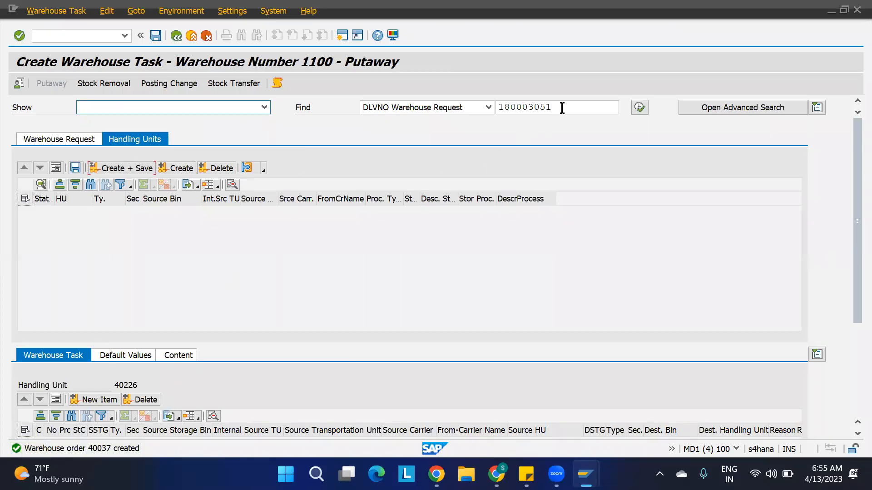
{"action": "left_click_drag", "start_coordinate": [564, 108], "coordinate": [463, 121]}
{"action": "key", "text": "ctrl+c"}
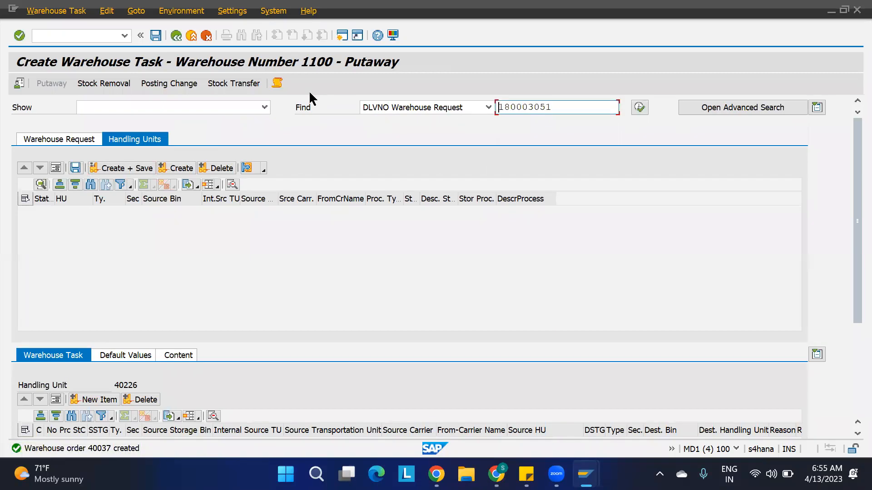
{"action": "key", "text": "Down"}
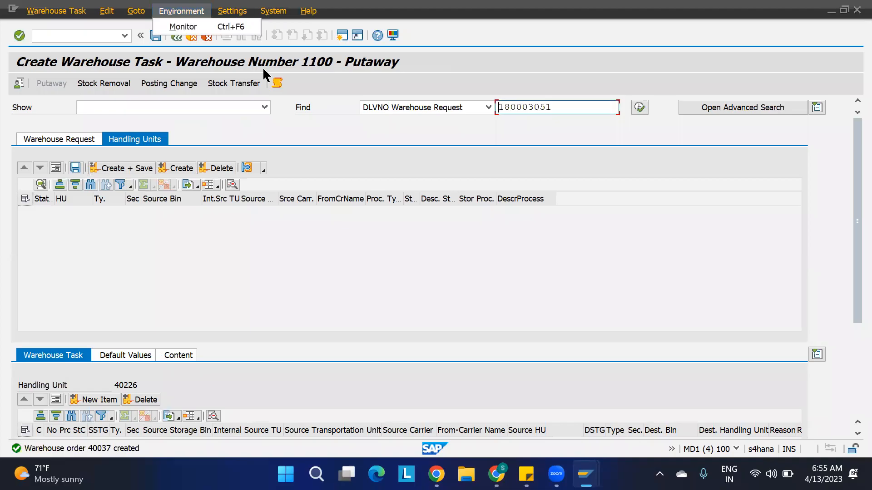
In monitor SAP, list inbound warehouse tasks for delivery 180003051, showing task 10038.
{"action": "left_click", "coordinate": [200, 30]}
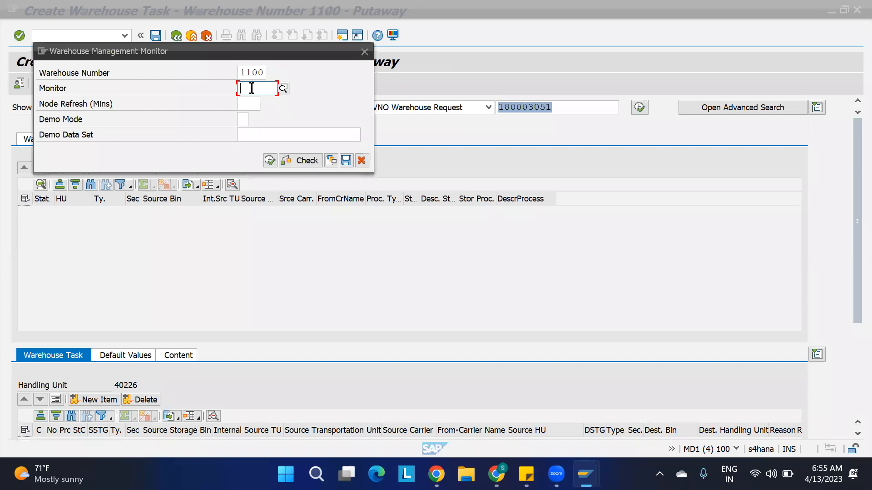
{"action": "type", "text": "SAP"}
{"action": "left_click", "coordinate": [270, 161]}
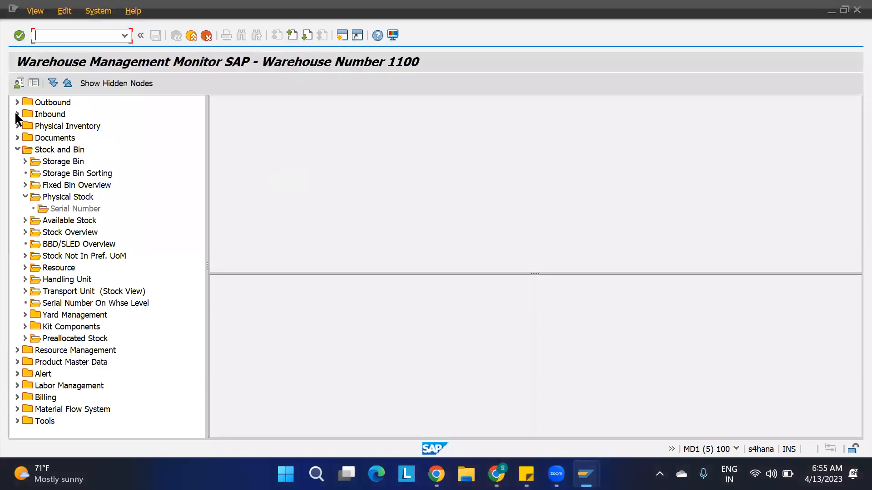
{"action": "left_click", "coordinate": [18, 115]}
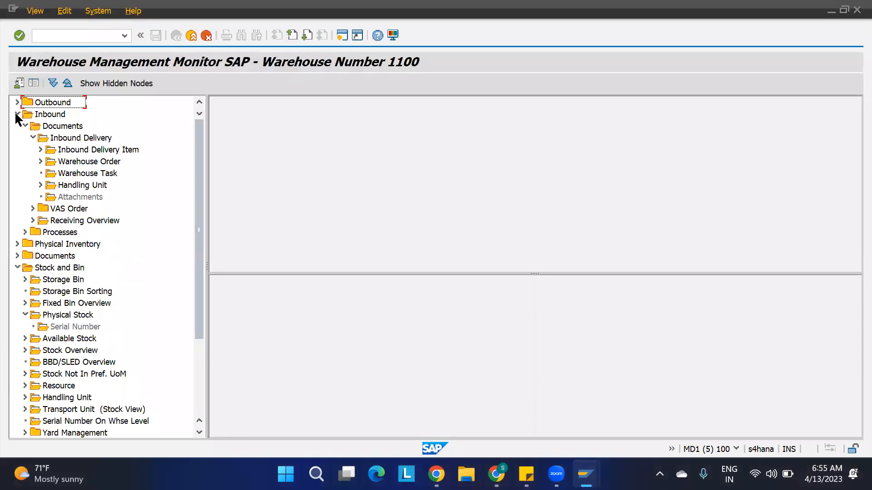
{"action": "double_click", "coordinate": [101, 174]}
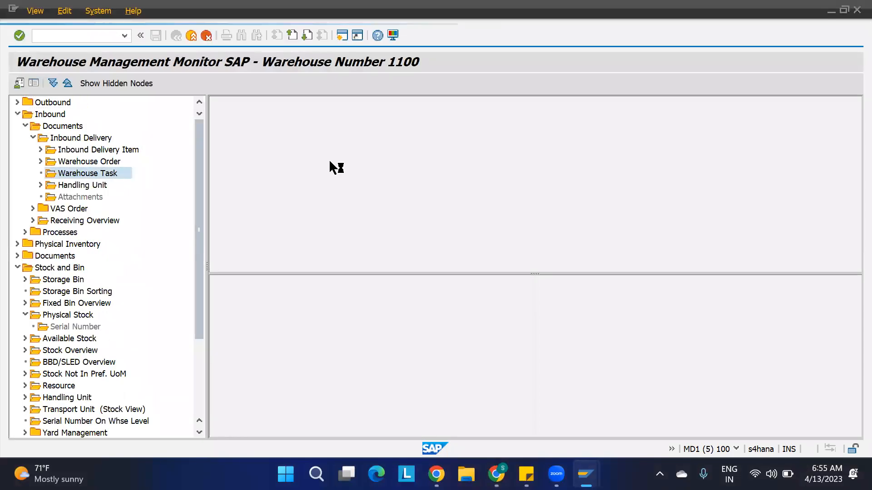
{"action": "key", "text": "ctrl+v"}
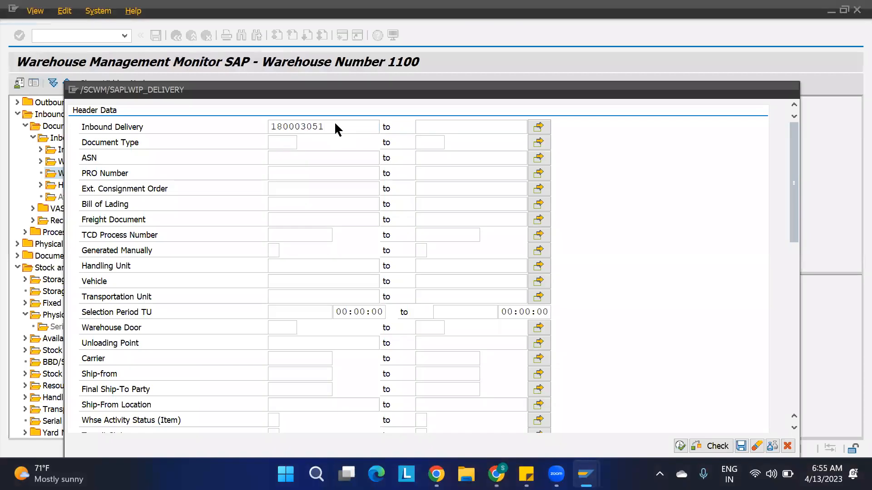
{"action": "double_click", "coordinate": [337, 128]}
{"action": "left_click", "coordinate": [680, 447]}
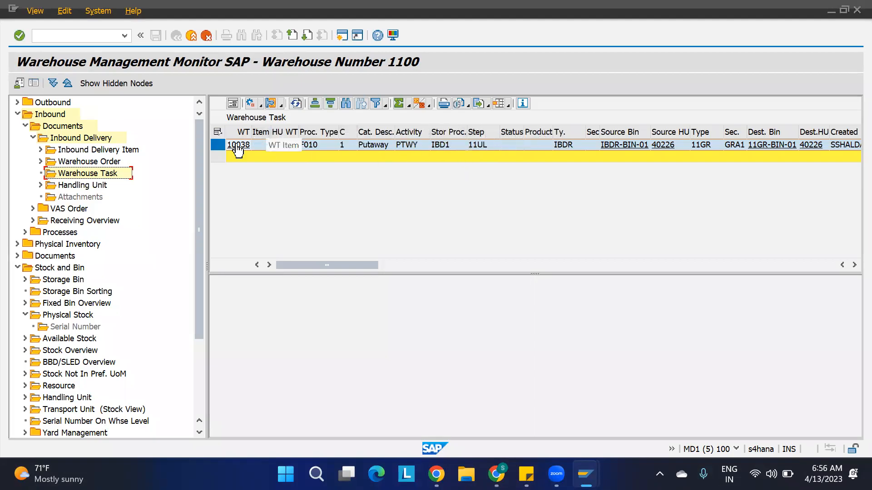
Confirm warehouse task 10038 in the background and close the leftover Create Inbound Delivery window.
{"action": "left_click", "coordinate": [261, 105]}
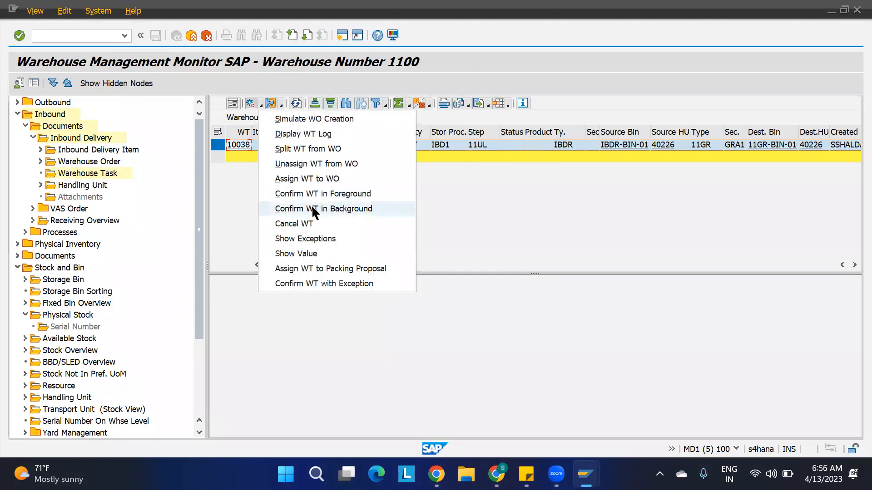
{"action": "left_click", "coordinate": [316, 209]}
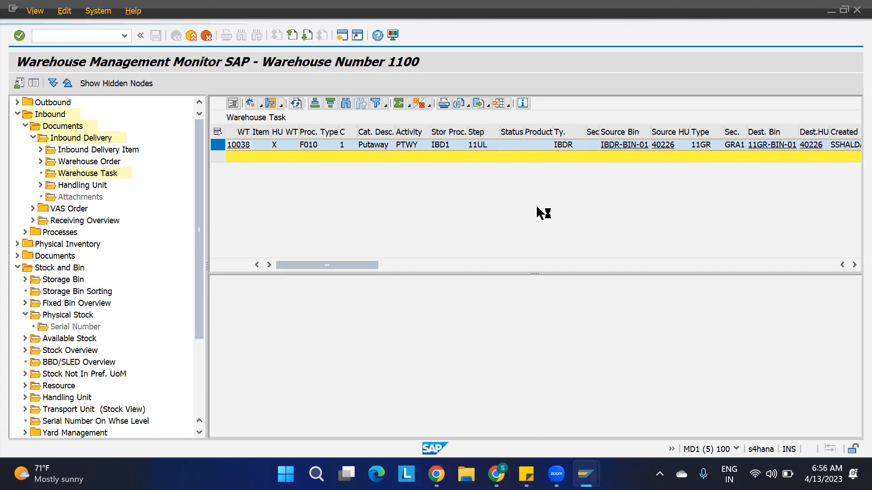
{"action": "mouse_move", "coordinate": [586, 474]}
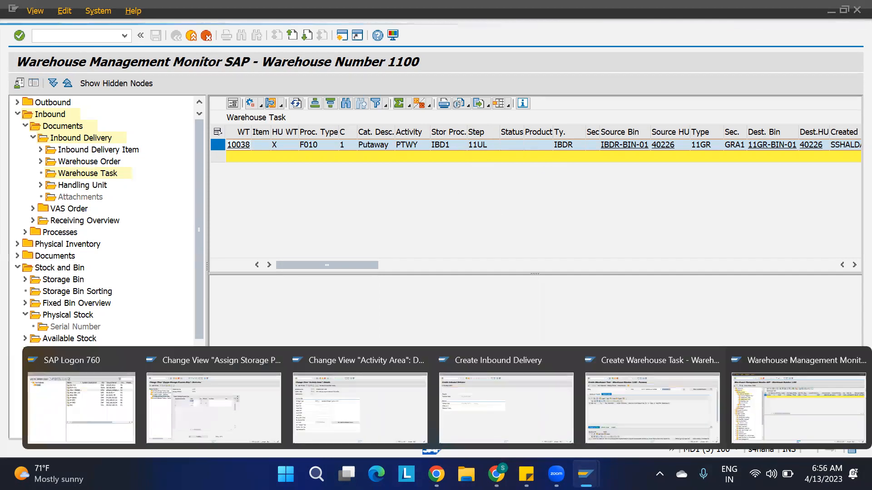
{"action": "left_click", "coordinate": [565, 361]}
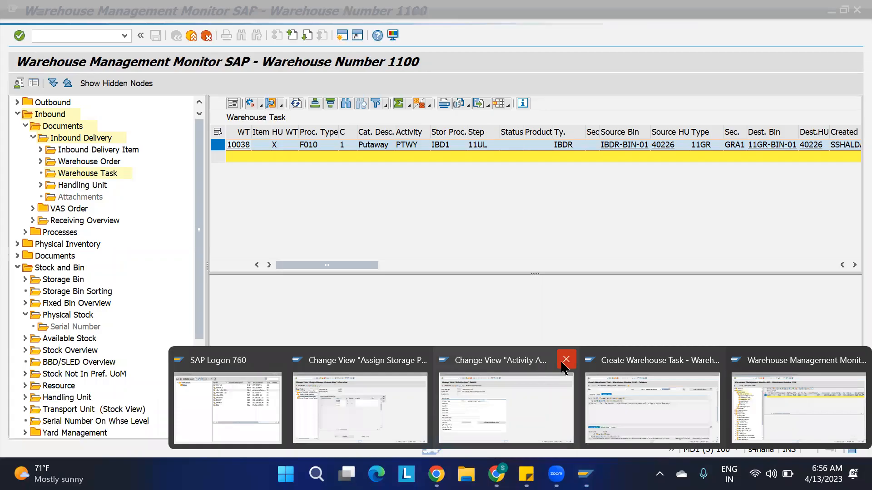
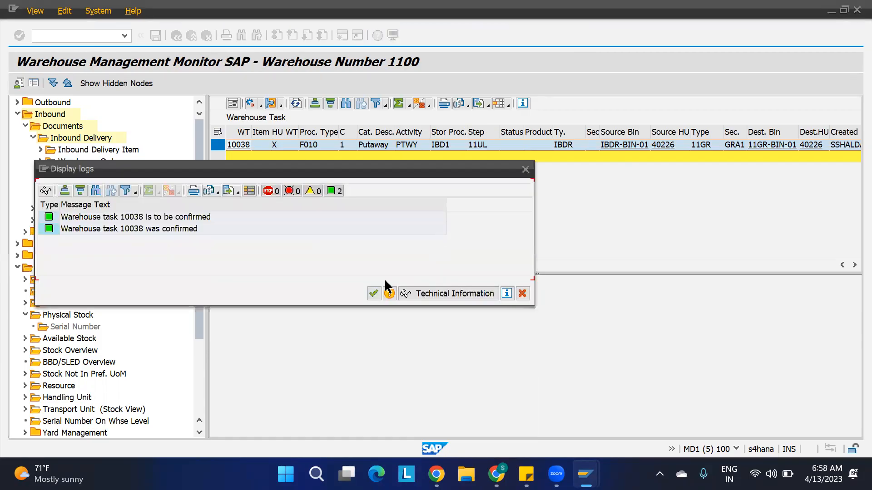
Dismiss the task 10038 confirmation log and clear the row selection.
{"action": "left_click", "coordinate": [374, 294]}
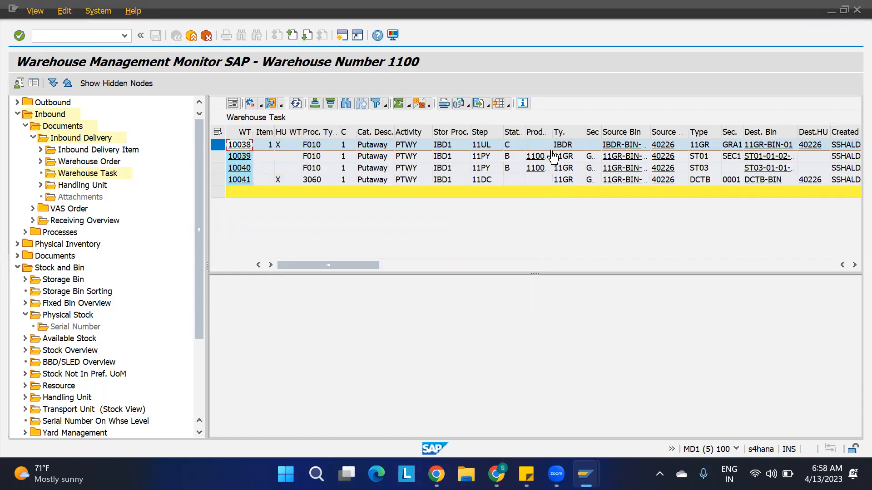
{"action": "left_click", "coordinate": [698, 181]}
{"action": "left_click", "coordinate": [702, 194]}
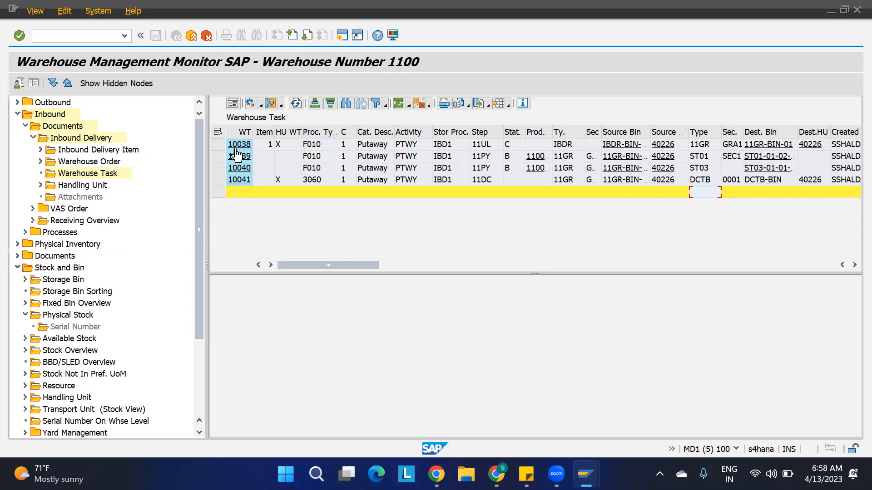
Widen the task number column to read Warehouse Task and review tasks 10038–10041.
{"action": "left_click_drag", "start_coordinate": [253, 131], "coordinate": [298, 137]}
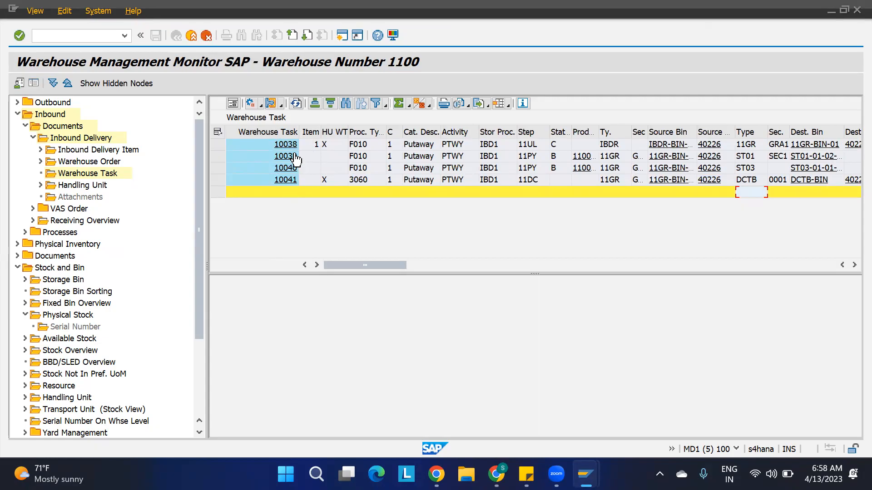
{"action": "left_click", "coordinate": [217, 180]}
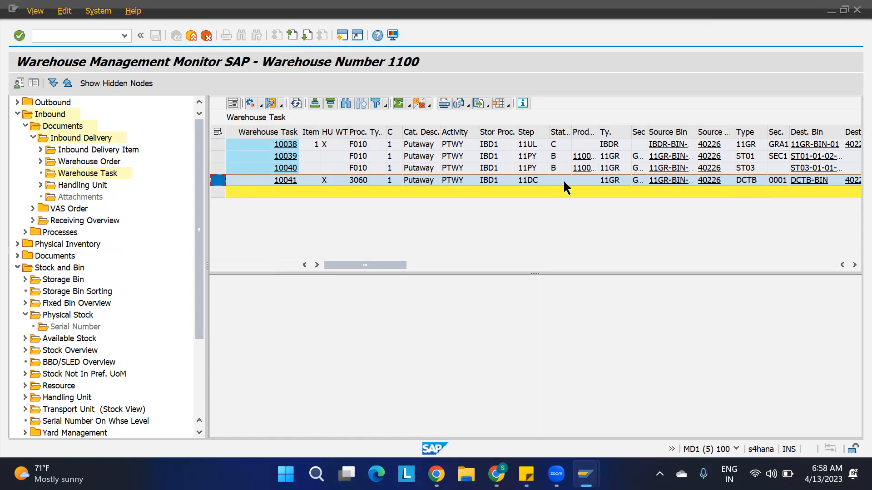
{"action": "left_click", "coordinate": [608, 155]}
{"action": "left_click", "coordinate": [748, 156]}
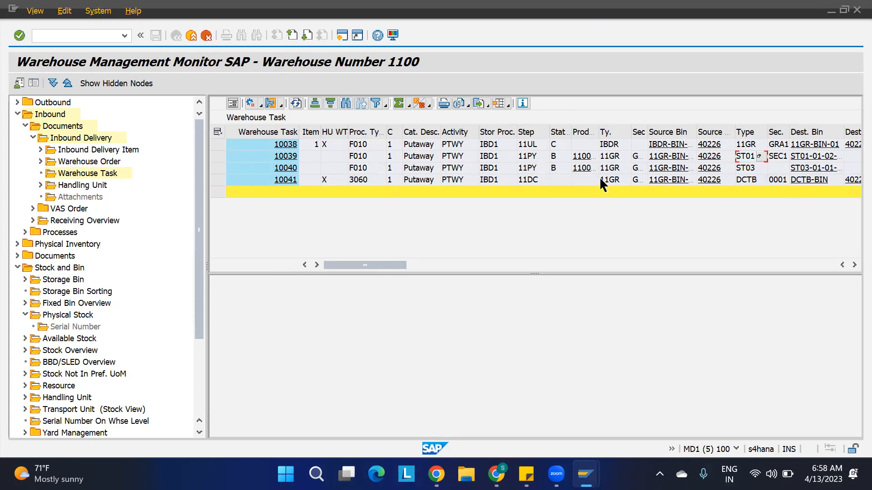
{"action": "left_click", "coordinate": [611, 158]}
{"action": "left_click", "coordinate": [222, 178]}
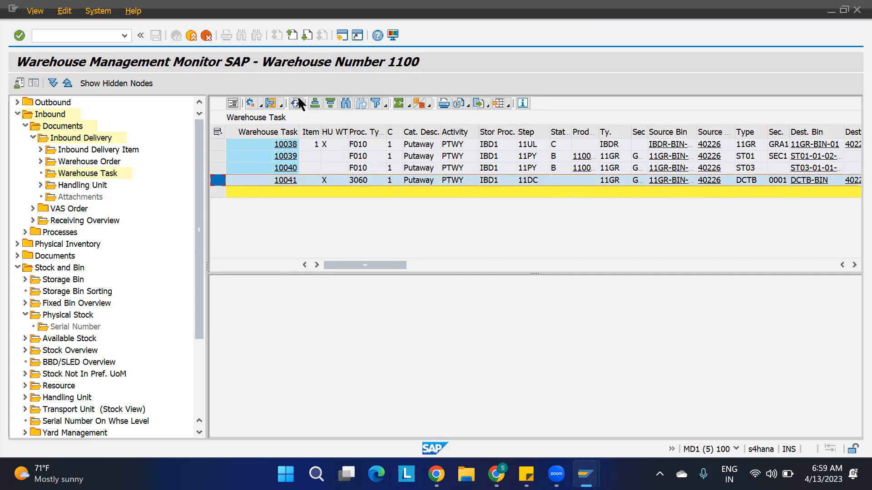
{"action": "left_click", "coordinate": [258, 105]}
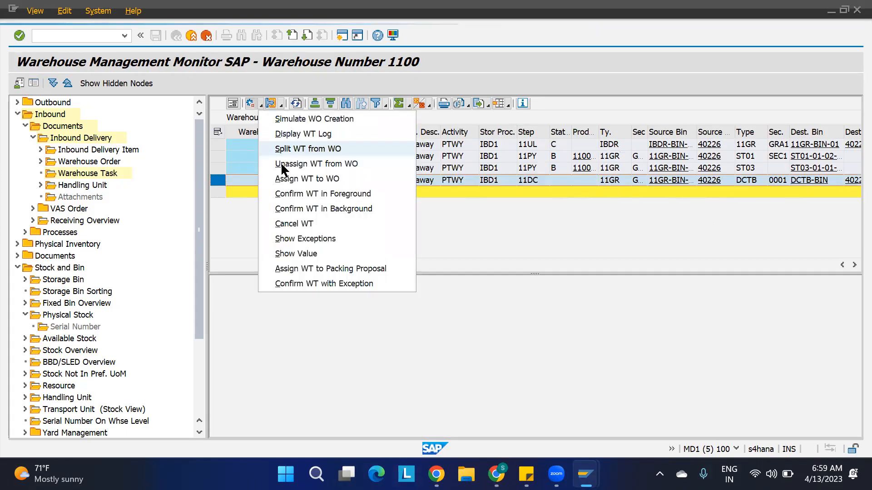
{"action": "left_click", "coordinate": [316, 193]}
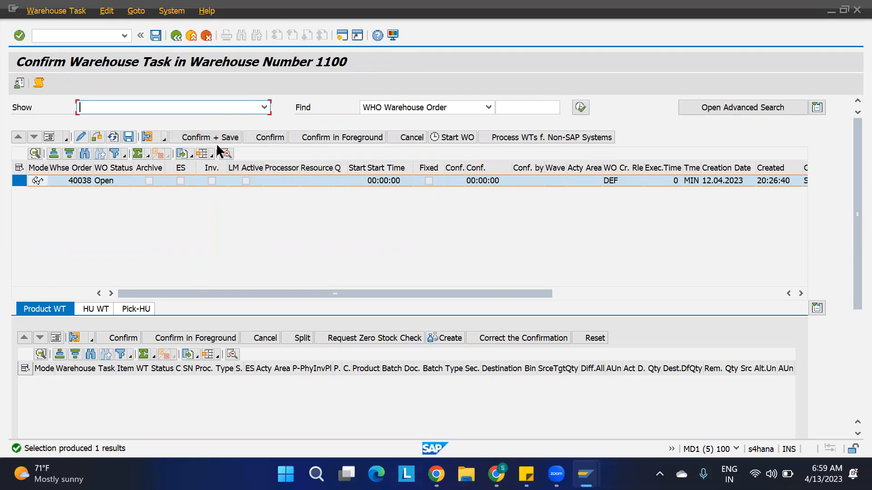
{"action": "left_click", "coordinate": [176, 35]}
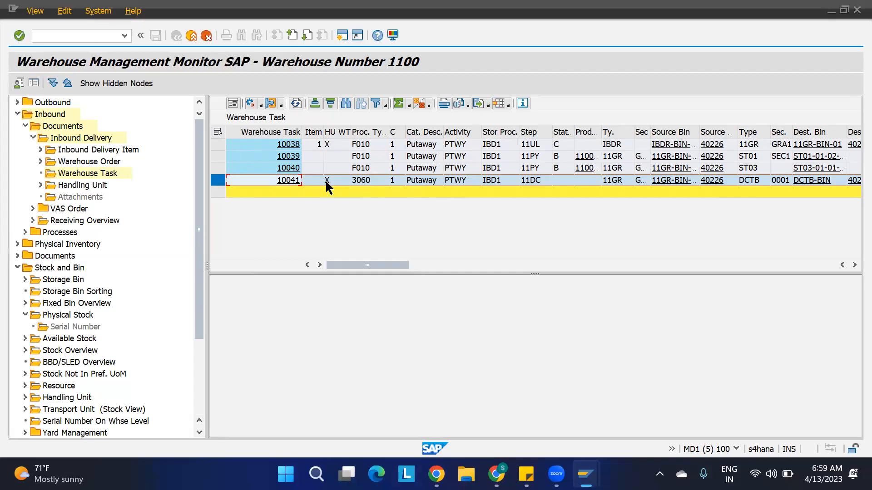
Confirm task 10041 in the background, close the log, and select tasks 10039 and 10040.
{"action": "left_click", "coordinate": [261, 103]}
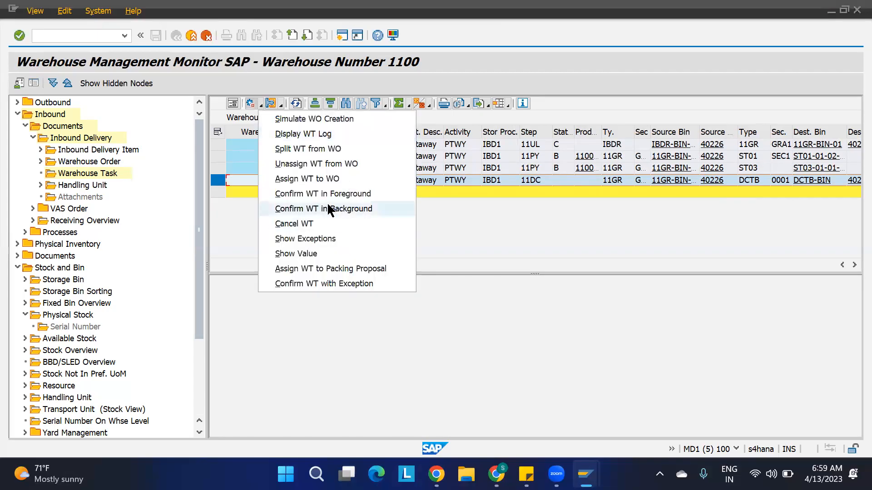
{"action": "left_click", "coordinate": [328, 205]}
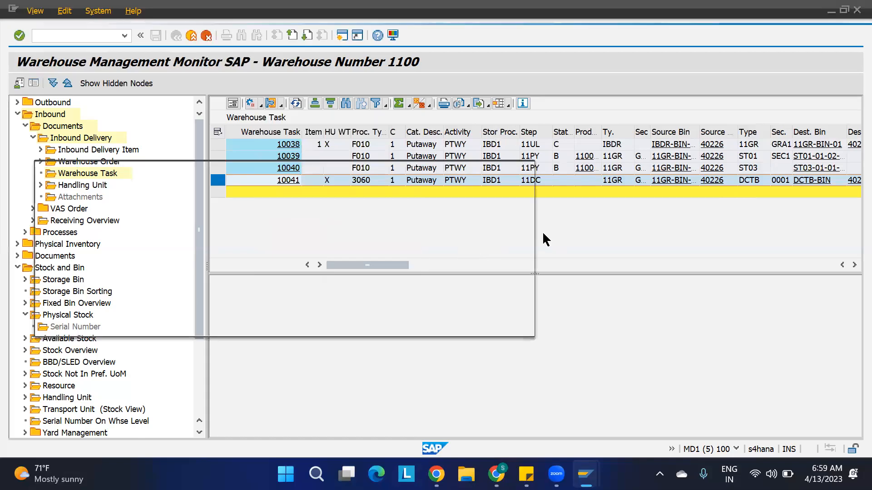
{"action": "left_click", "coordinate": [374, 324]}
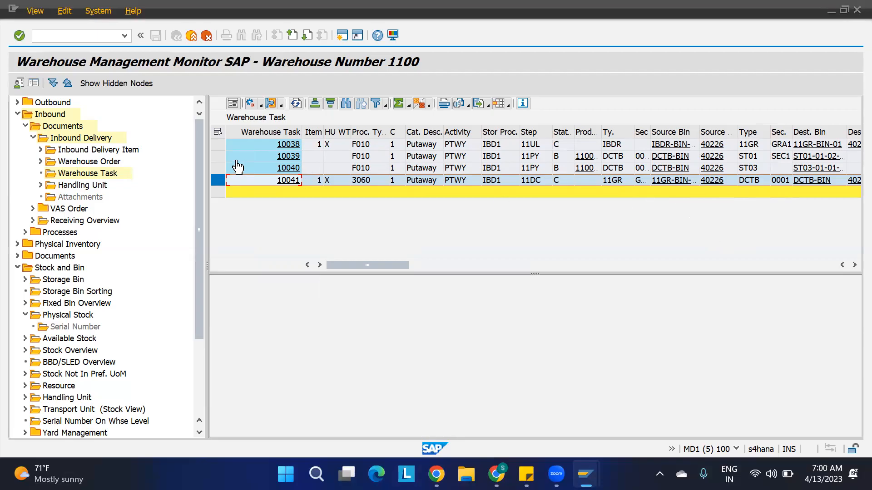
{"action": "left_click", "coordinate": [218, 156]}
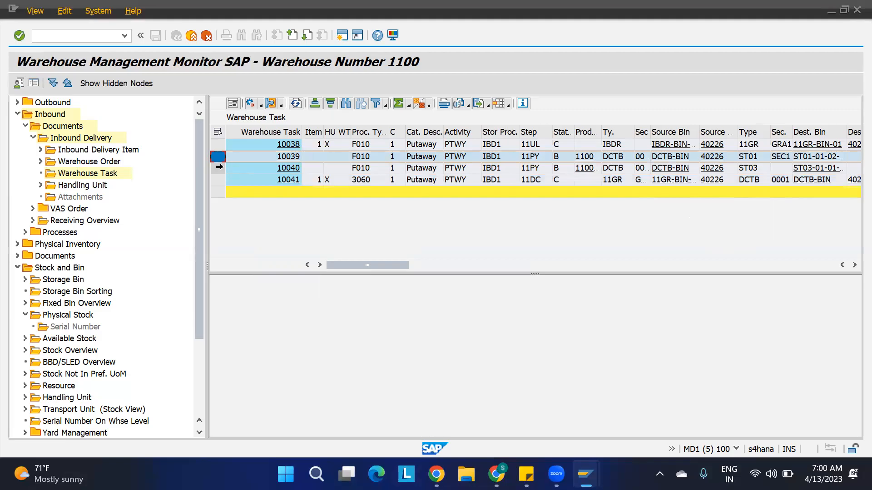
{"action": "left_click", "coordinate": [219, 168], "text": "ctrl"}
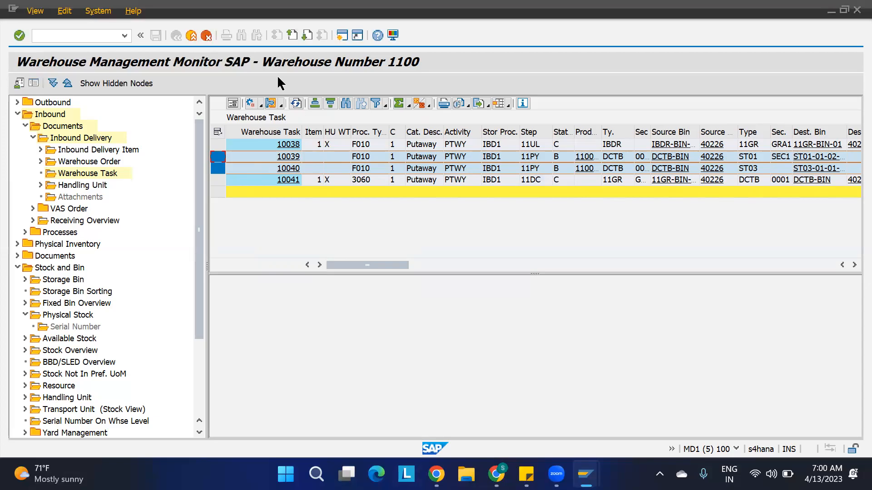
Open /SCWM/DCO for work center DCTB and select handling unit 40226.
{"action": "mouse_move", "coordinate": [586, 475]}
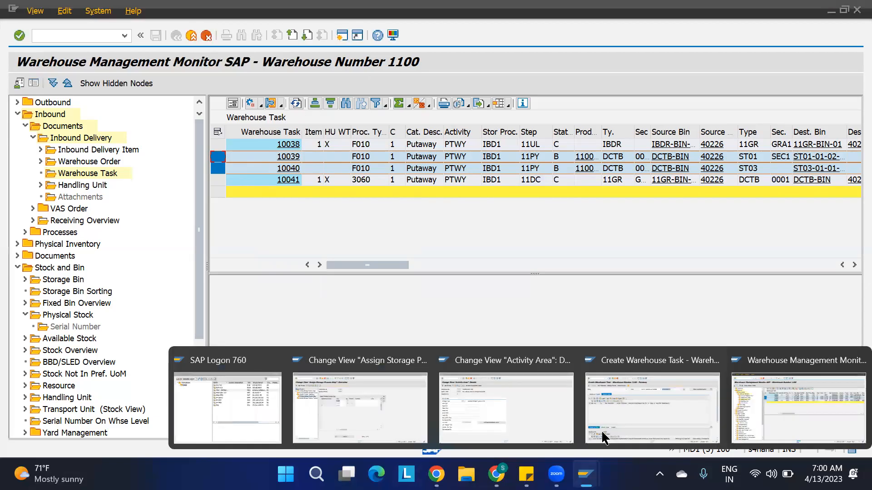
{"action": "left_click", "coordinate": [540, 412]}
{"action": "left_click", "coordinate": [78, 32]}
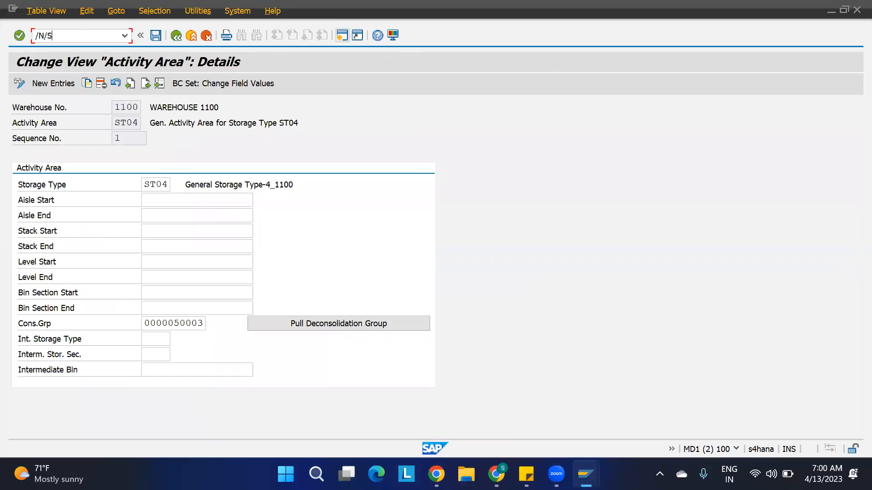
{"action": "key", "text": "Return"}
{"action": "left_click", "coordinate": [220, 139]}
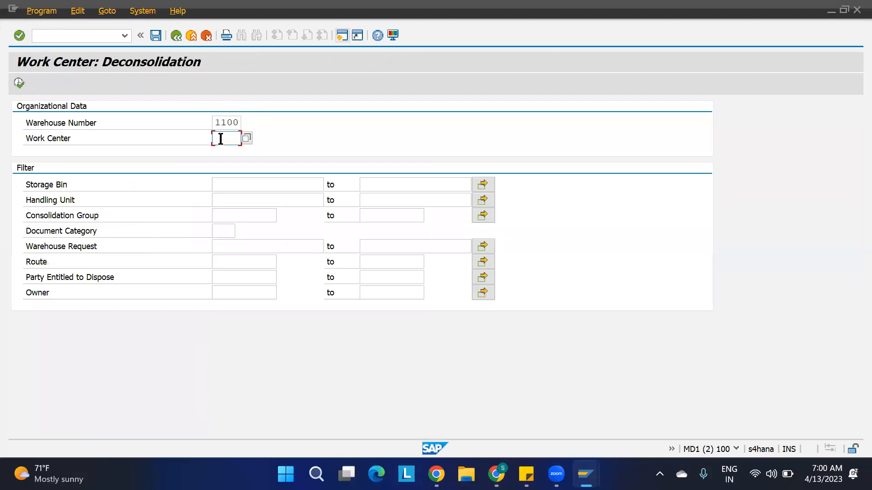
{"action": "type", "text": "DCTB"}
{"action": "left_click", "coordinate": [19, 83]}
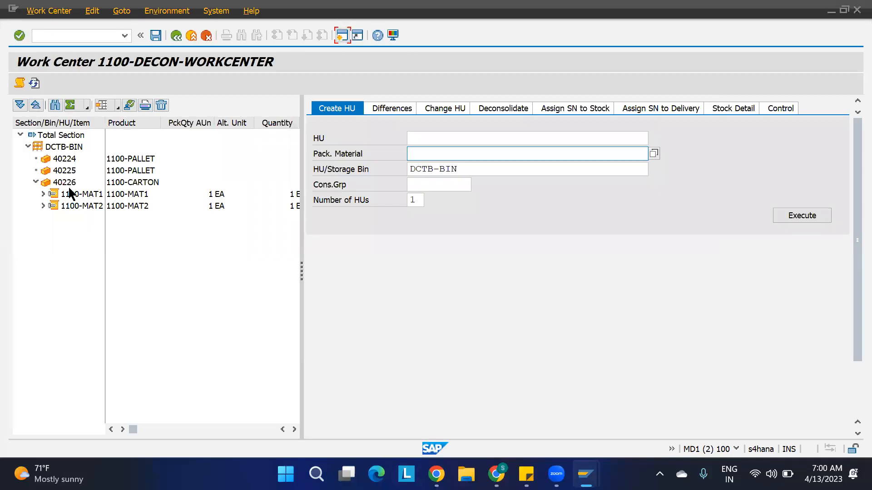
{"action": "left_click", "coordinate": [63, 186]}
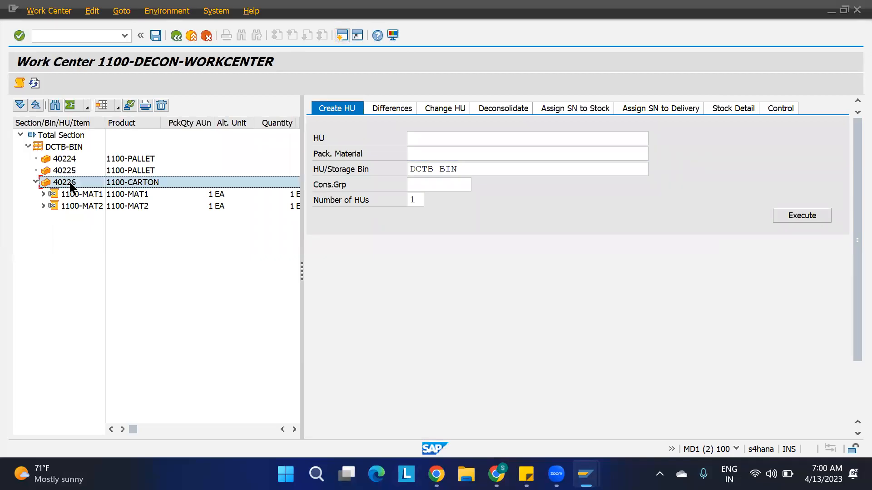
Return to the warehouse monitor showing tasks 10039 and 10040 from DCTB-BIN.
{"action": "key", "text": "alt+Tab"}
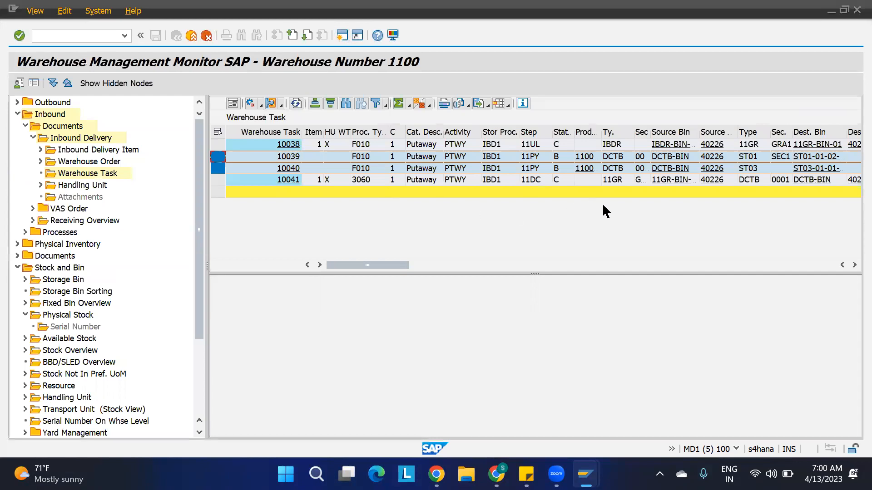
{"action": "left_click", "coordinate": [854, 264]}
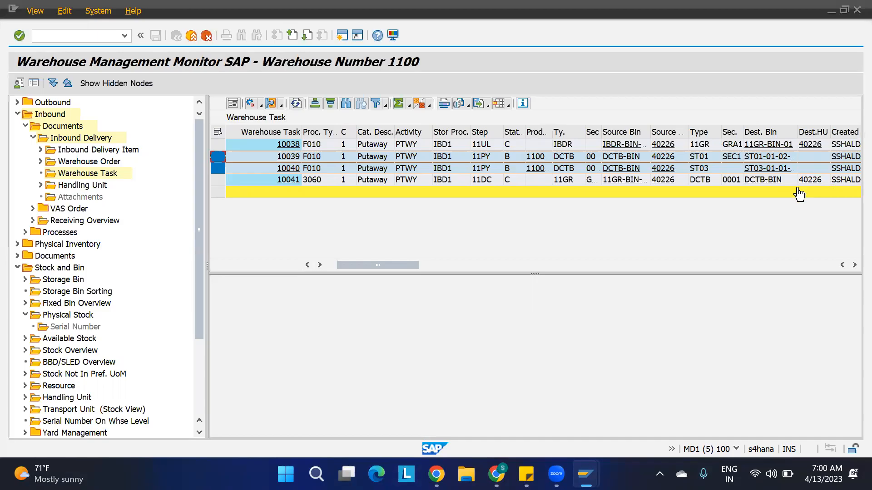
{"action": "left_click", "coordinate": [843, 265]}
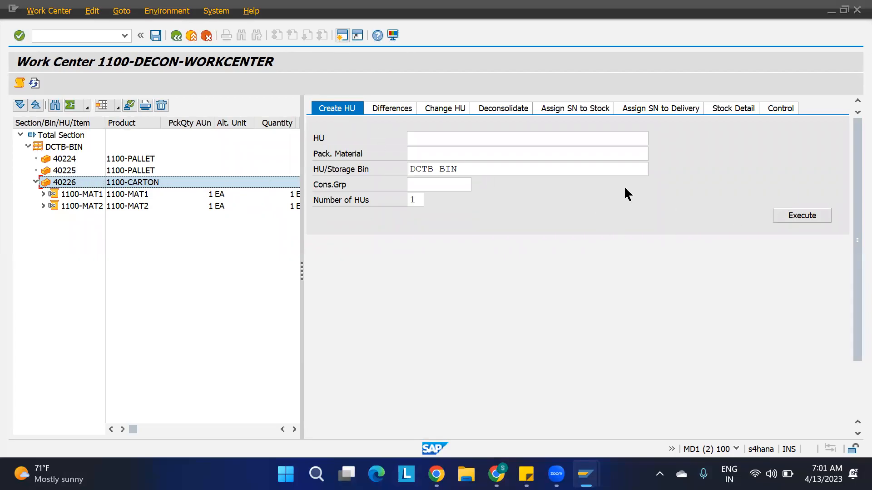
Enter source HU 40226 on the Deconsolidate tab with packaging material 1100-CARTON, then return to the monitor.
{"action": "left_click", "coordinate": [494, 111]}
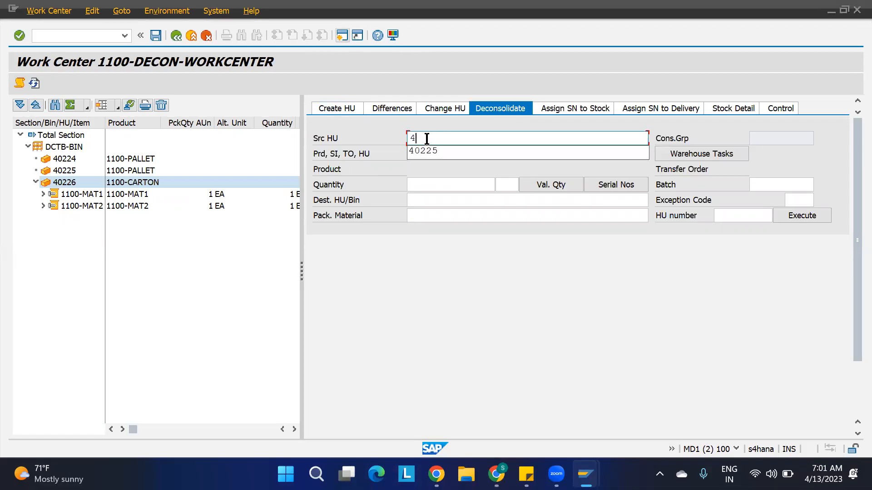
{"action": "type", "text": "40266"}
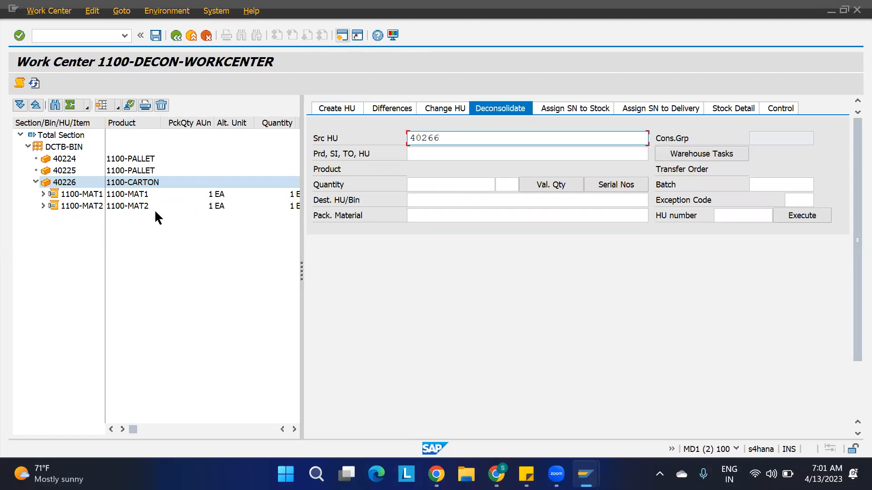
{"action": "type", "text": "26"}
{"action": "left_click", "coordinate": [425, 217]}
{"action": "type", "text": "11"}
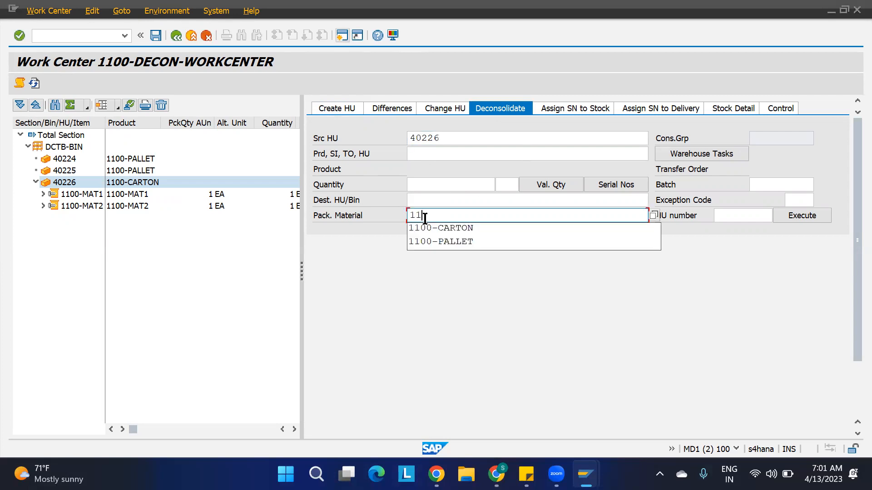
{"action": "type", "text": "00"}
{"action": "left_click", "coordinate": [446, 228]}
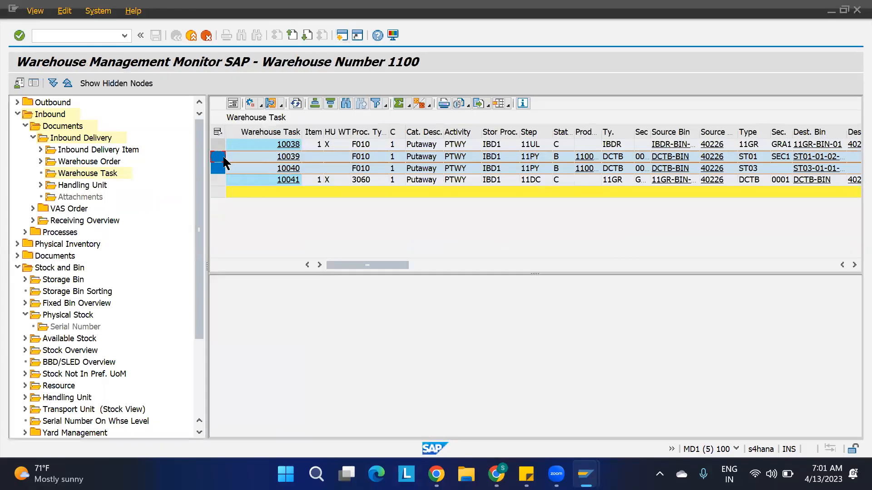
{"action": "left_click_drag", "start_coordinate": [218, 156], "coordinate": [218, 169]}
Deconsolidate task 10039, moving 1100-MAT1 from HU 40226 into new carton HU 600116.
{"action": "key", "text": "alt+Tab"}
{"action": "left_click", "coordinate": [701, 156]}
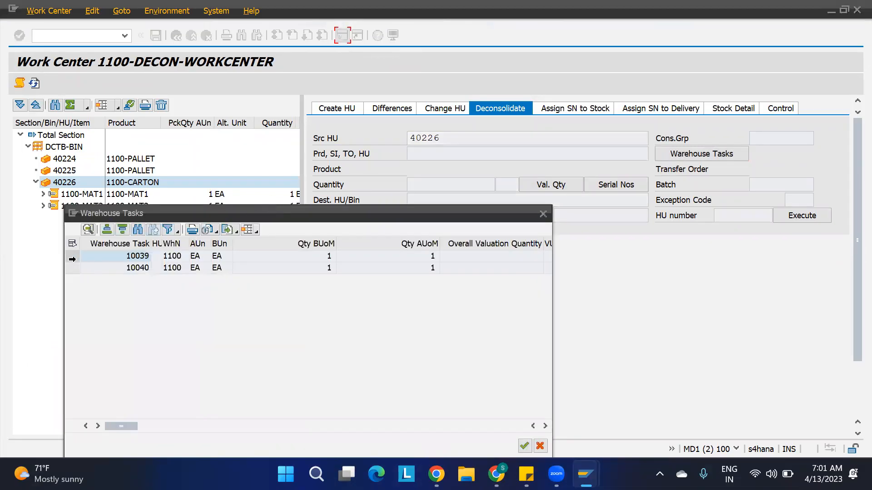
{"action": "left_click", "coordinate": [73, 257]}
{"action": "left_click", "coordinate": [524, 446]}
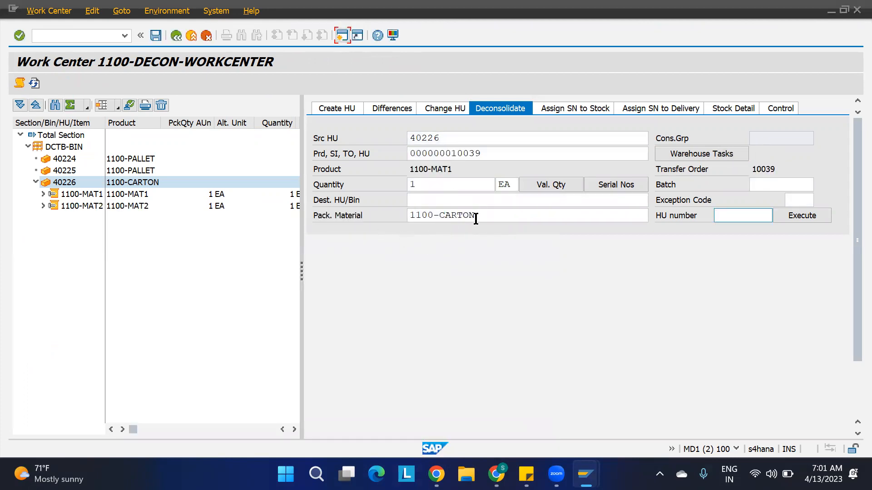
{"action": "left_click", "coordinate": [795, 220]}
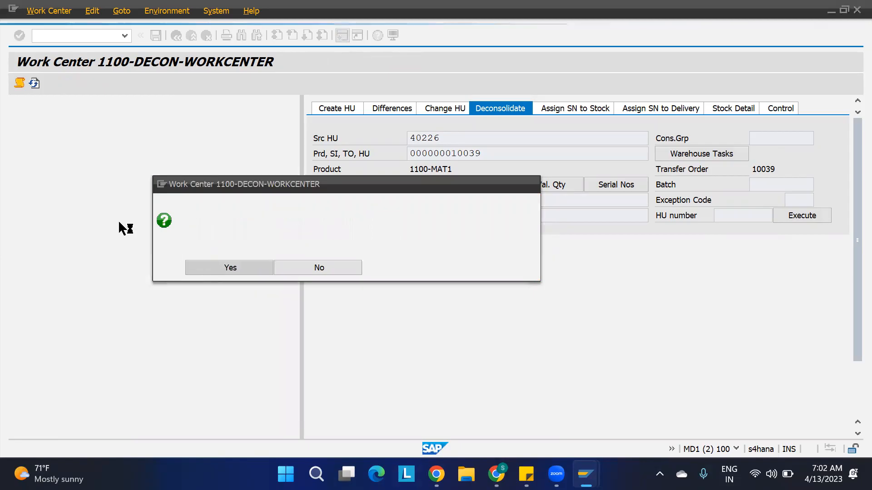
{"action": "left_click", "coordinate": [67, 207]}
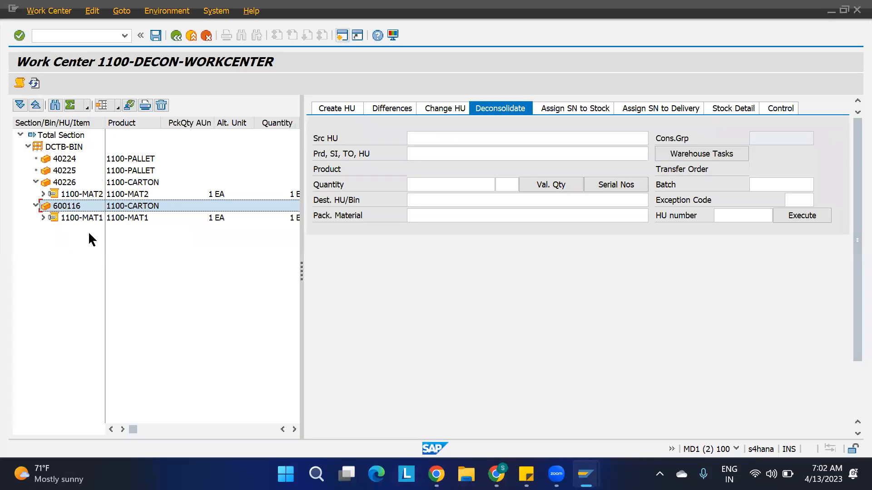
Inspect the items of HU 40226 and display its creation and change details.
{"action": "left_click", "coordinate": [72, 183]}
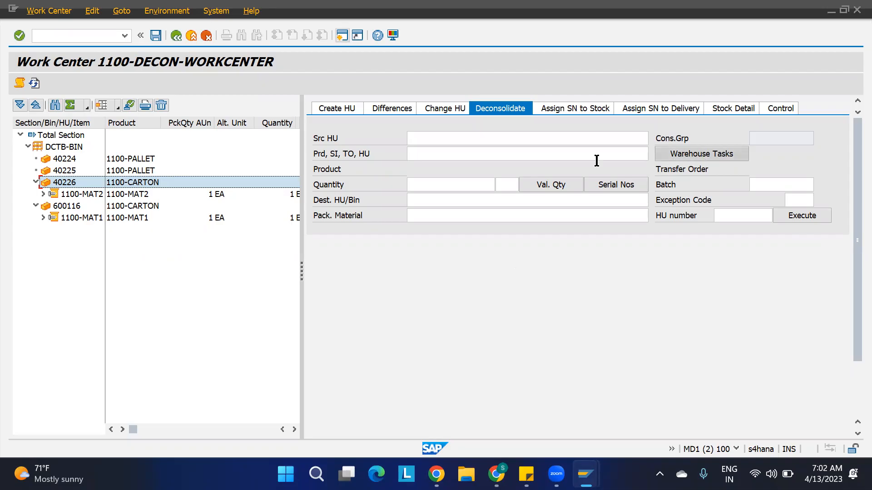
{"action": "left_click", "coordinate": [94, 193]}
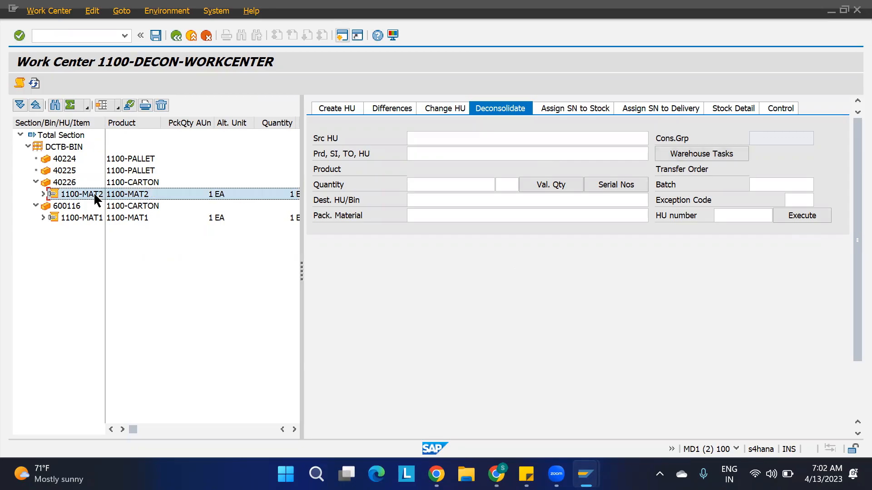
{"action": "left_click", "coordinate": [76, 218]}
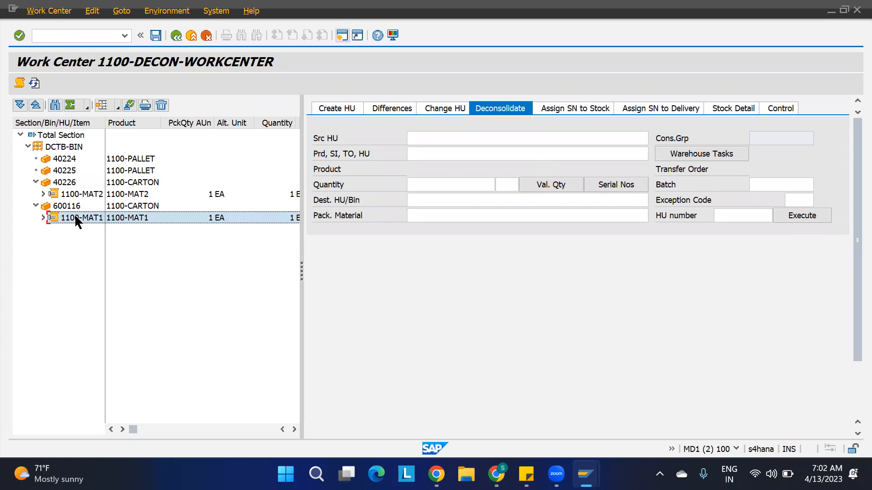
{"action": "left_click", "coordinate": [68, 183]}
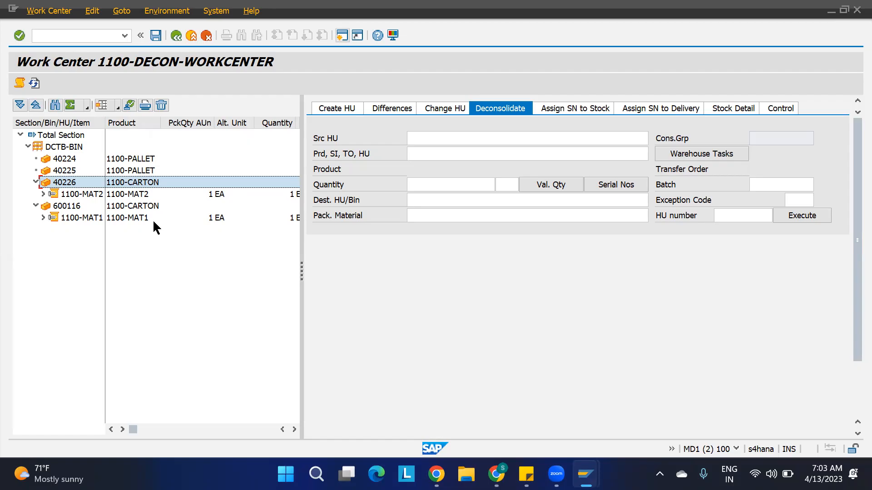
{"action": "double_click", "coordinate": [135, 185]}
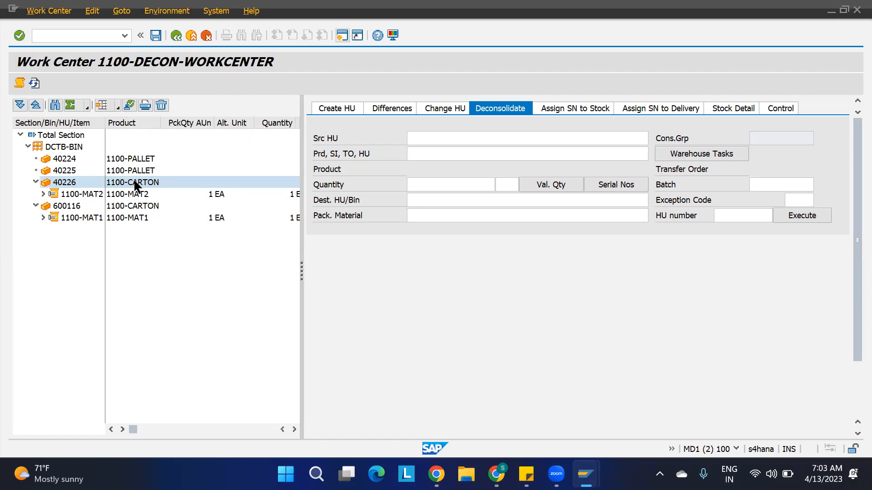
{"action": "left_click", "coordinate": [379, 249]}
{"action": "scroll", "coordinate": [613, 331], "scroll_direction": "down", "scroll_amount": 2}
{"action": "scroll", "coordinate": [613, 332], "scroll_direction": "down", "scroll_amount": 1}
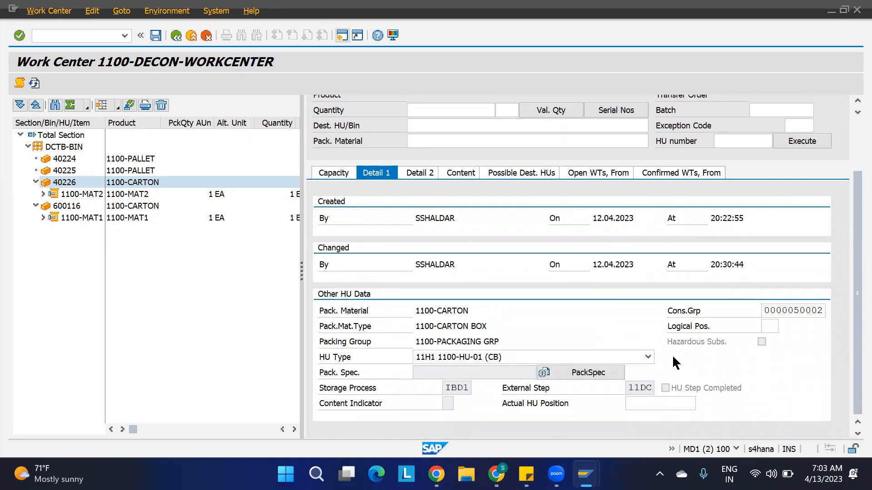
{"action": "scroll", "coordinate": [630, 301], "scroll_direction": "up", "scroll_amount": 3}
Refresh the work center and show the details of carton HU 600116.
{"action": "left_click", "coordinate": [129, 105]}
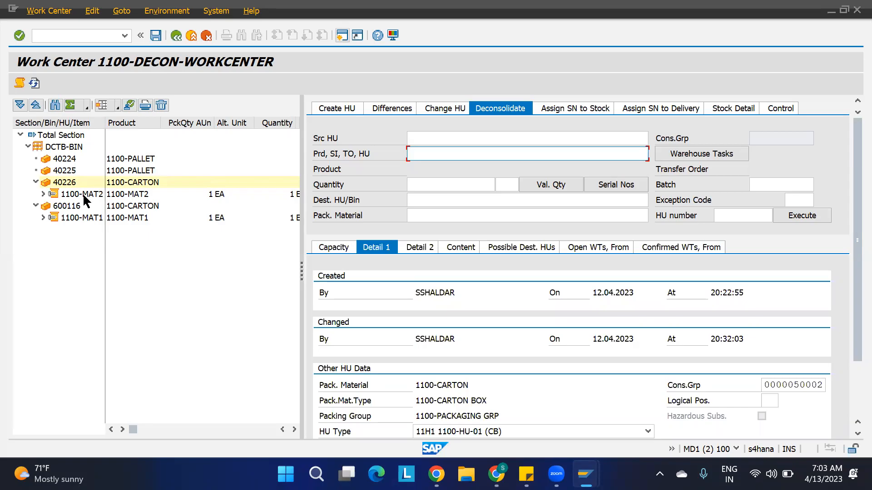
{"action": "left_click", "coordinate": [91, 193]}
{"action": "left_click", "coordinate": [77, 210]}
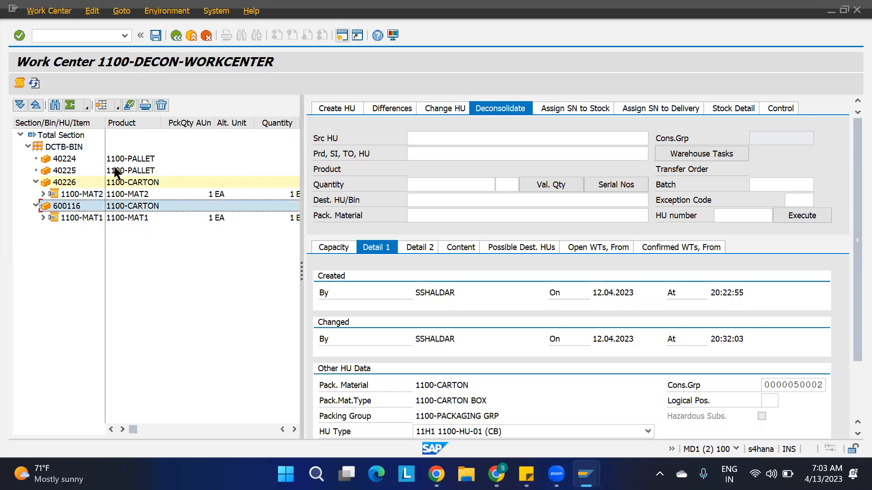
{"action": "left_click", "coordinate": [129, 105]}
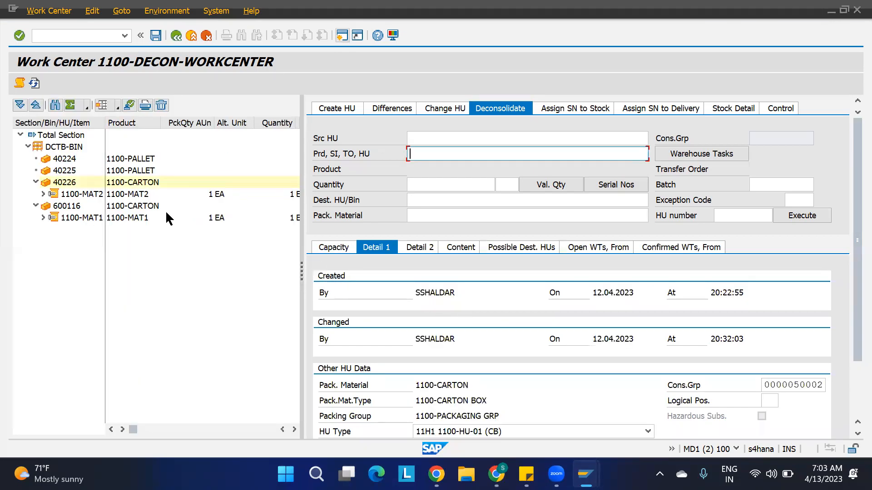
{"action": "left_click", "coordinate": [153, 205]}
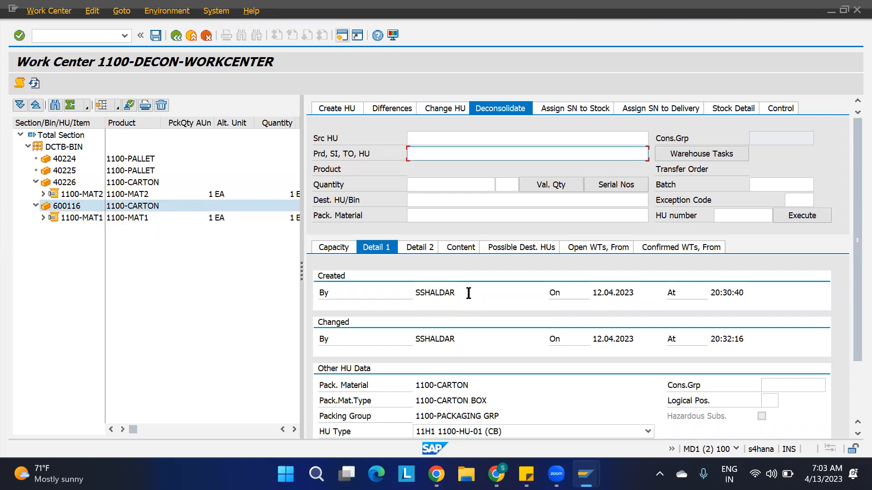
{"action": "scroll", "coordinate": [467, 293], "scroll_direction": "down", "scroll_amount": 3}
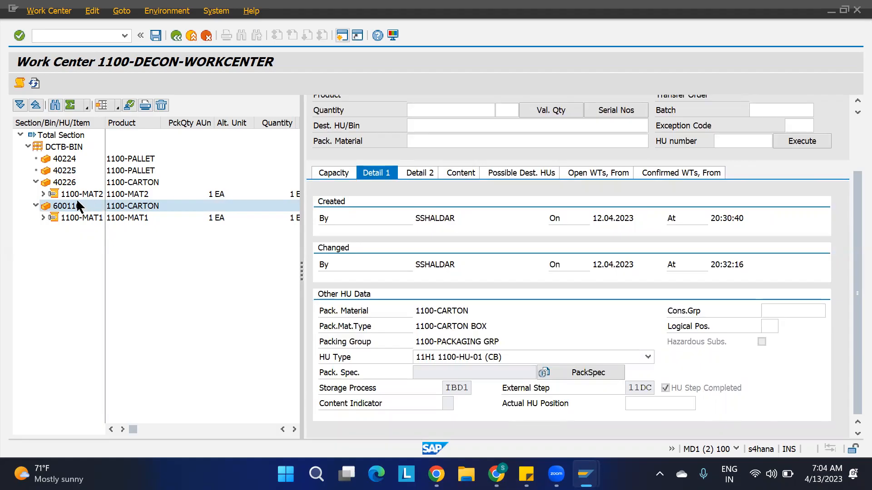
{"action": "left_click", "coordinate": [94, 218]}
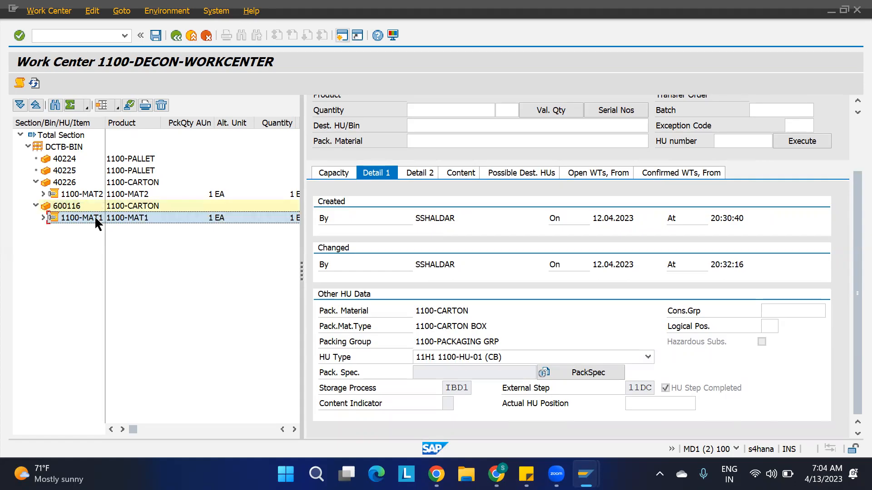
{"action": "left_click", "coordinate": [86, 195]}
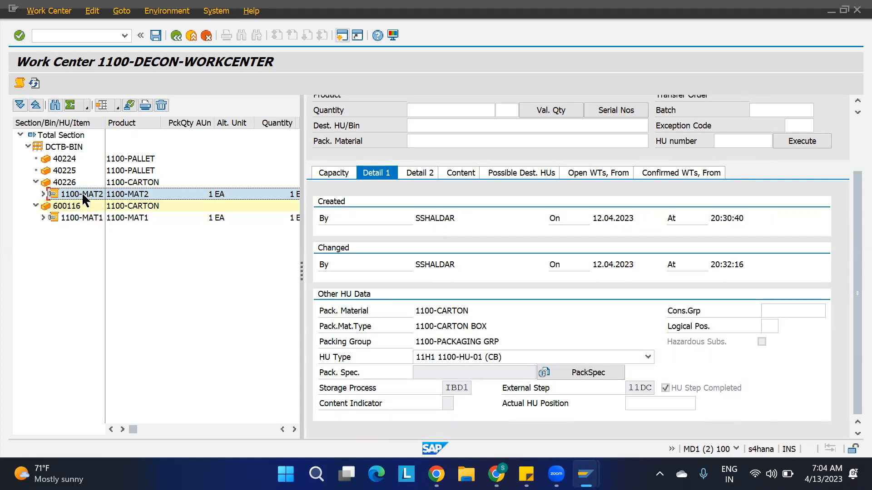
{"action": "left_click", "coordinate": [70, 184]}
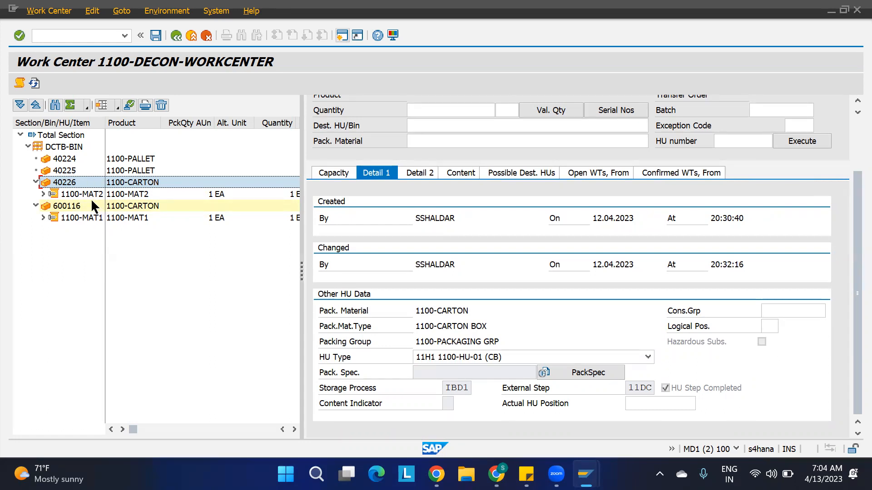
{"action": "left_click", "coordinate": [130, 194]}
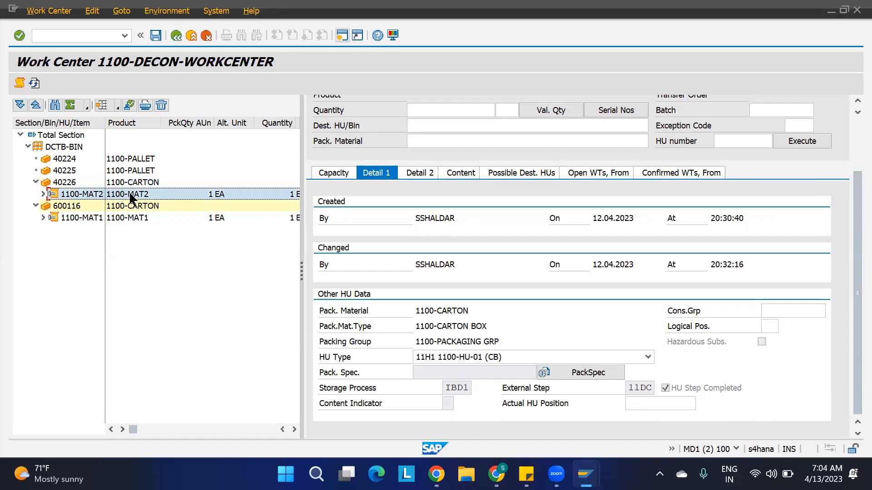
{"action": "left_click", "coordinate": [143, 217]}
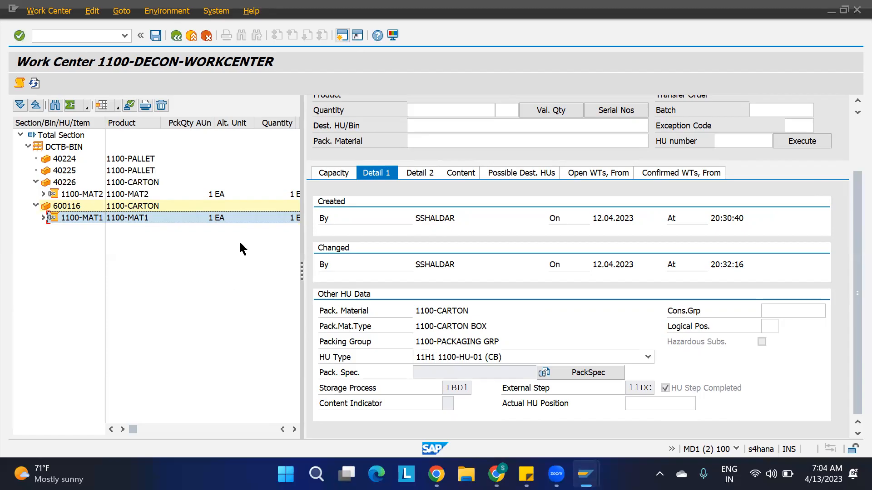
{"action": "mouse_move", "coordinate": [585, 474]}
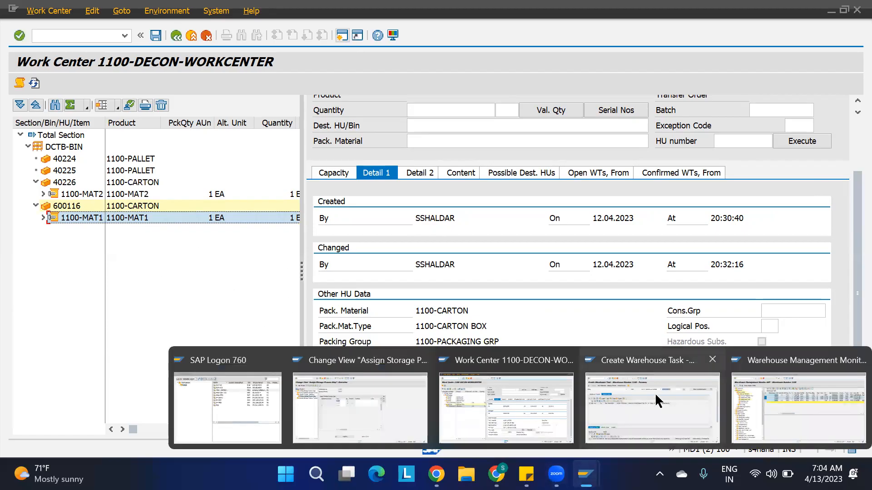
Refresh the monitor and confirm warehouse task 10039 in the background.
{"action": "left_click", "coordinate": [749, 397]}
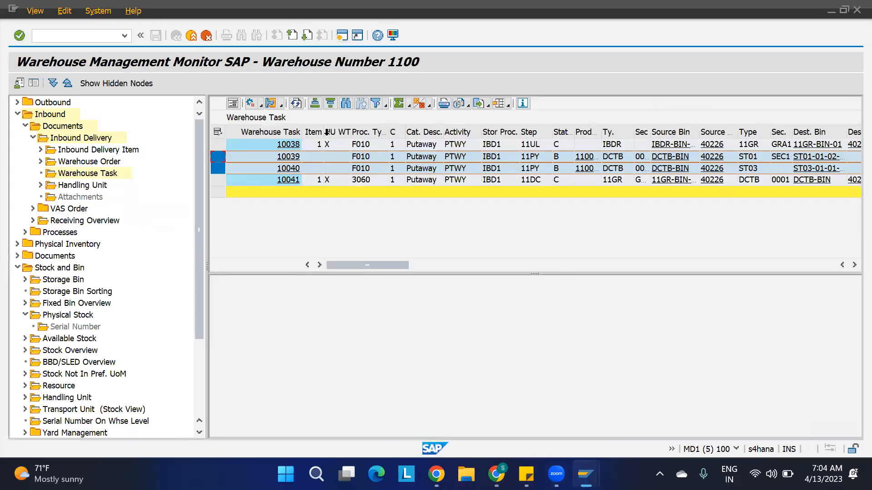
{"action": "left_click", "coordinate": [297, 108]}
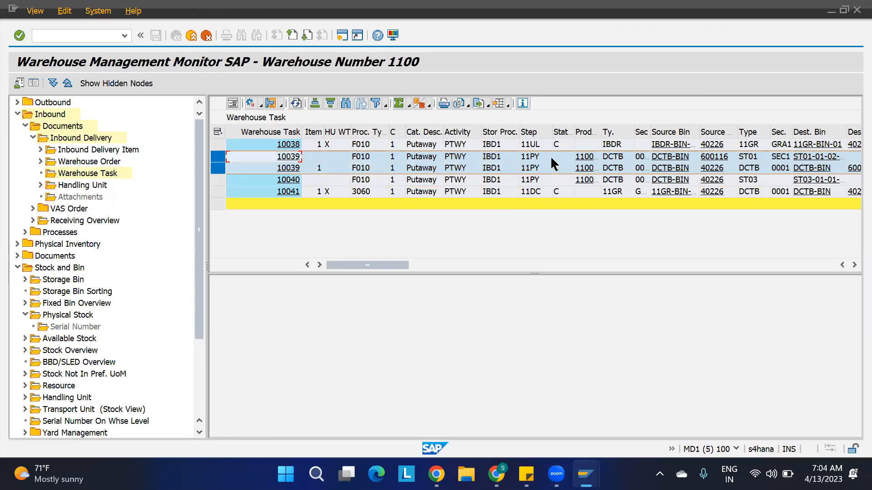
{"action": "left_click", "coordinate": [221, 169]}
{"action": "left_click", "coordinate": [219, 156]}
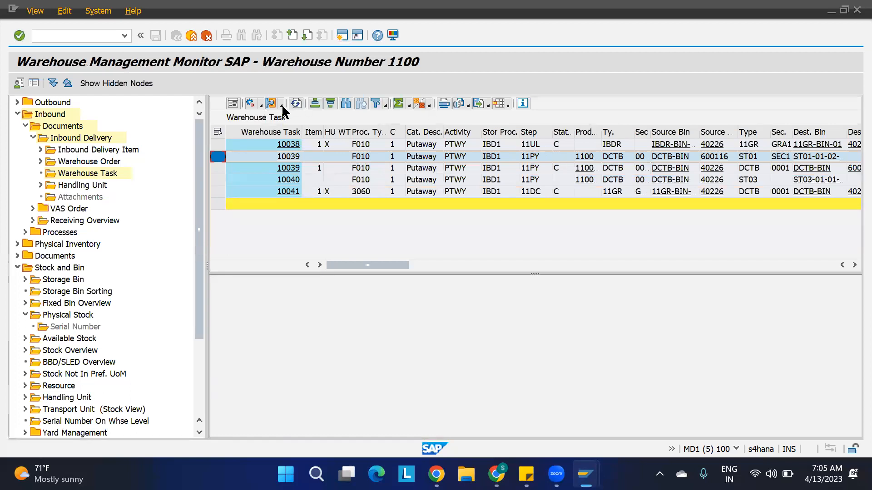
{"action": "left_click", "coordinate": [260, 102]}
{"action": "left_click", "coordinate": [341, 210]}
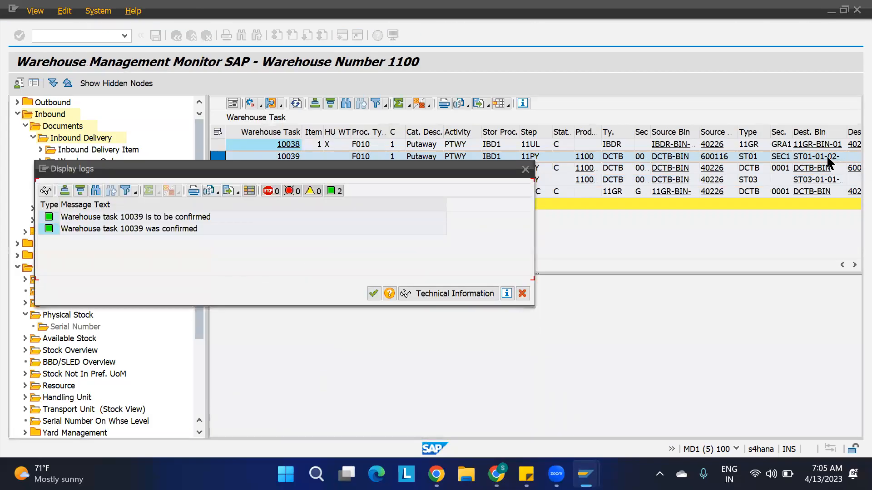
{"action": "left_click", "coordinate": [373, 294]}
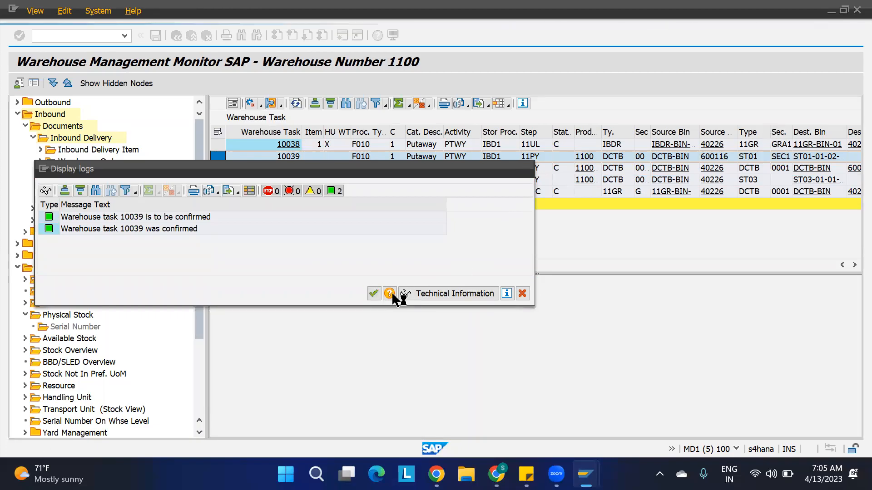
Confirm warehouse task 10040 in the background and switch to the Create Warehouse Task window.
{"action": "left_click", "coordinate": [574, 193]}
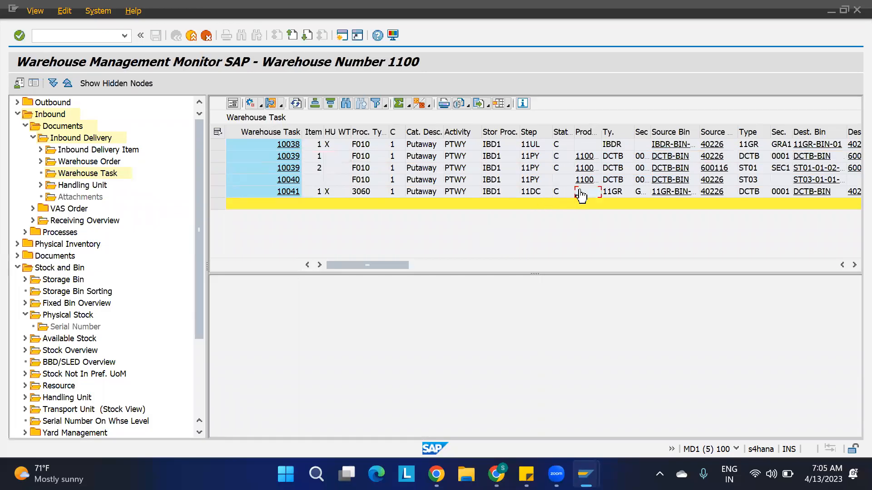
{"action": "left_click", "coordinate": [218, 193]}
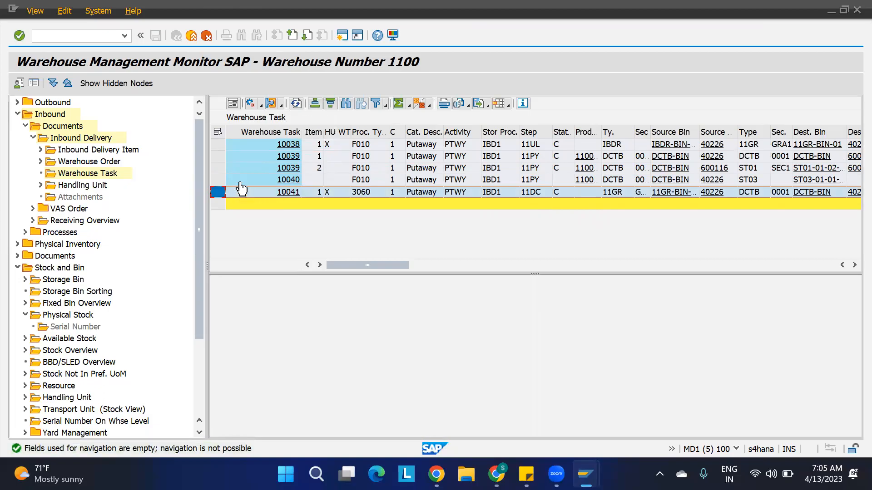
{"action": "left_click", "coordinate": [218, 180]}
{"action": "left_click", "coordinate": [261, 108]}
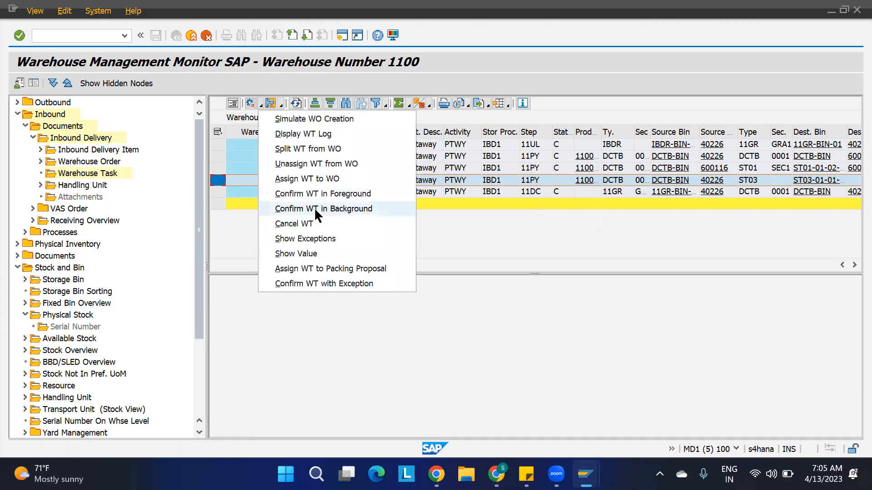
{"action": "left_click", "coordinate": [318, 209]}
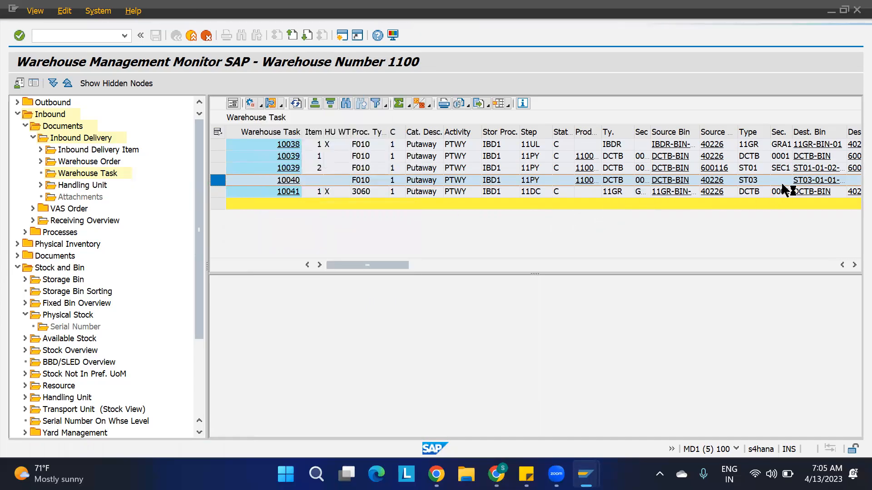
{"action": "left_click", "coordinate": [371, 294]}
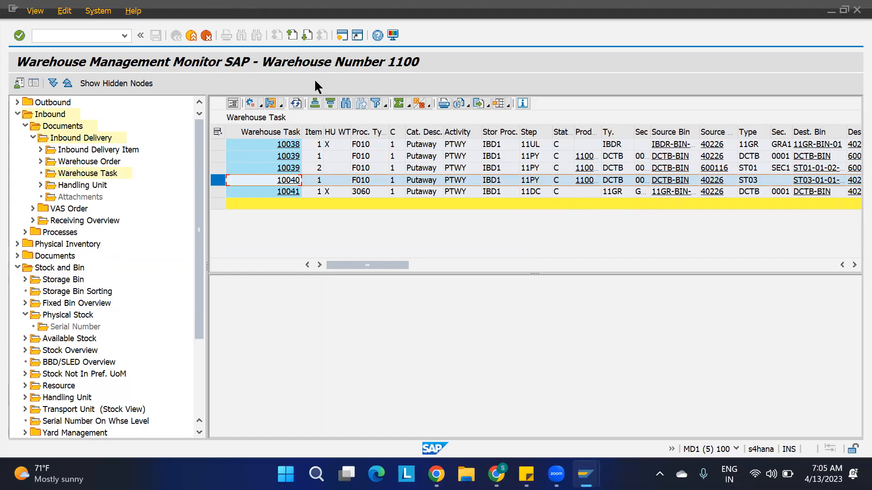
{"action": "mouse_move", "coordinate": [585, 474]}
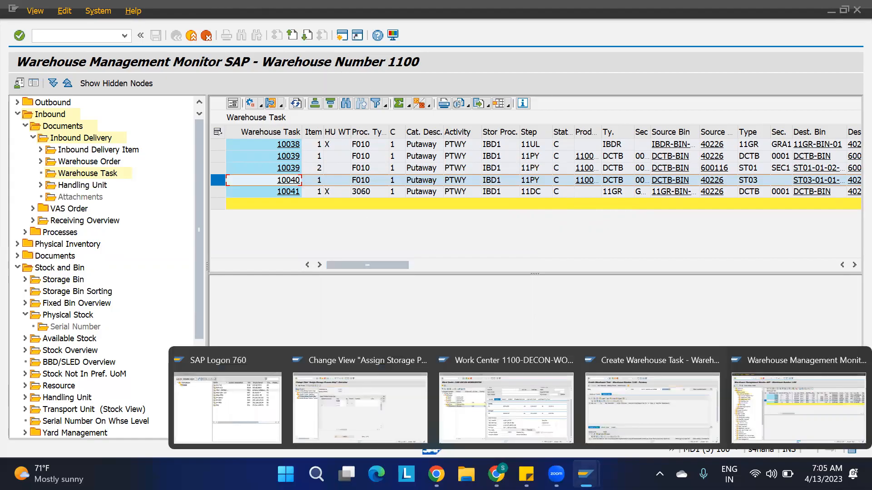
{"action": "left_click", "coordinate": [654, 410]}
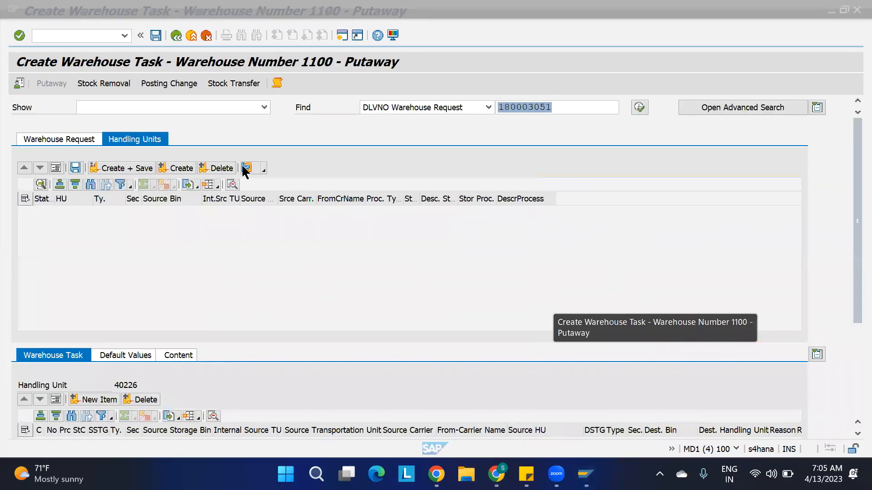
{"action": "left_click", "coordinate": [71, 35]}
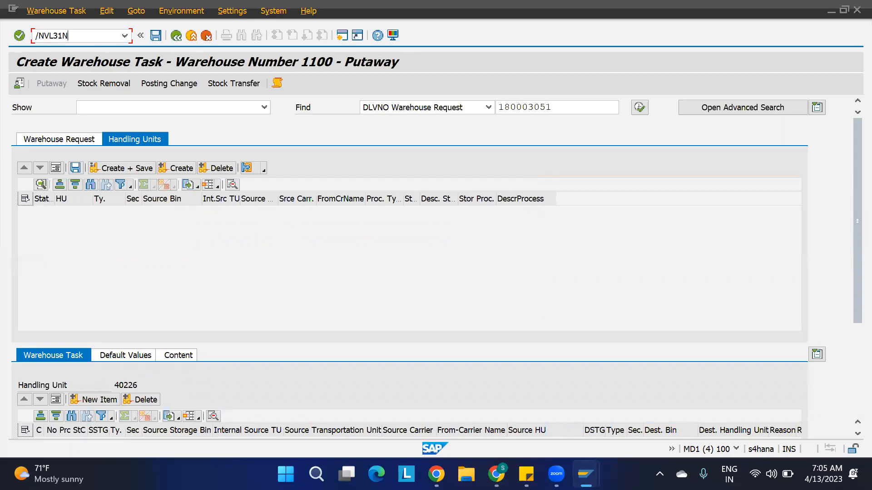
{"action": "key", "text": "Return"}
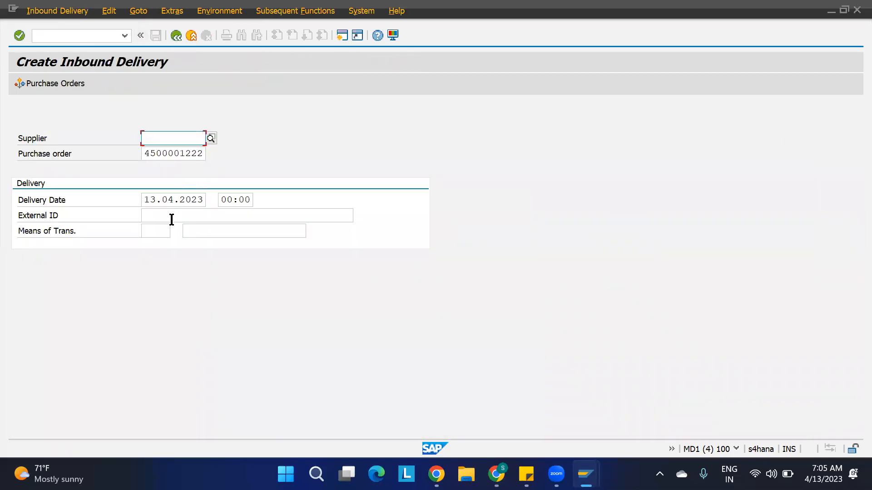
{"action": "left_click", "coordinate": [171, 220]}
{"action": "left_click", "coordinate": [186, 230]}
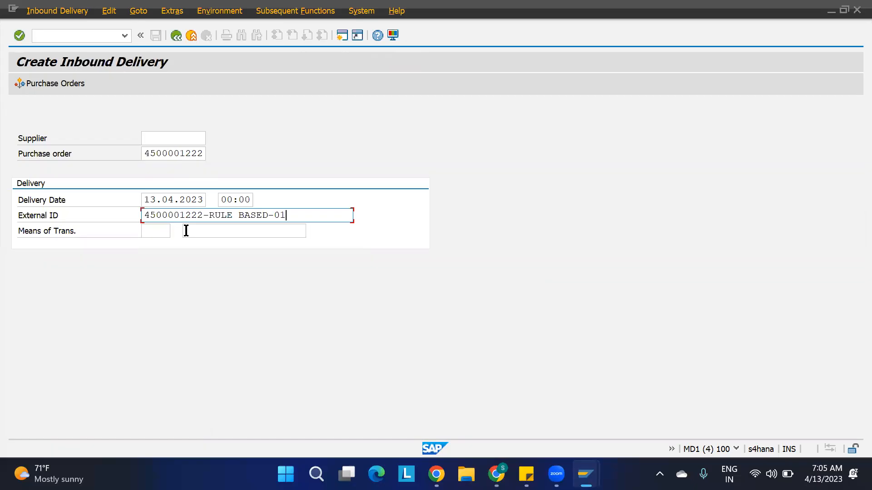
{"action": "key", "text": "Return"}
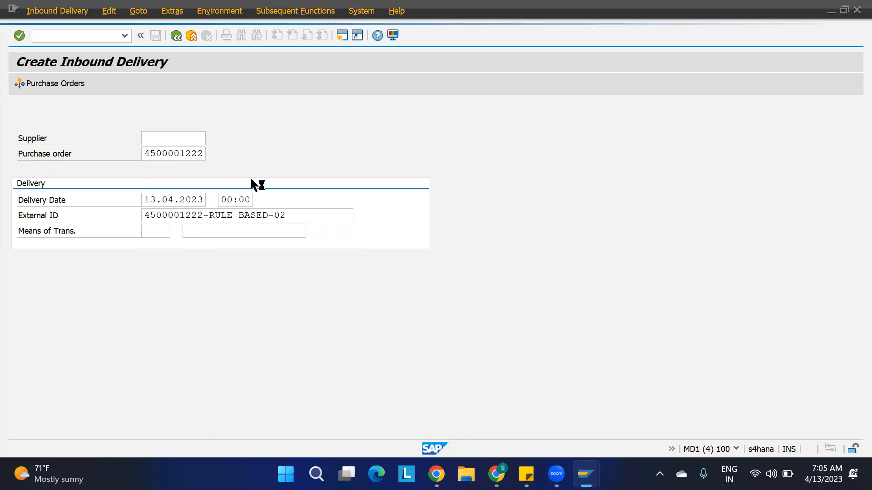
Set delivery quantities of 1100-MAT1 and 1100-MAT2 to 2 each and open HU packing.
{"action": "double_click", "coordinate": [337, 270]}
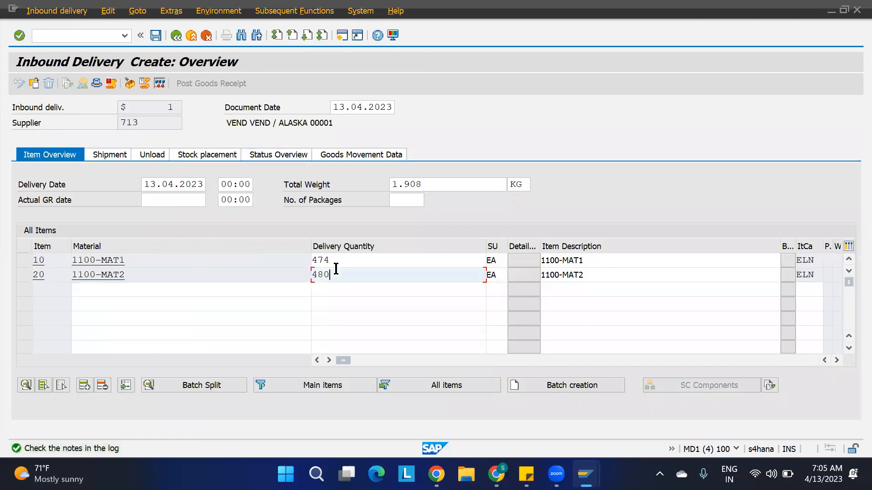
{"action": "type", "text": "1"}
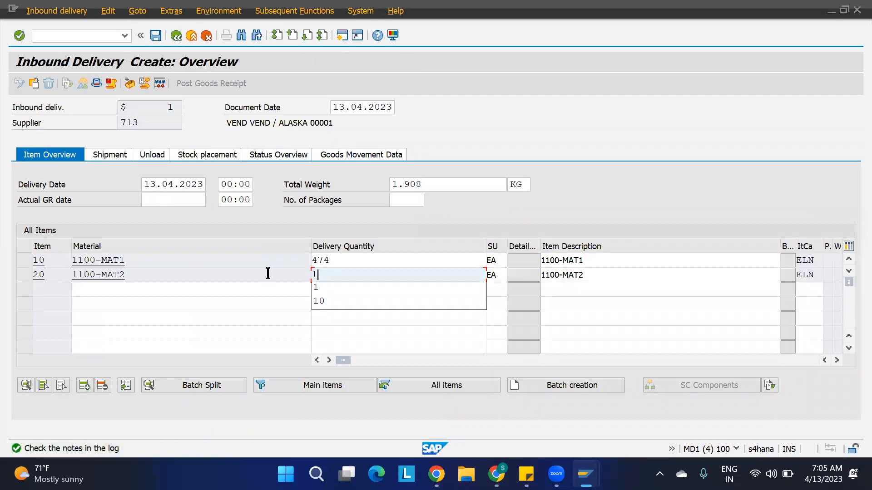
{"action": "double_click", "coordinate": [336, 261]}
{"action": "type", "text": "1"}
{"action": "key", "text": "Return"}
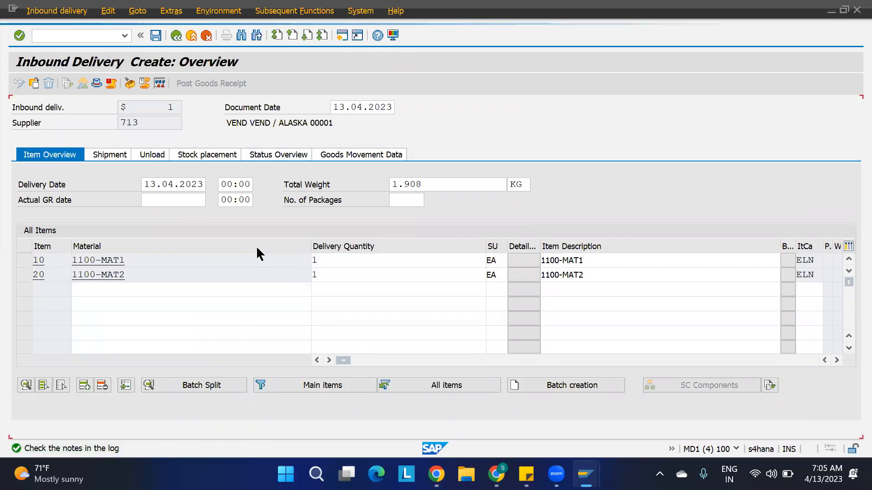
{"action": "double_click", "coordinate": [327, 275]}
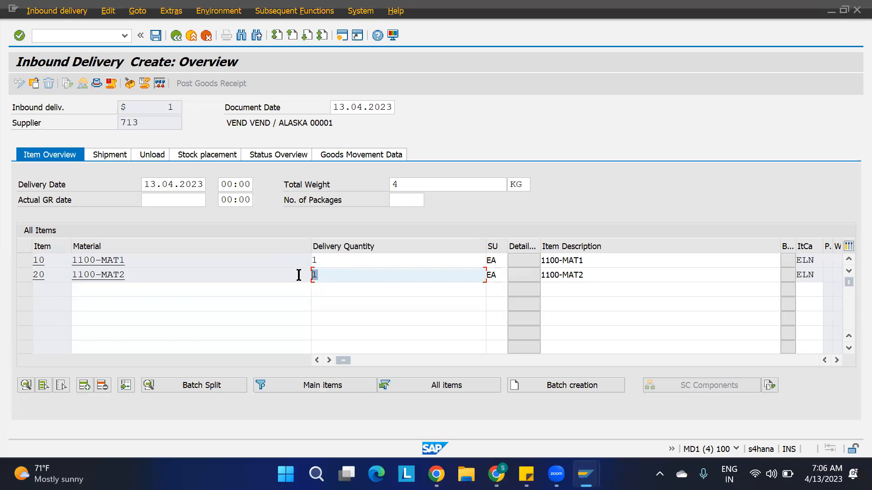
{"action": "double_click", "coordinate": [325, 260]}
{"action": "type", "text": "2"}
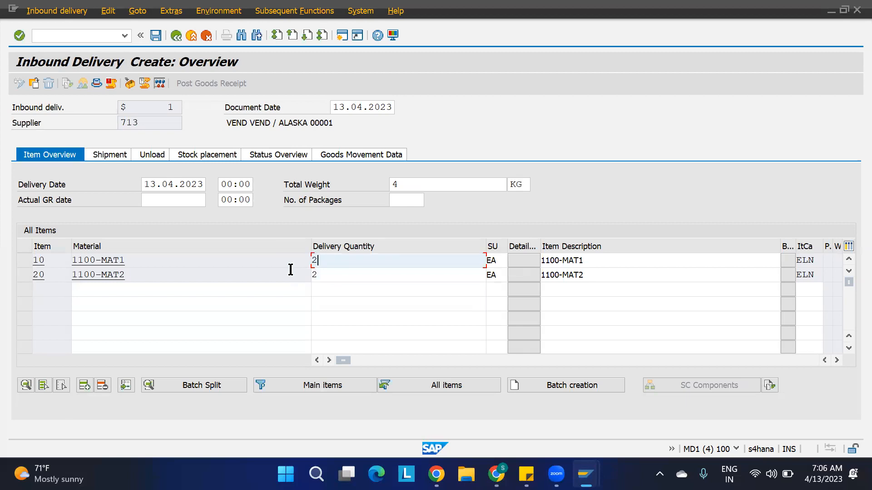
{"action": "key", "text": "Return"}
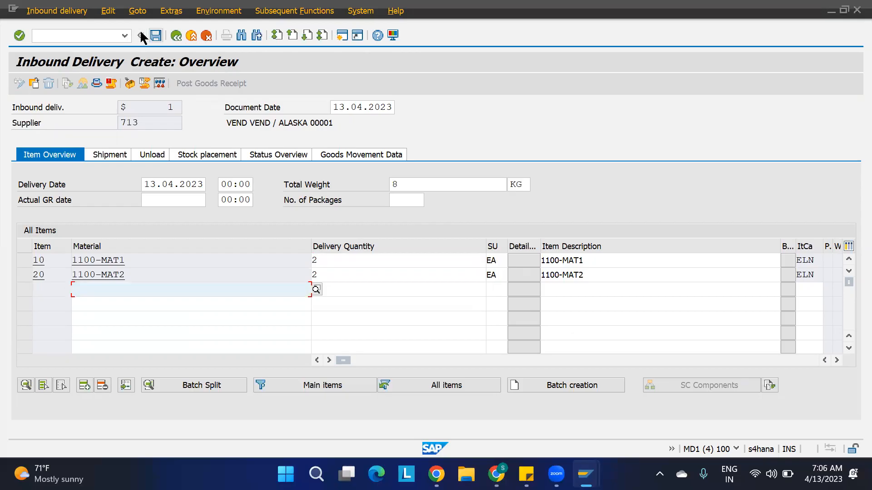
{"action": "left_click", "coordinate": [130, 83]}
{"action": "left_click", "coordinate": [204, 169]}
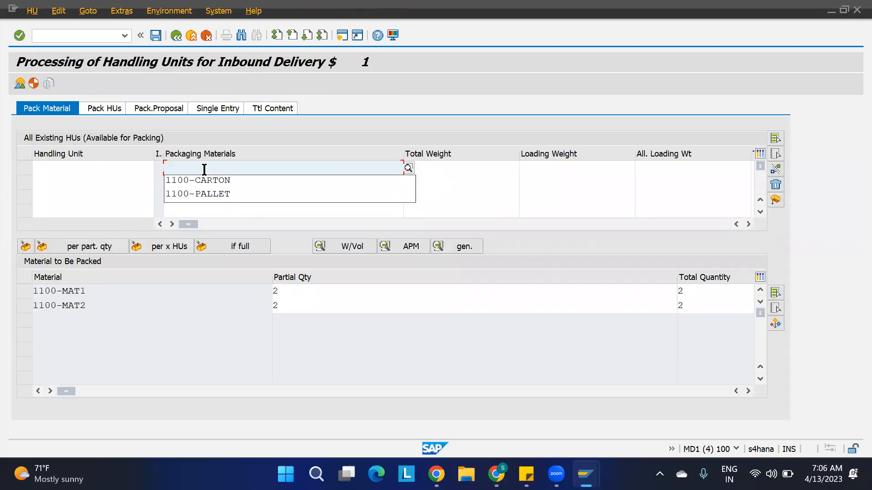
Pack 1100-MAT1 and 1100-MAT2 into new 1100-PALLET HU 40227 and save delivery 180003052.
{"action": "left_click", "coordinate": [190, 193]}
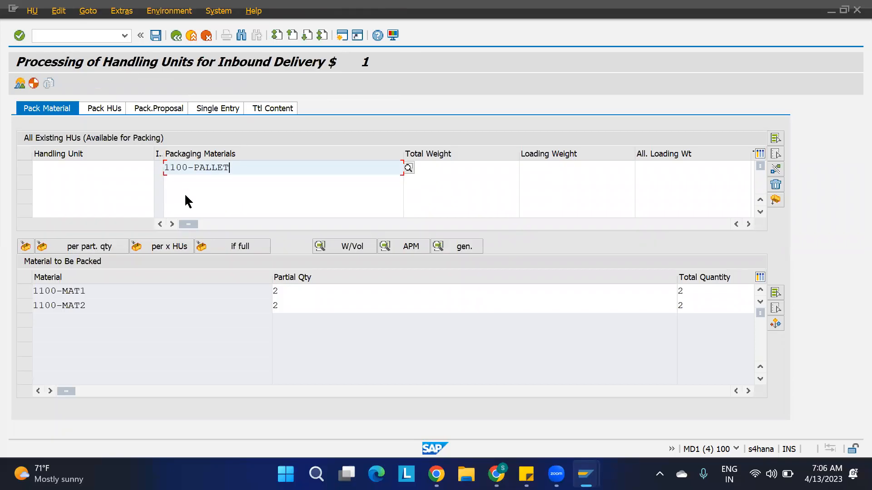
{"action": "key", "text": "Return"}
{"action": "left_click", "coordinate": [23, 293]}
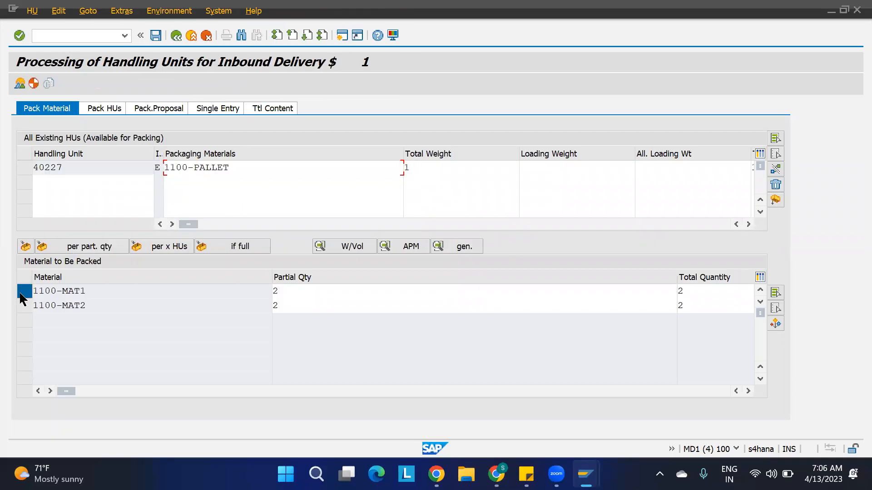
{"action": "left_click", "coordinate": [22, 307]}
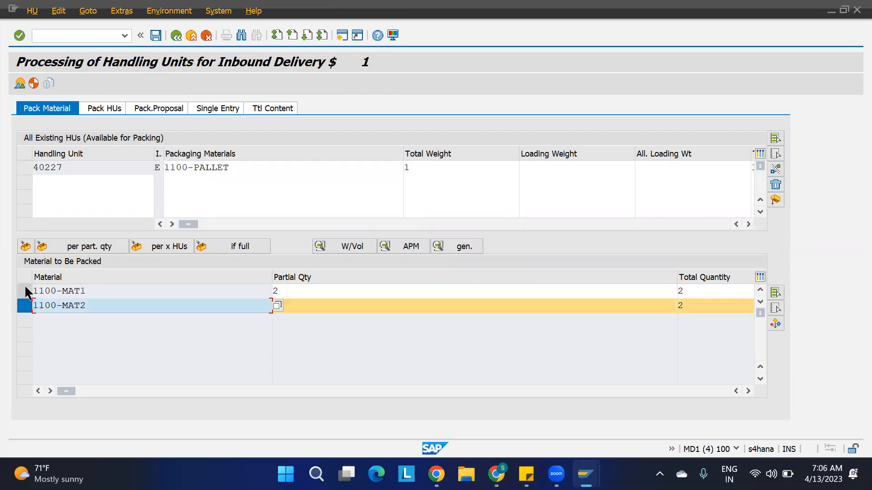
{"action": "left_click", "coordinate": [26, 293], "text": "ctrl"}
{"action": "left_click", "coordinate": [26, 168]}
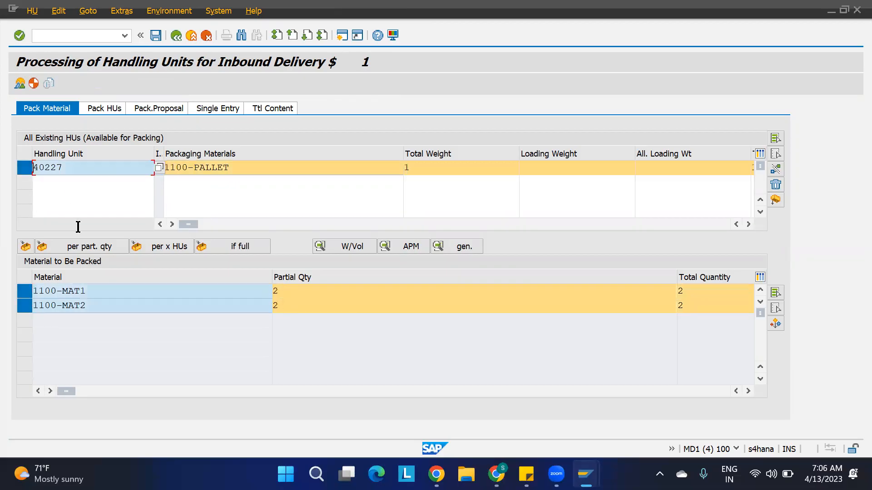
{"action": "left_click", "coordinate": [24, 247]}
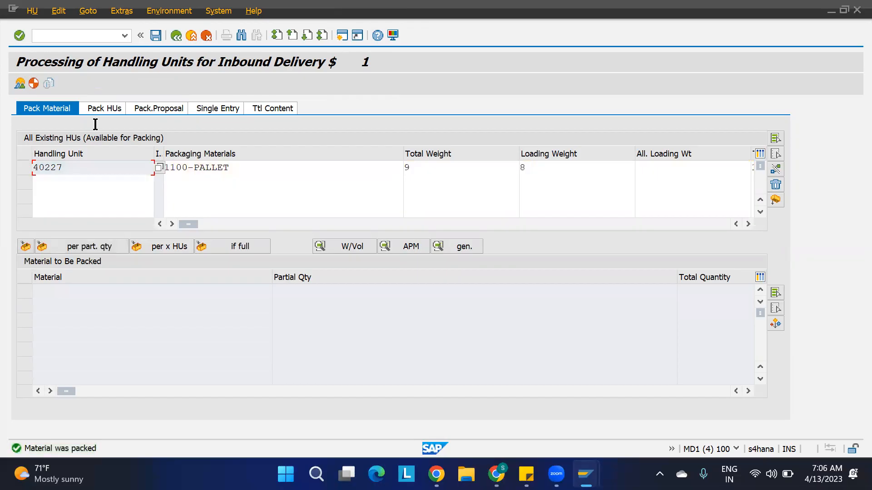
{"action": "key", "text": "ctrl+s"}
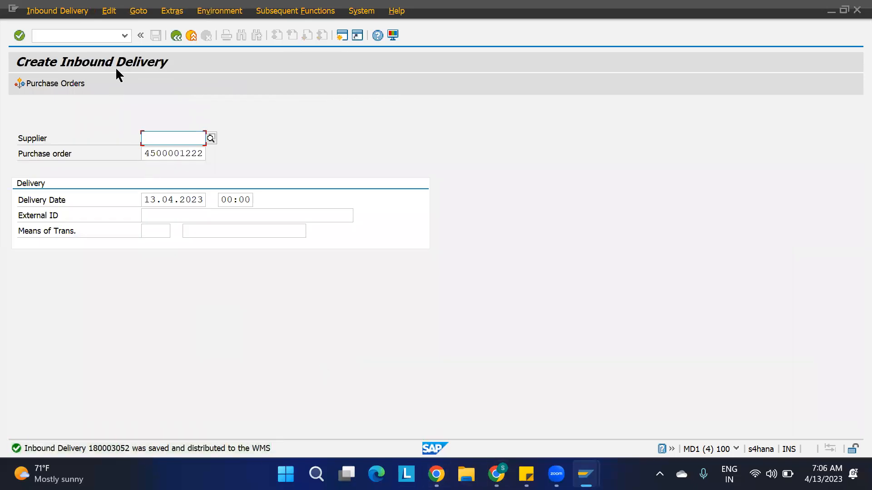
Look up inbound delivery 180003052 in /SCWM/PRDI and open its Inbound Delivery menu.
{"action": "left_click", "coordinate": [124, 36]}
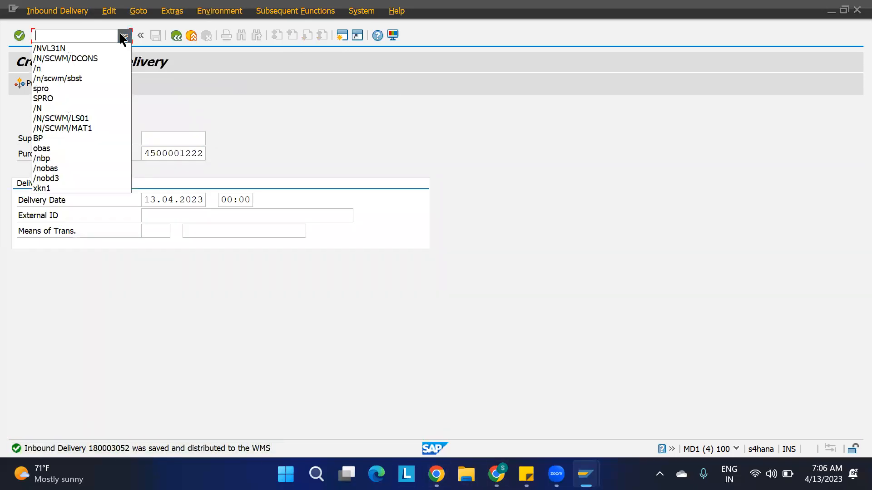
{"action": "left_click", "coordinate": [102, 33]}
{"action": "type", "text": "/"}
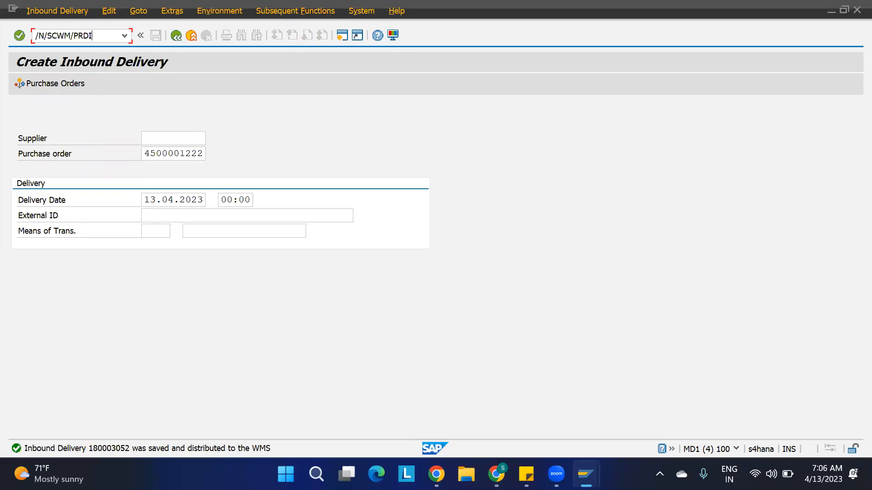
{"action": "type", "text": "N/SCWM/PRDI"}
{"action": "key", "text": "Return"}
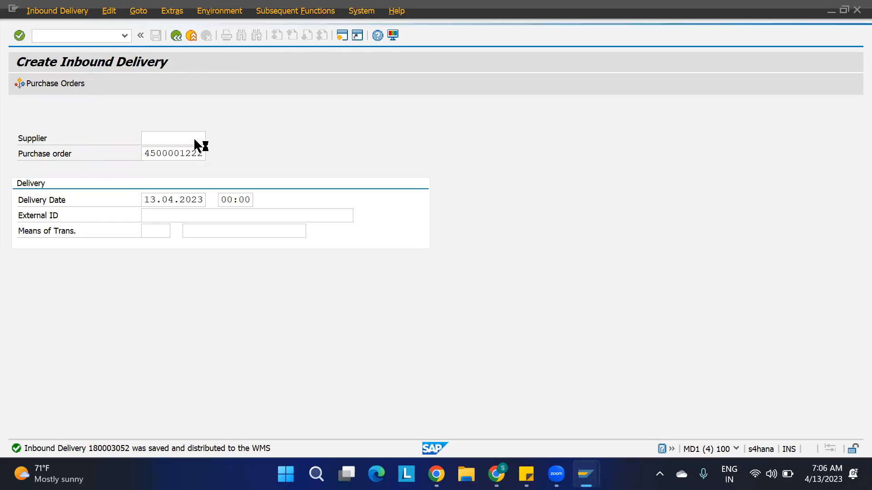
{"action": "left_click", "coordinate": [529, 108]}
{"action": "type", "text": "180003051"}
{"action": "key", "text": "BackSpace"}
{"action": "type", "text": "2"}
{"action": "left_click", "coordinate": [639, 107]}
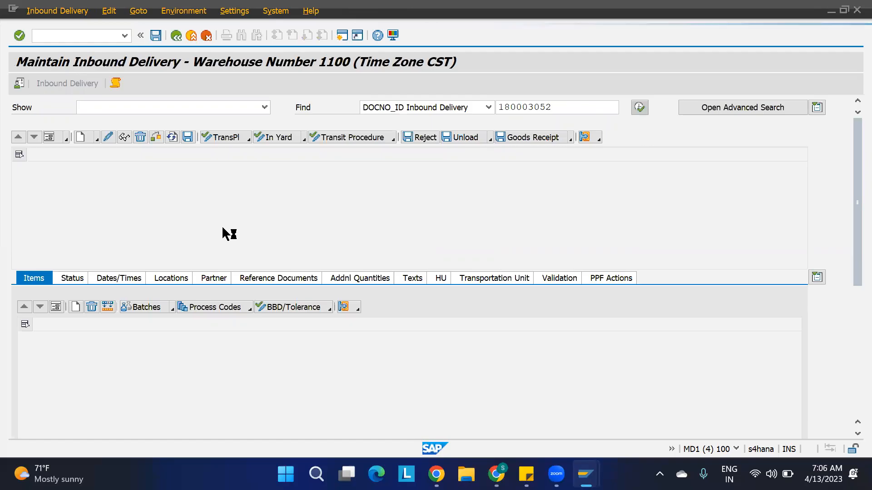
{"action": "left_click", "coordinate": [41, 12]}
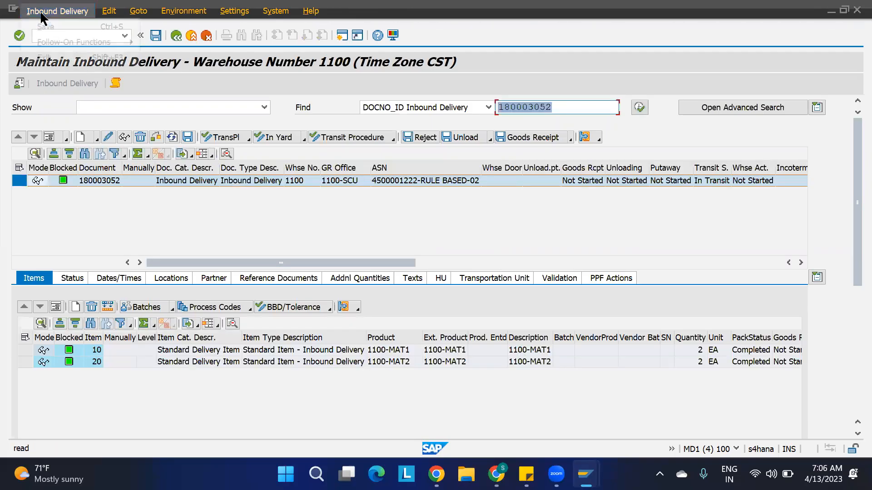
Create and save the putaway task moving HU 40227 from IBDR-BIN-01 to bin 11GR-BIN-02.
{"action": "mouse_move", "coordinate": [130, 42]}
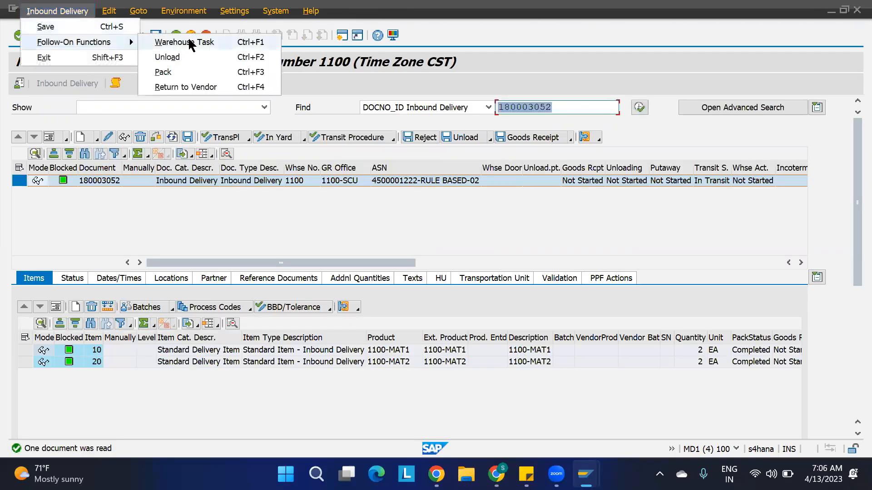
{"action": "left_click", "coordinate": [189, 44]}
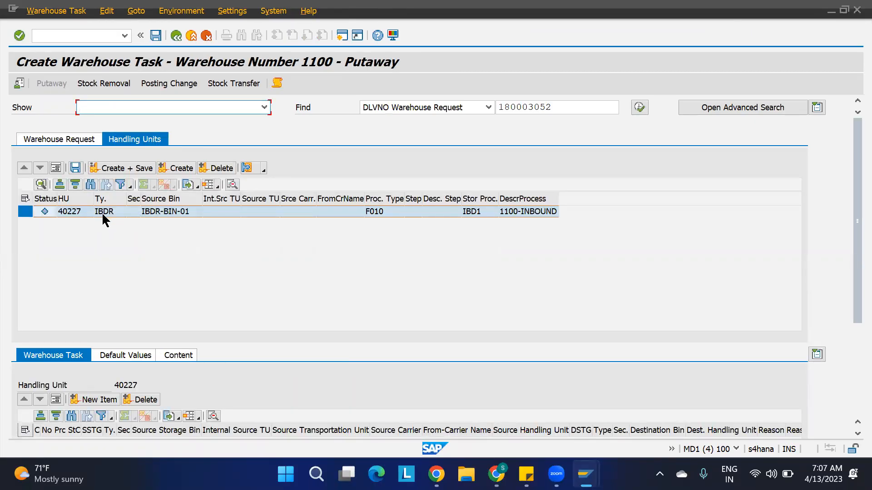
{"action": "left_click", "coordinate": [180, 168]}
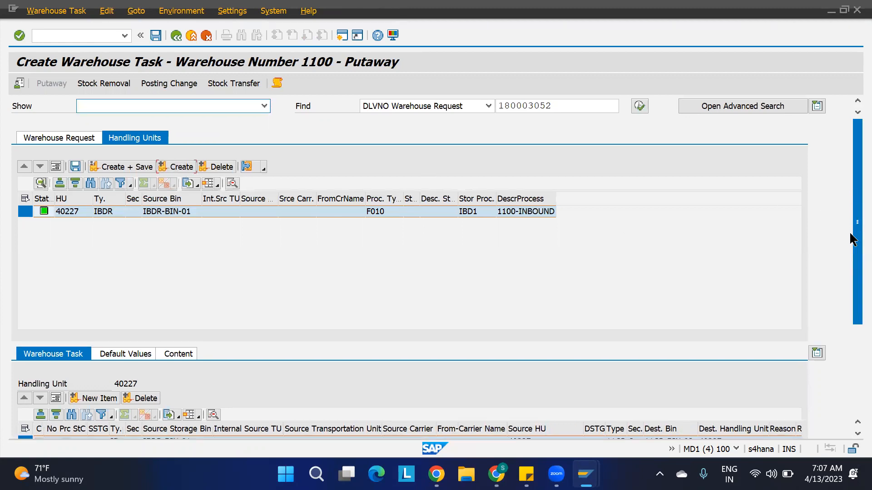
{"action": "scroll", "coordinate": [853, 196], "scroll_direction": "down", "scroll_amount": 3}
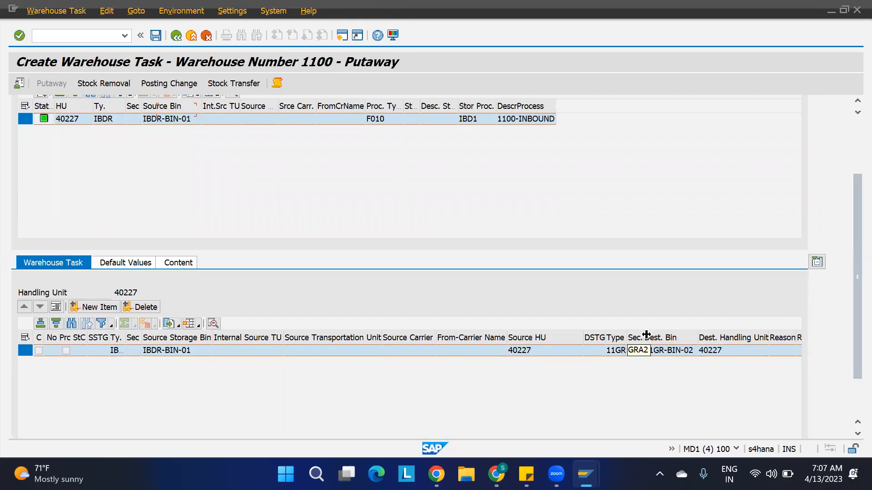
{"action": "left_click_drag", "start_coordinate": [650, 337], "coordinate": [663, 338]}
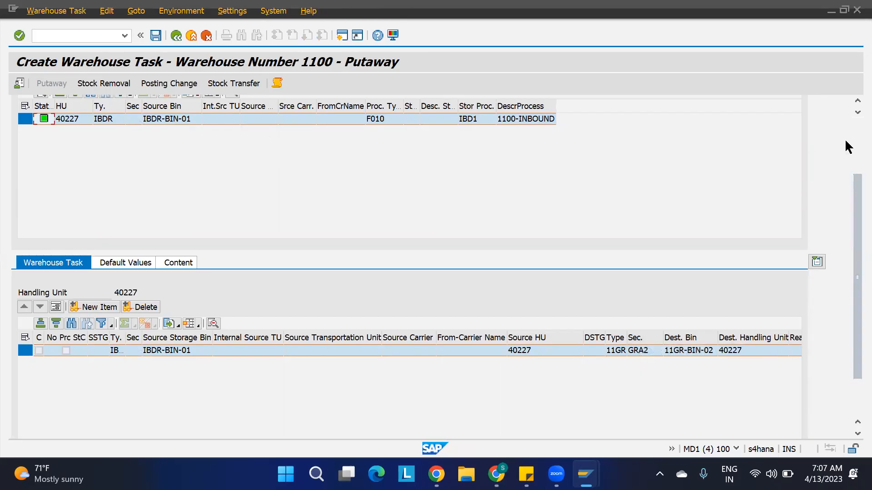
{"action": "scroll", "coordinate": [849, 136], "scroll_direction": "up", "scroll_amount": 3}
{"action": "left_click", "coordinate": [111, 168]}
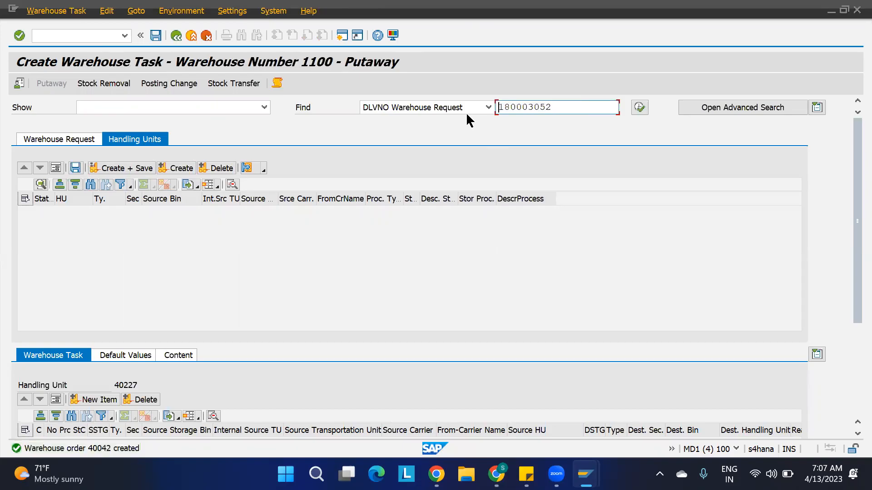
List the inbound-delivery warehouse tasks for delivery 180003052 in the monitor, showing task 10042.
{"action": "mouse_move", "coordinate": [585, 475]}
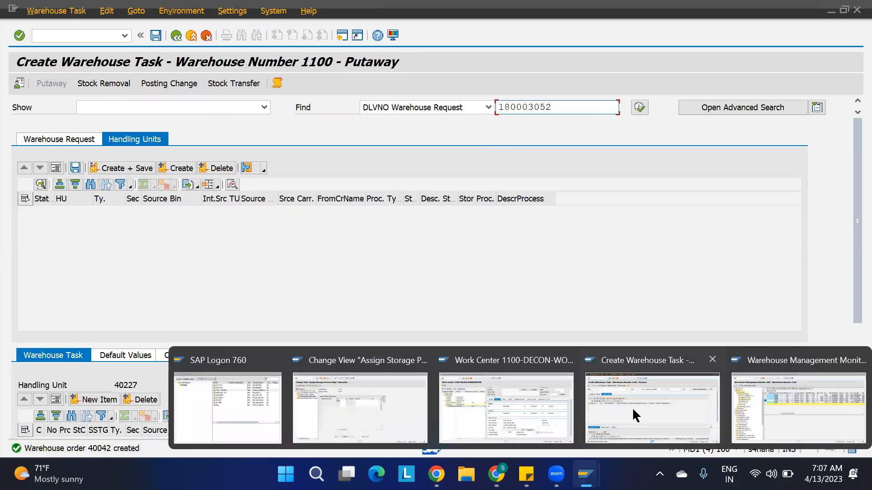
{"action": "left_click", "coordinate": [774, 411]}
{"action": "double_click", "coordinate": [88, 173]}
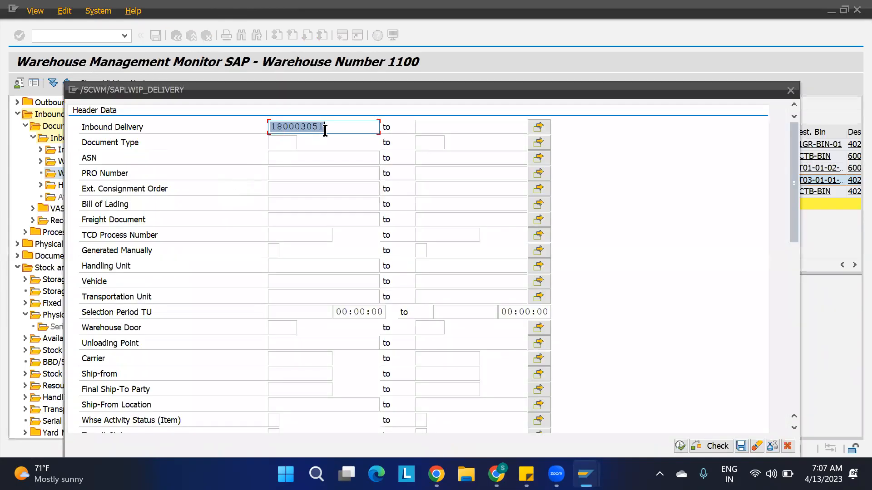
{"action": "type", "text": "180003052"}
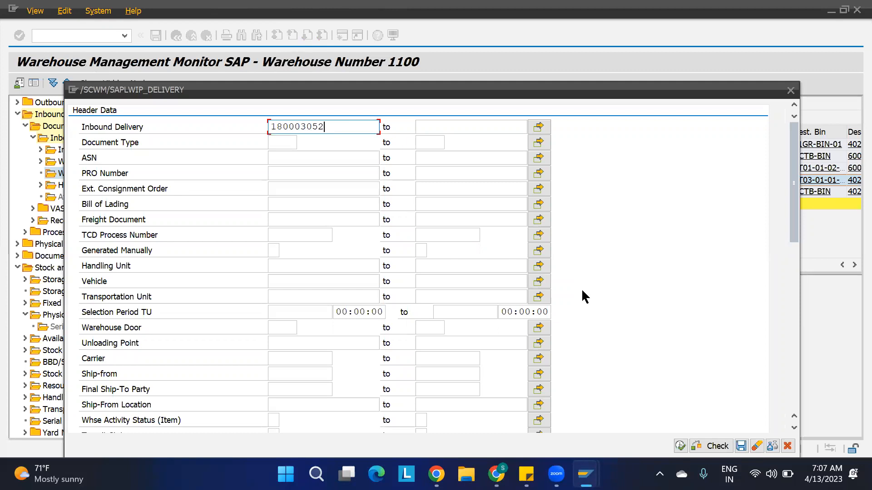
{"action": "left_click", "coordinate": [680, 446]}
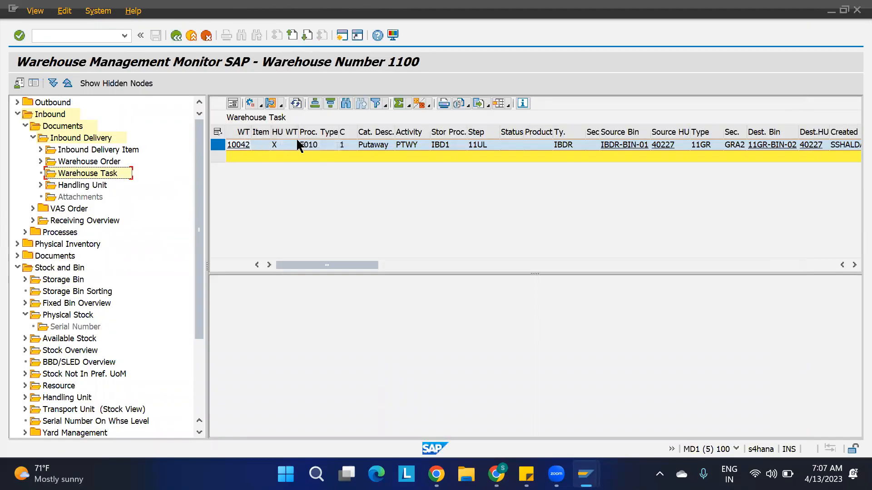
Confirm task 10042 in the background and refresh to reveal follow-on tasks 10043–10045.
{"action": "left_click_drag", "start_coordinate": [251, 135], "coordinate": [267, 134]}
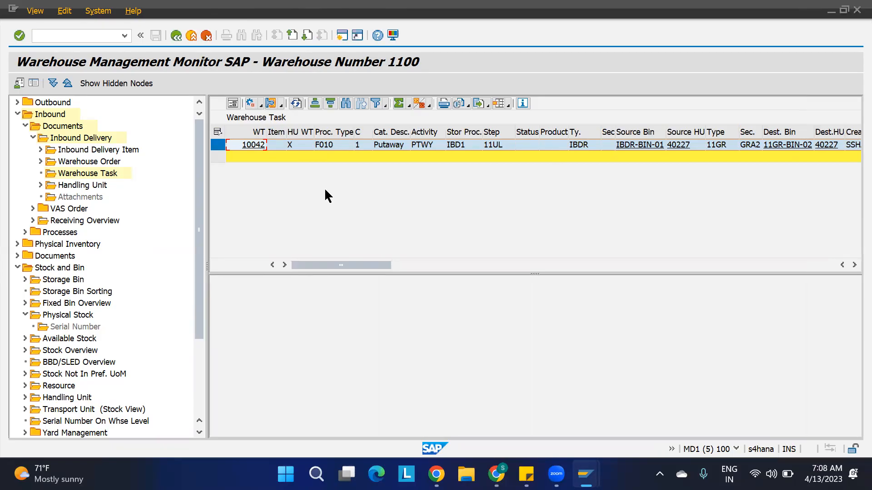
{"action": "left_click", "coordinate": [218, 144]}
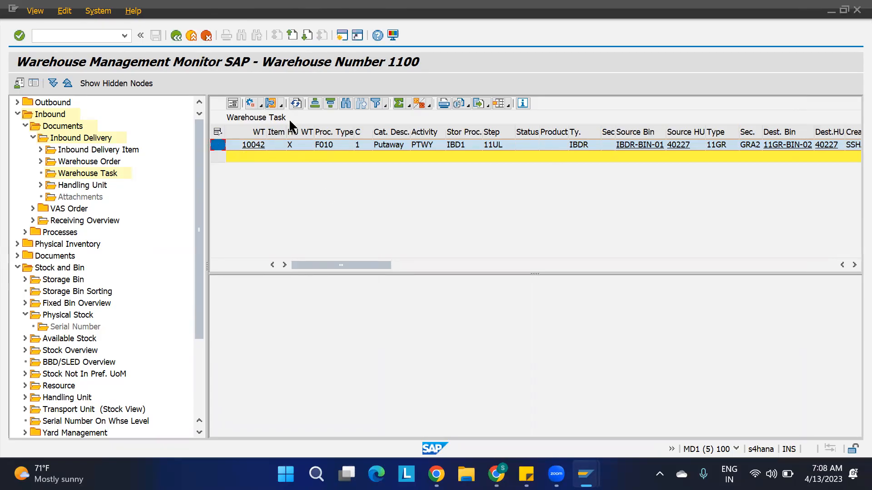
{"action": "left_click", "coordinate": [260, 108]}
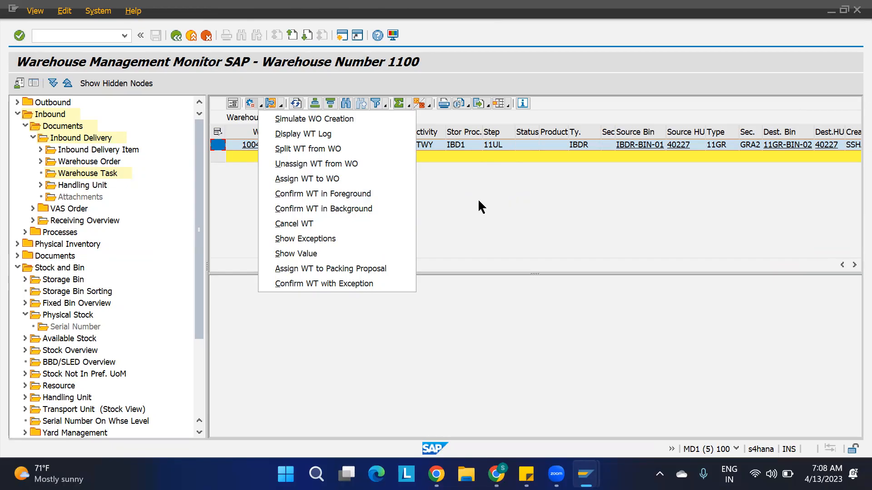
{"action": "left_click", "coordinate": [303, 210]}
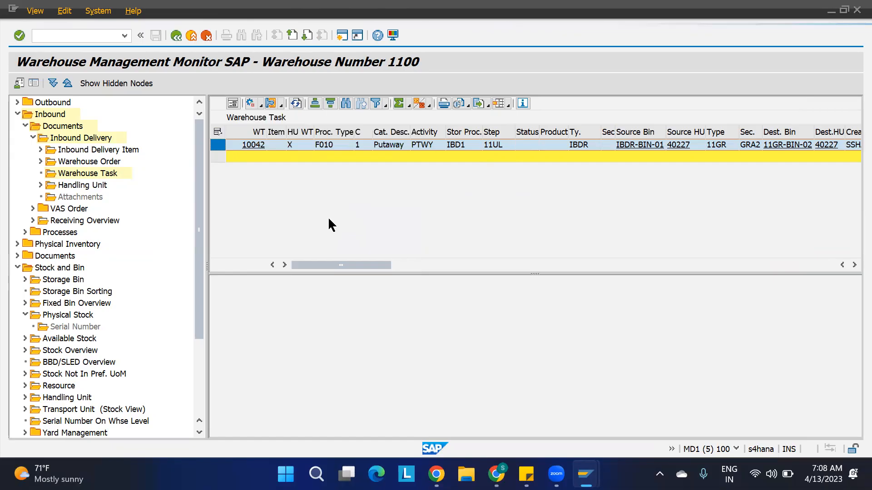
{"action": "left_click", "coordinate": [372, 293]}
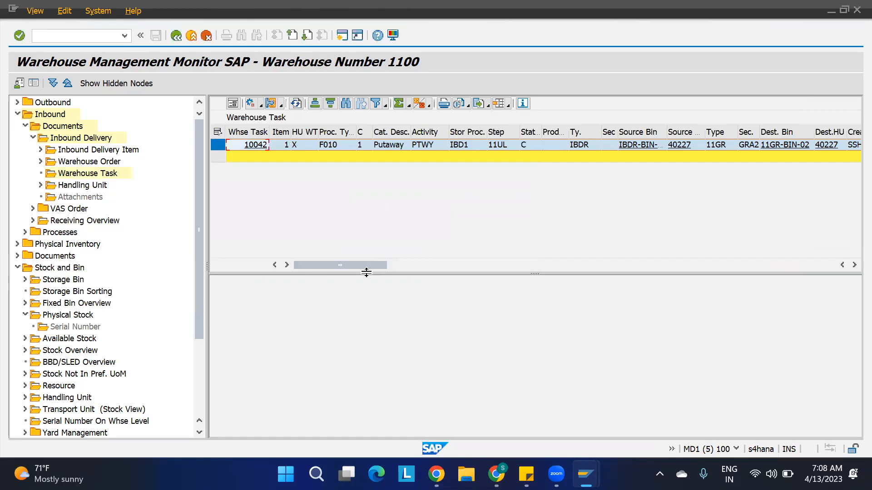
{"action": "left_click", "coordinate": [296, 104]}
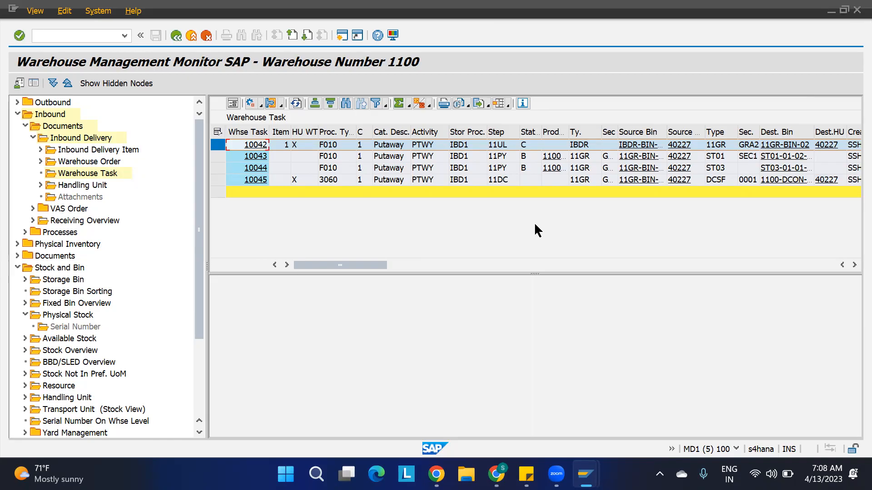
Select deconsolidation task 10045 and open the More Methods action list.
{"action": "left_click", "coordinate": [529, 181]}
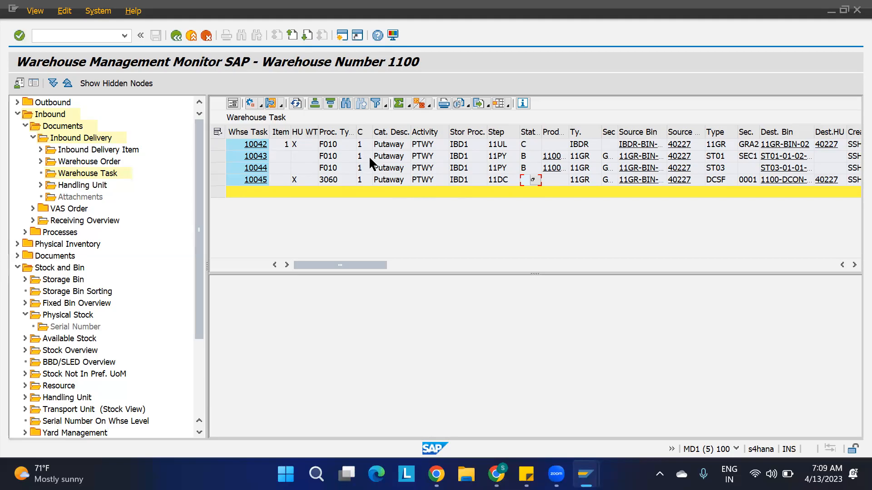
{"action": "left_click_drag", "start_coordinate": [218, 156], "coordinate": [216, 171]}
{"action": "left_click", "coordinate": [218, 180]}
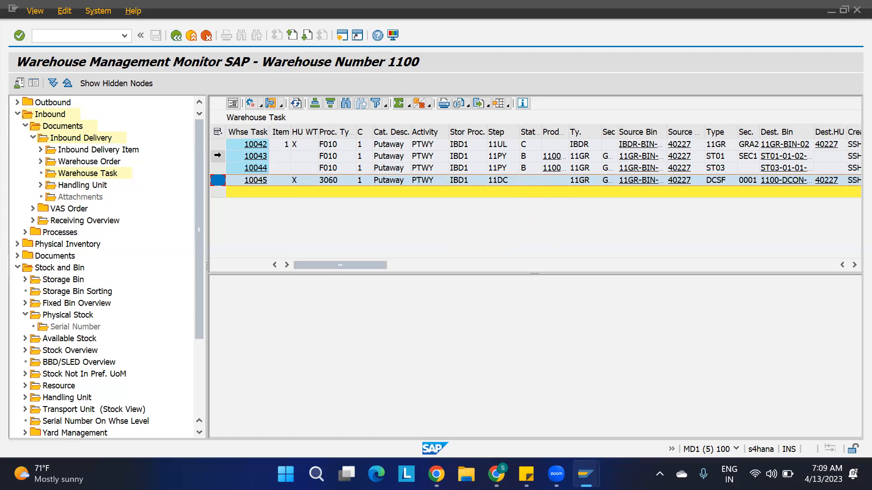
{"action": "left_click_drag", "start_coordinate": [217, 156], "coordinate": [219, 168]}
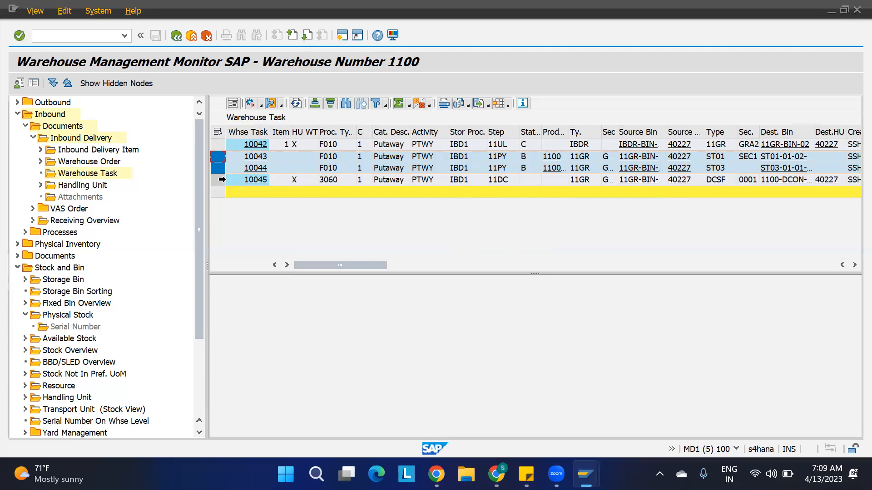
{"action": "left_click", "coordinate": [218, 179]}
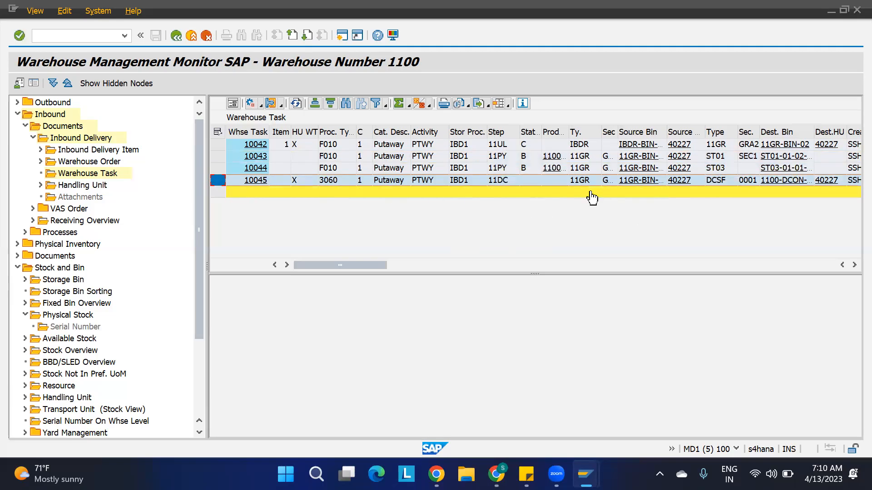
{"action": "left_click", "coordinate": [717, 181]}
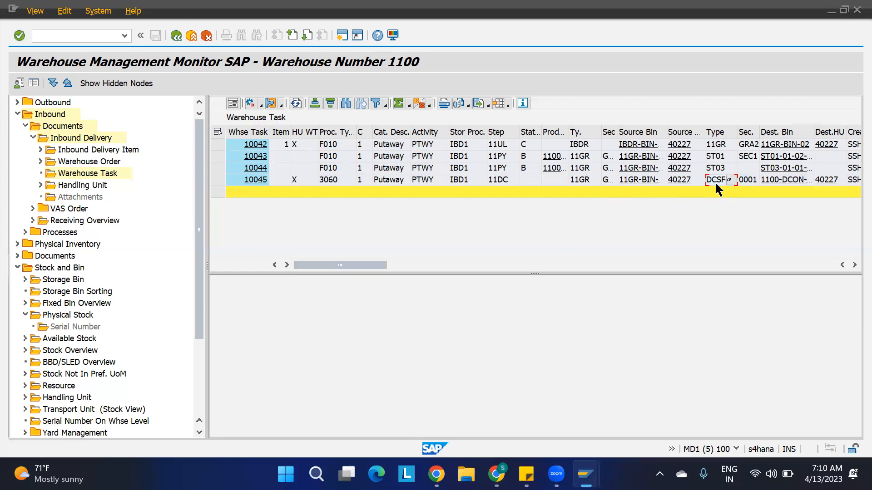
{"action": "left_click", "coordinate": [219, 181]}
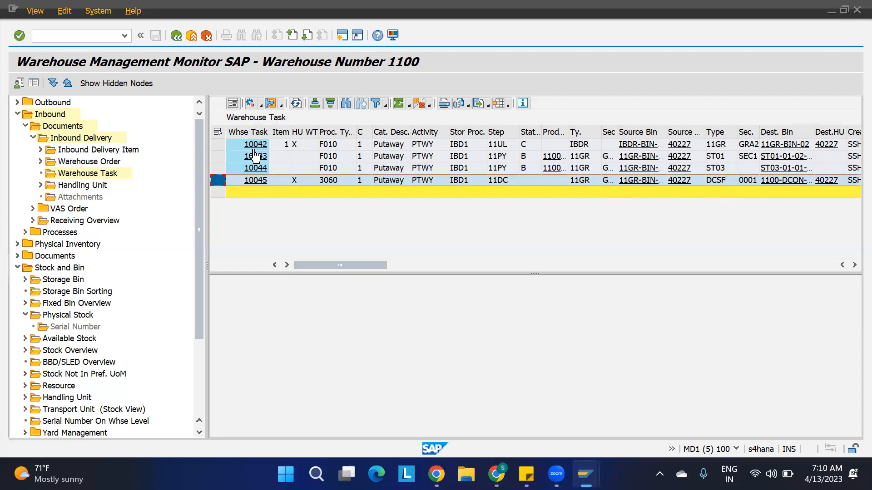
{"action": "left_click", "coordinate": [260, 104]}
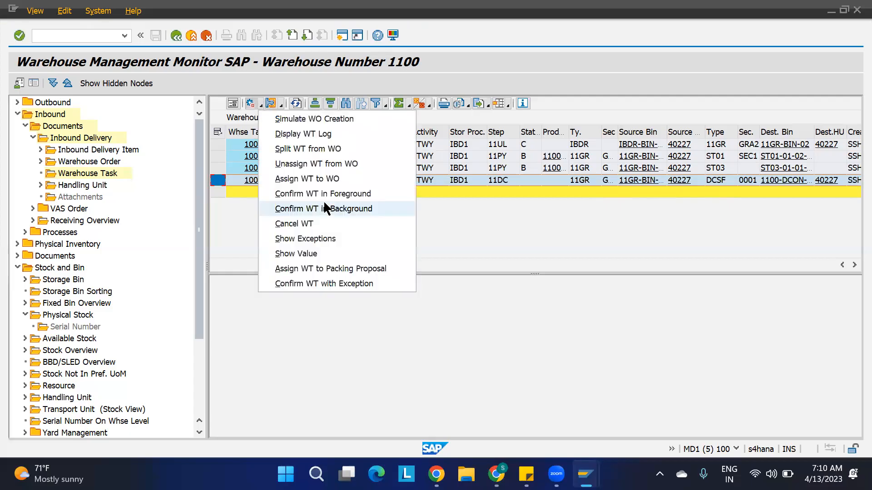
Confirm task 10045 in the background and close the confirmation log.
{"action": "left_click", "coordinate": [326, 208]}
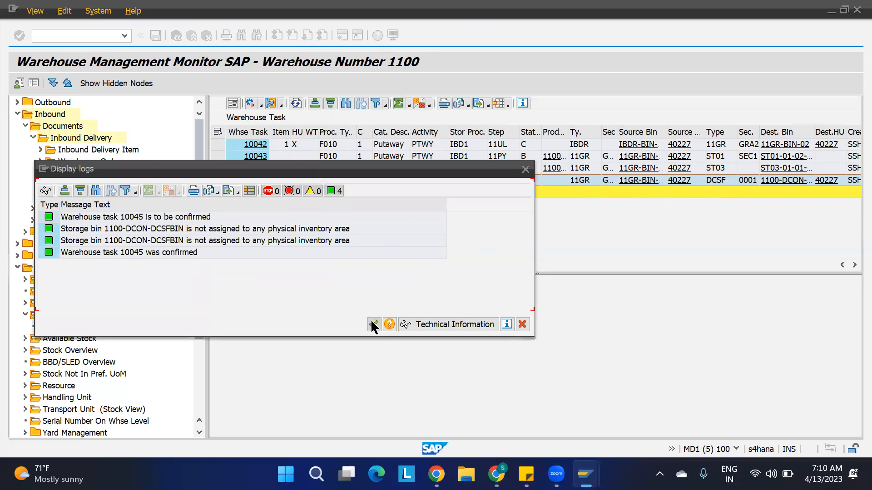
{"action": "left_click", "coordinate": [373, 325]}
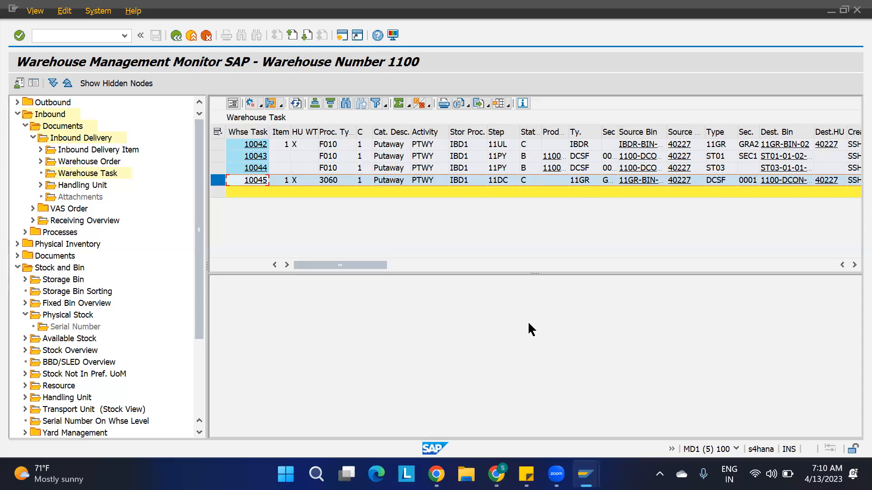
Open work center DCSF for warehouse 1100 and select pallet HU 40227 for deconsolidation.
{"action": "mouse_move", "coordinate": [586, 475]}
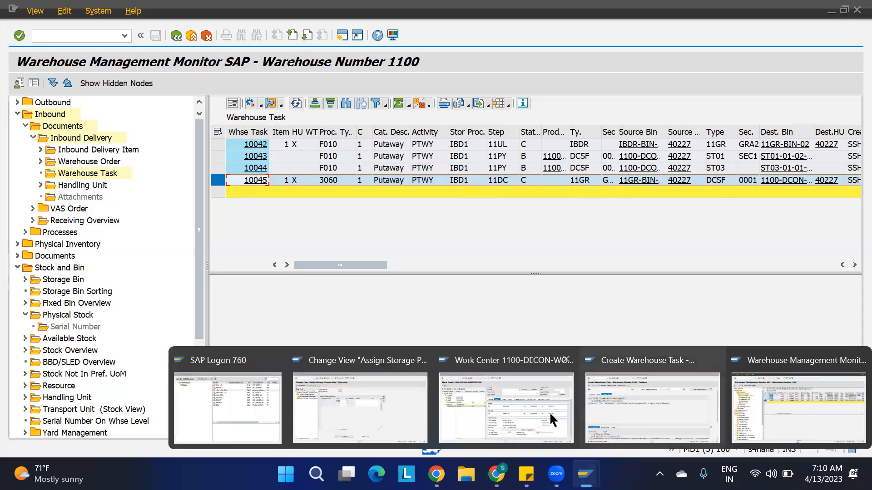
{"action": "left_click", "coordinate": [534, 410]}
{"action": "left_click", "coordinate": [176, 35]}
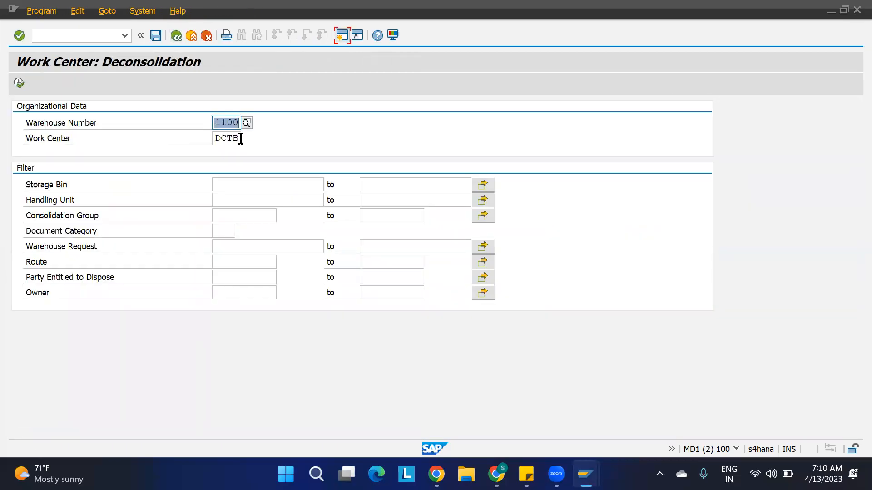
{"action": "left_click", "coordinate": [240, 139]}
{"action": "key", "text": "BackSpace"}
{"action": "key", "text": "BackSpace"}
{"action": "type", "text": "SF"}
{"action": "left_click", "coordinate": [22, 81]}
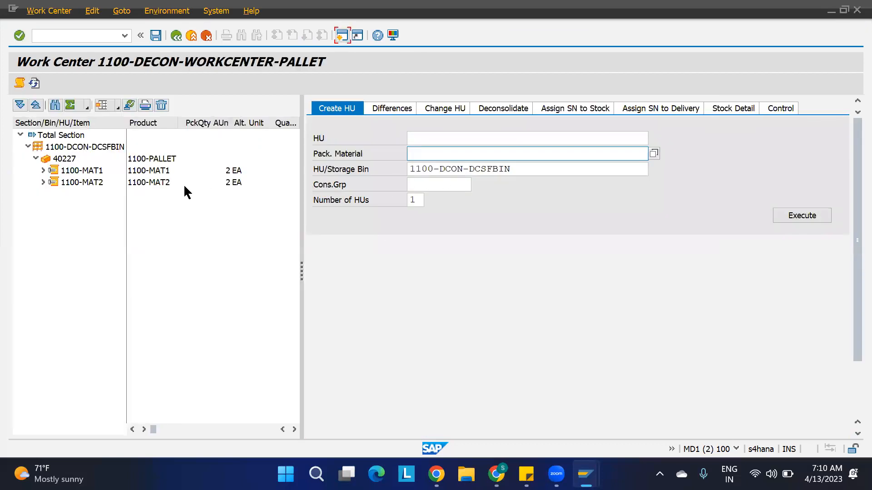
{"action": "left_click", "coordinate": [66, 160]}
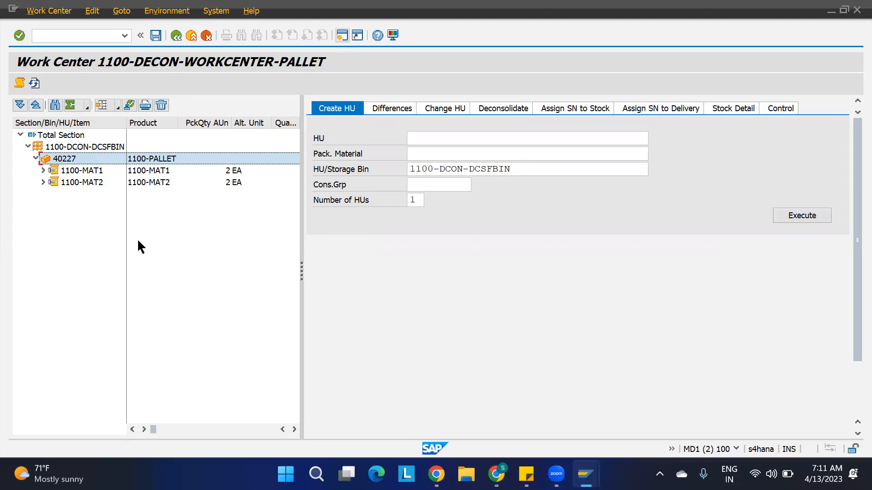
{"action": "left_click", "coordinate": [506, 109]}
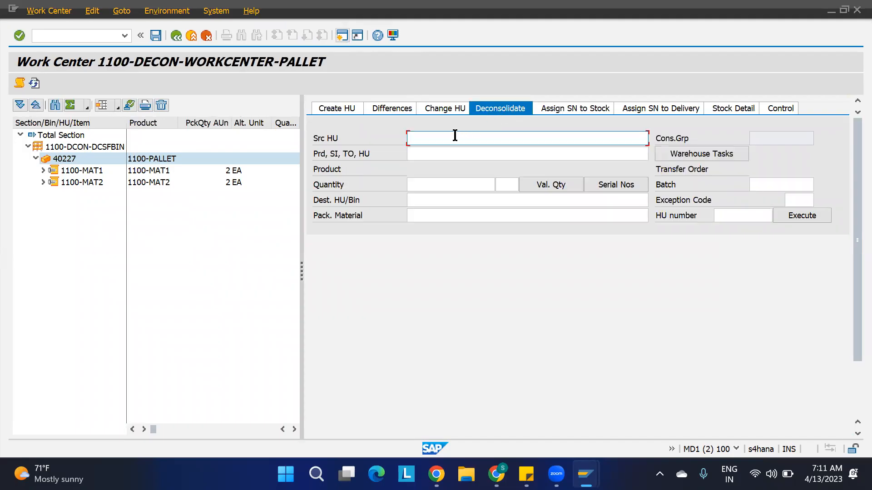
Load warehouse task 10043 for source HU 40227 into the deconsolidation form.
{"action": "type", "text": "40227"}
{"action": "left_click", "coordinate": [677, 155]}
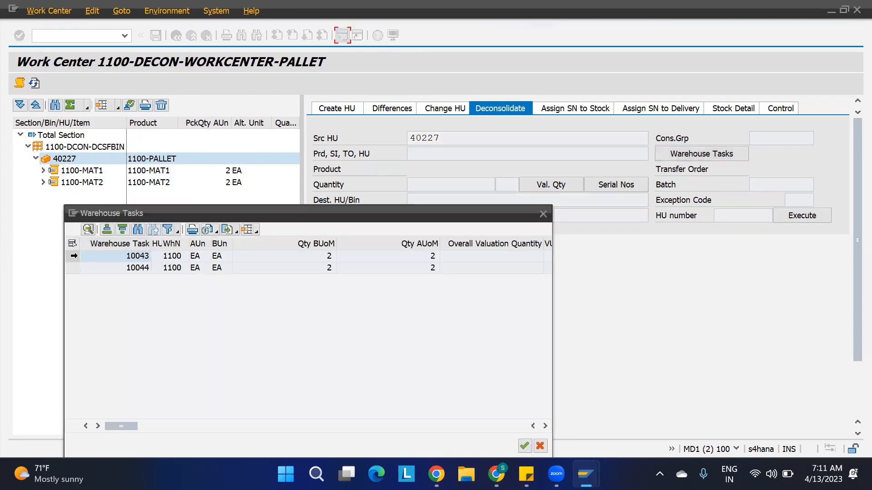
{"action": "left_click", "coordinate": [150, 256]}
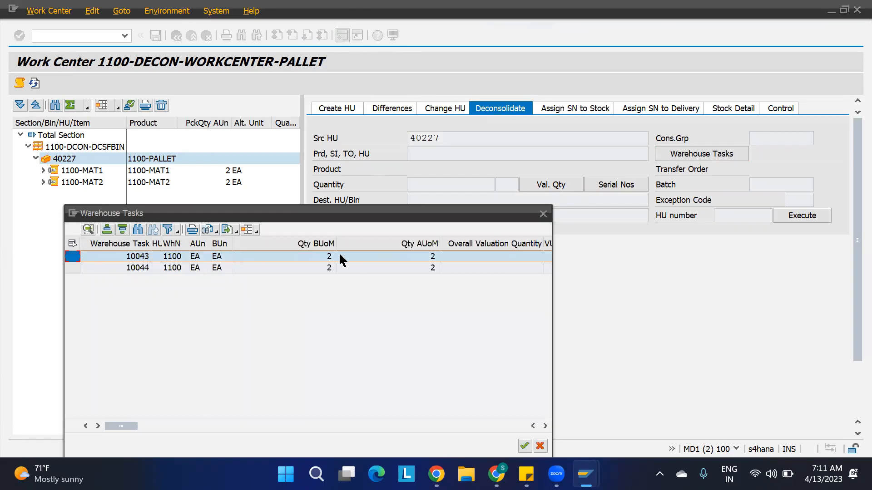
{"action": "left_click", "coordinate": [525, 446]}
Move quantity 1 into a new 1100-CARTON handling unit, creating HU 600117.
{"action": "left_click", "coordinate": [420, 185]}
{"action": "key", "text": "BackSpace"}
{"action": "type", "text": "1"}
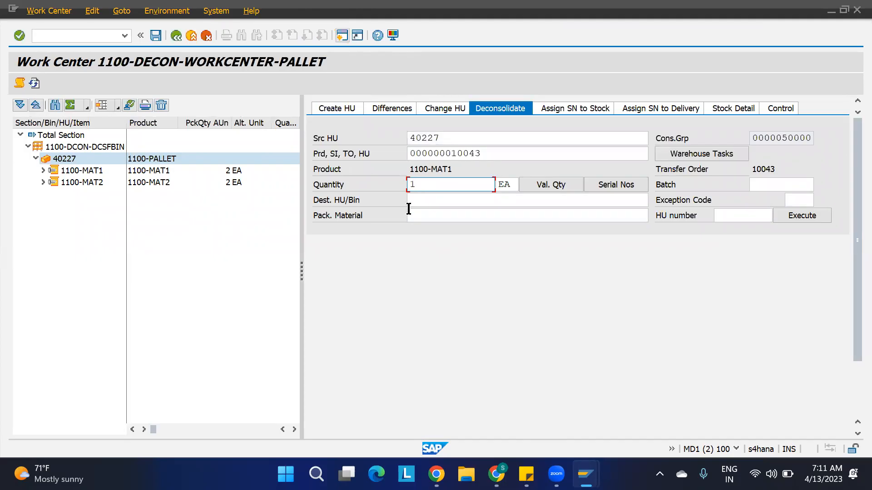
{"action": "left_click", "coordinate": [423, 217]}
{"action": "type", "text": "11"}
{"action": "key", "text": "Down"}
{"action": "key", "text": "Return"}
{"action": "left_click", "coordinate": [808, 214]}
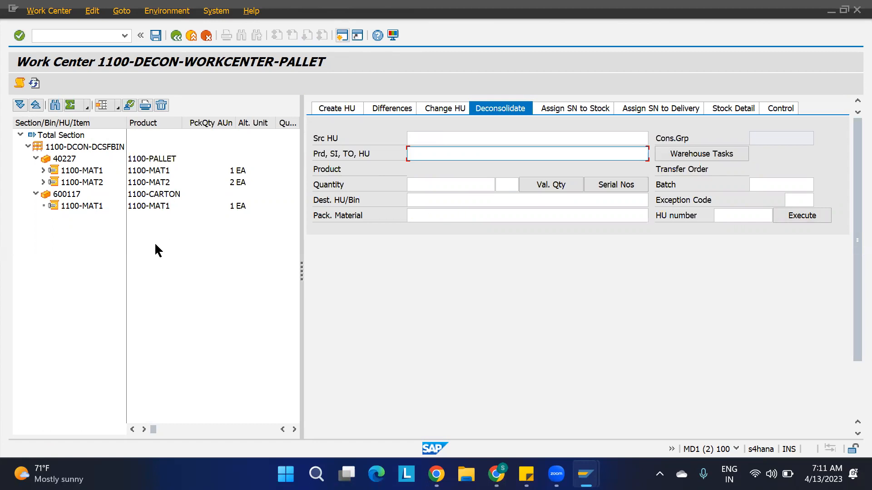
Set source HU 40227 and reload warehouse task 10043 into the form.
{"action": "left_click", "coordinate": [443, 138]}
{"action": "left_click", "coordinate": [423, 151]}
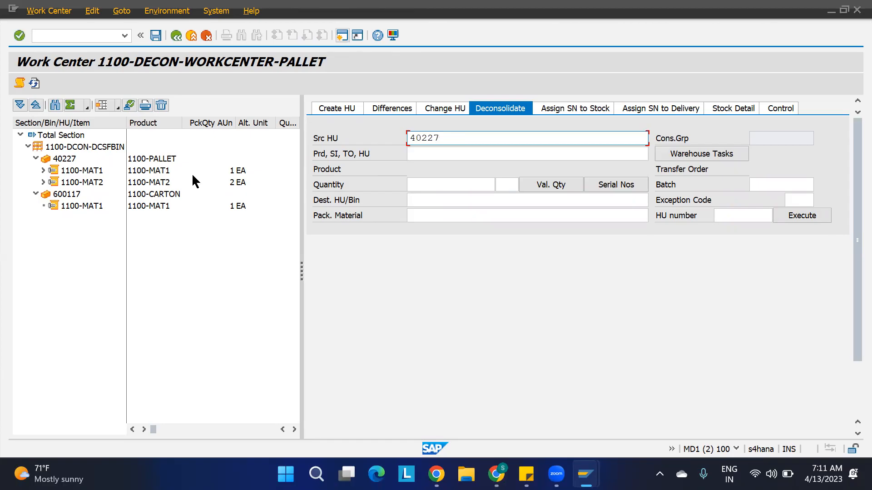
{"action": "left_click", "coordinate": [73, 198]}
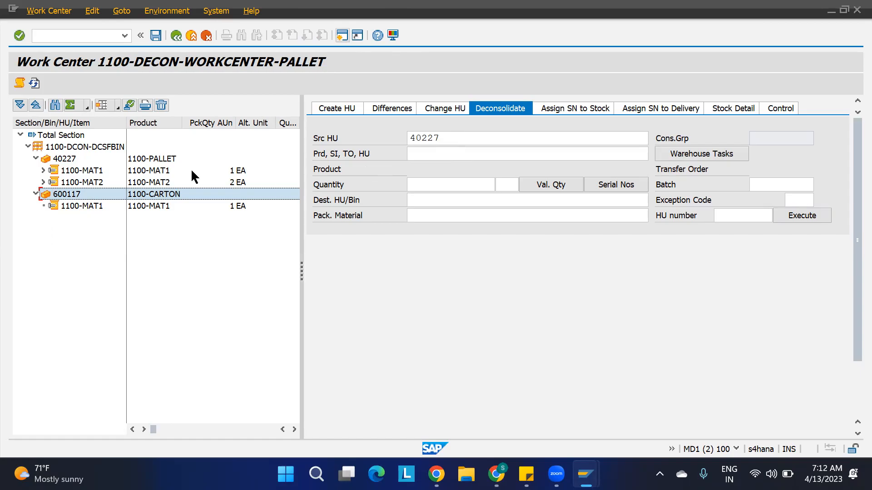
{"action": "left_click", "coordinate": [713, 157]}
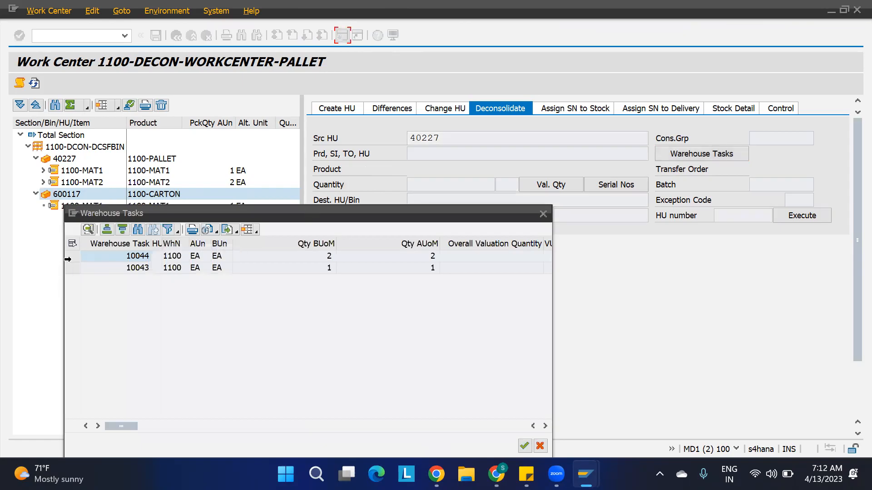
{"action": "left_click", "coordinate": [73, 268]}
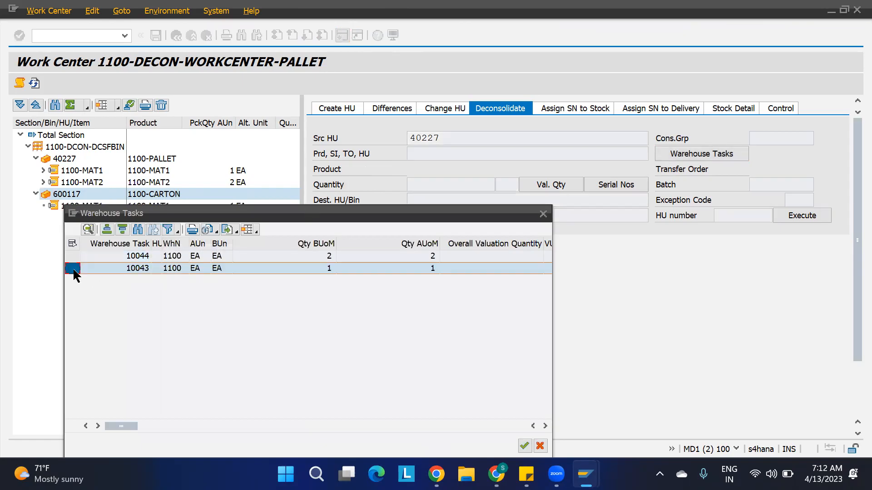
{"action": "left_click", "coordinate": [523, 445]}
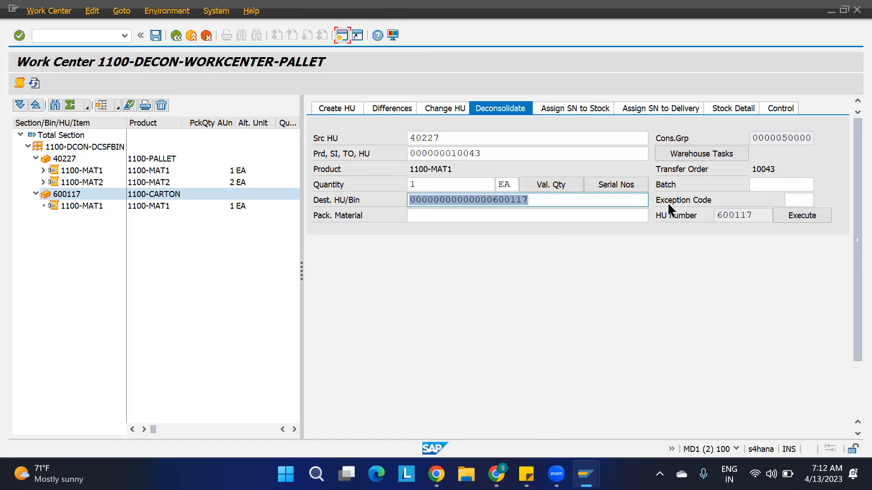
Clear the destination HU, choose 1100-CARTON, and pack the remaining 1100-MAT1 into new HU 600118.
{"action": "left_click", "coordinate": [541, 215]}
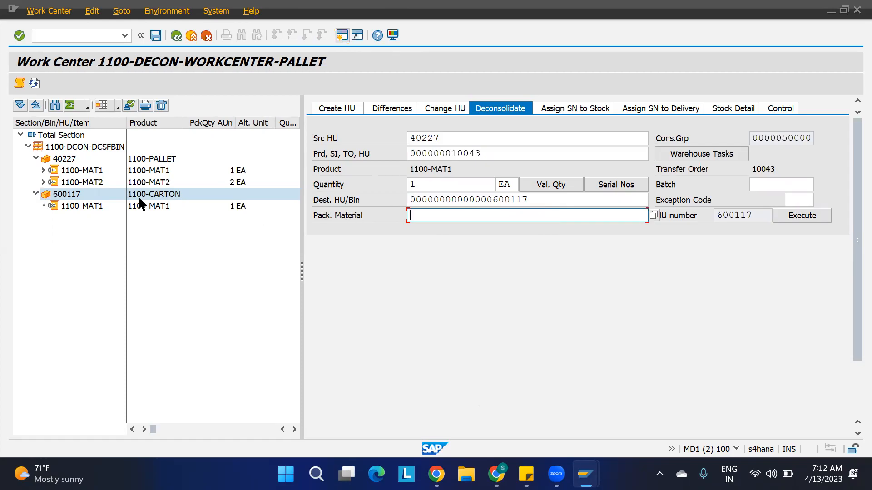
{"action": "double_click", "coordinate": [543, 201]}
{"action": "key", "text": "Delete"}
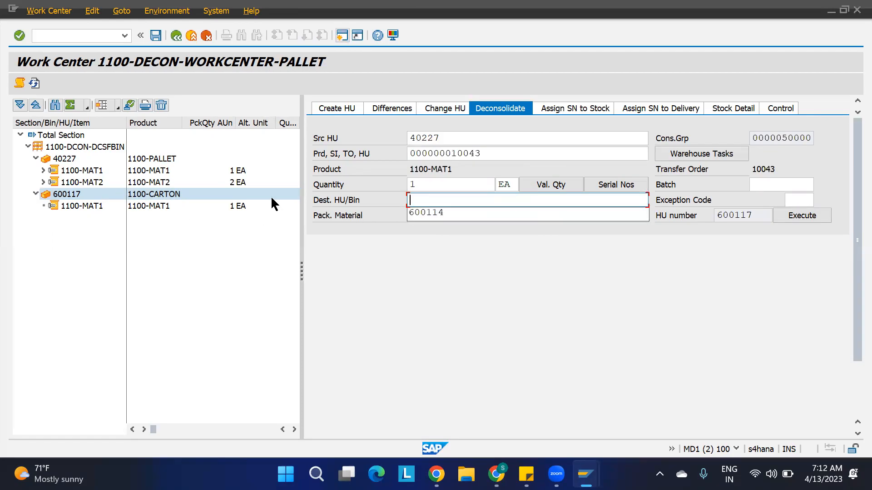
{"action": "left_click", "coordinate": [493, 219]}
{"action": "left_click", "coordinate": [494, 227]}
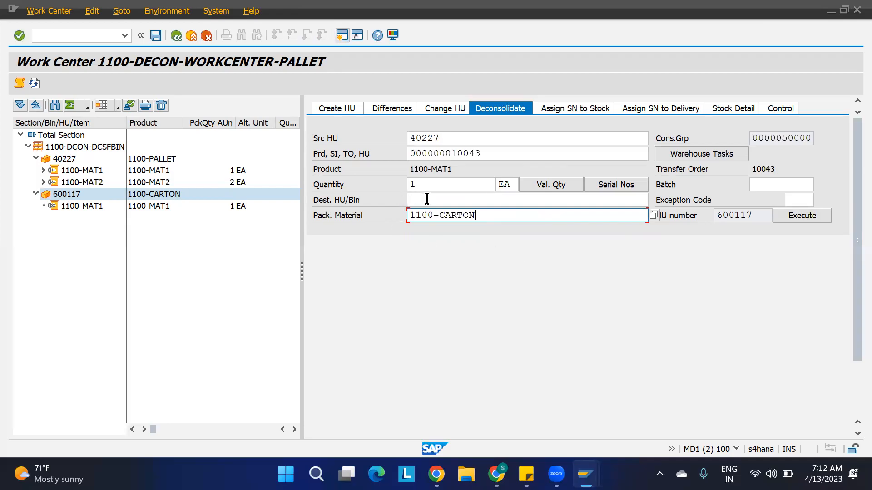
{"action": "key", "text": "Return"}
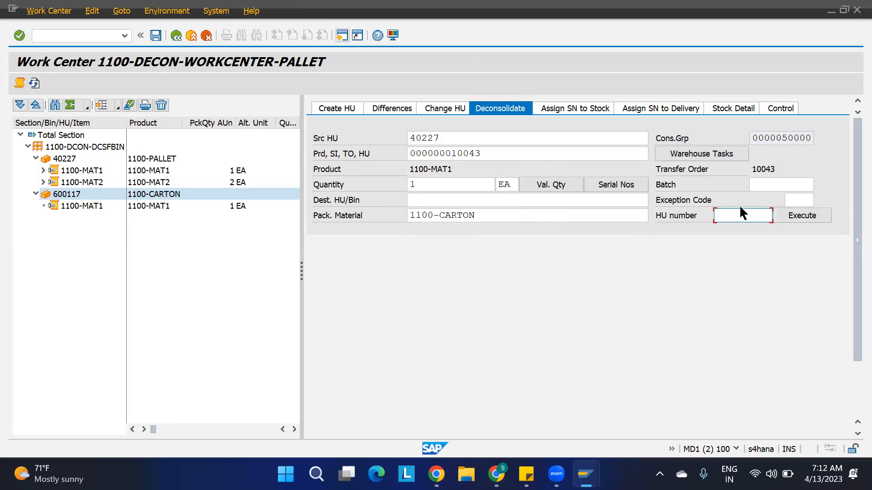
{"action": "left_click", "coordinate": [792, 219]}
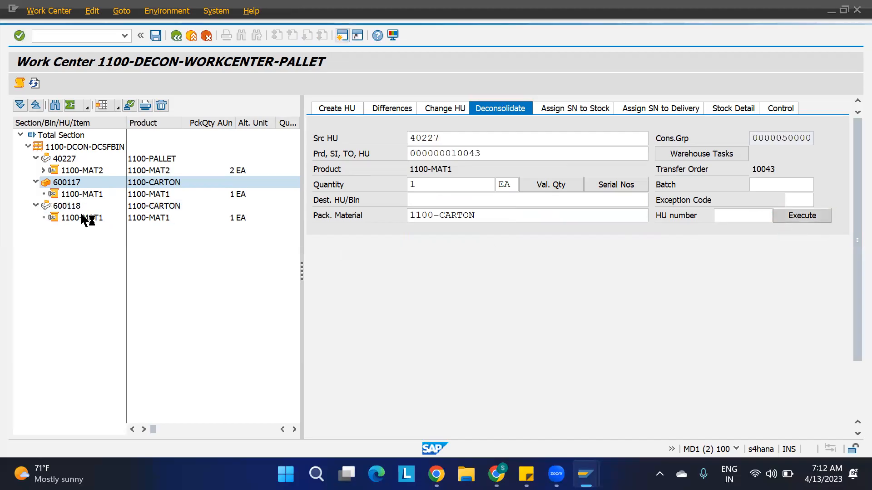
Answer Yes to the confirmation and reselect pallet HU 40227 in the tree.
{"action": "left_click", "coordinate": [218, 266]}
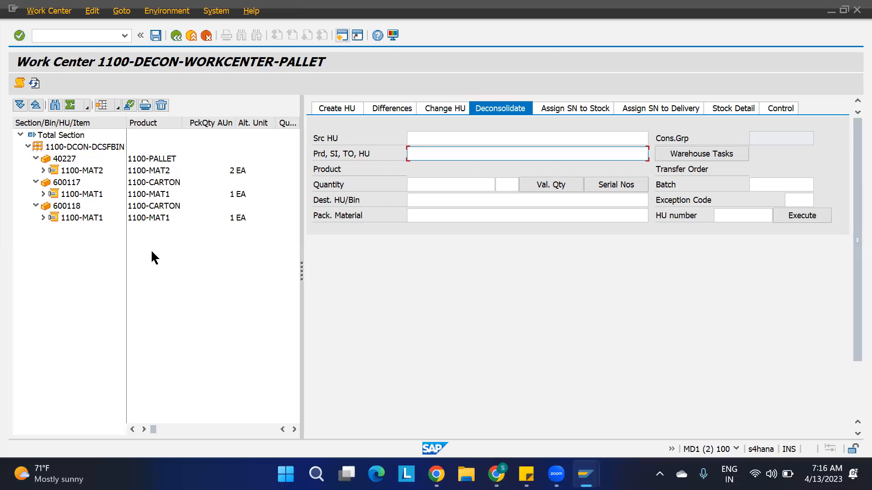
{"action": "left_click", "coordinate": [179, 252]}
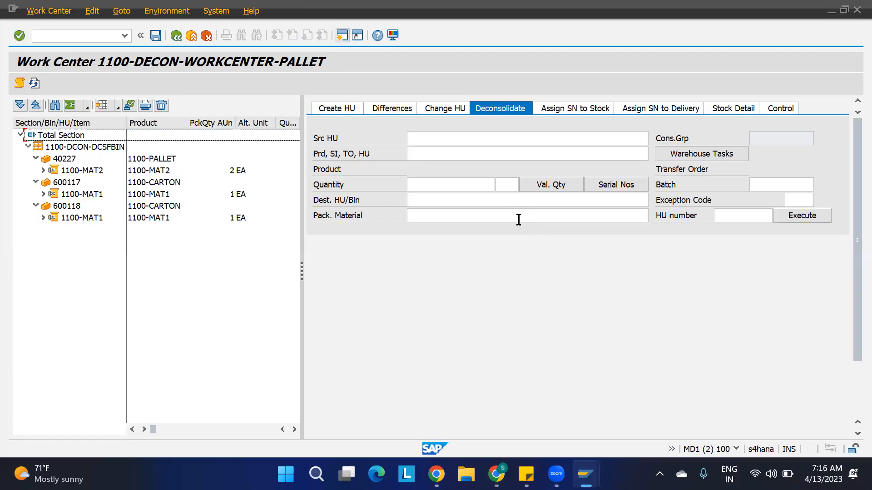
Fill source HU 40227 and packaging material 1100-CARTON, then list HU 40227's warehouse tasks.
{"action": "left_click", "coordinate": [68, 161]}
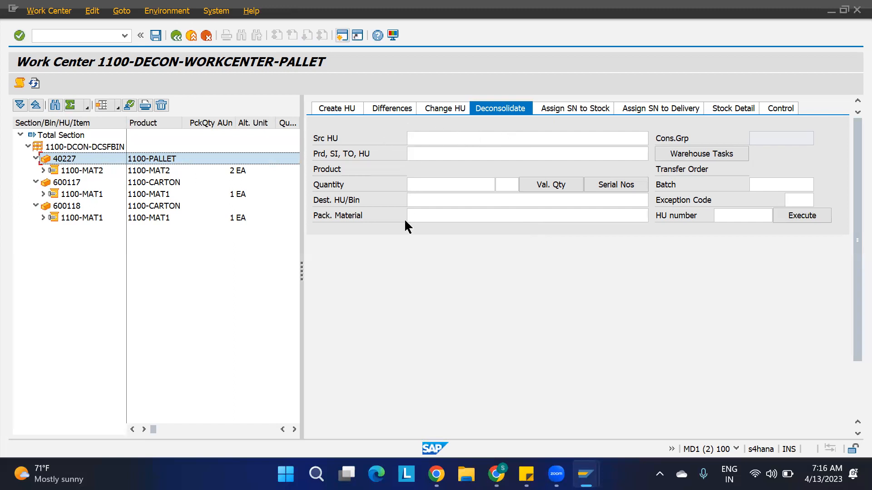
{"action": "left_click", "coordinate": [429, 137]}
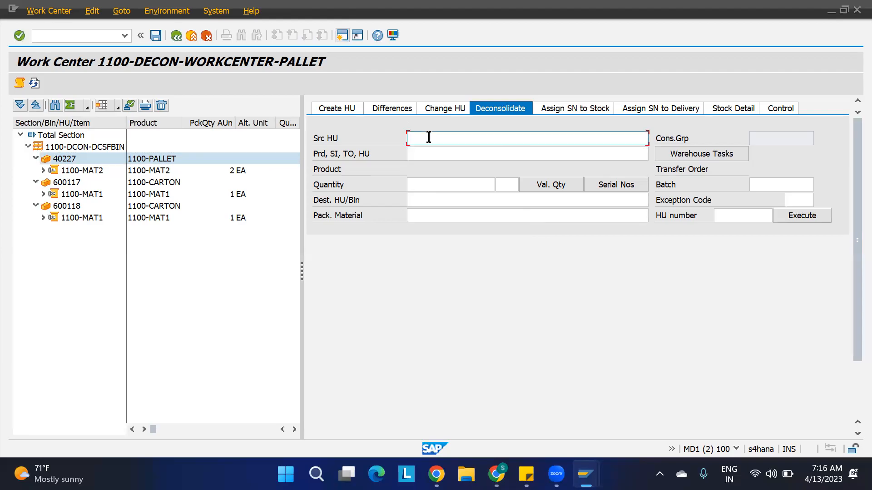
{"action": "type", "text": "42"}
{"action": "key", "text": "BackSpace"}
{"action": "key", "text": "Down"}
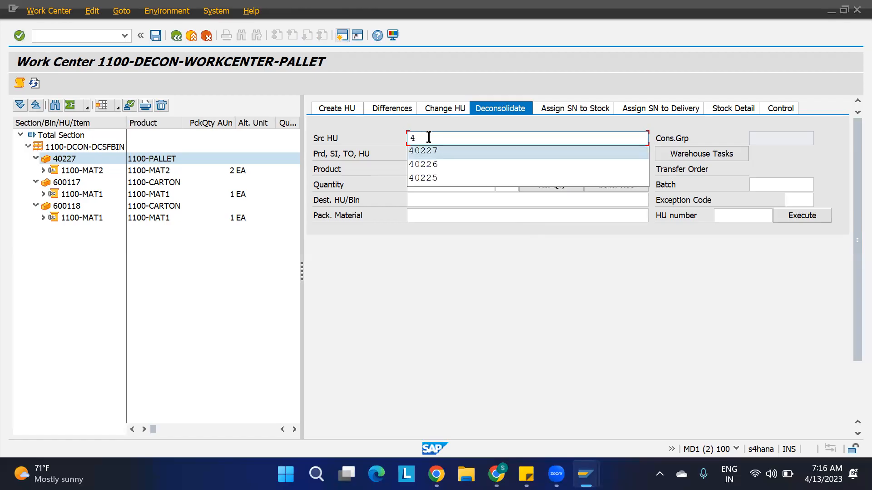
{"action": "key", "text": "Return"}
{"action": "left_click", "coordinate": [484, 216]}
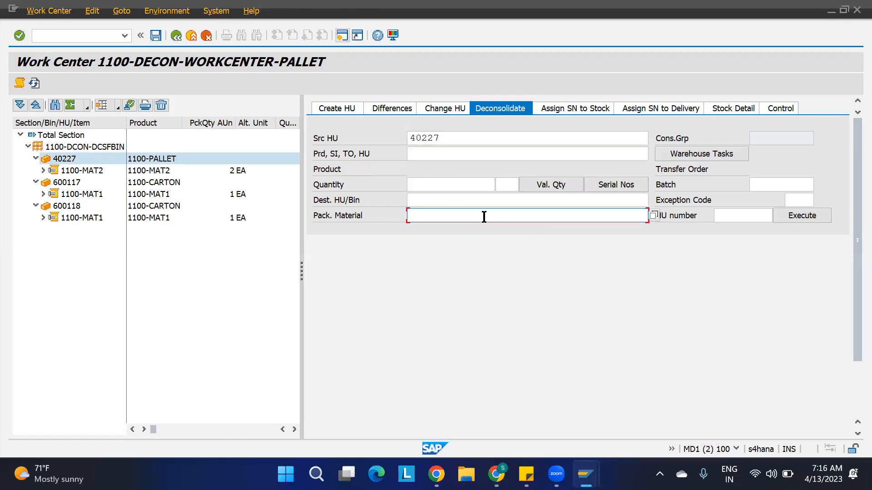
{"action": "key", "text": "Down"}
{"action": "key", "text": "Return"}
{"action": "left_click", "coordinate": [677, 154]}
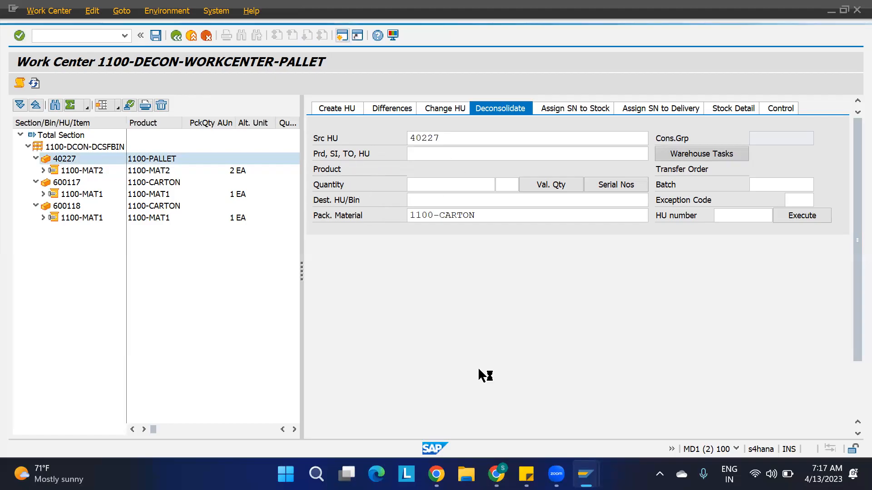
{"action": "mouse_move", "coordinate": [586, 474]}
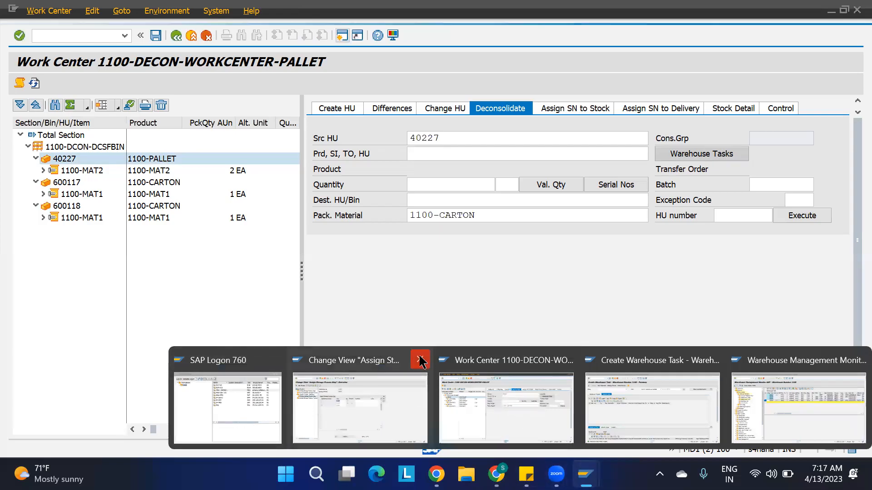
Log on to MD1 in SAP Logon 760 with the saved user and password, then run /n/scwm/dccon.
{"action": "left_click", "coordinate": [227, 400]}
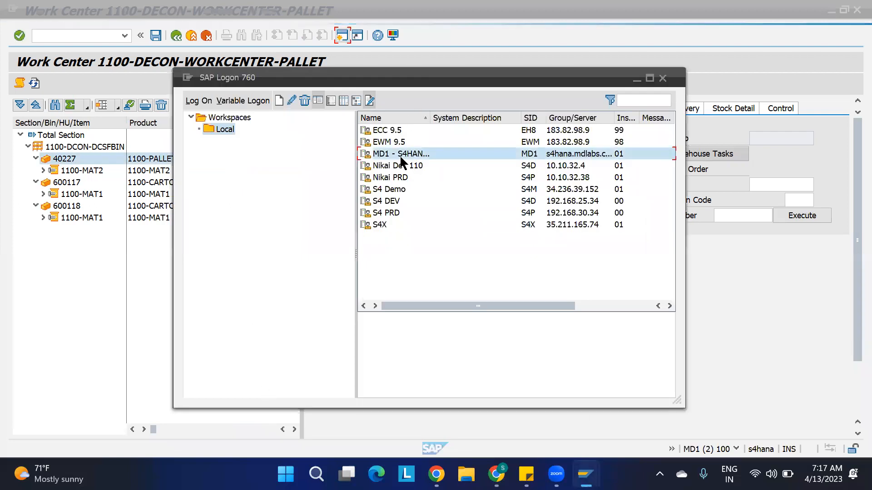
{"action": "key", "text": "Down"}
{"action": "key", "text": "Return"}
{"action": "key", "text": "Tab"}
{"action": "key", "text": "Caps_Lock"}
{"action": "type", "text": "****"}
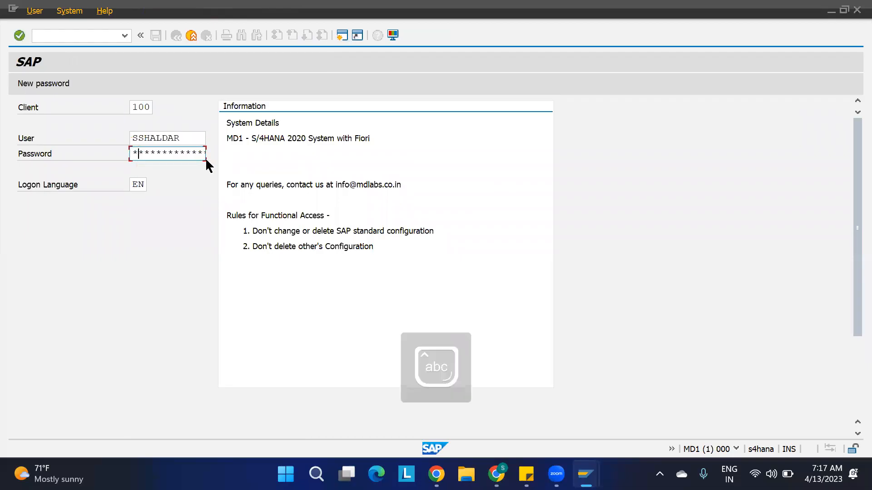
{"action": "type", "text": "******"}
{"action": "key", "text": "Return"}
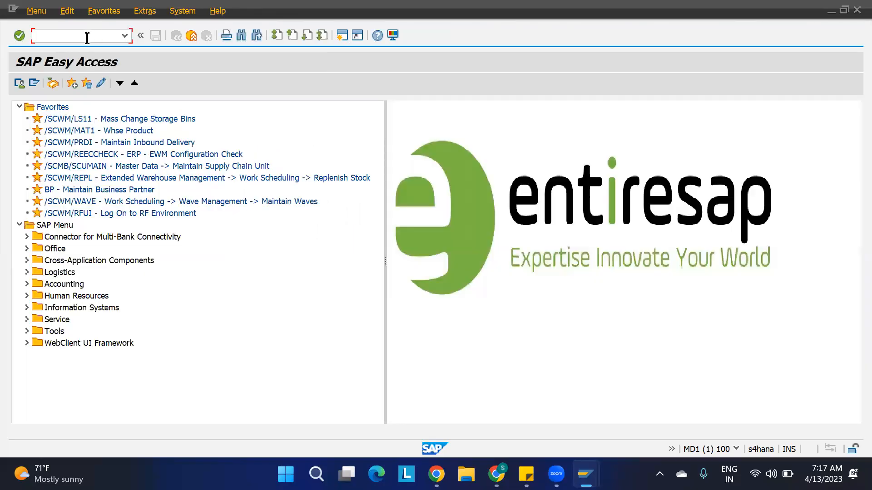
{"action": "type", "text": "/n/sc"}
{"action": "type", "text": "wm/dc"}
{"action": "type", "text": "con"}
{"action": "key", "text": "Return"}
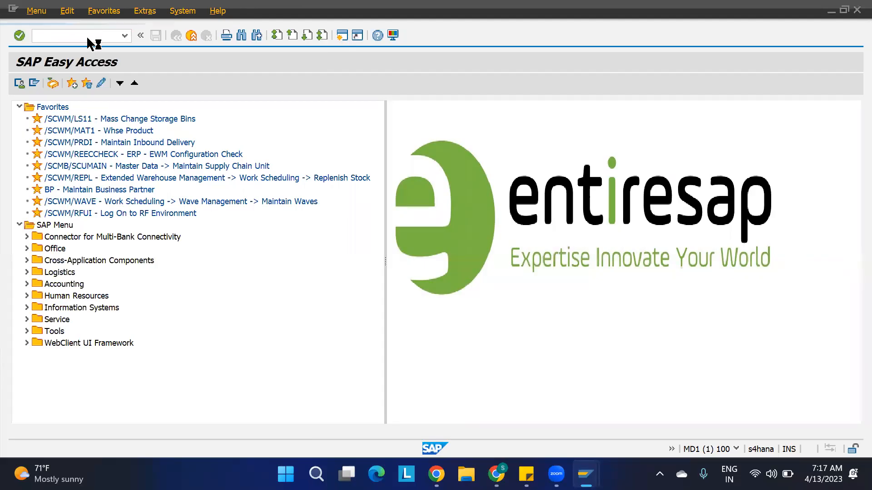
Dismiss the connection error and open work center DCSF in warehouse 1100.
{"action": "left_click", "coordinate": [544, 301]}
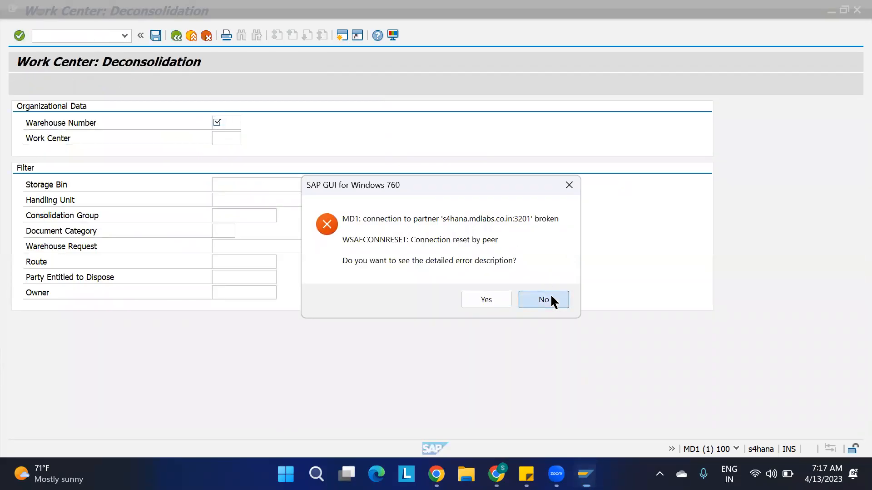
{"action": "key", "text": "Down"}
{"action": "key", "text": "Return"}
{"action": "key", "text": "Tab"}
{"action": "key", "text": "Down"}
{"action": "key", "text": "Return"}
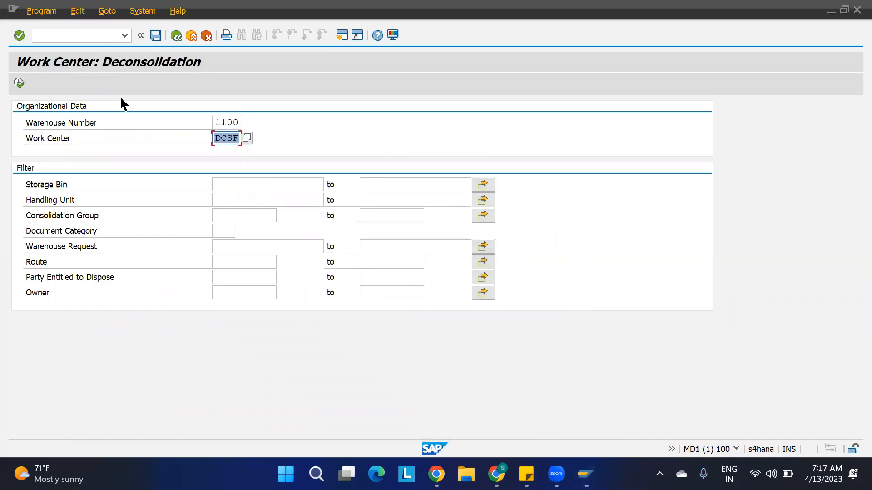
{"action": "left_click", "coordinate": [18, 83]}
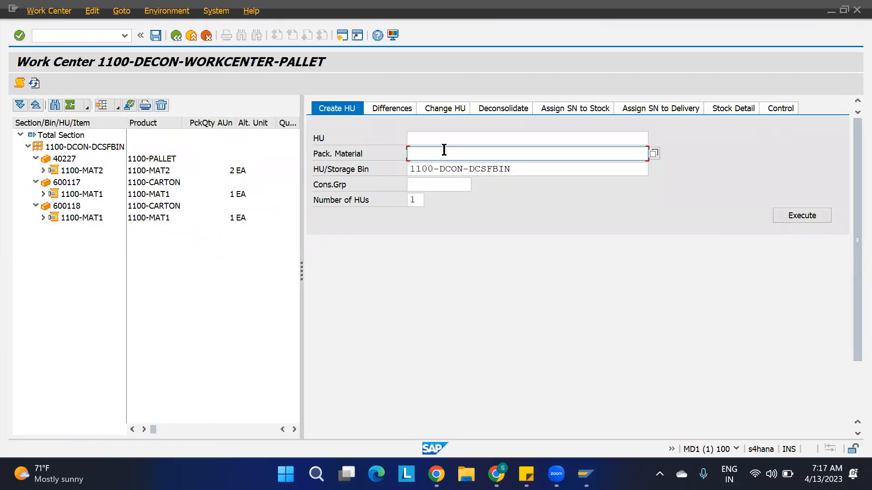
Enter source HU 40227 with packaging material 1100-CARTON for deconsolidation.
{"action": "left_click", "coordinate": [508, 108]}
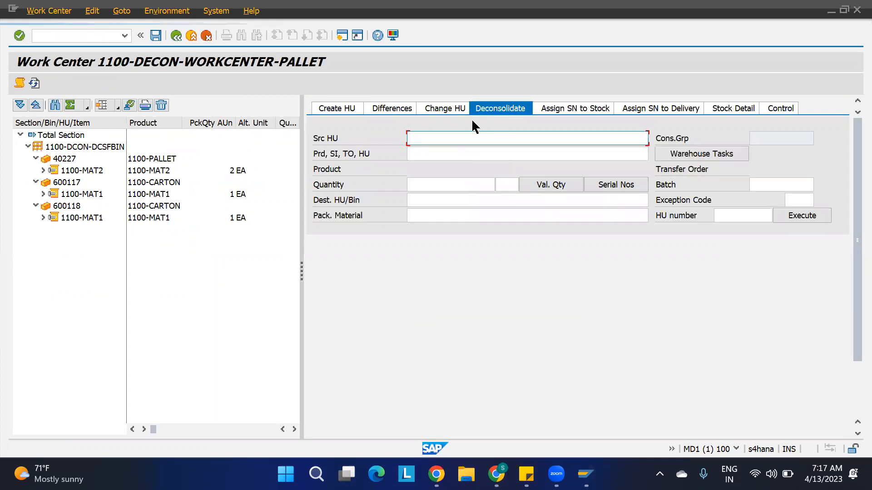
{"action": "left_click", "coordinate": [435, 134]}
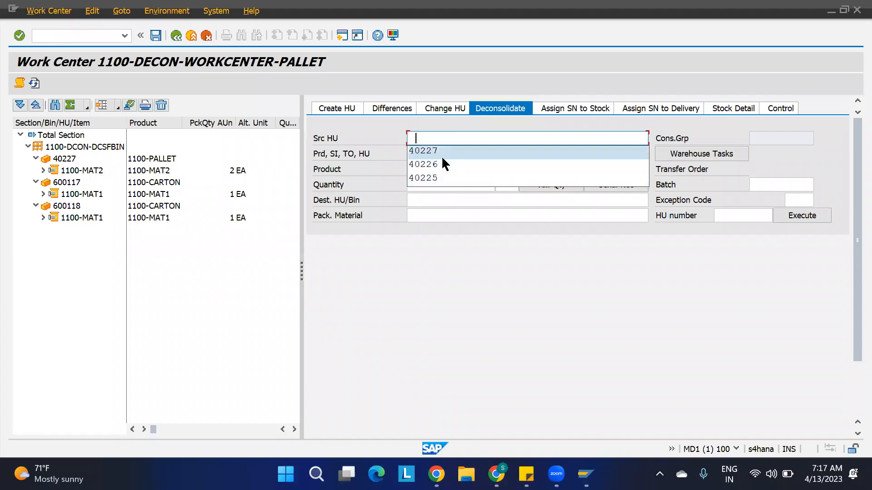
{"action": "left_click", "coordinate": [441, 154]}
{"action": "left_click", "coordinate": [445, 215]}
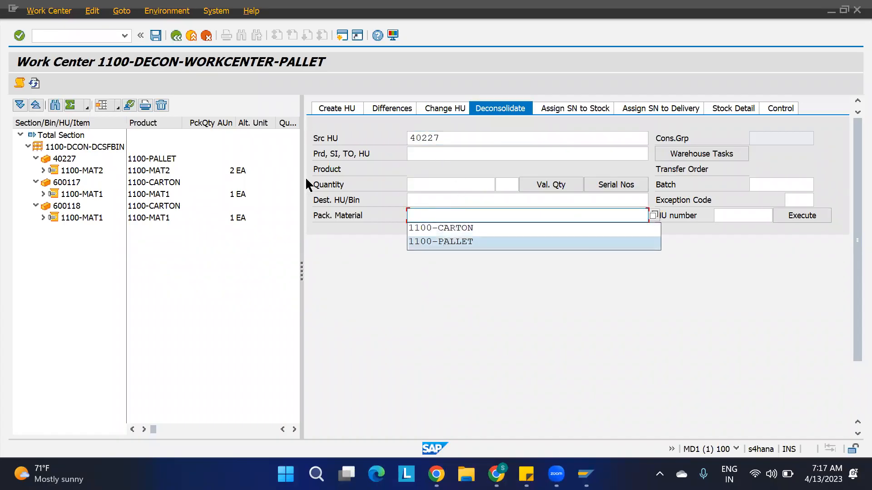
{"action": "left_click", "coordinate": [479, 228]}
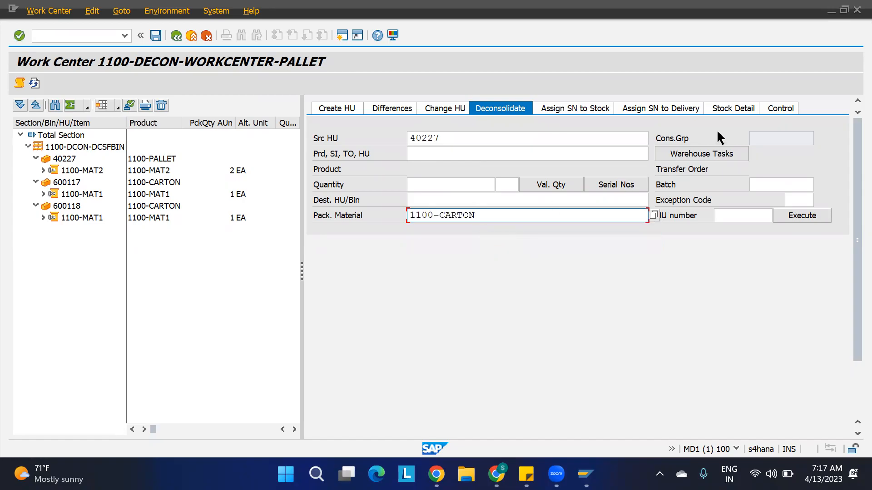
Deconsolidate warehouse task 10044 (1100-MAT2) into a new carton HU, save, and open a second session.
{"action": "left_click", "coordinate": [701, 153]}
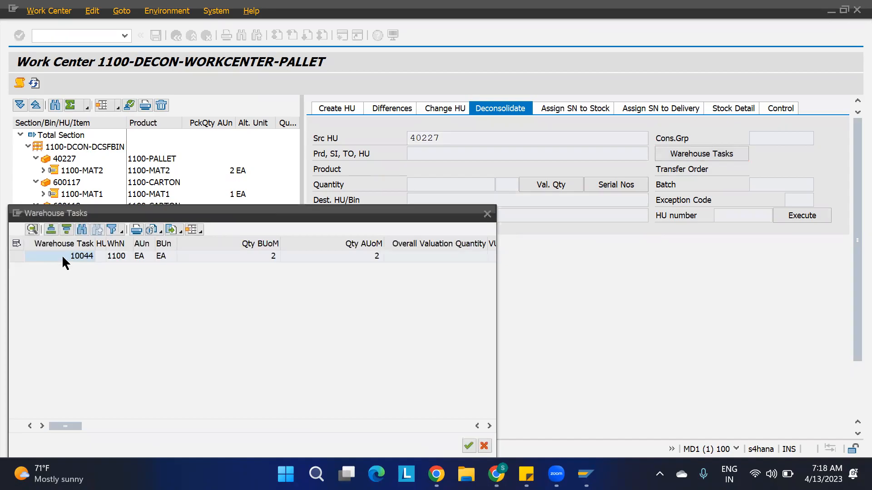
{"action": "left_click", "coordinate": [16, 256]}
{"action": "left_click", "coordinate": [468, 447]}
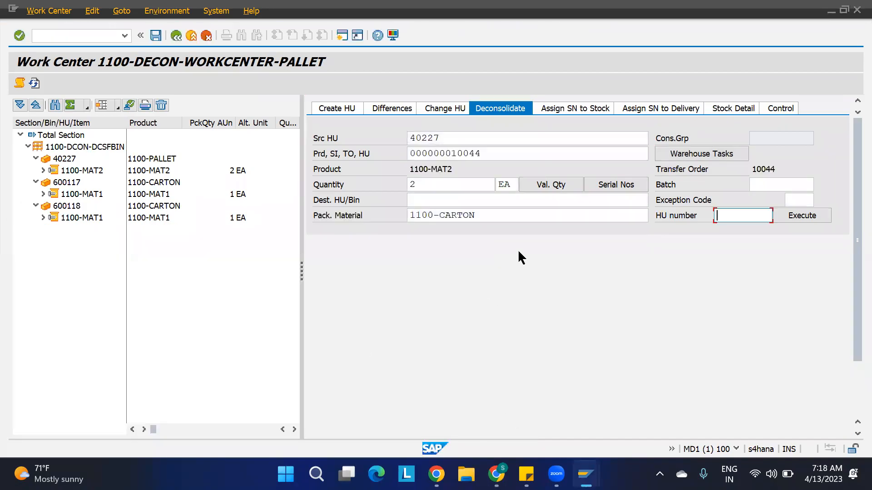
{"action": "left_click", "coordinate": [801, 217]}
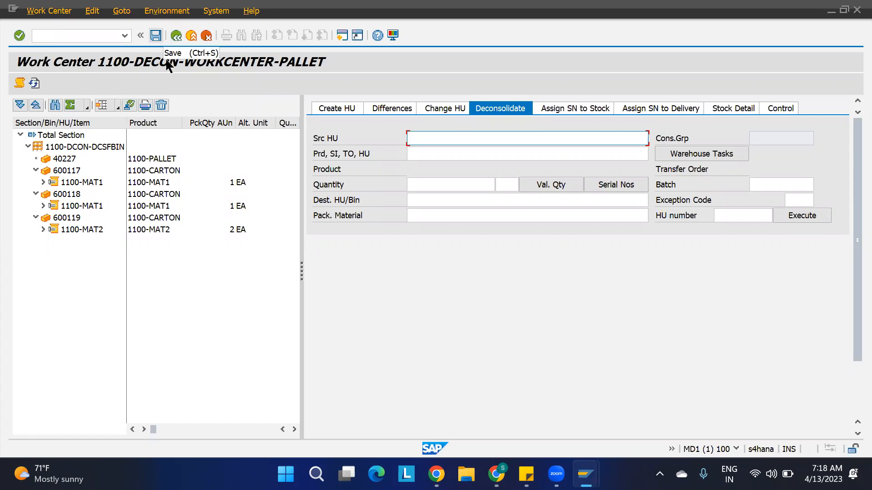
{"action": "left_click", "coordinate": [156, 35]}
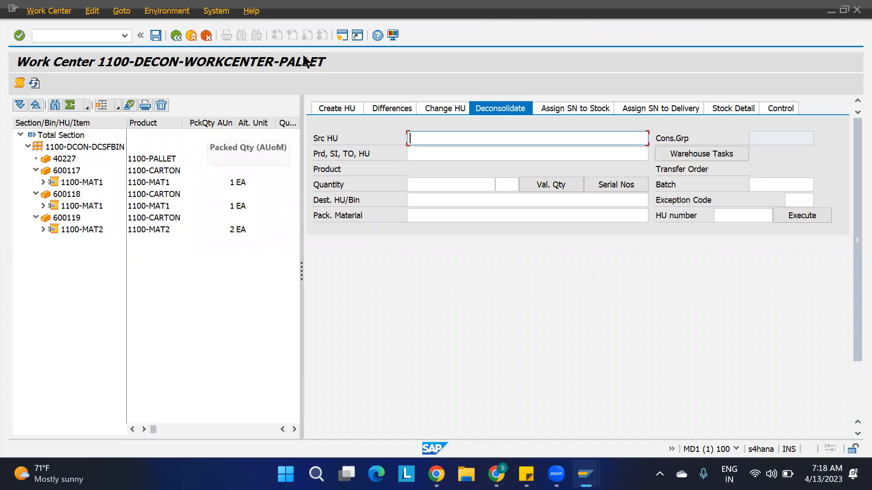
{"action": "key", "text": "ctrl+n"}
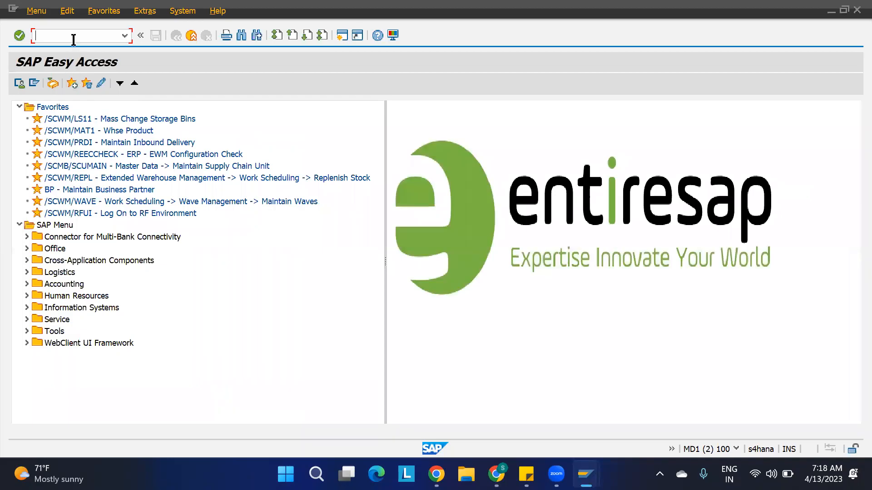
Open the SAP monitor for warehouse 1100 via /n/scwm/mon and bring up inbound delivery warehouse task selection.
{"action": "type", "text": "/n/scwm/mon"}
{"action": "key", "text": "Return"}
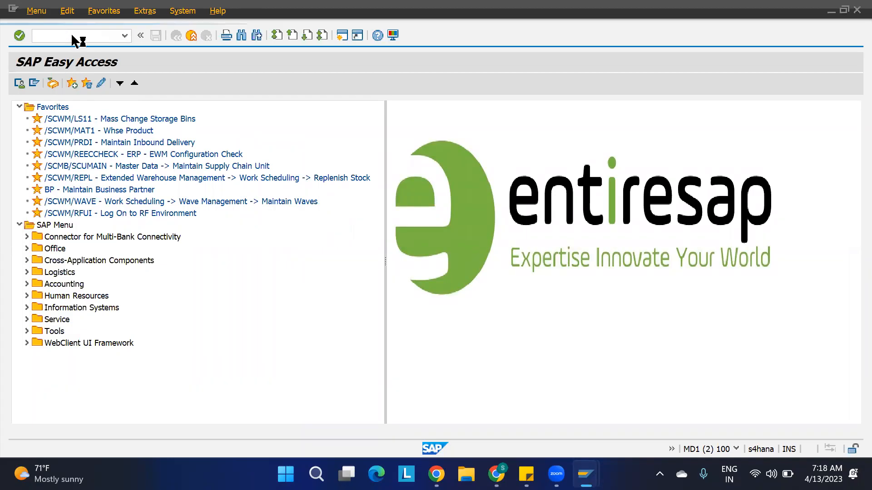
{"action": "left_click", "coordinate": [240, 69]}
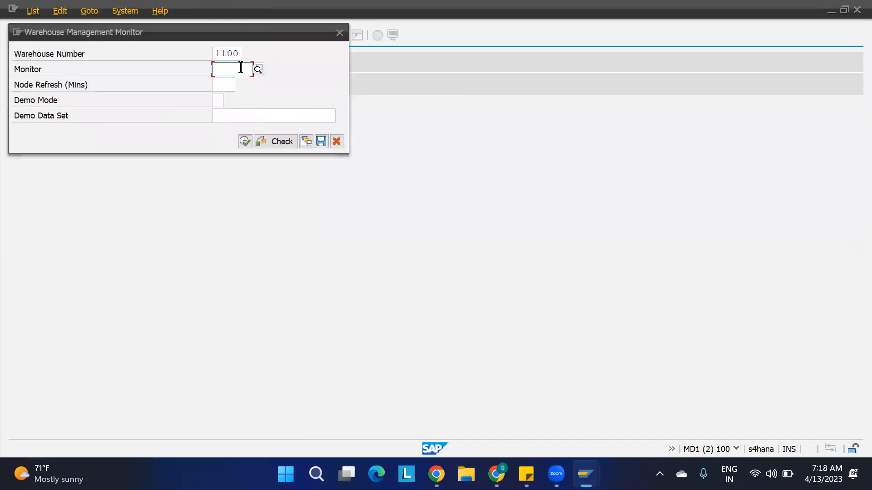
{"action": "type", "text": "sap"}
{"action": "left_click", "coordinate": [248, 143]}
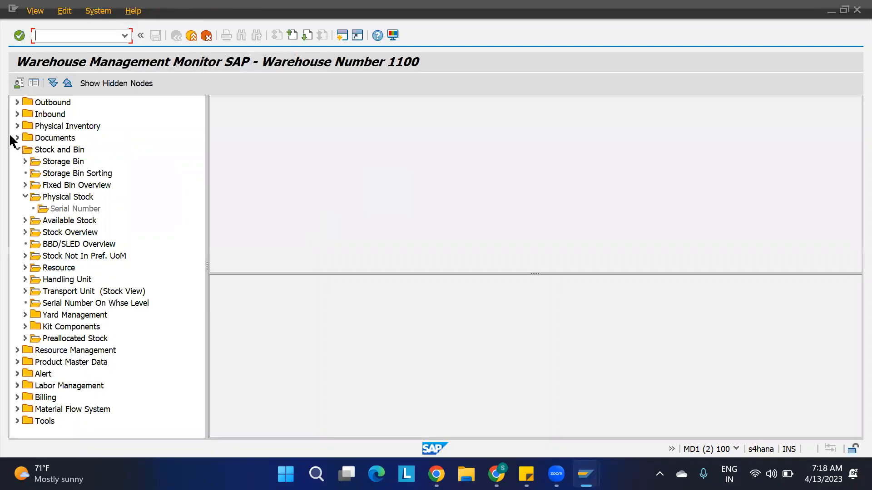
{"action": "left_click", "coordinate": [17, 114]}
{"action": "left_click", "coordinate": [107, 175]}
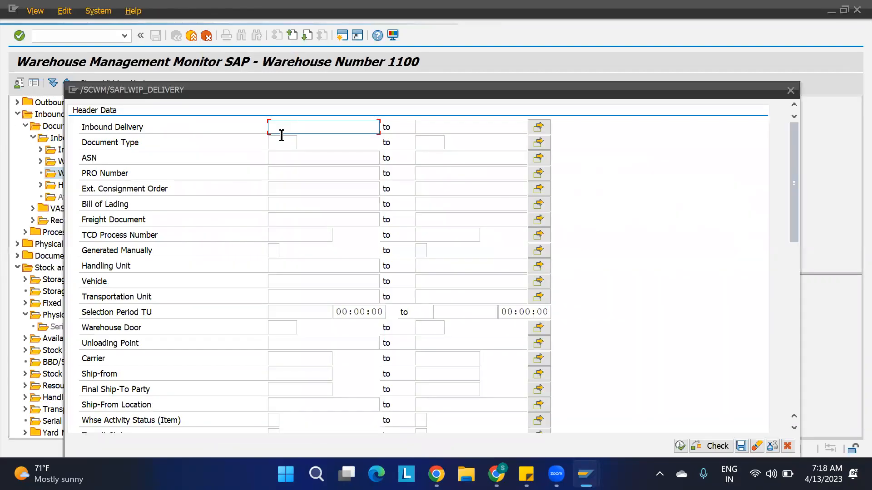
{"action": "left_click", "coordinate": [280, 133]}
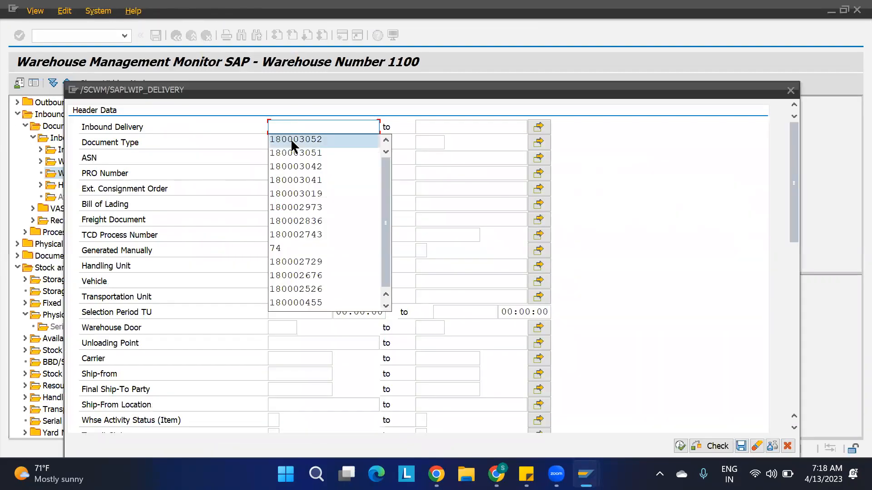
List warehouse tasks for inbound delivery 180003052 and review status, type and destination of task 10043.
{"action": "left_click", "coordinate": [324, 140]}
{"action": "left_click", "coordinate": [679, 446]}
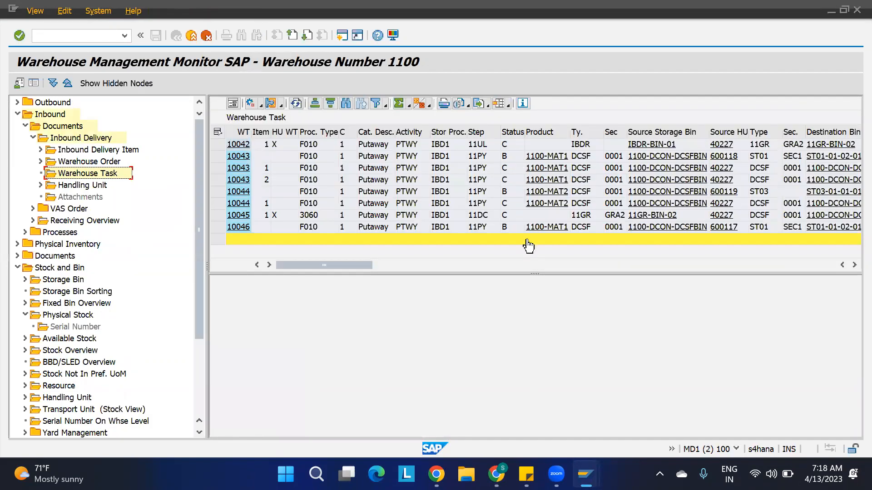
{"action": "left_click", "coordinate": [506, 154]}
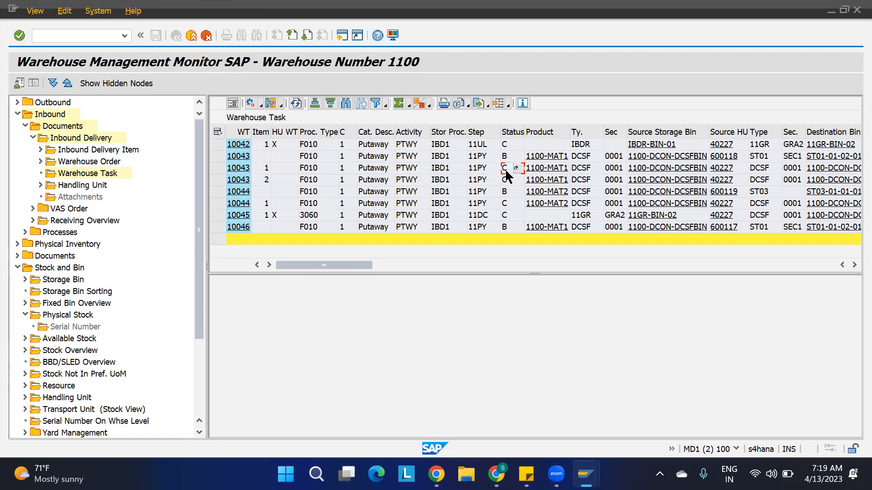
{"action": "left_click", "coordinate": [585, 168]}
{"action": "left_click", "coordinate": [759, 168]}
Return to the deconsolidation work center and select pallet HU 40227.
{"action": "mouse_move", "coordinate": [586, 475]}
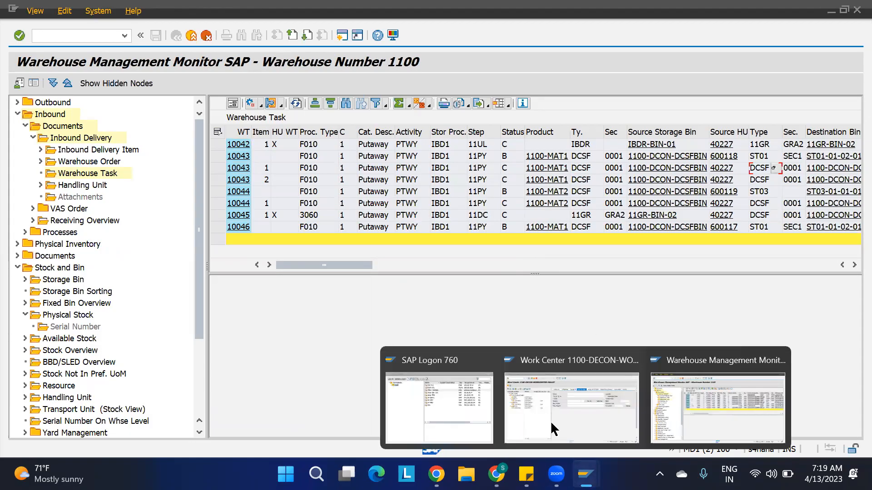
{"action": "left_click", "coordinate": [558, 431]}
{"action": "left_click", "coordinate": [66, 159]}
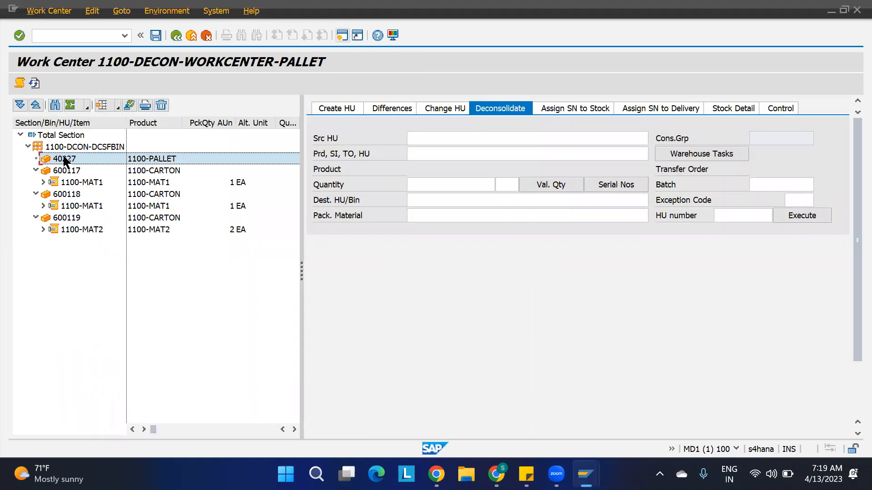
{"action": "left_click", "coordinate": [75, 171]}
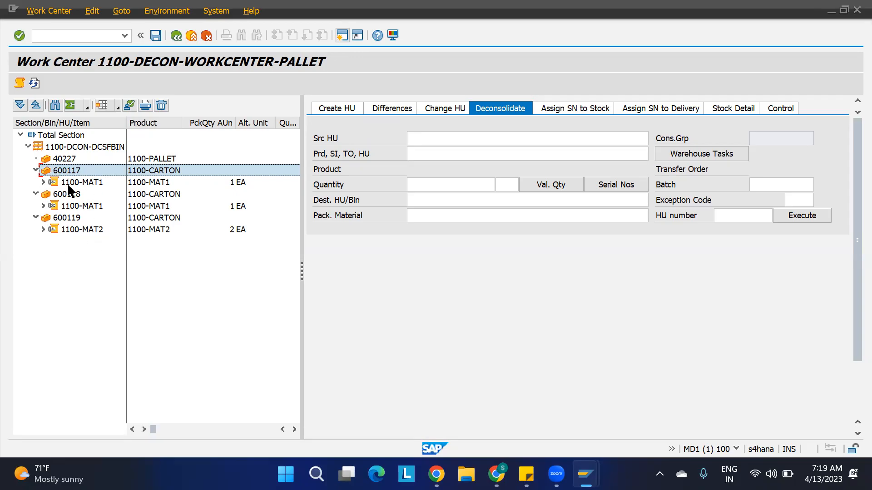
{"action": "key", "text": "alt+Tab"}
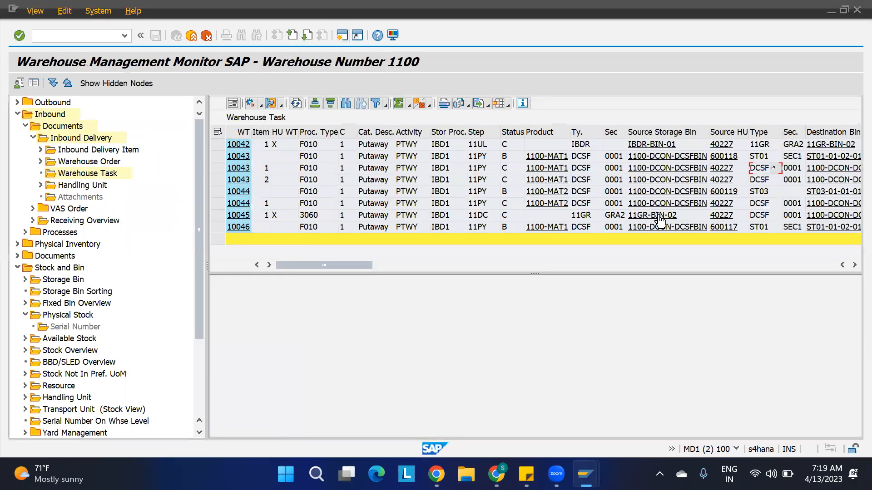
{"action": "left_click", "coordinate": [584, 172]}
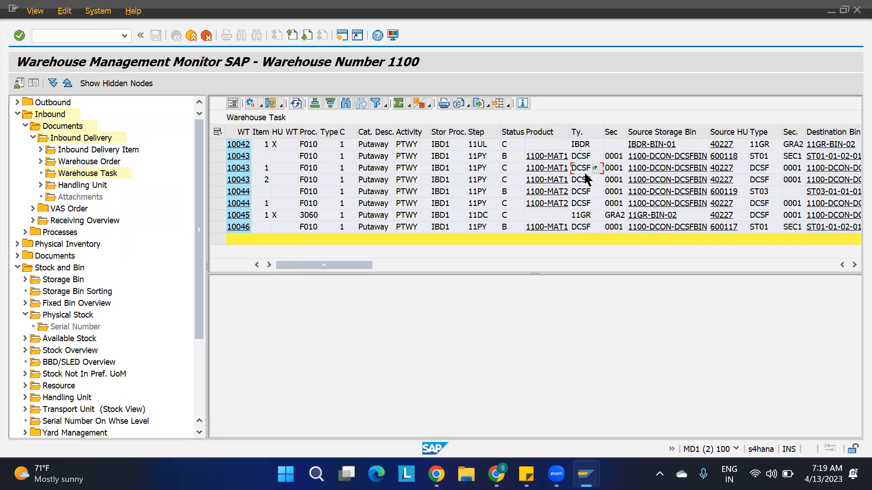
{"action": "left_click", "coordinate": [763, 170]}
{"action": "left_click", "coordinate": [854, 265]}
{"action": "left_click", "coordinate": [854, 265]}
{"action": "left_click", "coordinate": [854, 265]}
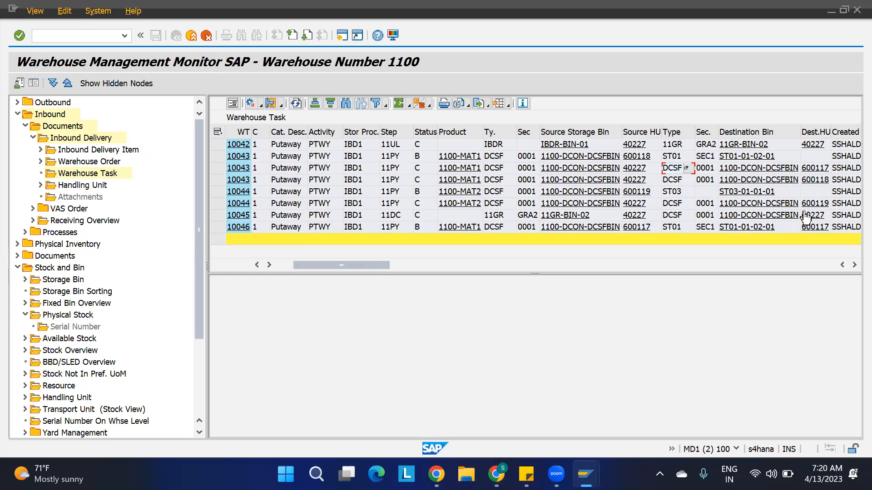
{"action": "key", "text": "alt+Tab"}
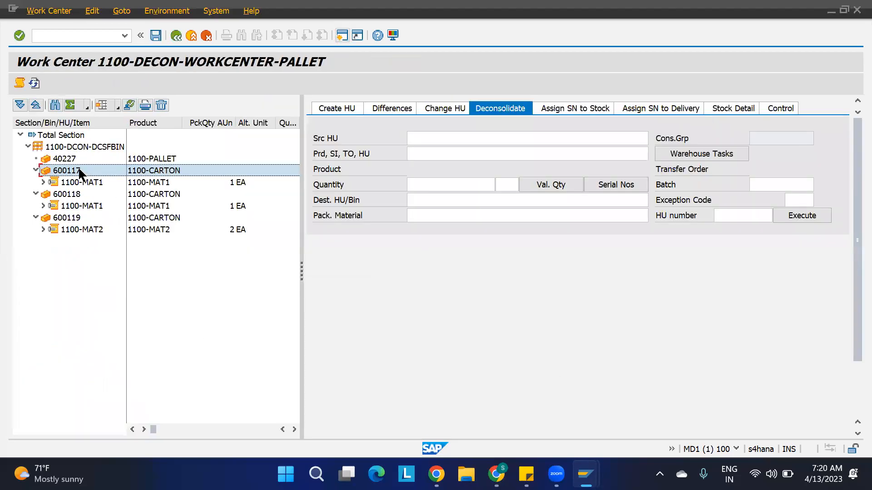
Refresh carton HUs 600117, 600118 and 600119 in the work center and reload the warehouse task list.
{"action": "left_click", "coordinate": [130, 105]}
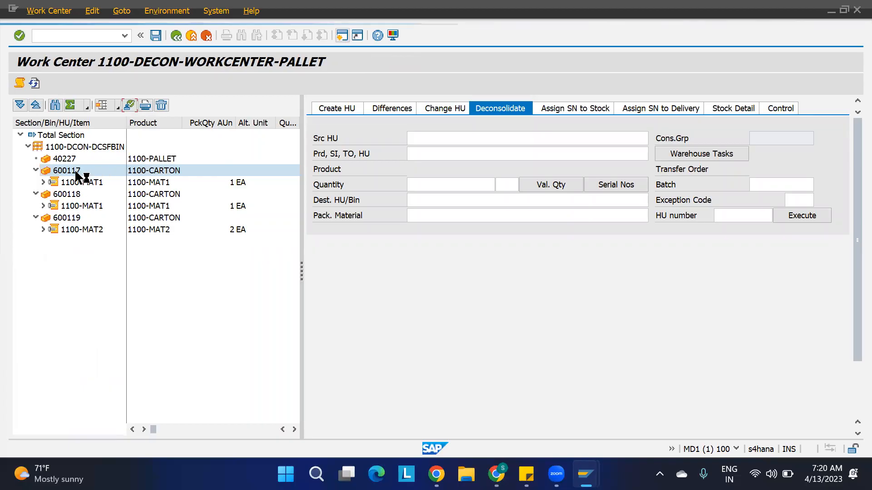
{"action": "key", "text": "alt+Tab"}
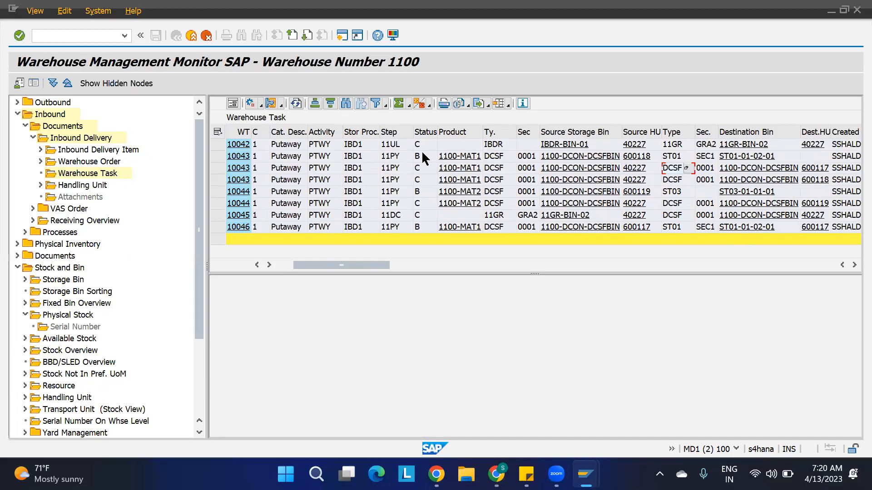
{"action": "left_click", "coordinate": [296, 103]}
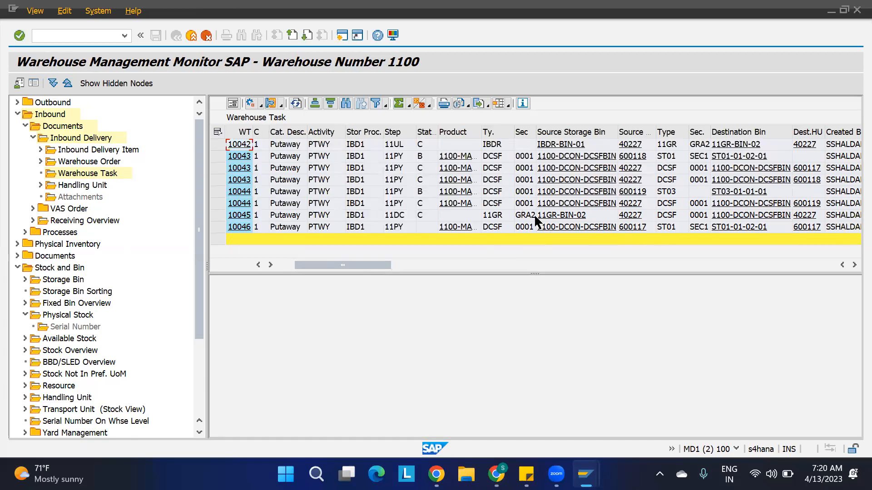
{"action": "key", "text": "alt+Tab"}
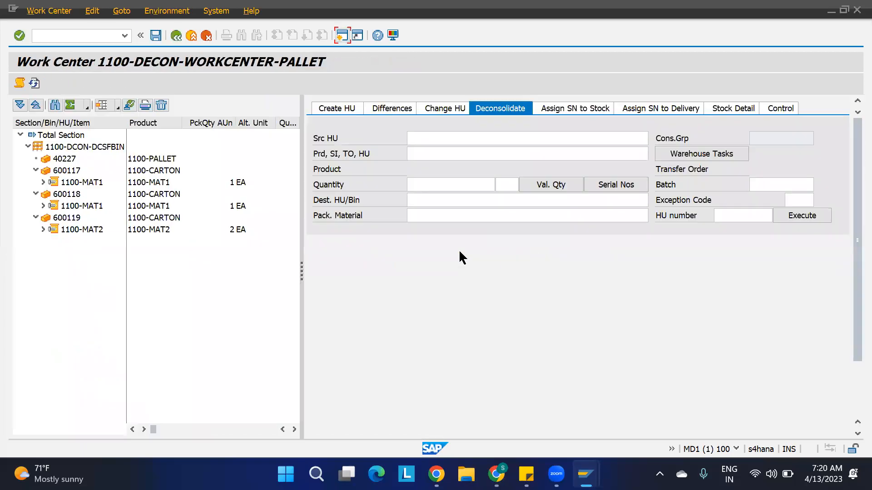
{"action": "left_click", "coordinate": [58, 194]}
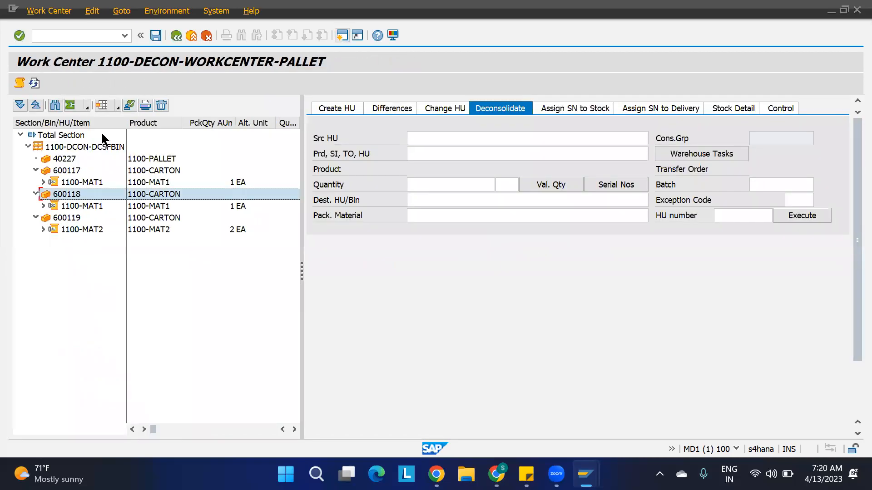
{"action": "left_click", "coordinate": [129, 106]}
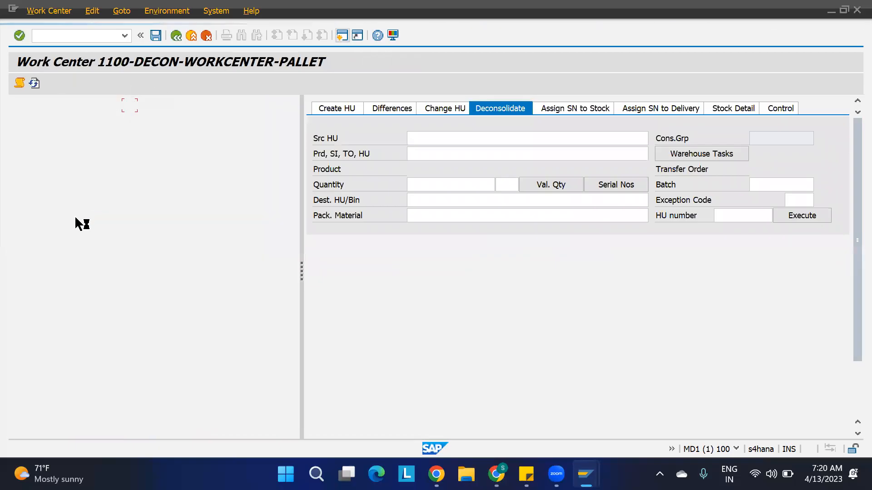
{"action": "left_click", "coordinate": [71, 219]}
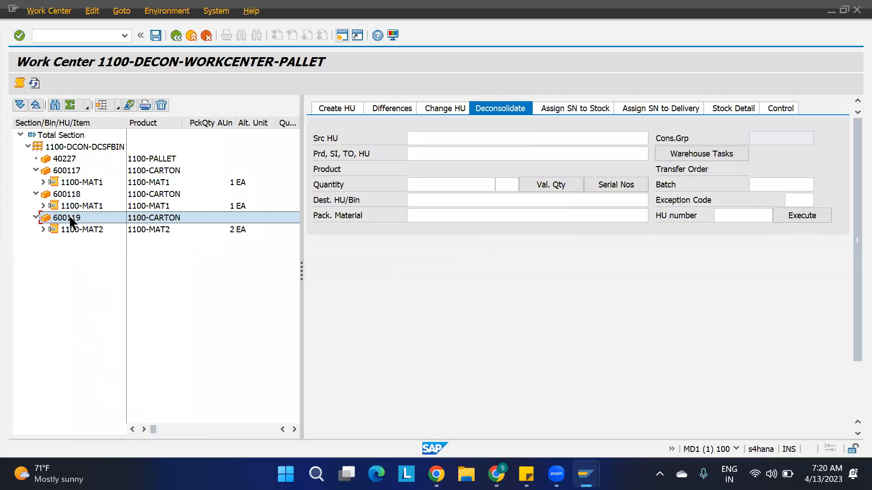
{"action": "left_click", "coordinate": [128, 107]}
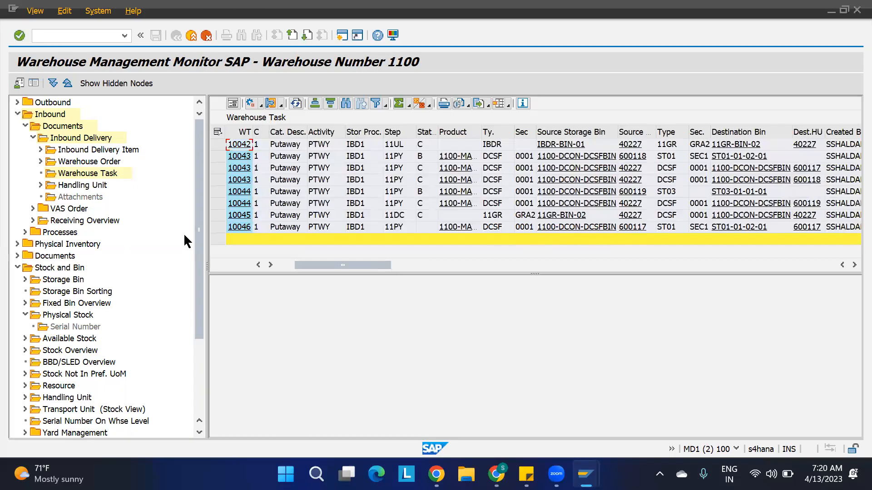
{"action": "left_click", "coordinate": [296, 104]}
Confirm putaway tasks 10043, 10044 and 10046 in the background and acknowledge the log.
{"action": "left_click", "coordinate": [217, 156]}
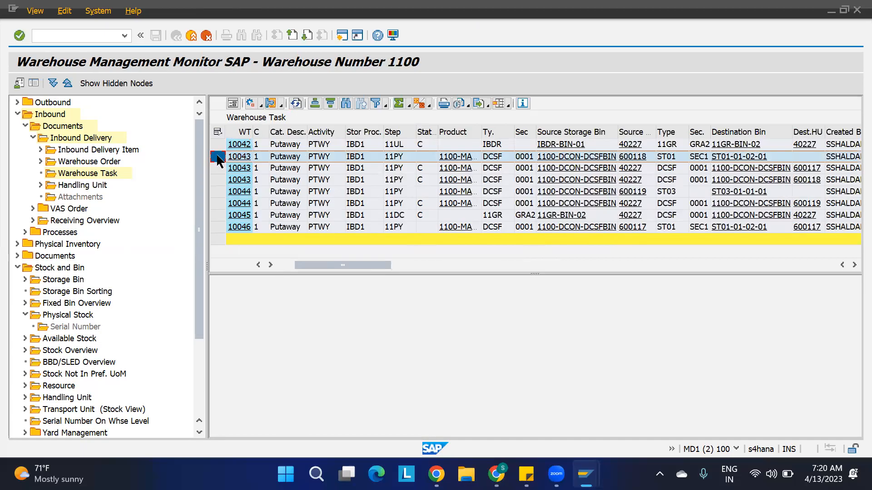
{"action": "left_click", "coordinate": [217, 192], "text": "ctrl"}
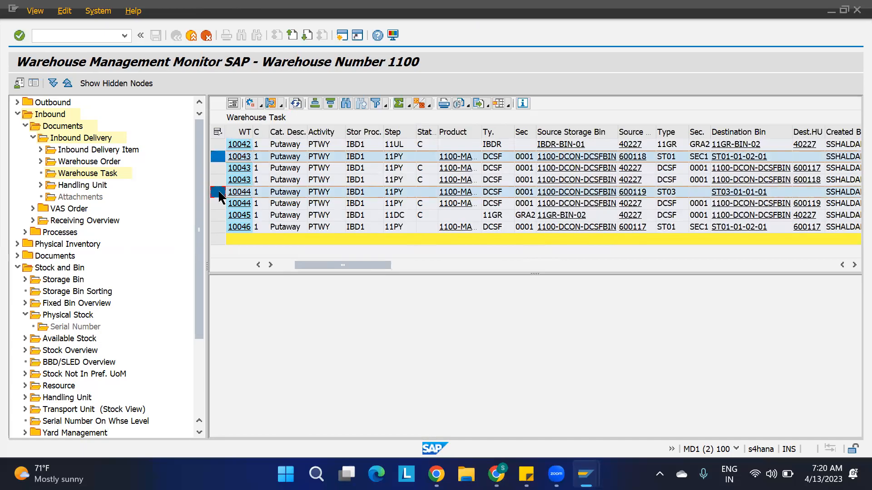
{"action": "left_click", "coordinate": [218, 227], "text": "ctrl"}
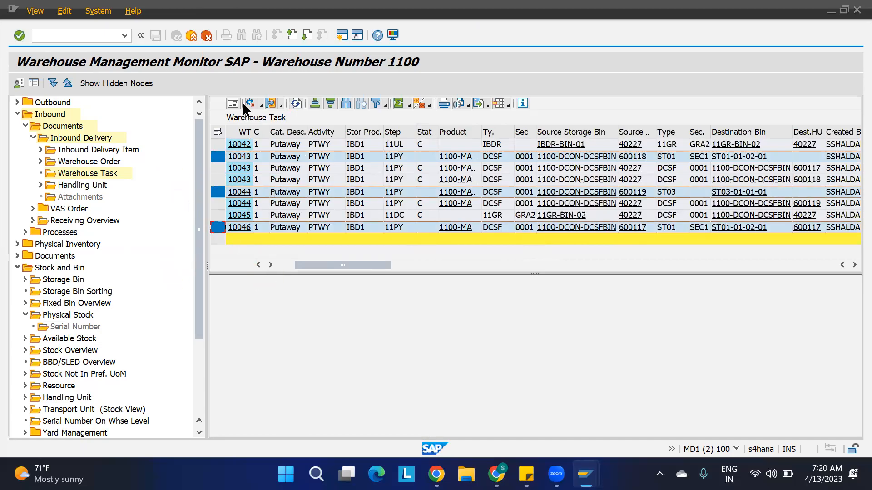
{"action": "left_click", "coordinate": [259, 104]}
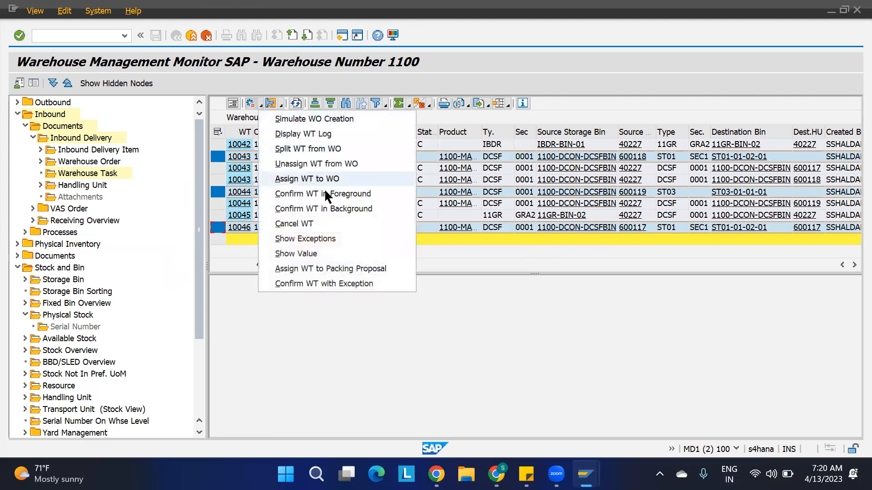
{"action": "left_click", "coordinate": [326, 210]}
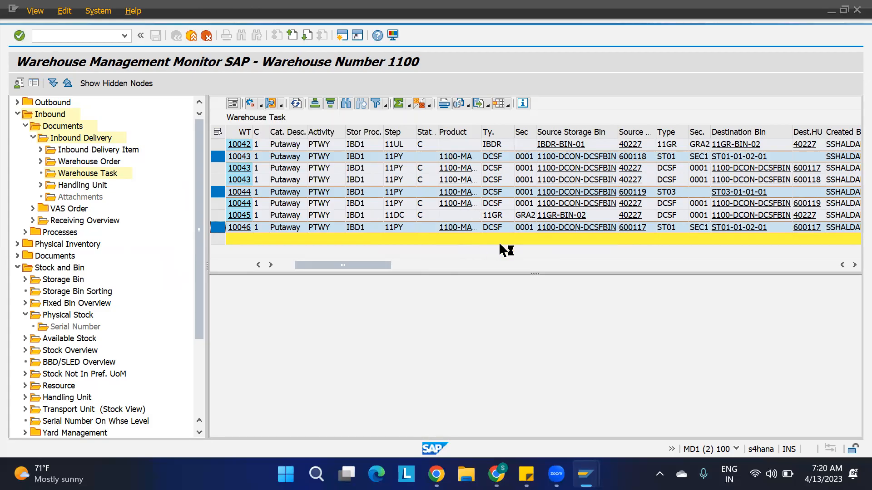
{"action": "left_click", "coordinate": [374, 340]}
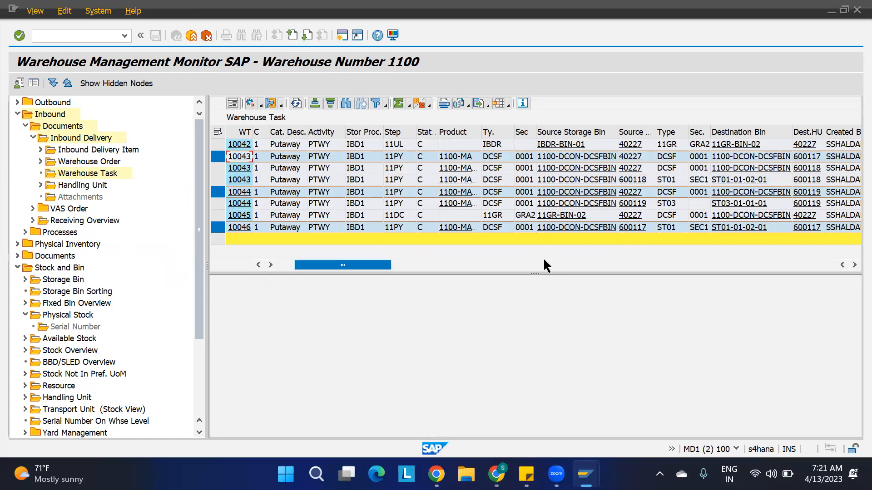
{"action": "left_click", "coordinate": [520, 131]}
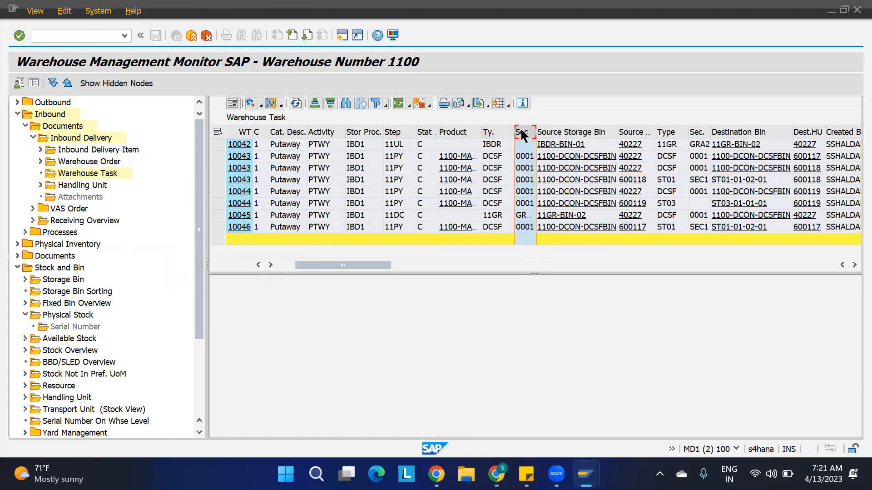